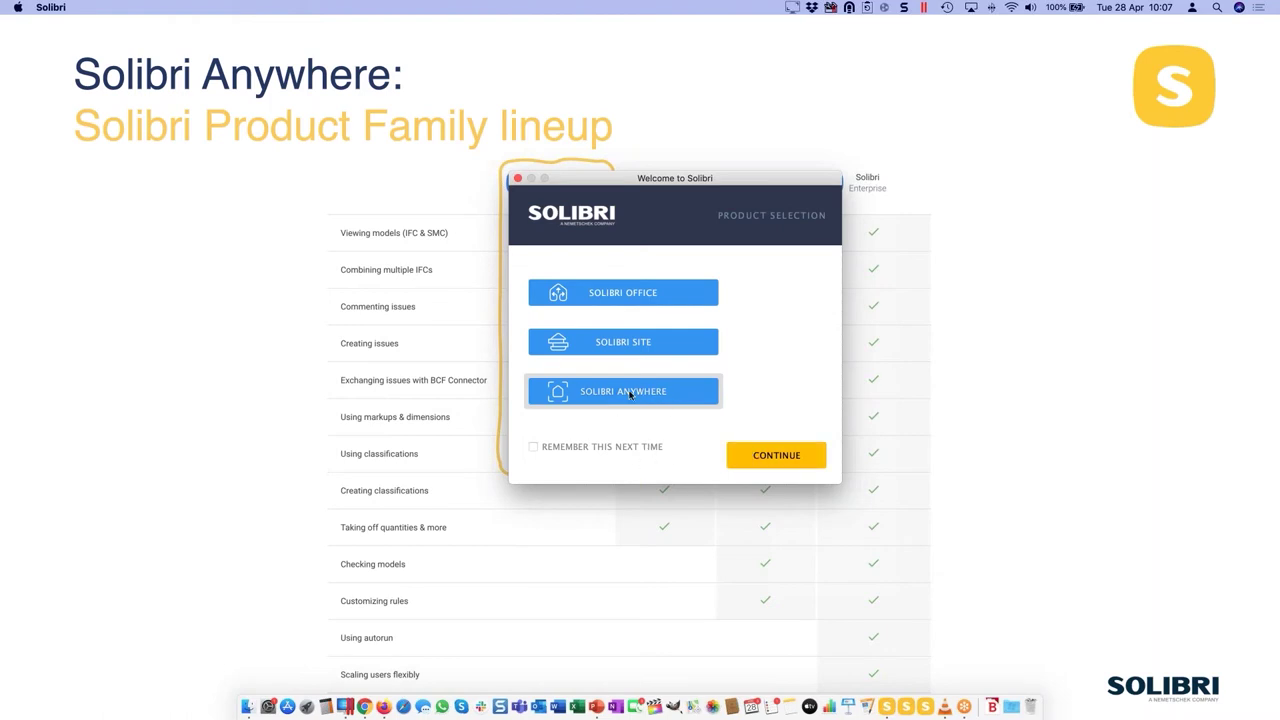
# - Launch Solibri Anywhere from the product selection dialog and maximise its window
pyautogui.click(769, 454)
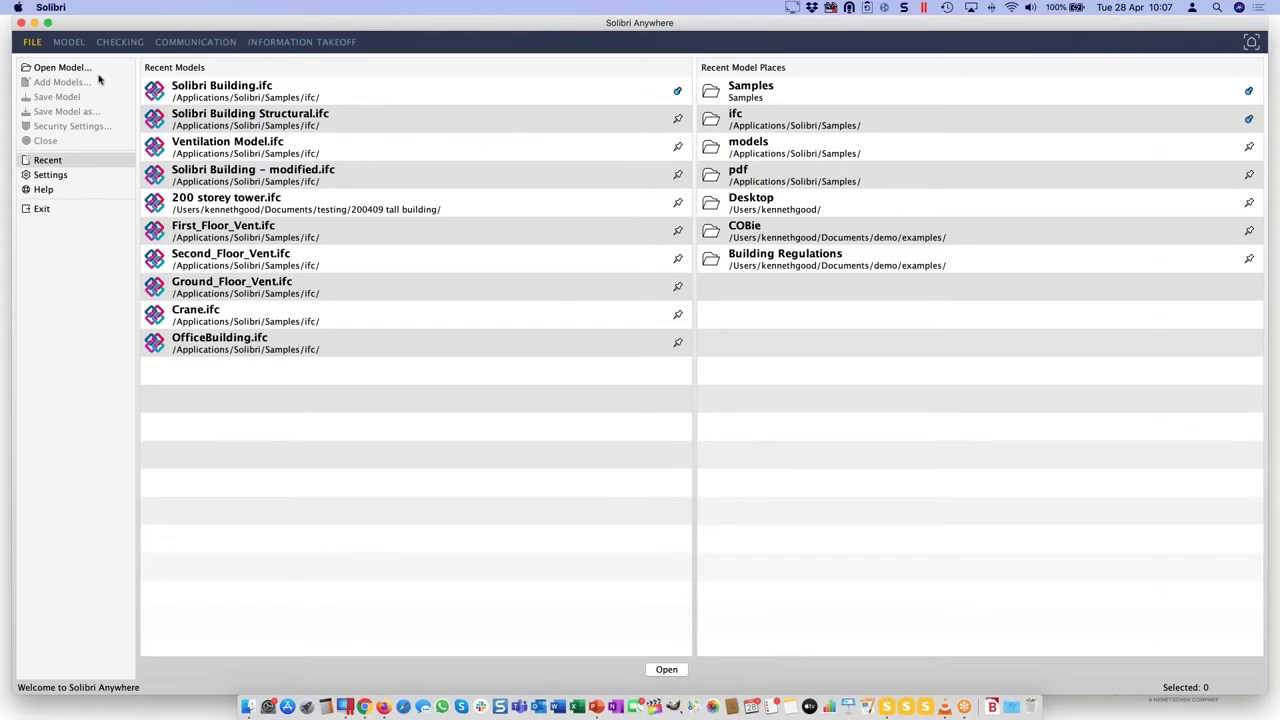
pyautogui.click(47, 23)
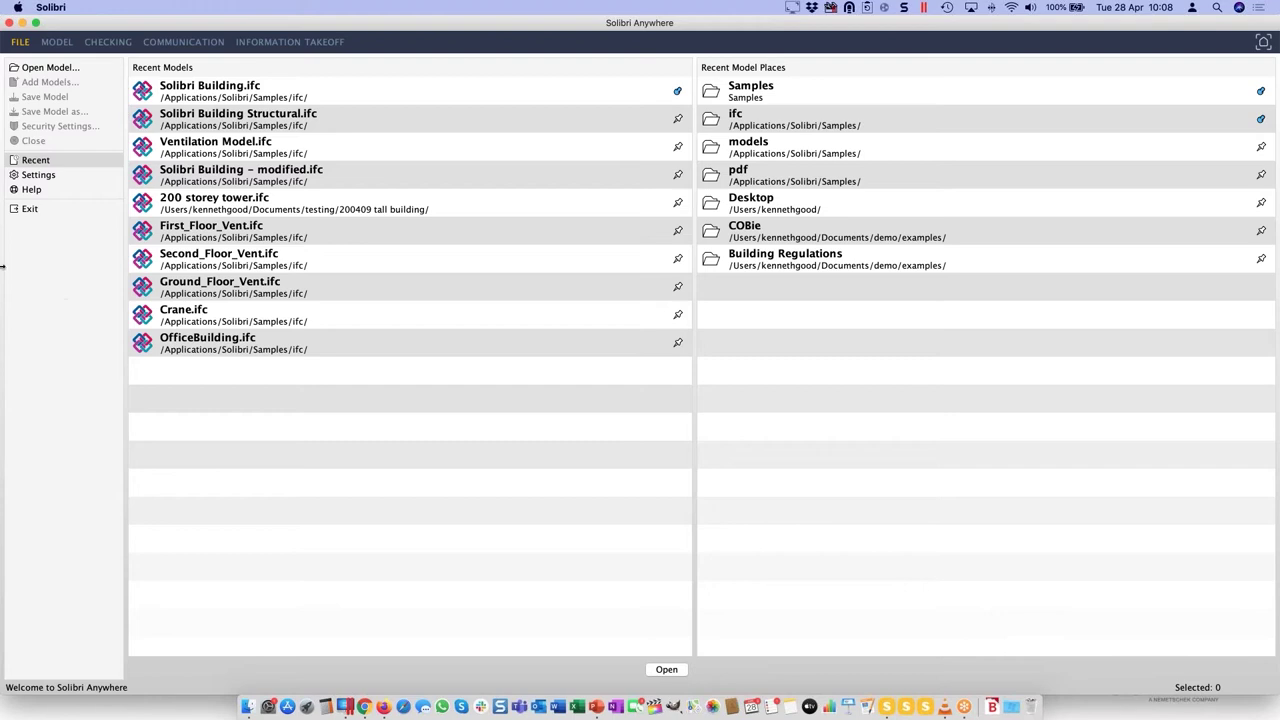
pyautogui.click(172, 229)
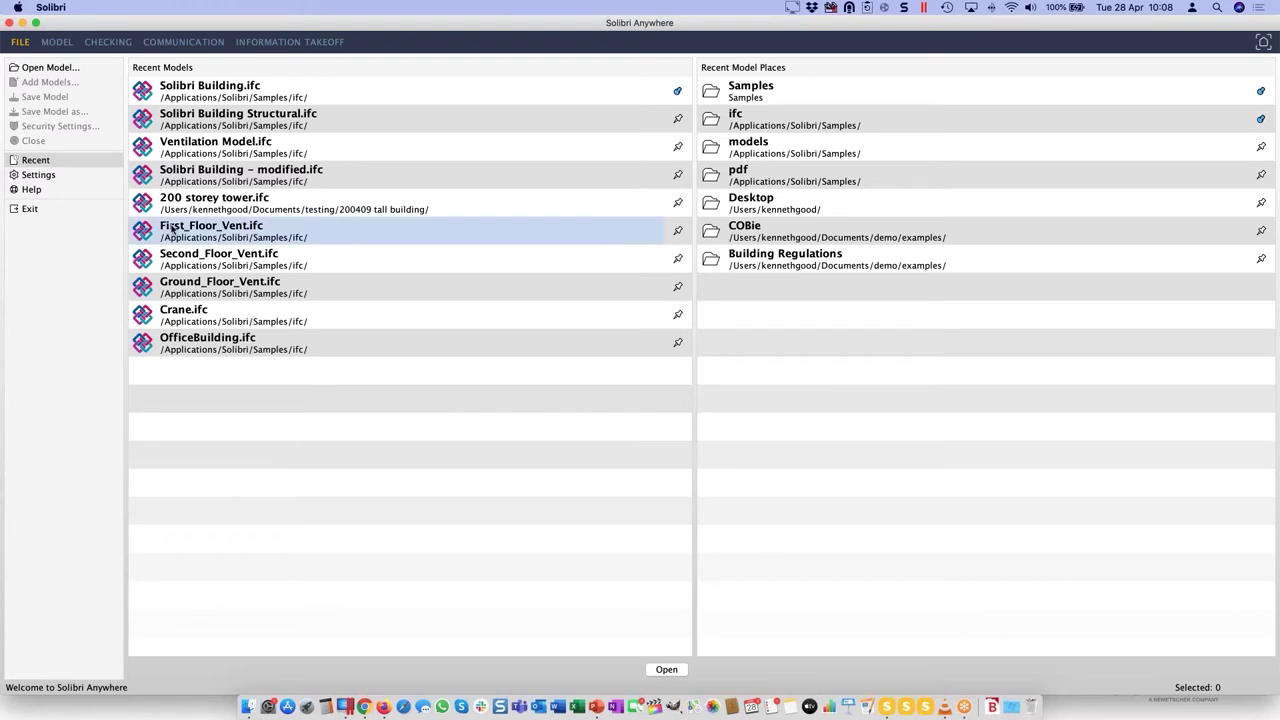
pyautogui.click(349, 271)
pyautogui.click(408, 177)
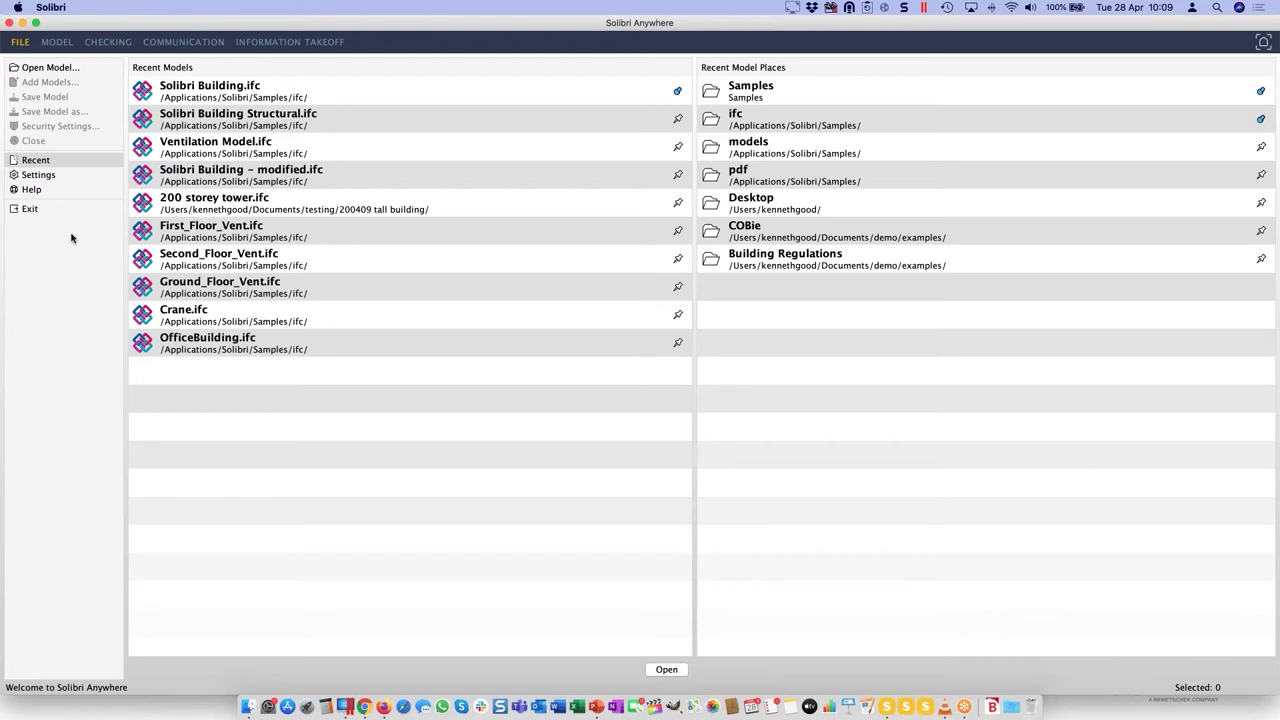
# - Open Solibri Building, Ventilation Model and Solibri Building Structural together via File > Open Model
pyautogui.click(47, 67)
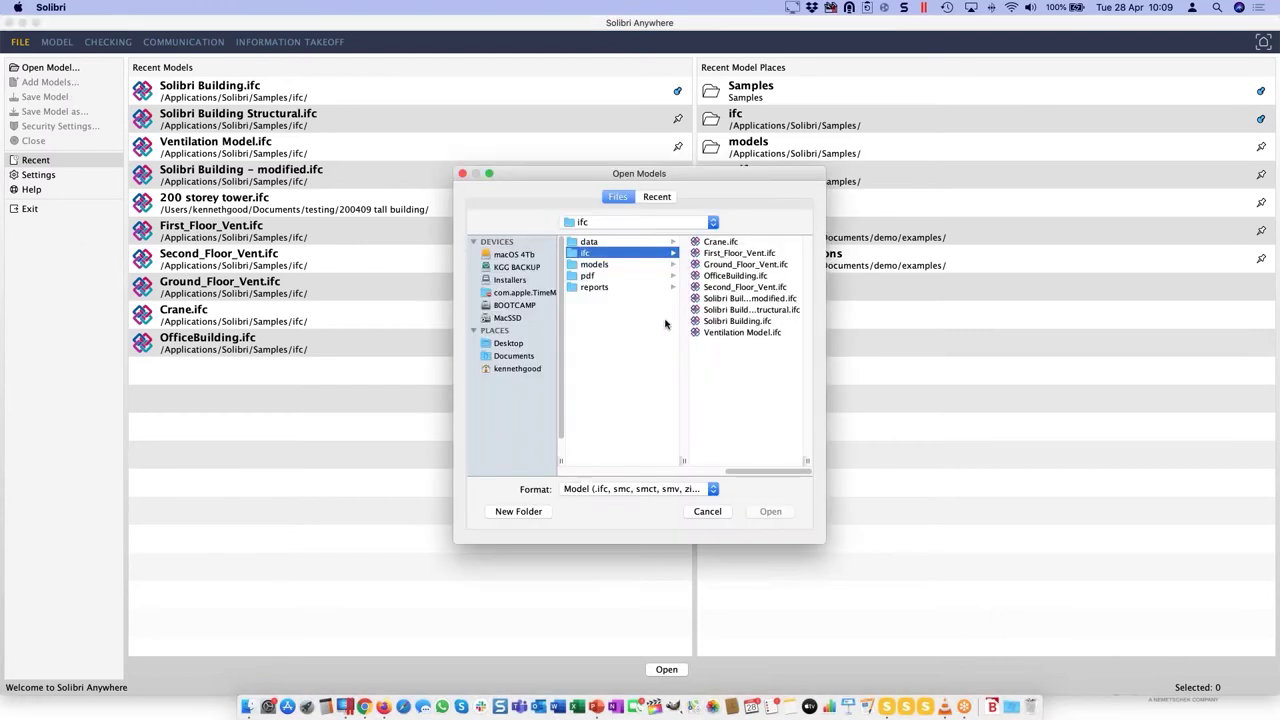
pyautogui.click(646, 490)
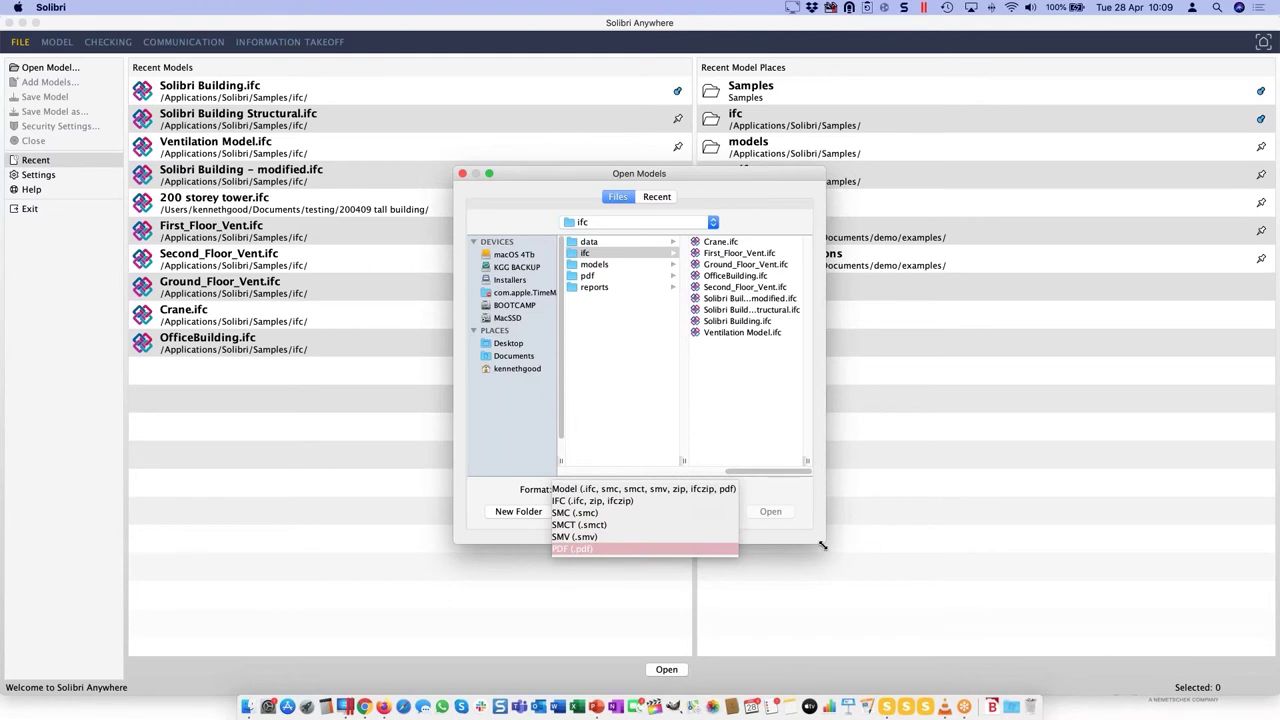
pyautogui.click(751, 537)
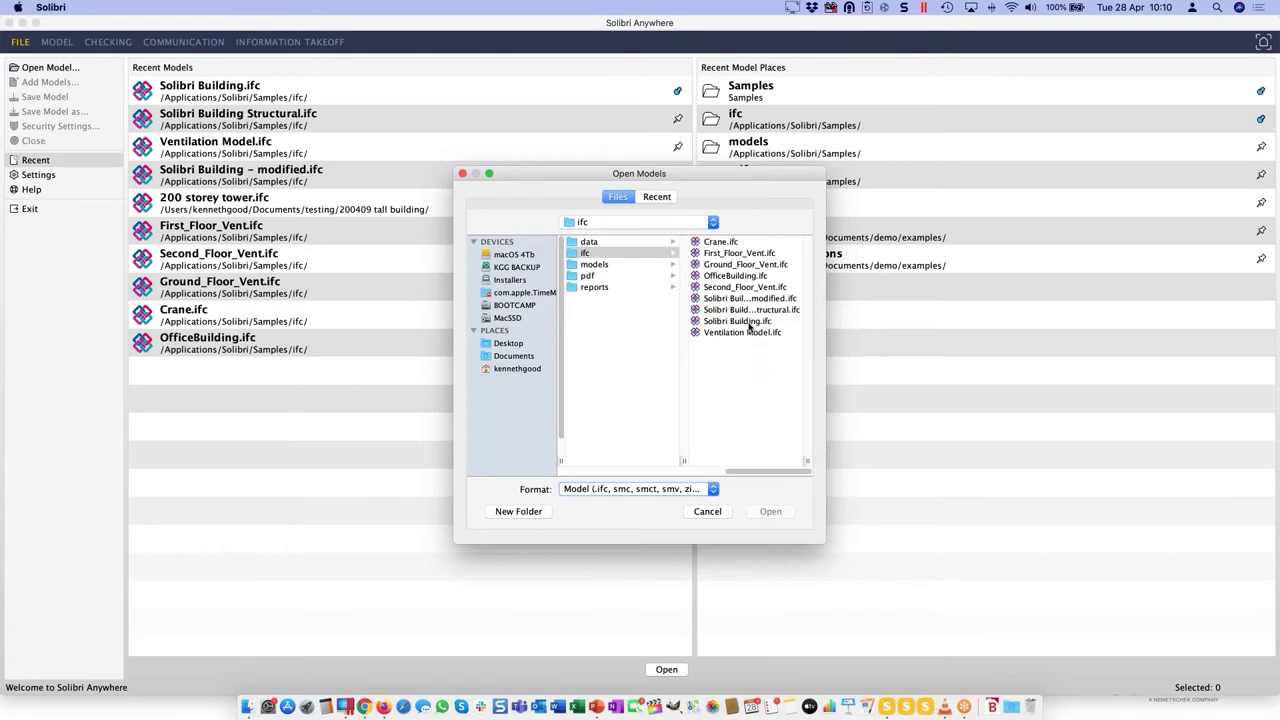
pyautogui.click(748, 322)
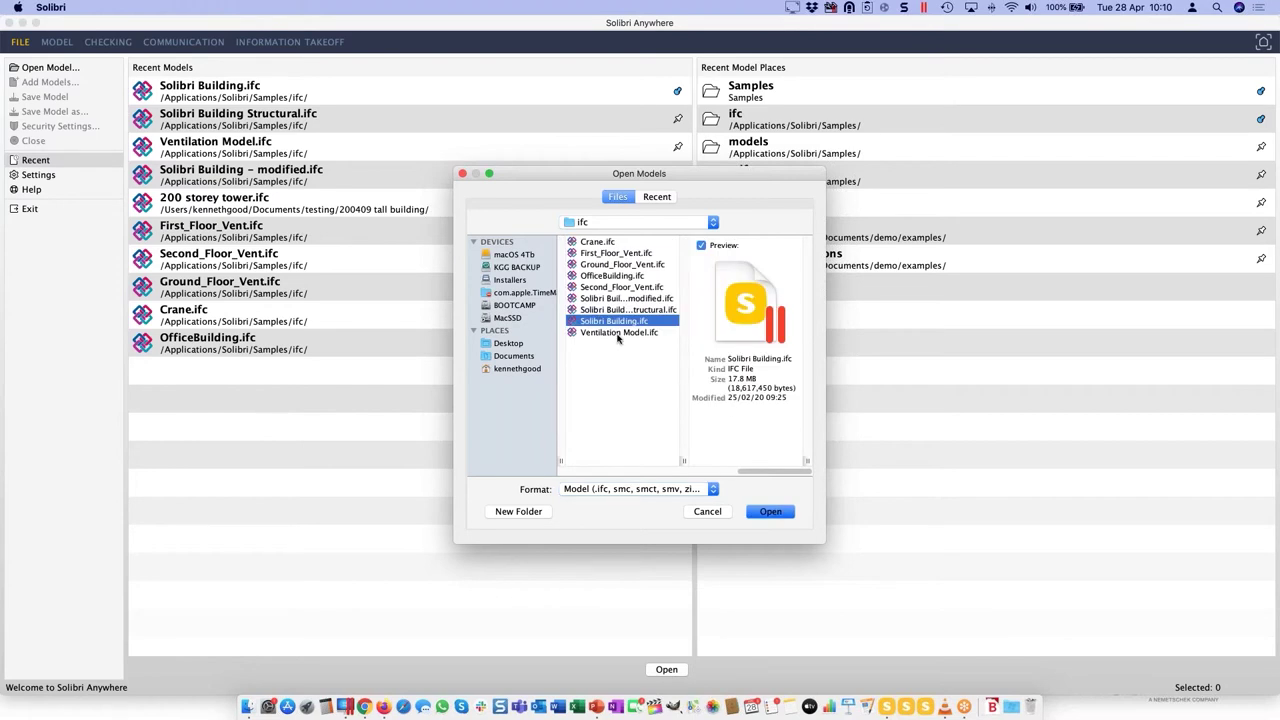
pyautogui.keyDown('shift'); pyautogui.click(618, 335); pyautogui.keyUp('shift')
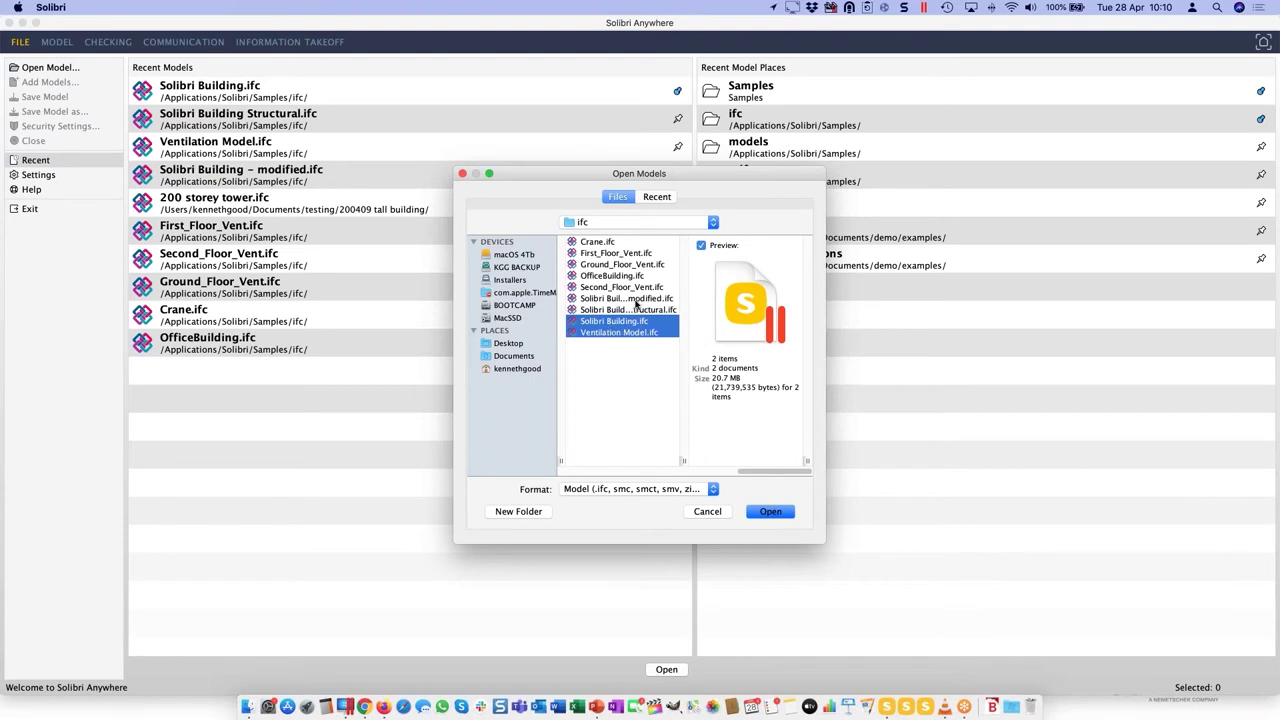
pyautogui.keyDown('super'); pyautogui.click(640, 310); pyautogui.keyUp('super')
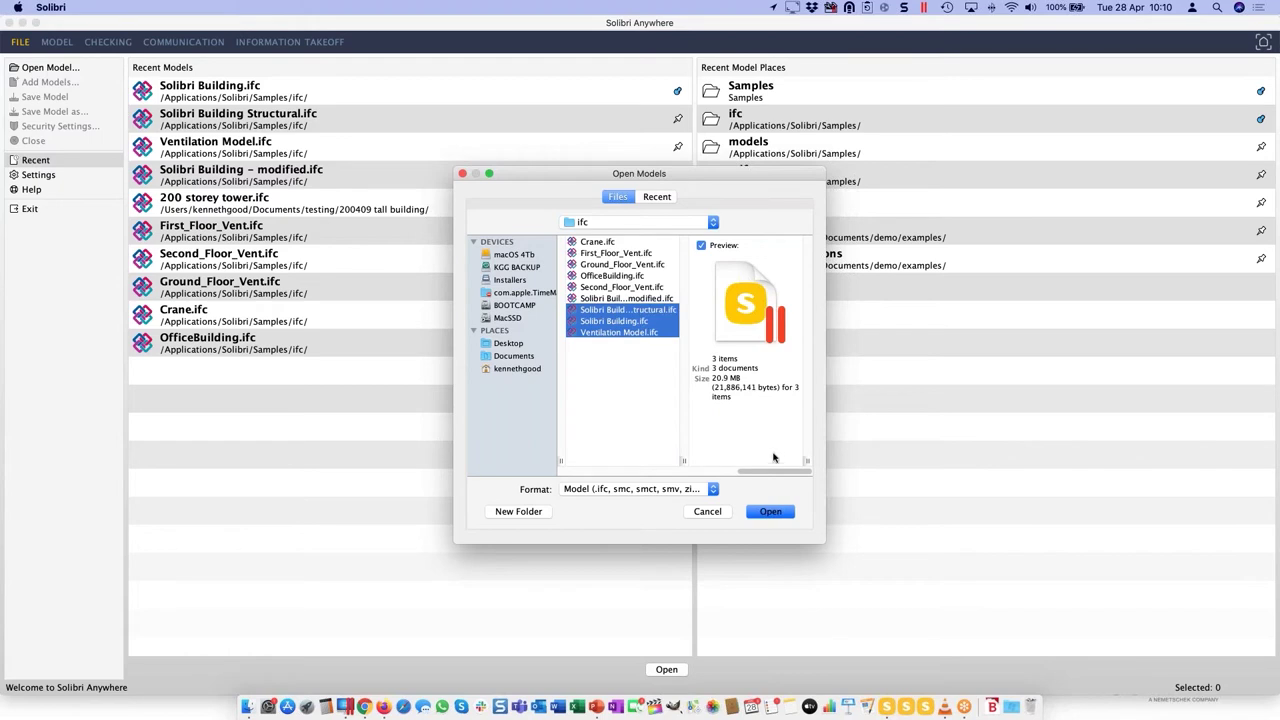
pyautogui.click(770, 512)
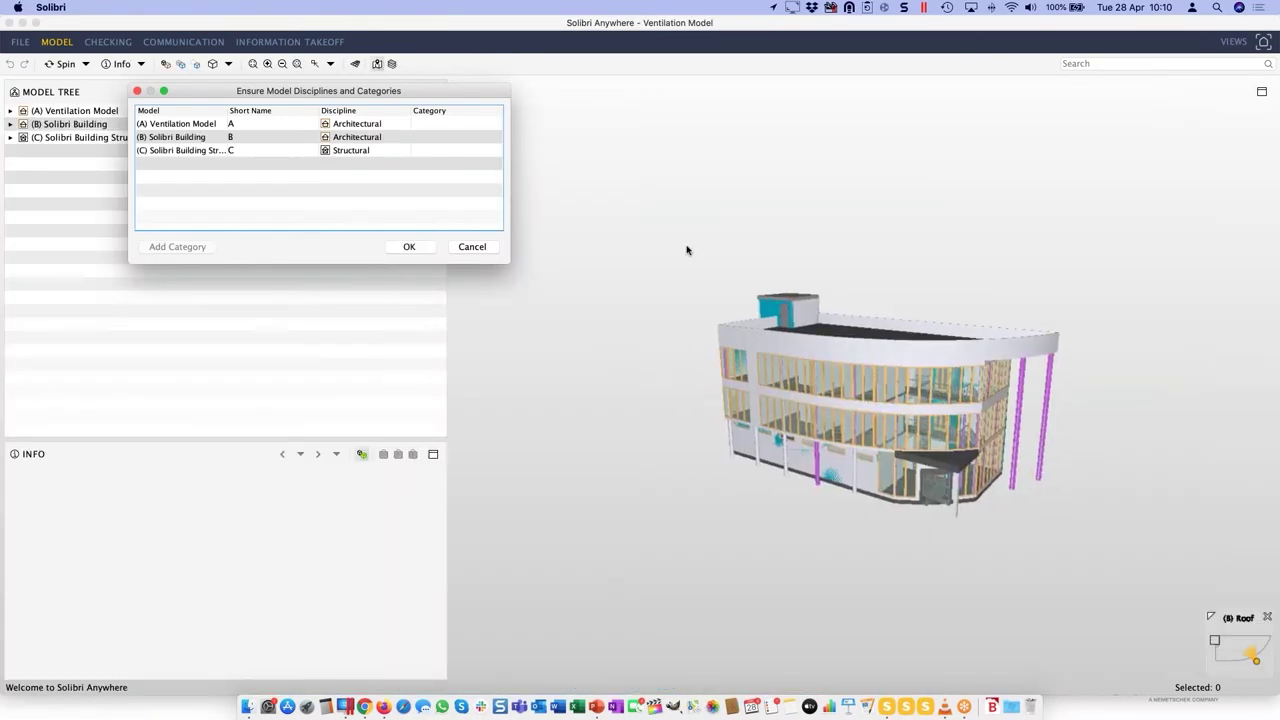
# - Give the three models the short names vnt, arc and str
pyautogui.click(253, 124)
pyautogui.click(253, 124)
pyautogui.click(253, 124)
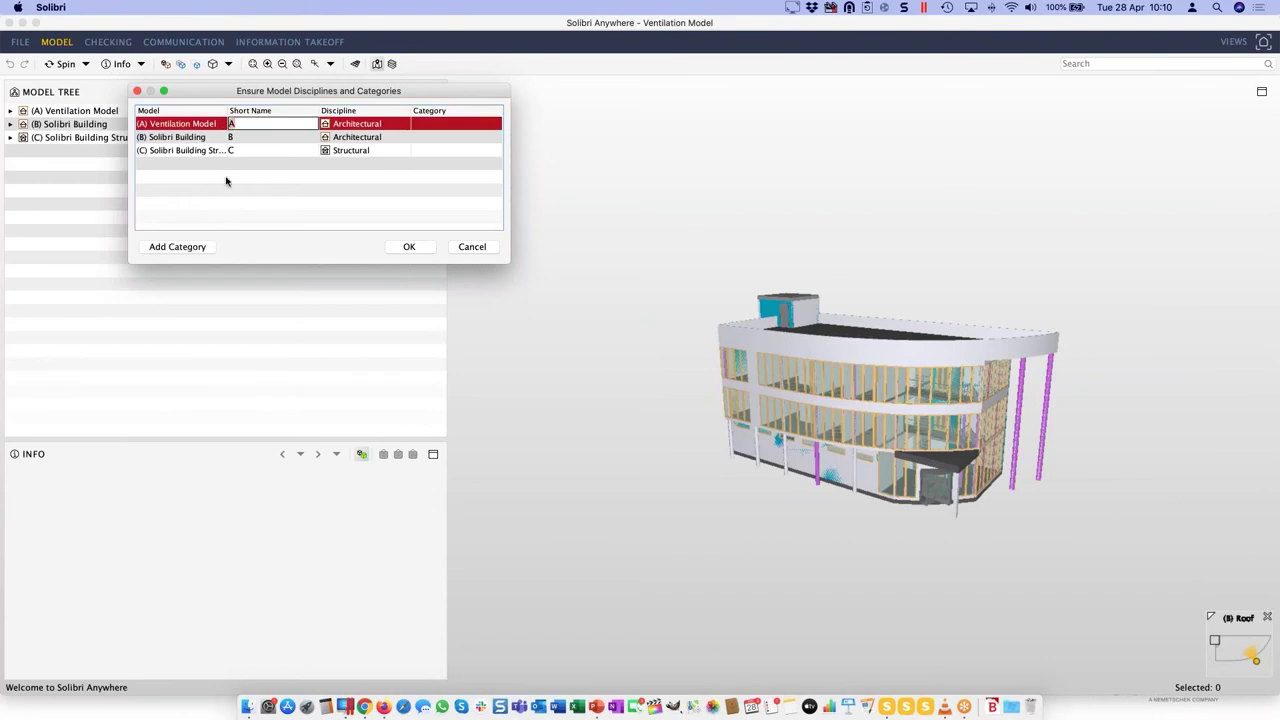
pyautogui.write('vnt')
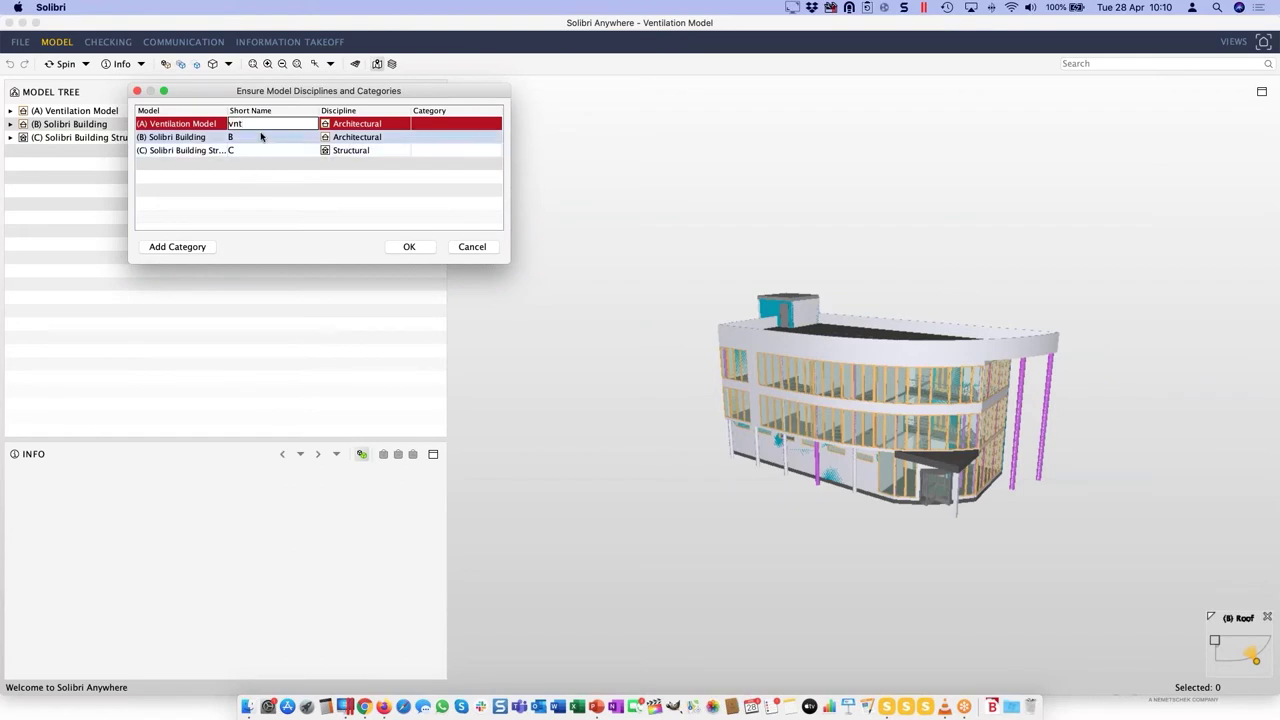
pyautogui.click(253, 137)
pyautogui.click(253, 137)
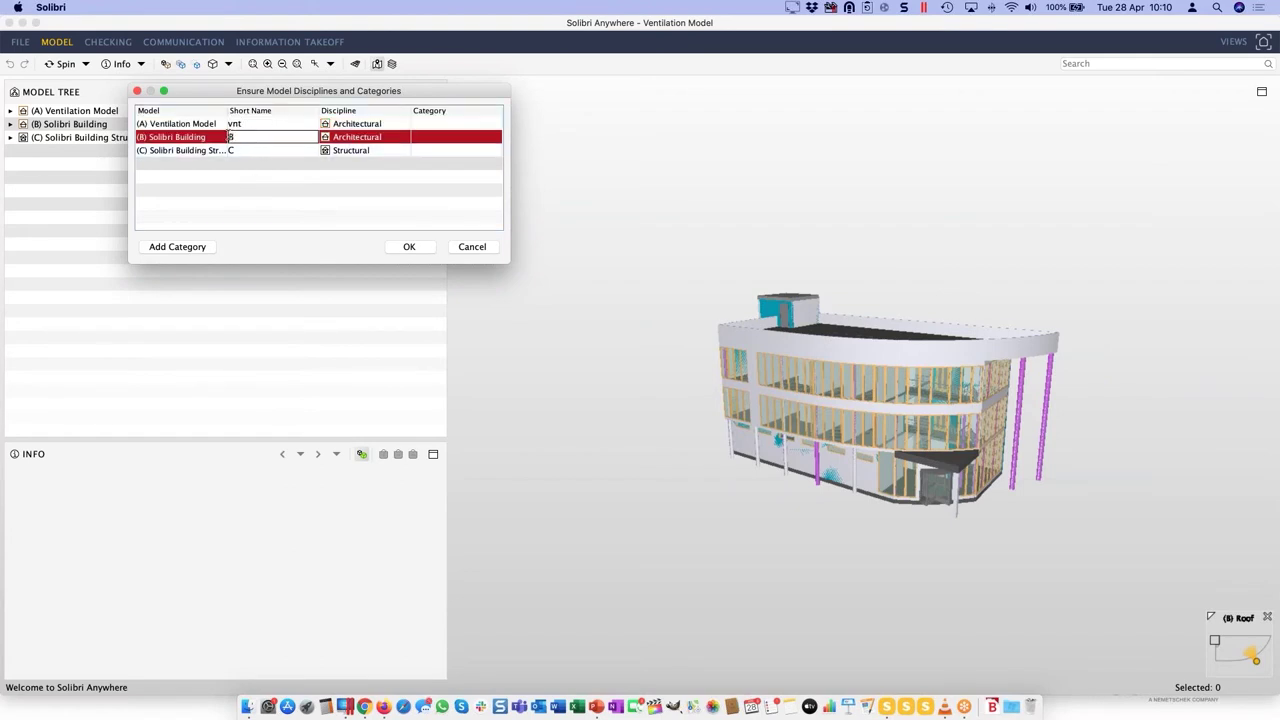
pyautogui.write('arc')
pyautogui.doubleClick(240, 150)
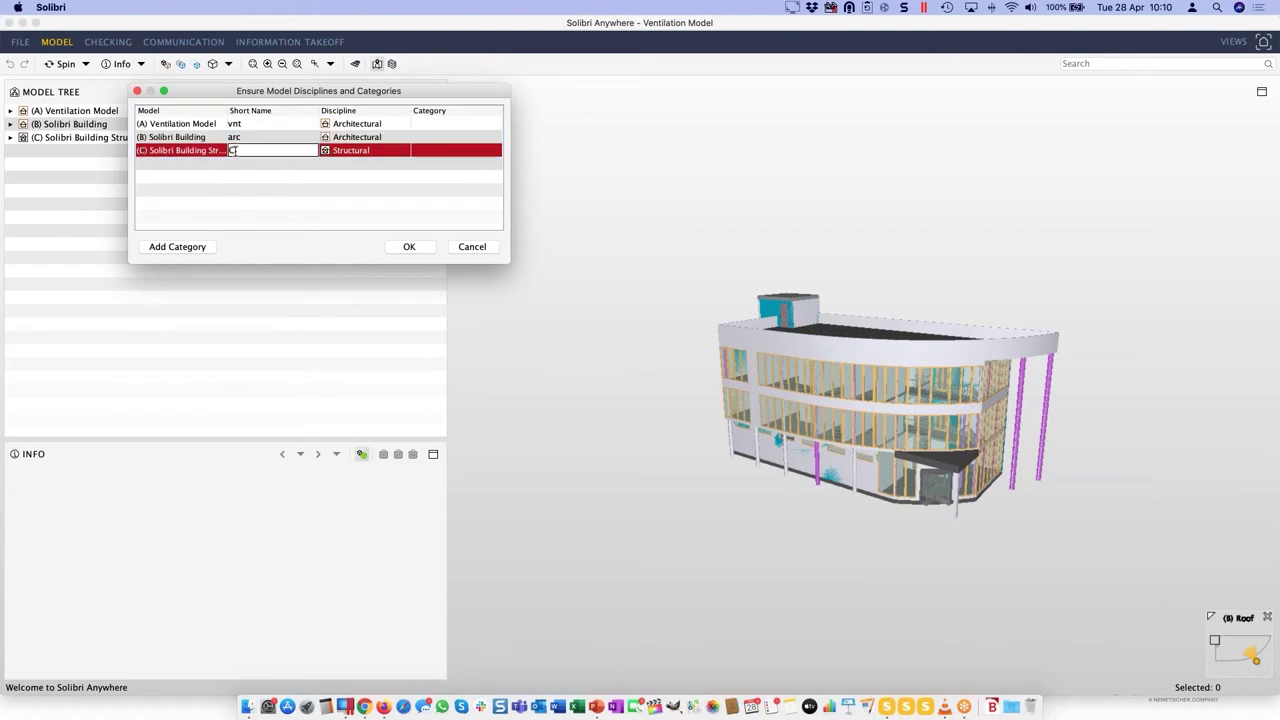
pyautogui.write('str')
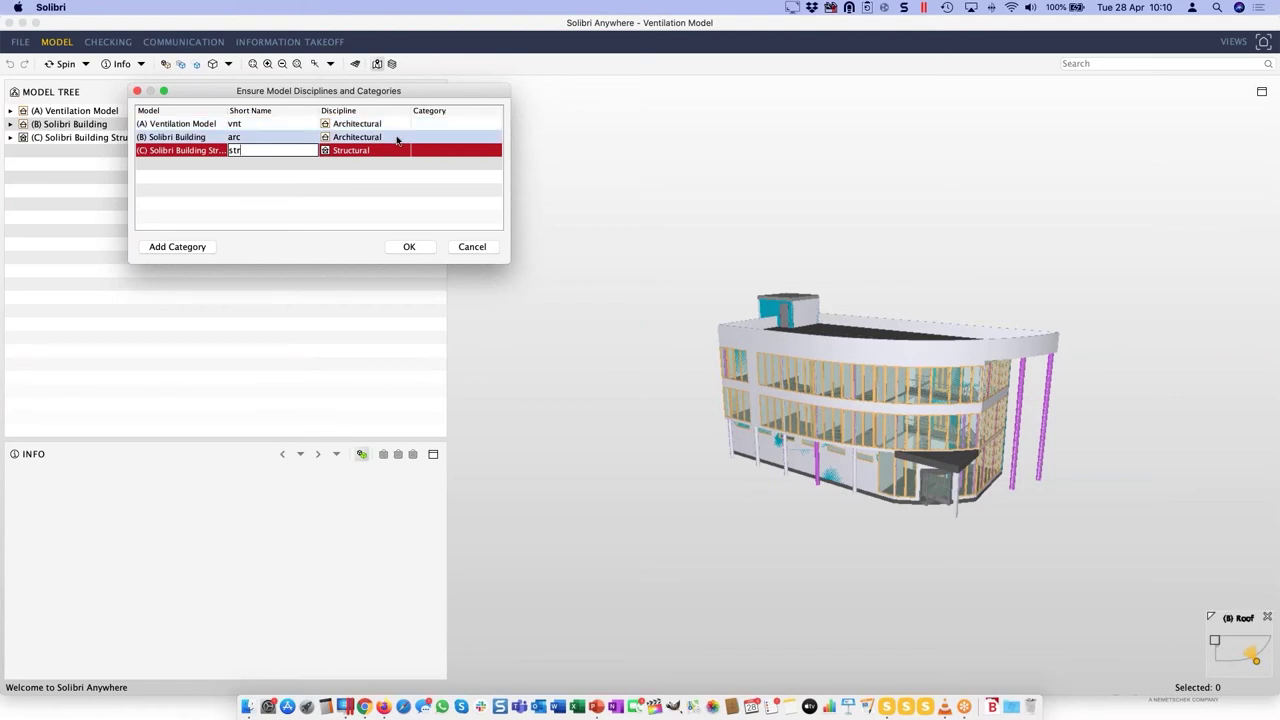
pyautogui.click(397, 140)
# - Set Ventilation Model's discipline to Ventilation and confirm the dialog
pyautogui.click(397, 125)
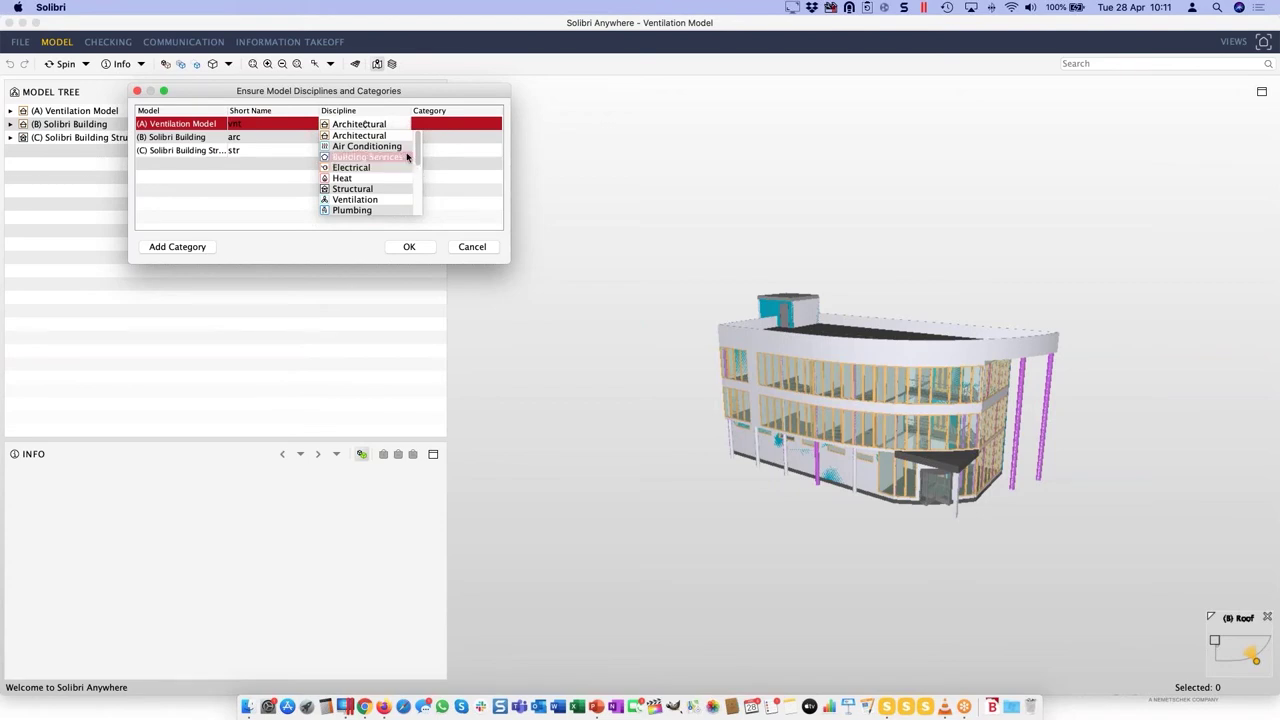
pyautogui.click(375, 203)
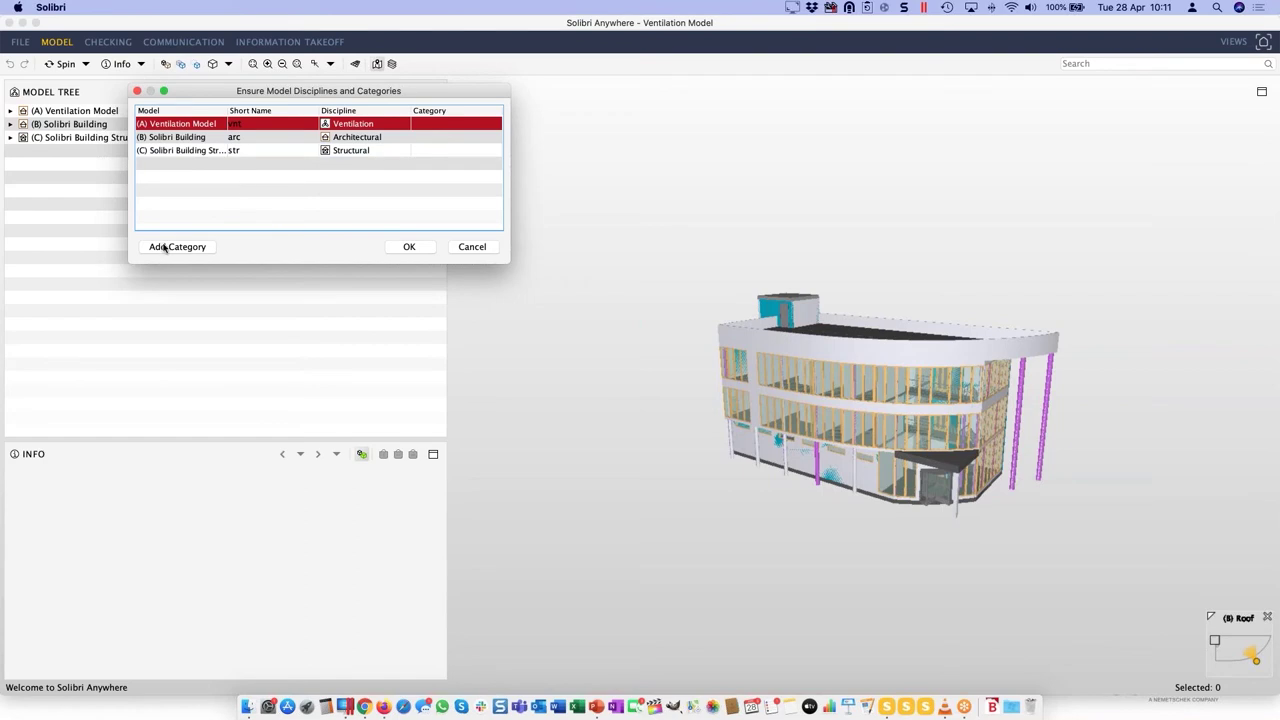
pyautogui.click(408, 248)
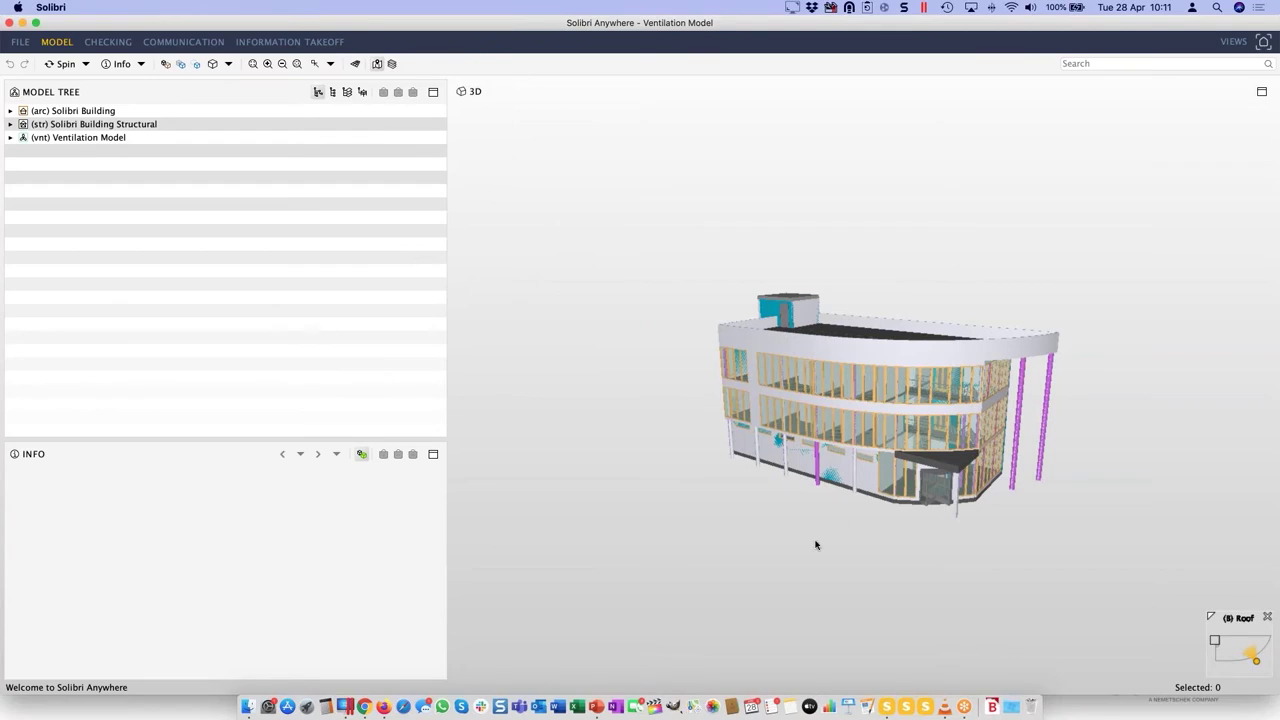
# - Orbit, zoom and pan the 3D view for a closer look at the curved facade and roof
pyautogui.moveTo(784, 435); pyautogui.dragTo(857, 415)
pyautogui.scroll(5, 857, 415)
pyautogui.scroll(-5, 857, 414)
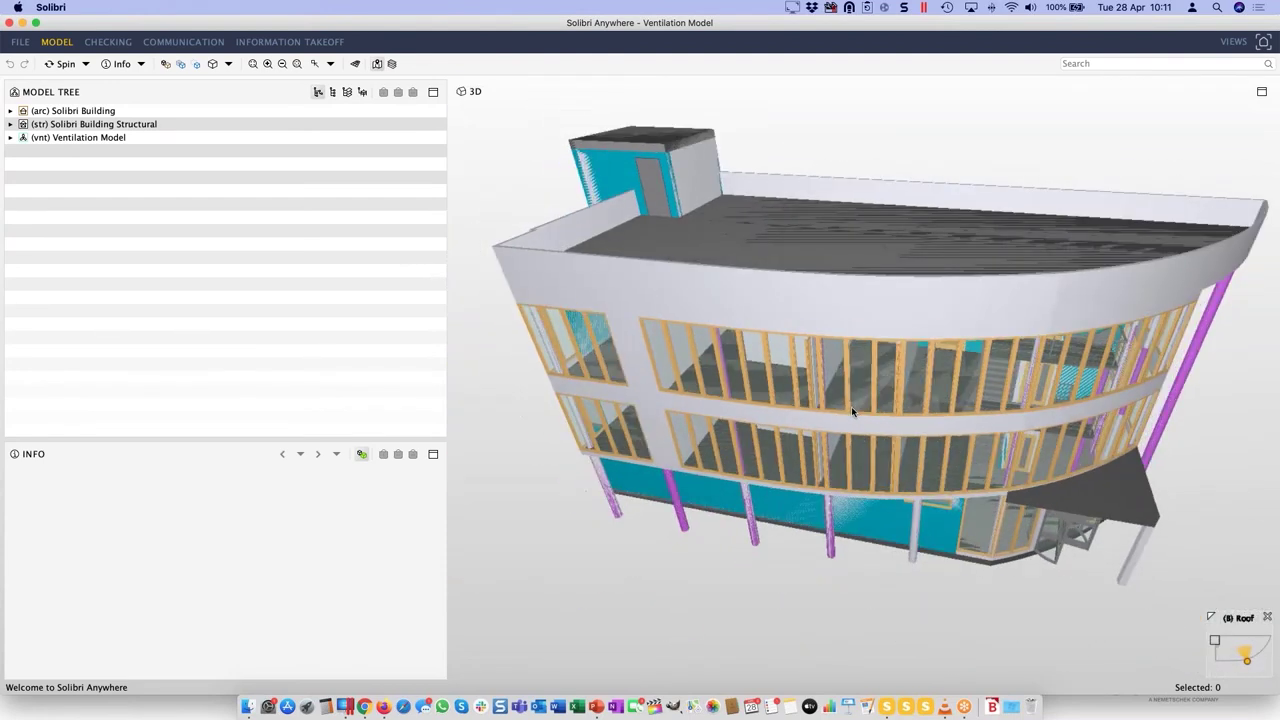
pyautogui.moveTo(849, 410)
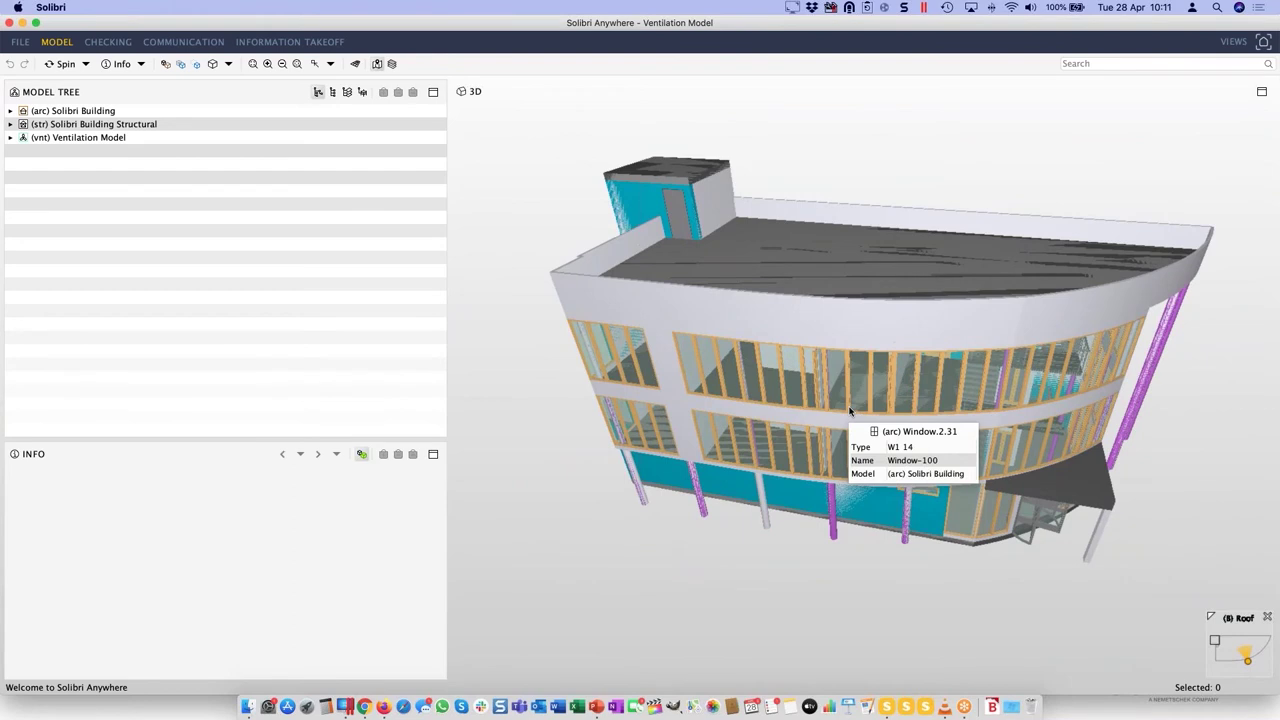
pyautogui.moveTo(912, 397); pyautogui.dragTo(849, 351, button='middle')
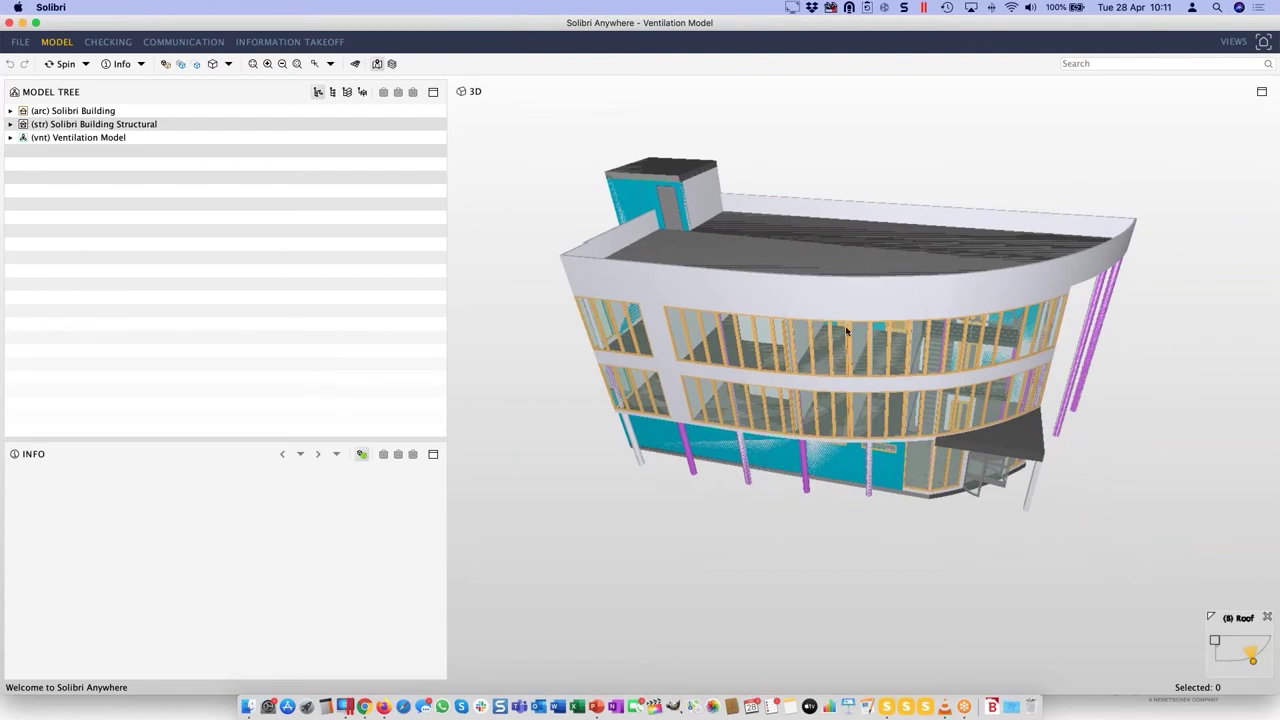
pyautogui.moveTo(836, 346); pyautogui.dragTo(930, 340)
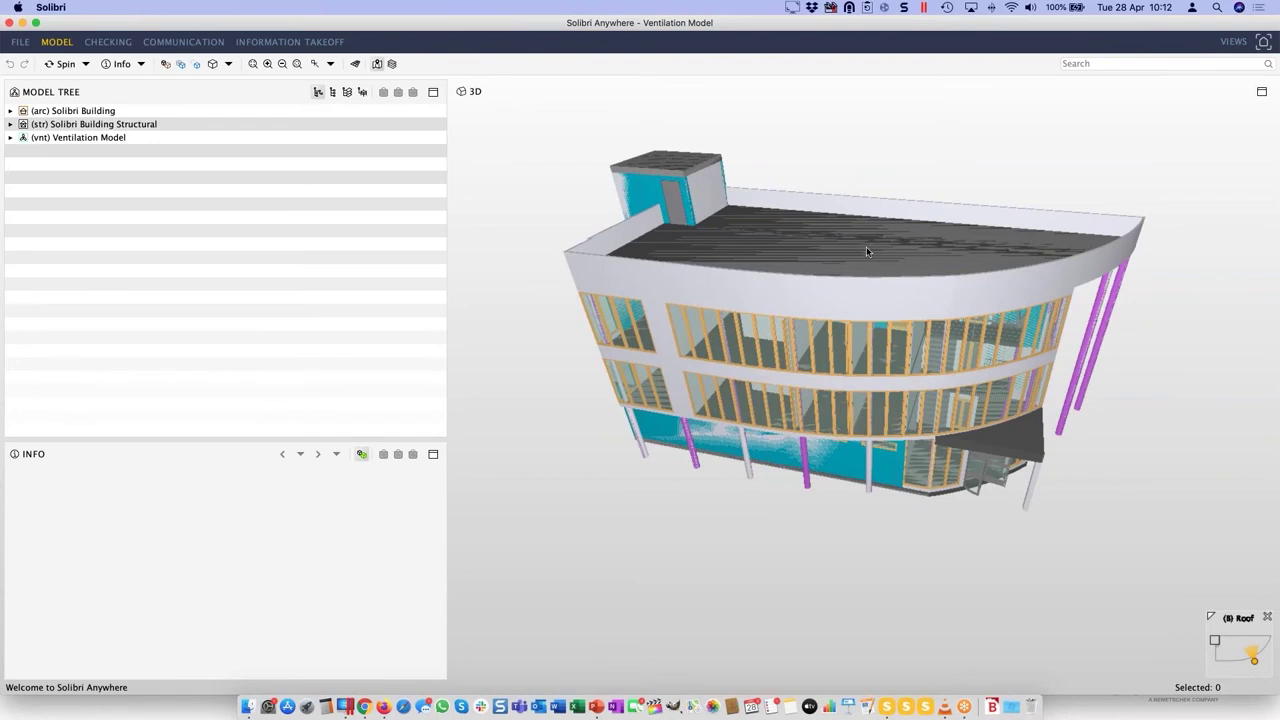
pyautogui.moveTo(867, 251)
pyautogui.click(355, 64)
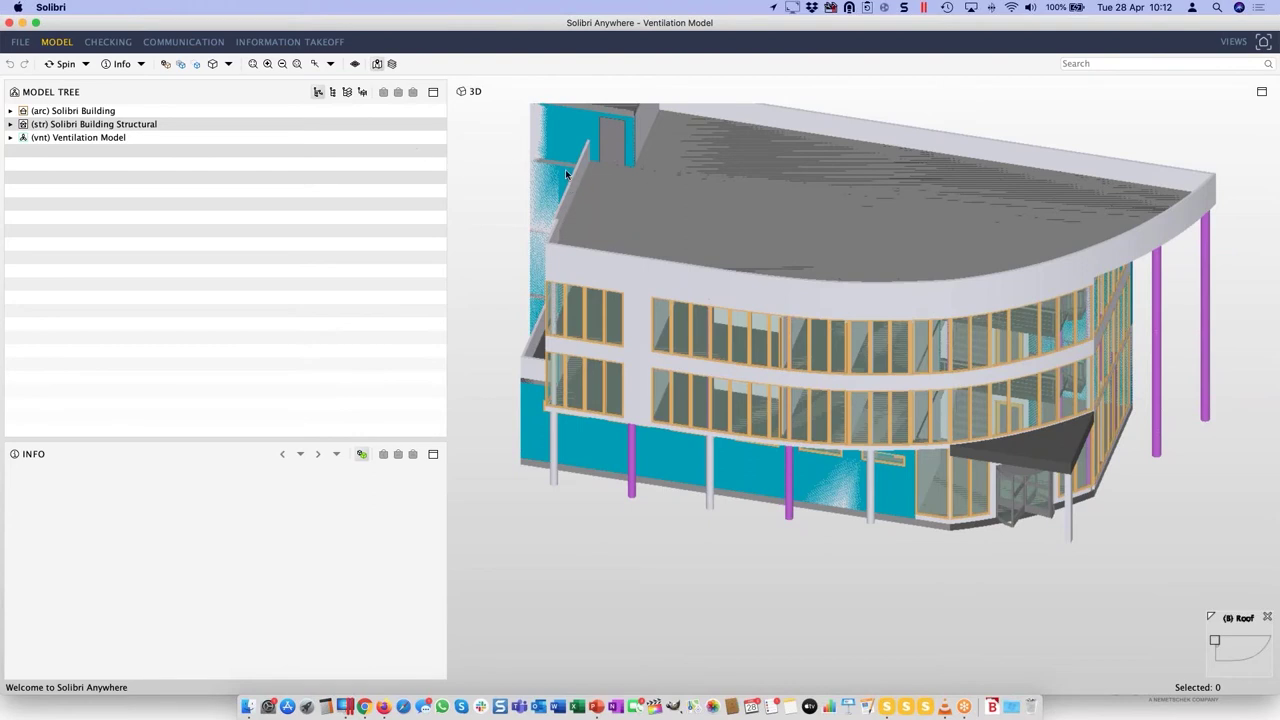
# - View the building from the top, zoom in on the roof and hide it
pyautogui.click(335, 66)
pyautogui.click(335, 80)
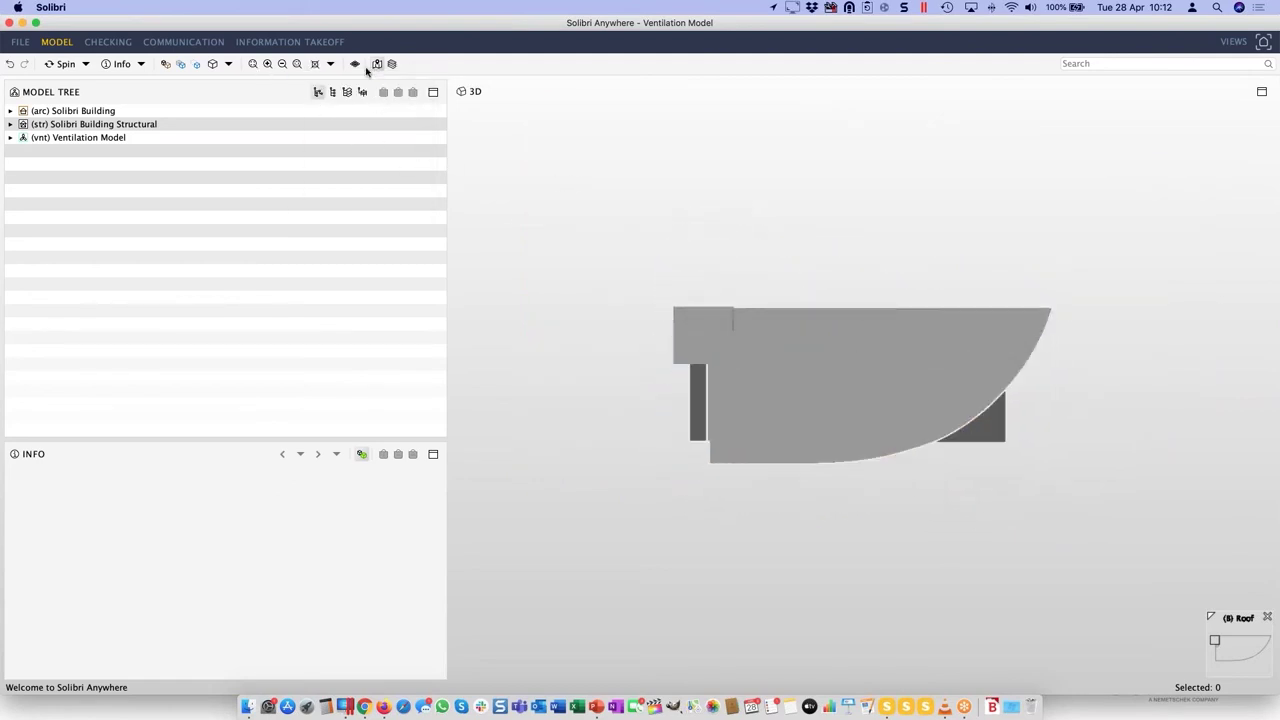
pyautogui.click(253, 64)
pyautogui.scroll(-4, 961, 408)
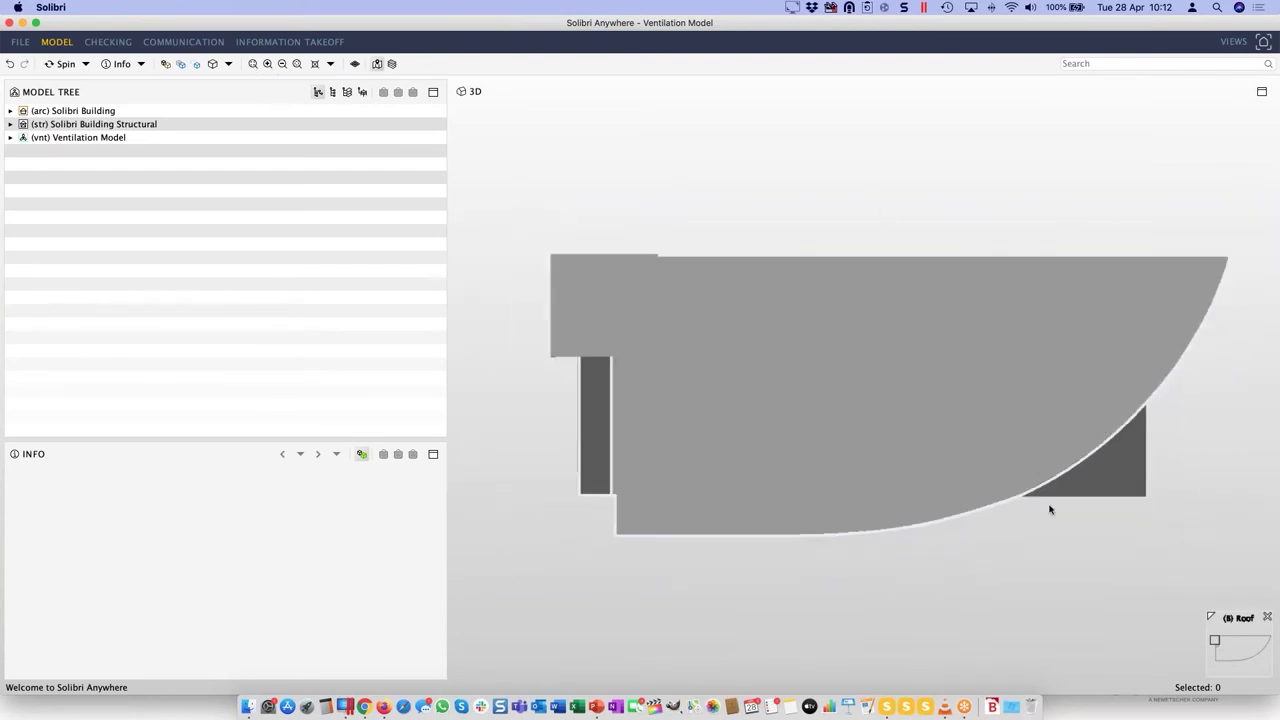
pyautogui.click(726, 445)
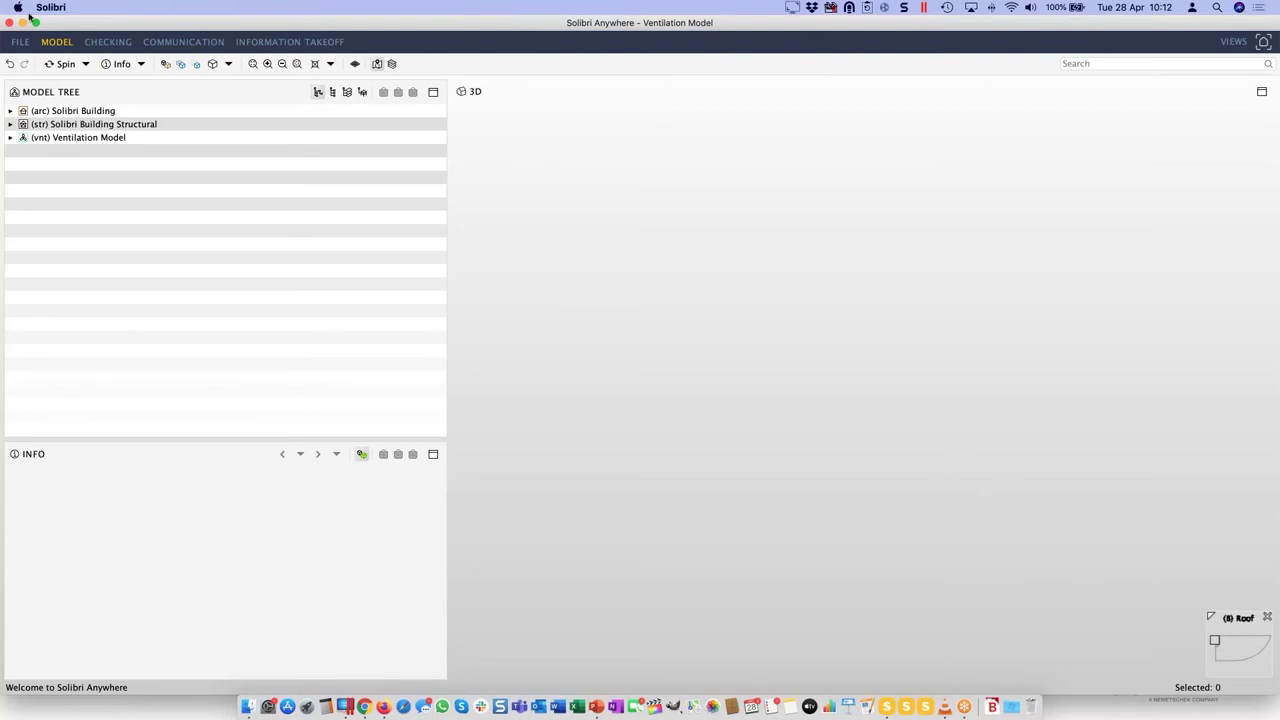
# - Return to the Solibri window and set the view direction to Top Front Right
pyautogui.hotkey('ctrl', 'Up')
pyautogui.click(684, 386)
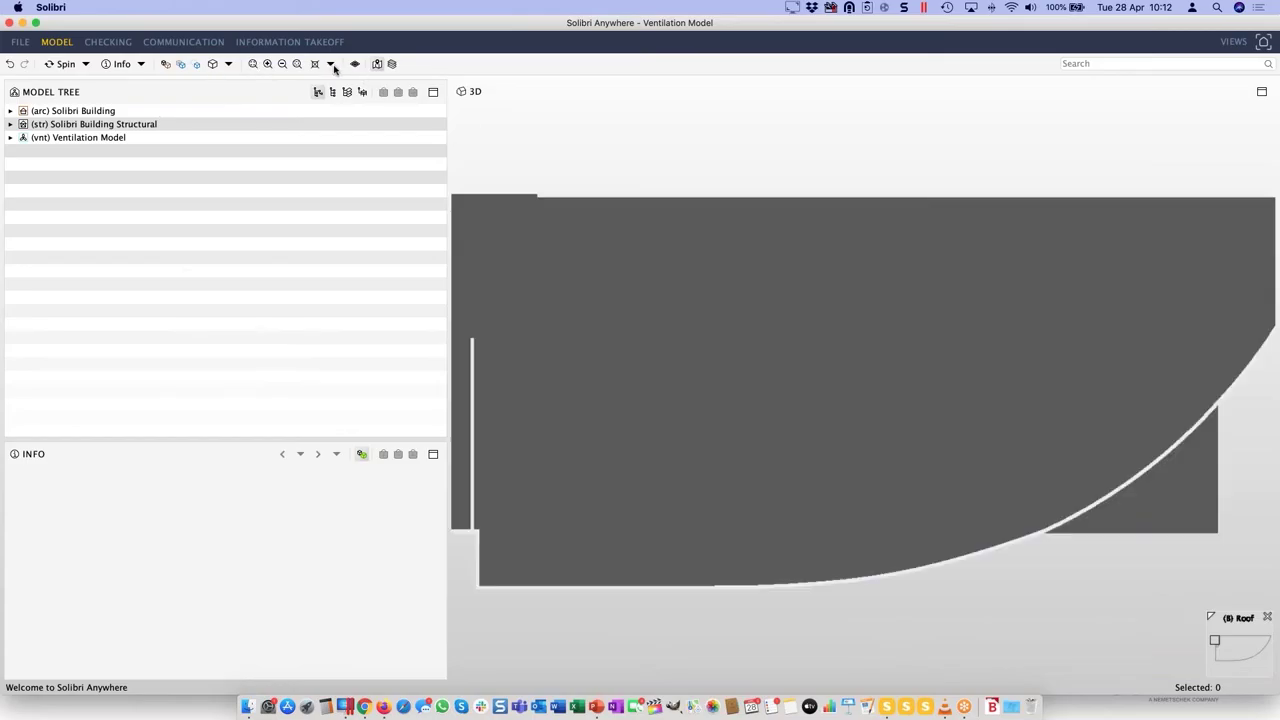
pyautogui.click(330, 64)
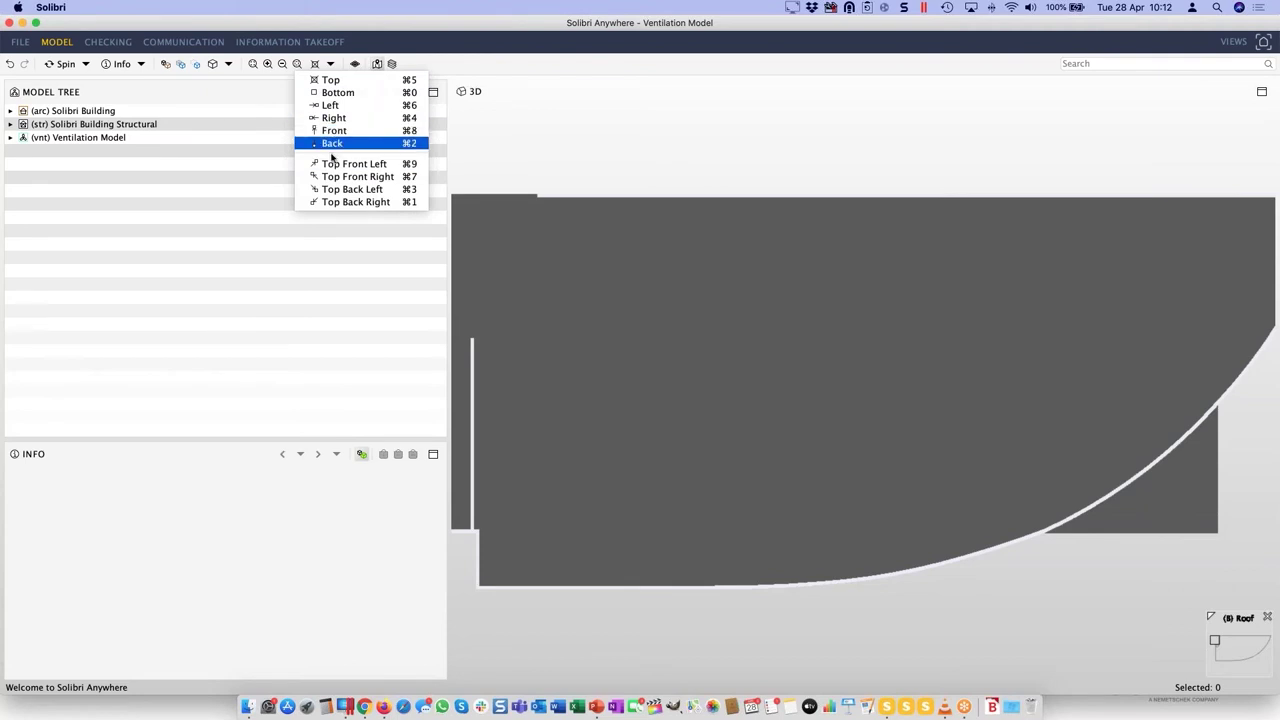
pyautogui.click(330, 177)
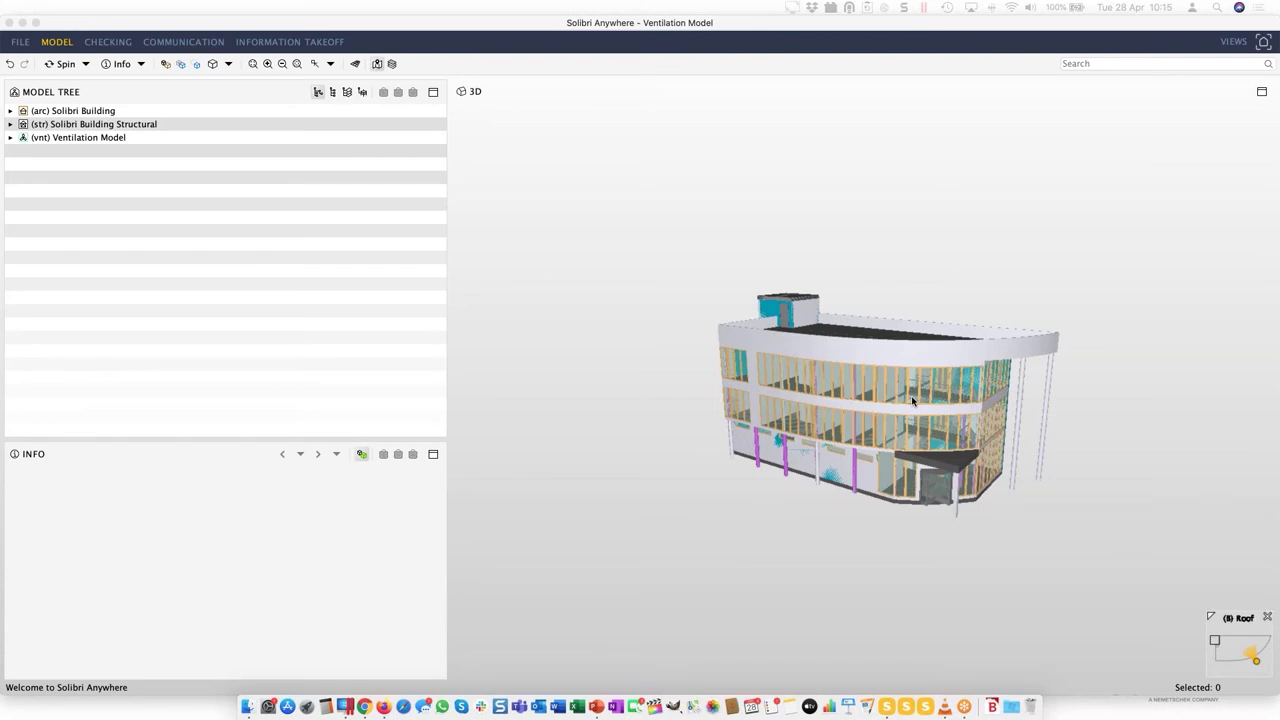
# - Orbit the building toward its front-left side and zoom in closer
pyautogui.moveTo(912, 401)
pyautogui.click(193, 230)
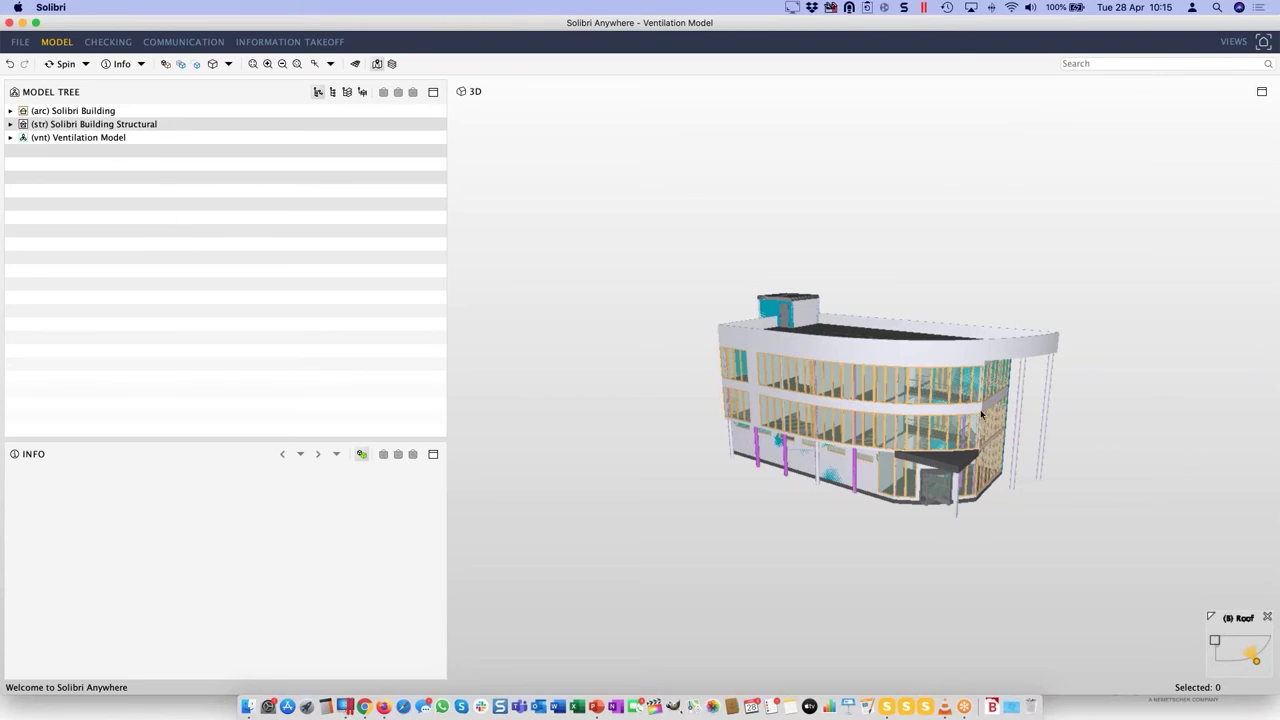
pyautogui.moveTo(870, 366)
pyautogui.mouseDown()
pyautogui.moveTo(849, 363)
pyautogui.moveTo(971, 371)
pyautogui.moveTo(850, 362)
pyautogui.mouseUp()
pyautogui.scroll(3, 850, 362)
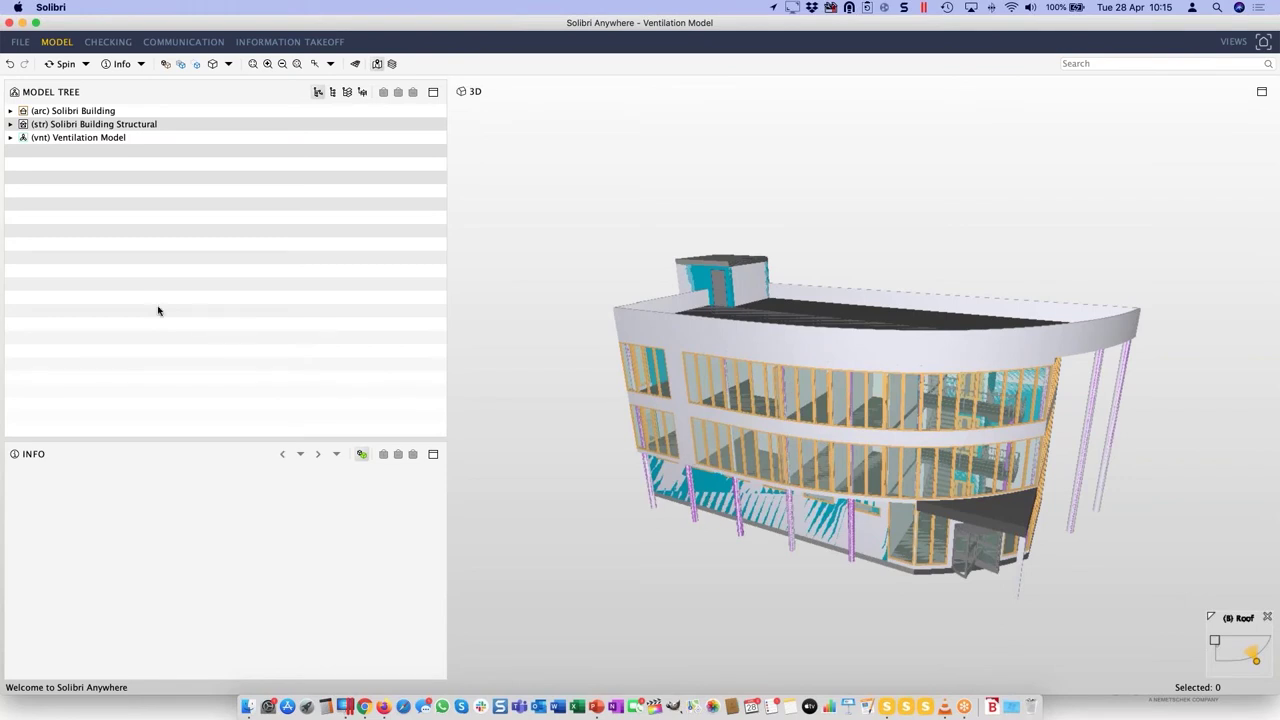
# - Inspect the (str) Solibri Building Structural model through its Model Tree context menu
pyautogui.rightClick(106, 124)
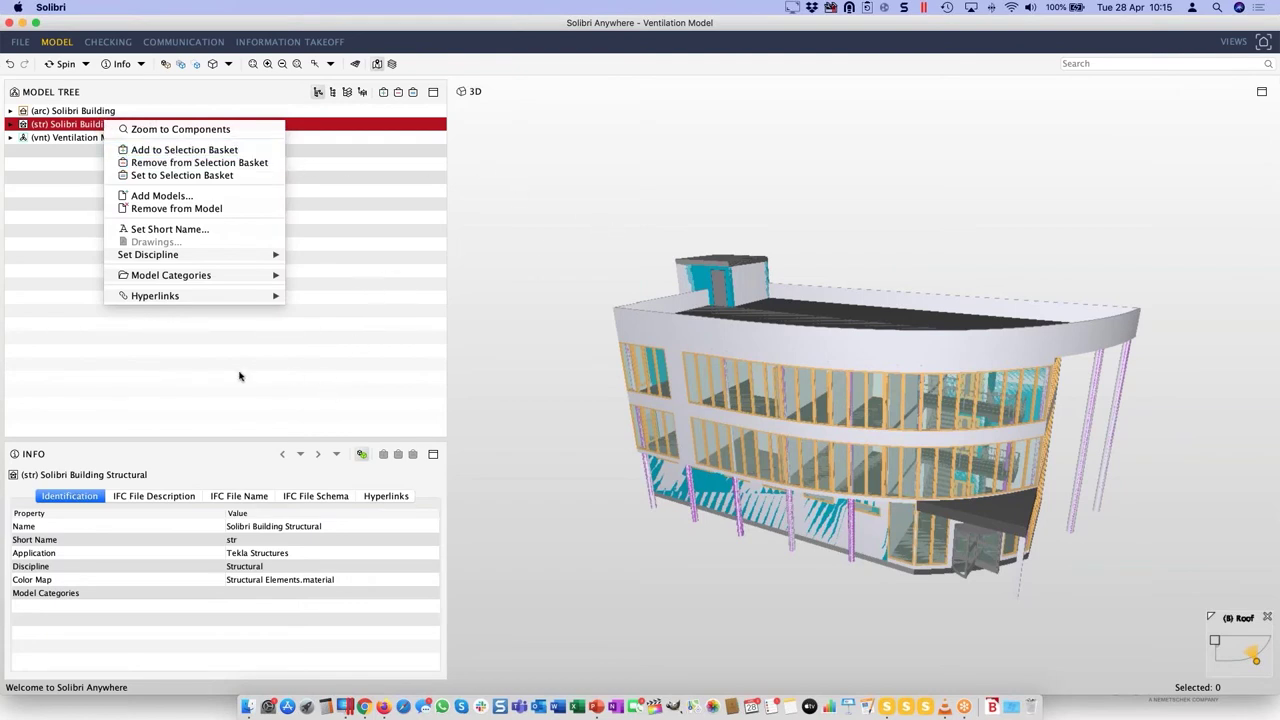
pyautogui.click(89, 336)
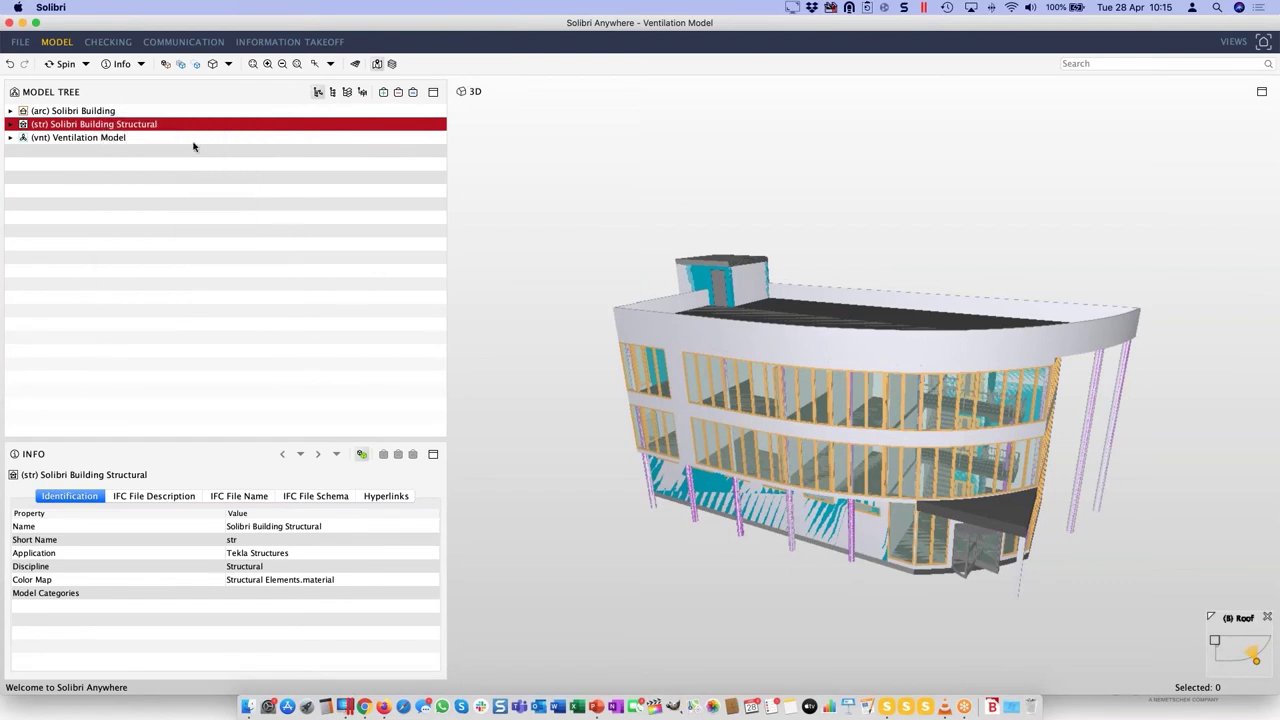
pyautogui.moveTo(806, 404)
pyautogui.mouseDown()
pyautogui.moveTo(890, 400)
pyautogui.moveTo(800, 402)
pyautogui.mouseUp()
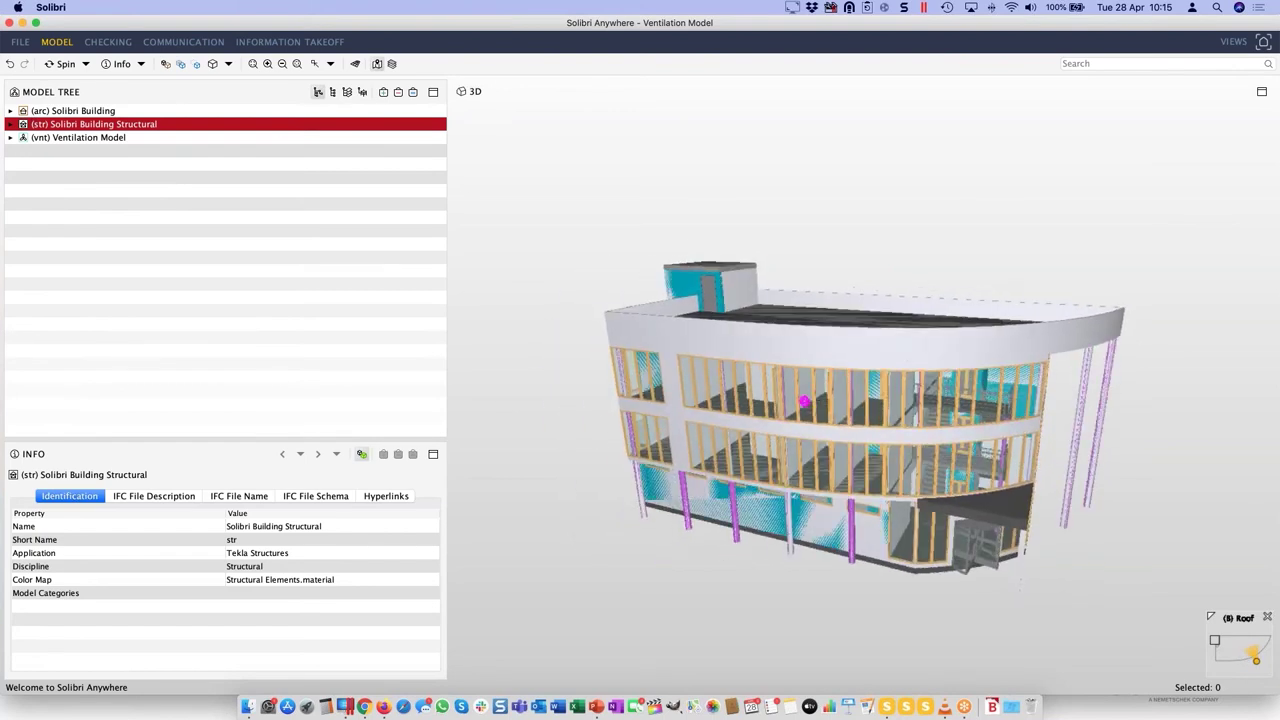
pyautogui.rightClick(144, 130)
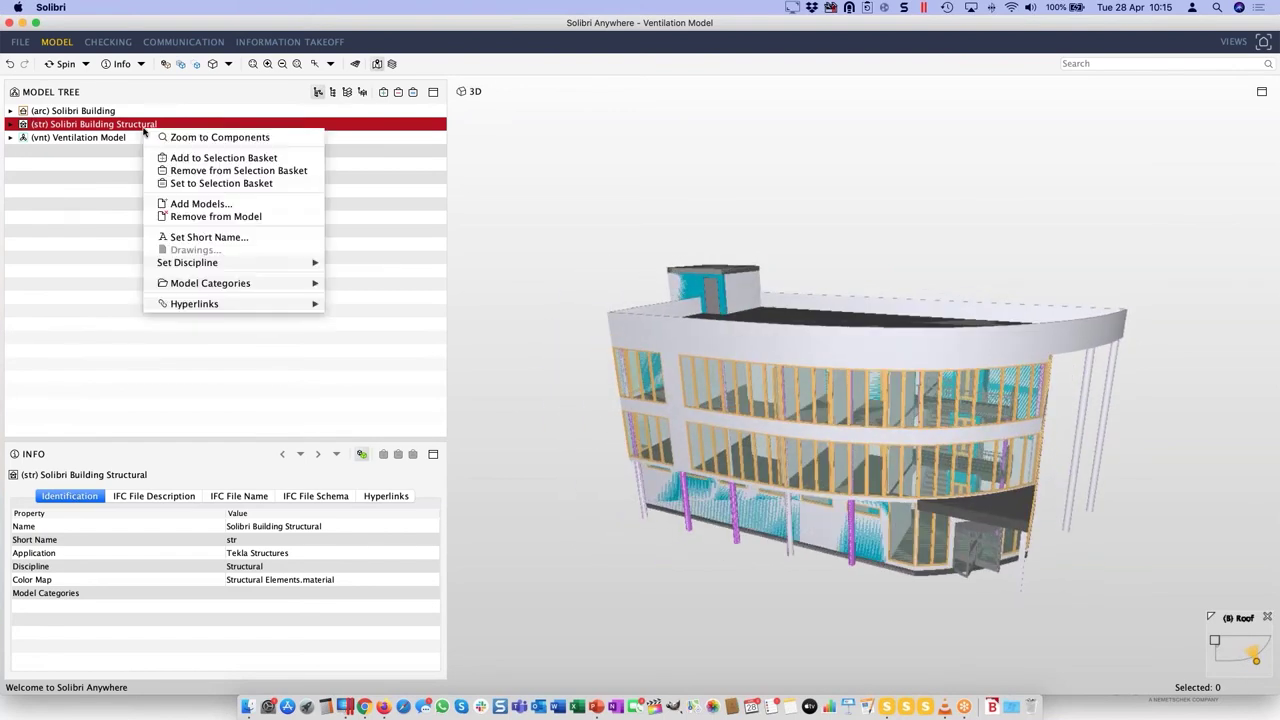
pyautogui.click(55, 216)
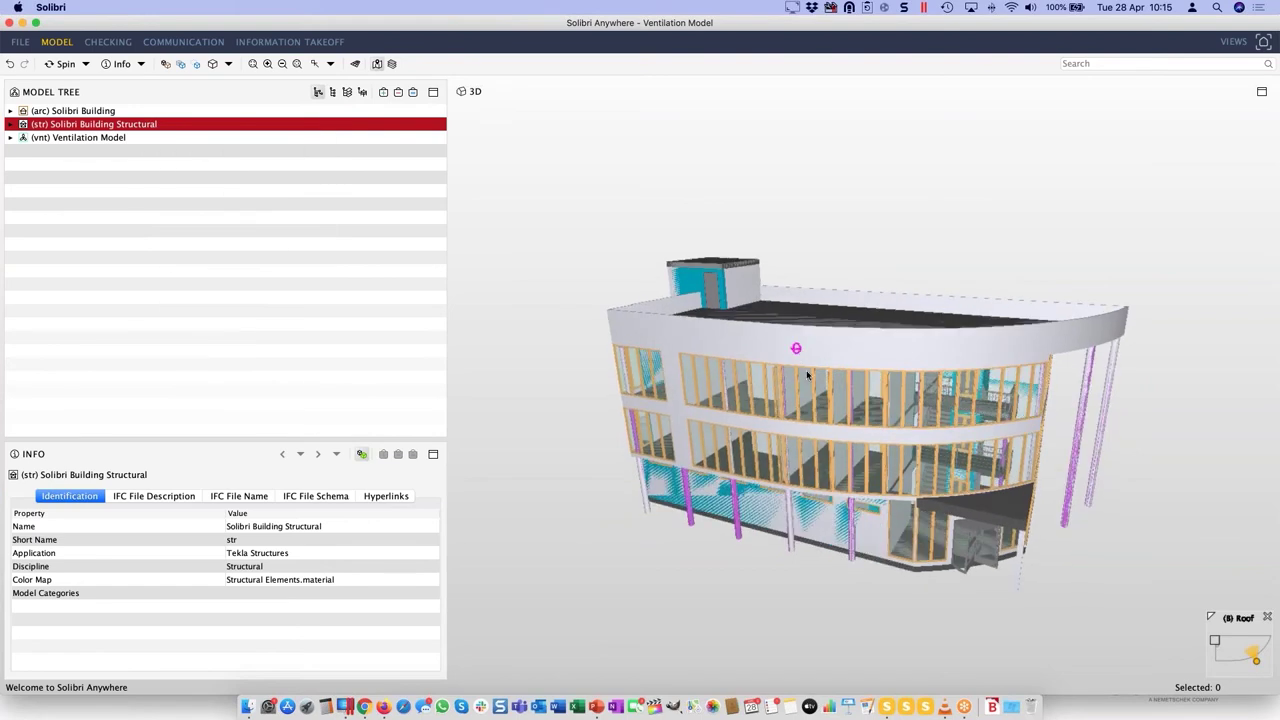
pyautogui.moveTo(650, 379)
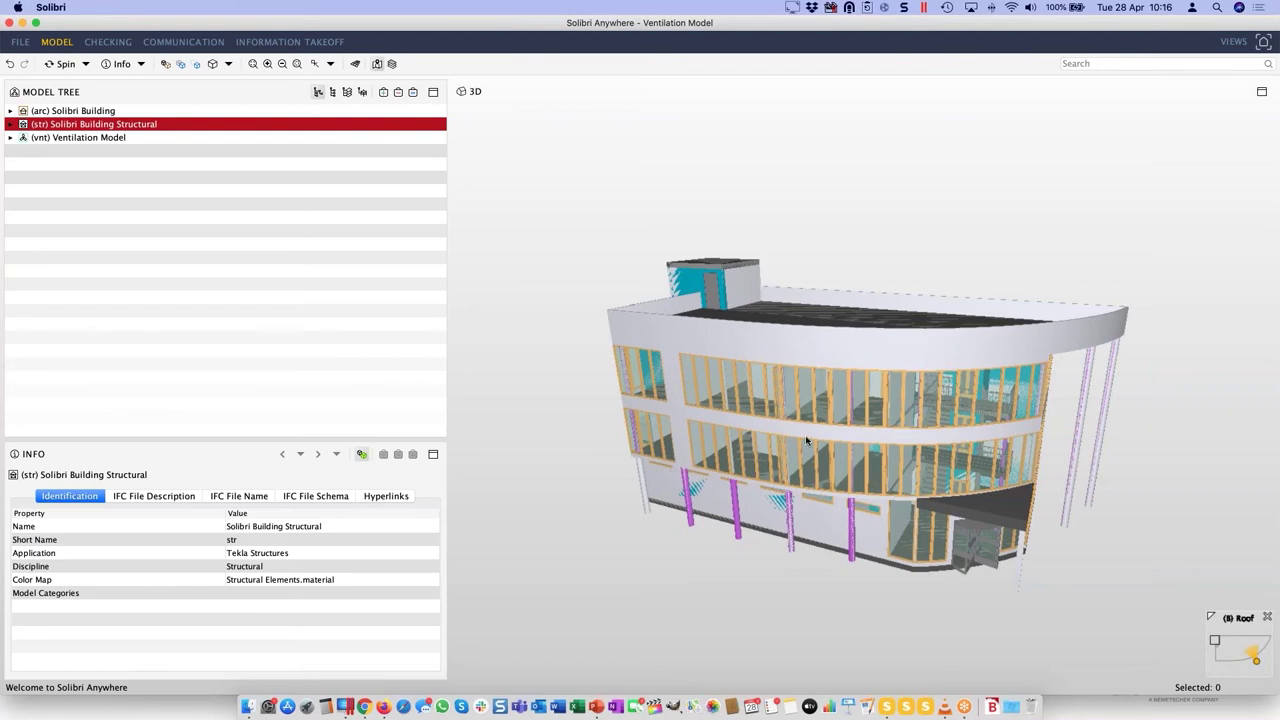
pyautogui.moveTo(822, 441)
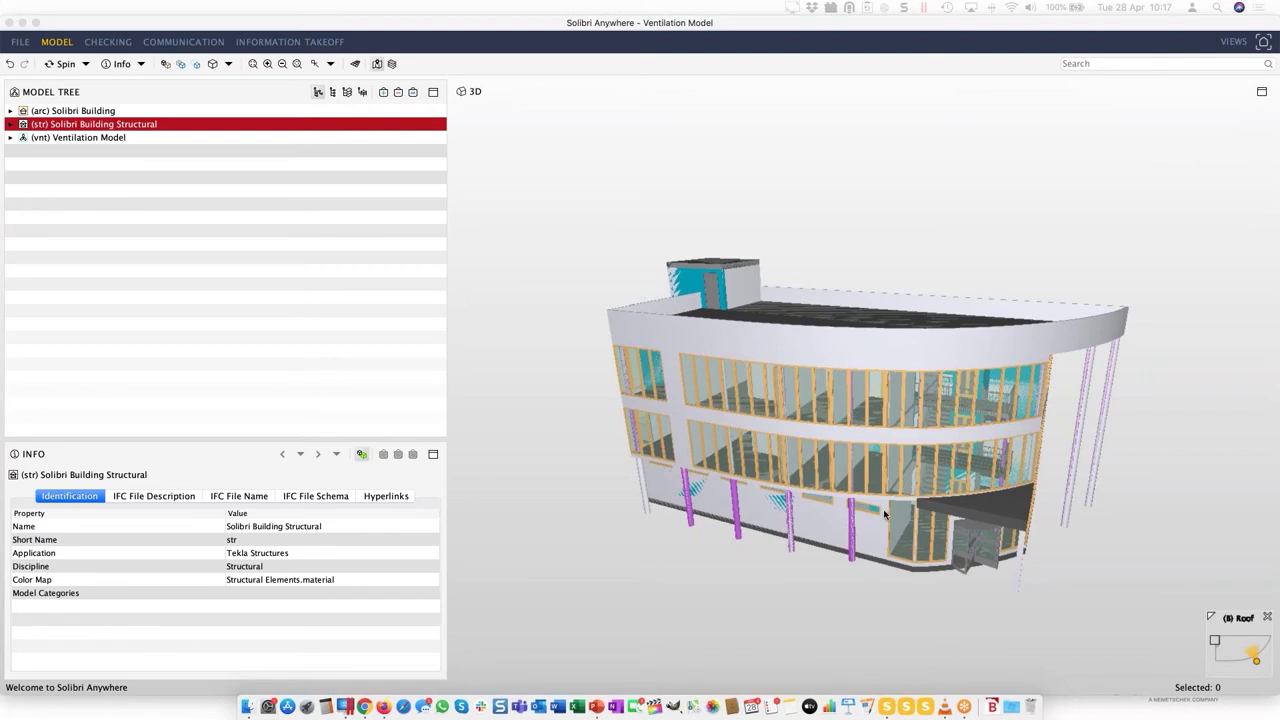
# - Orbit the building around so its tall cyan-walled side tower faces the viewer
pyautogui.moveTo(884, 514)
pyautogui.moveTo(862, 342); pyautogui.dragTo(851, 331)
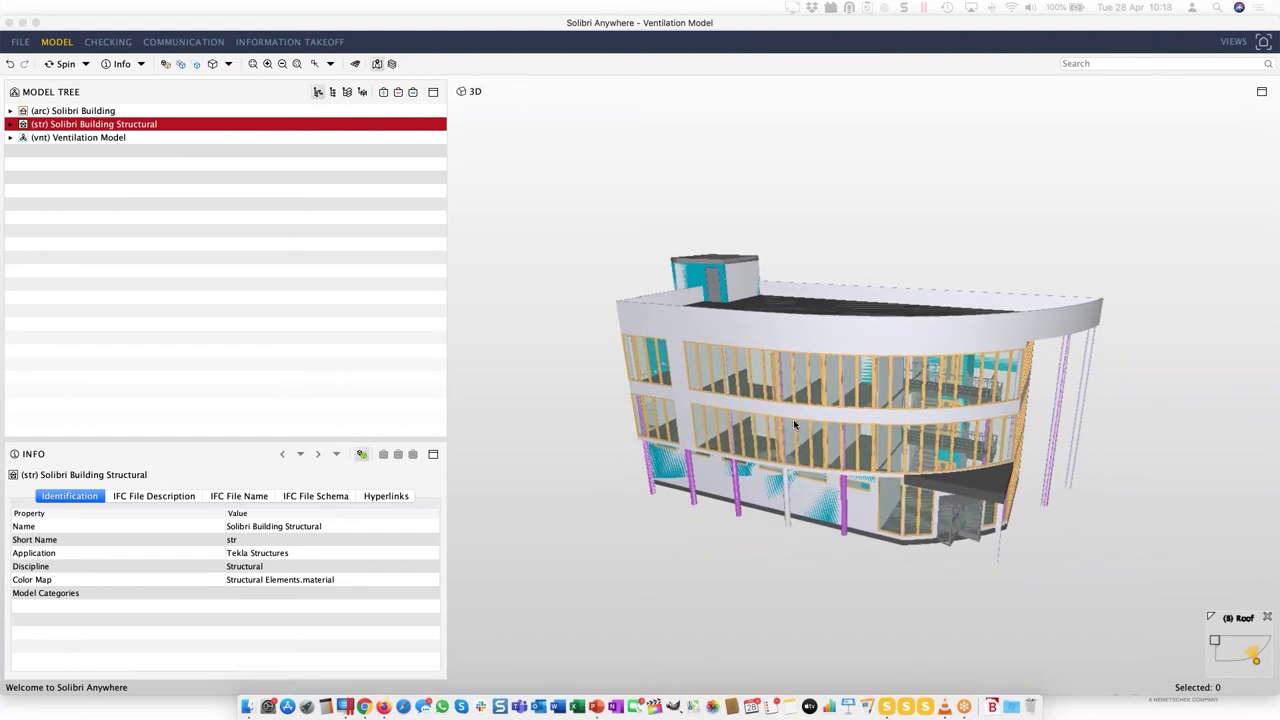
pyautogui.moveTo(794, 424)
pyautogui.moveTo(651, 384); pyautogui.dragTo(968, 373)
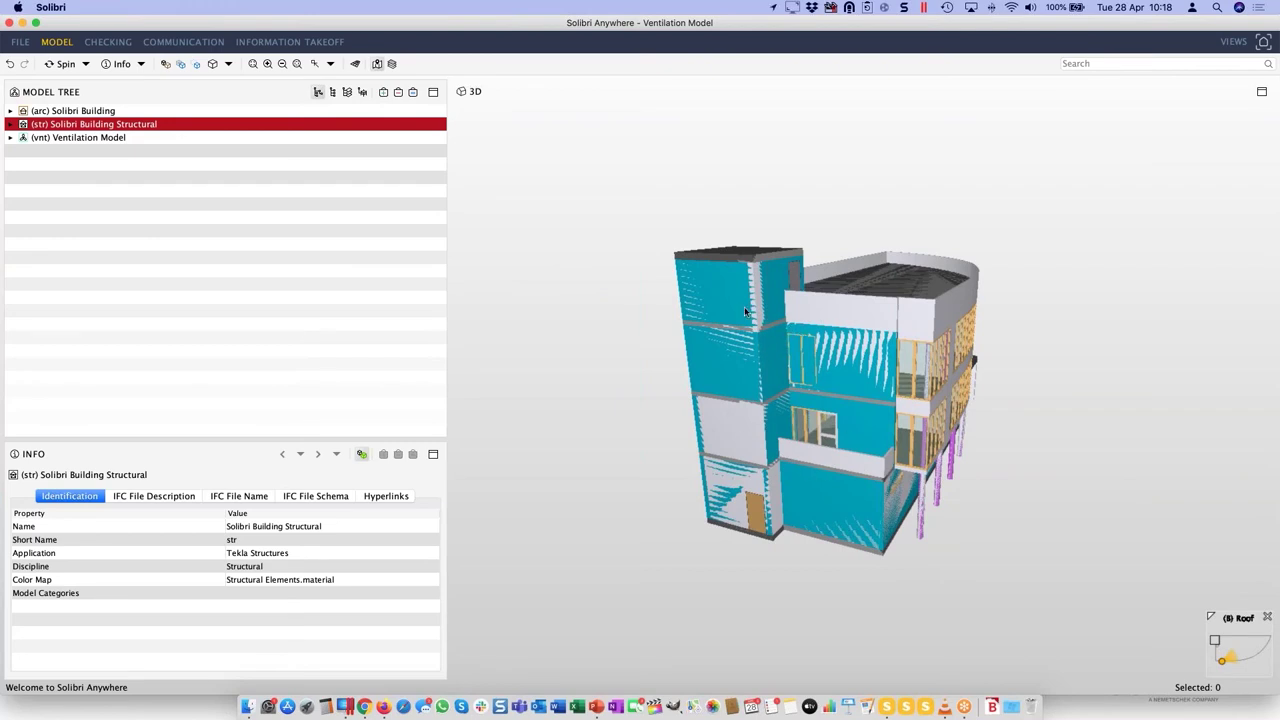
pyautogui.moveTo(836, 322)
# - Replace the structural selection basket with the (arc) Solibri Building model alone
pyautogui.click(412, 93)
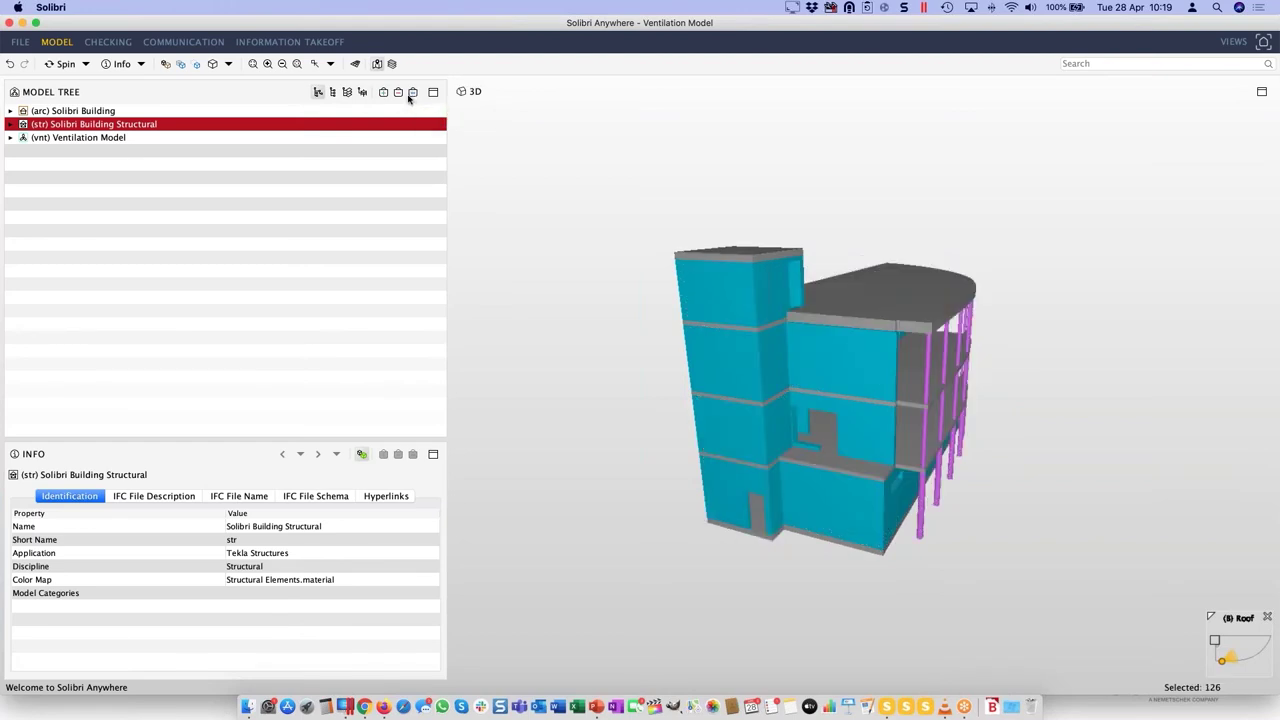
pyautogui.moveTo(881, 380); pyautogui.dragTo(913, 321)
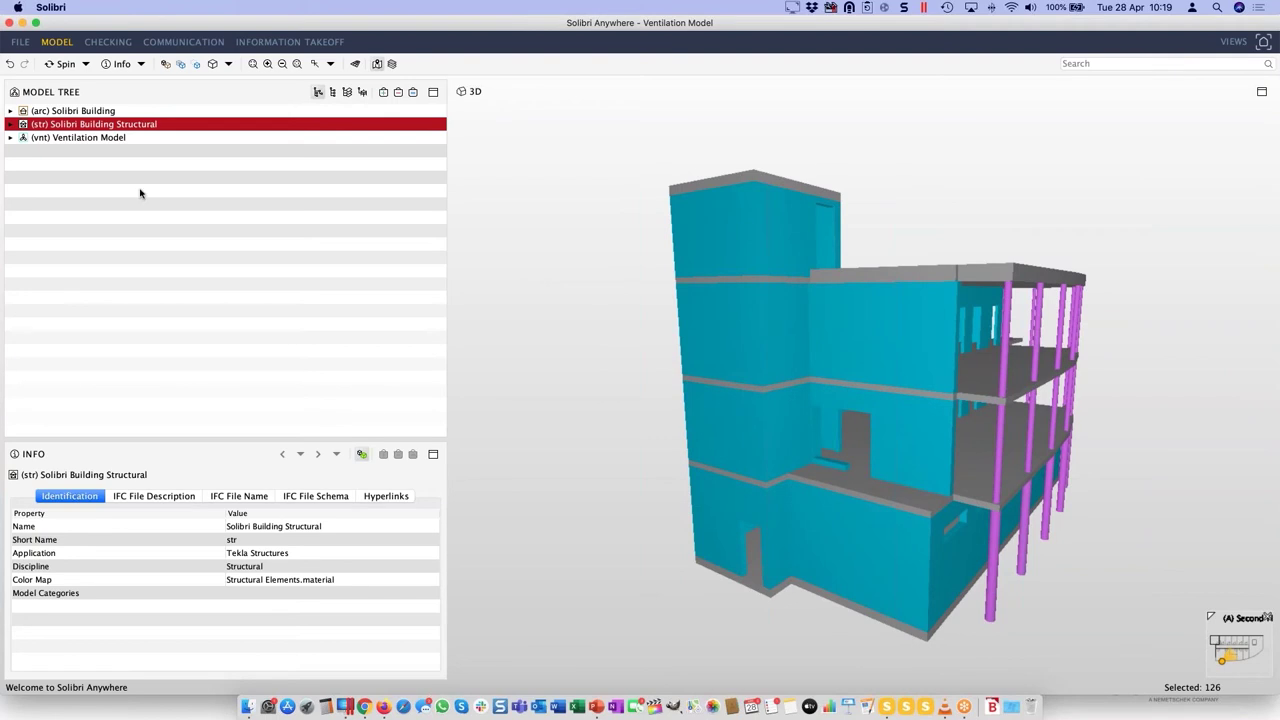
pyautogui.click(70, 112)
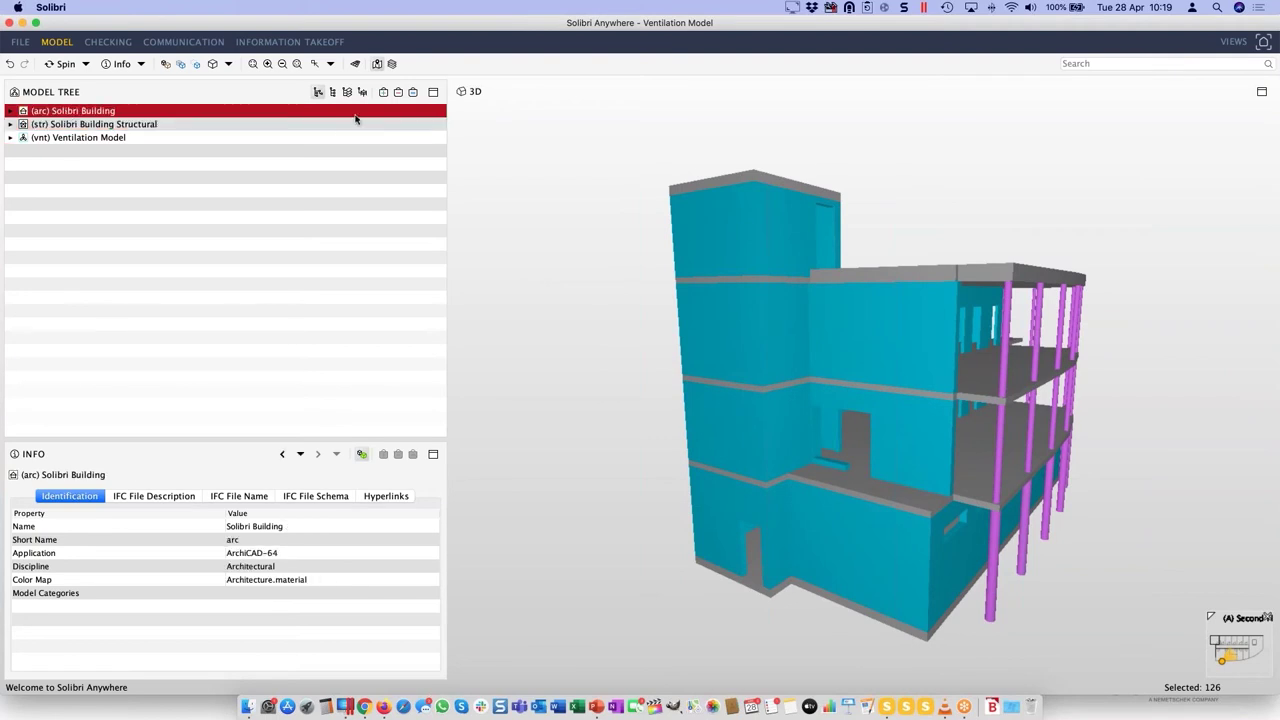
pyautogui.click(413, 93)
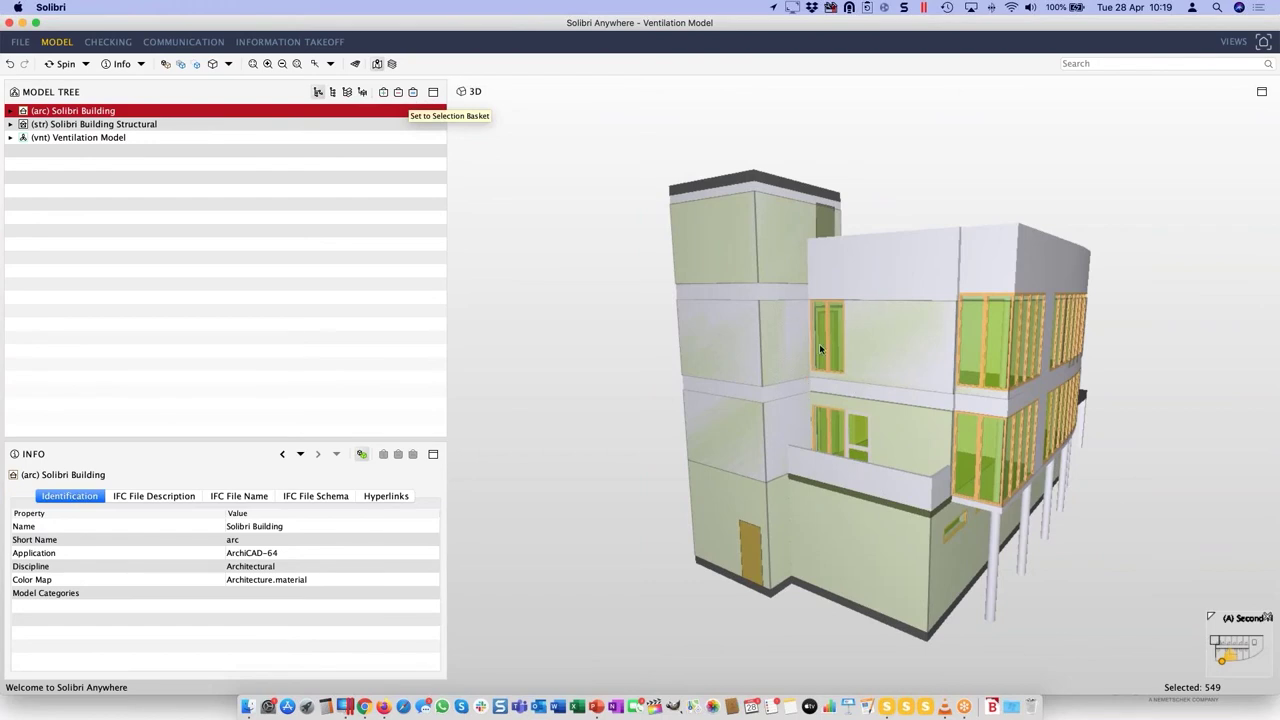
# - Orbit and zoom to face the architectural model's curved glazed facade
pyautogui.moveTo(820, 347)
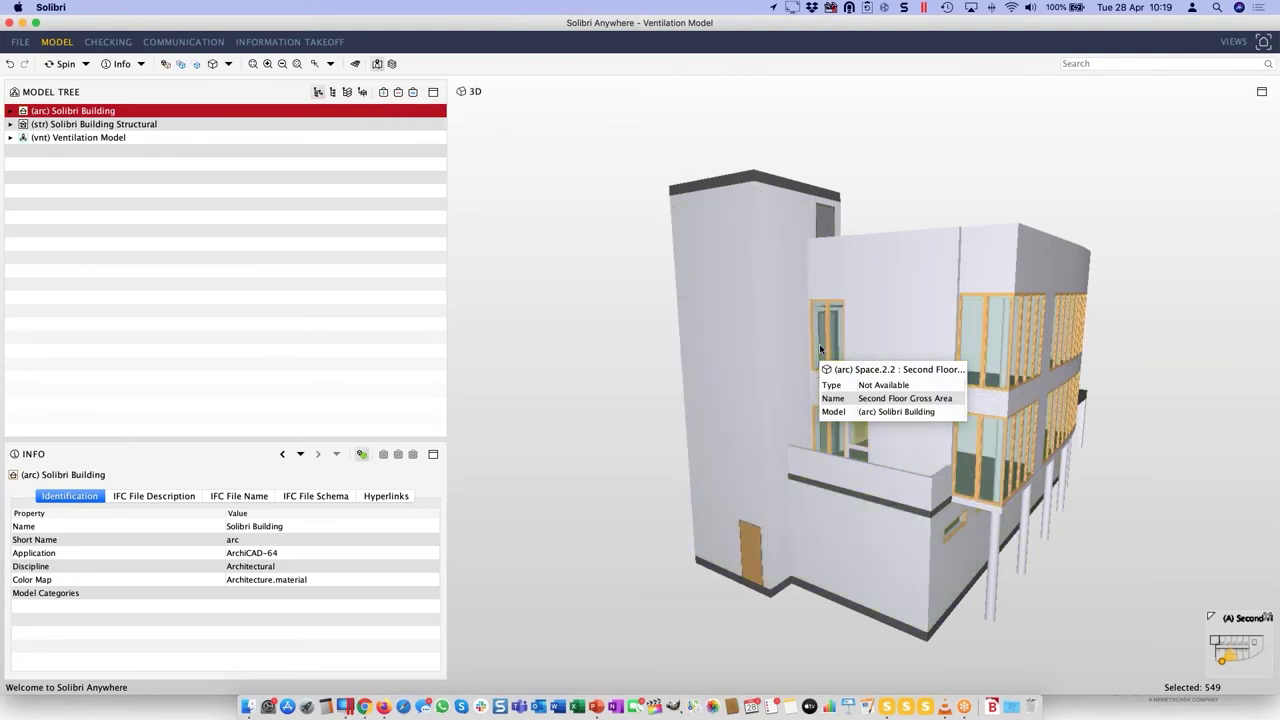
pyautogui.moveTo(968, 337); pyautogui.dragTo(894, 337)
pyautogui.scroll(5, 995, 329)
pyautogui.moveTo(1090, 370); pyautogui.dragTo(540, 272)
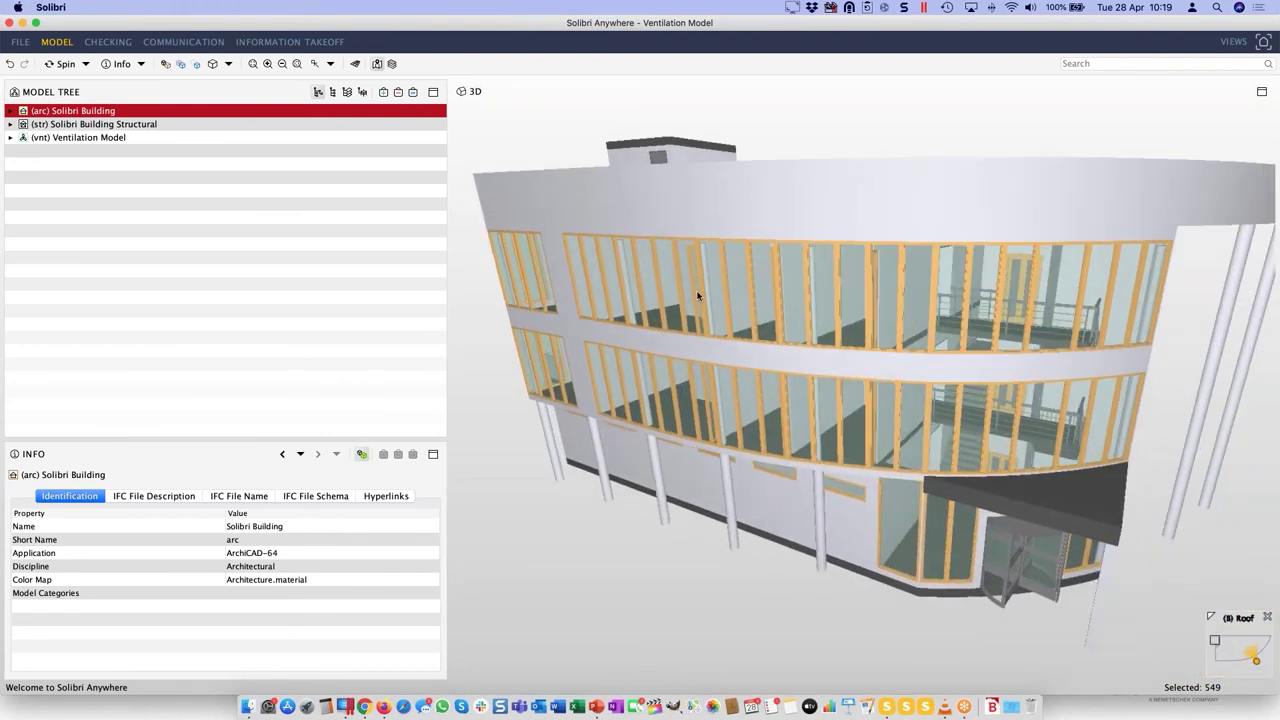
pyautogui.moveTo(1011, 493); pyautogui.dragTo(608, 382)
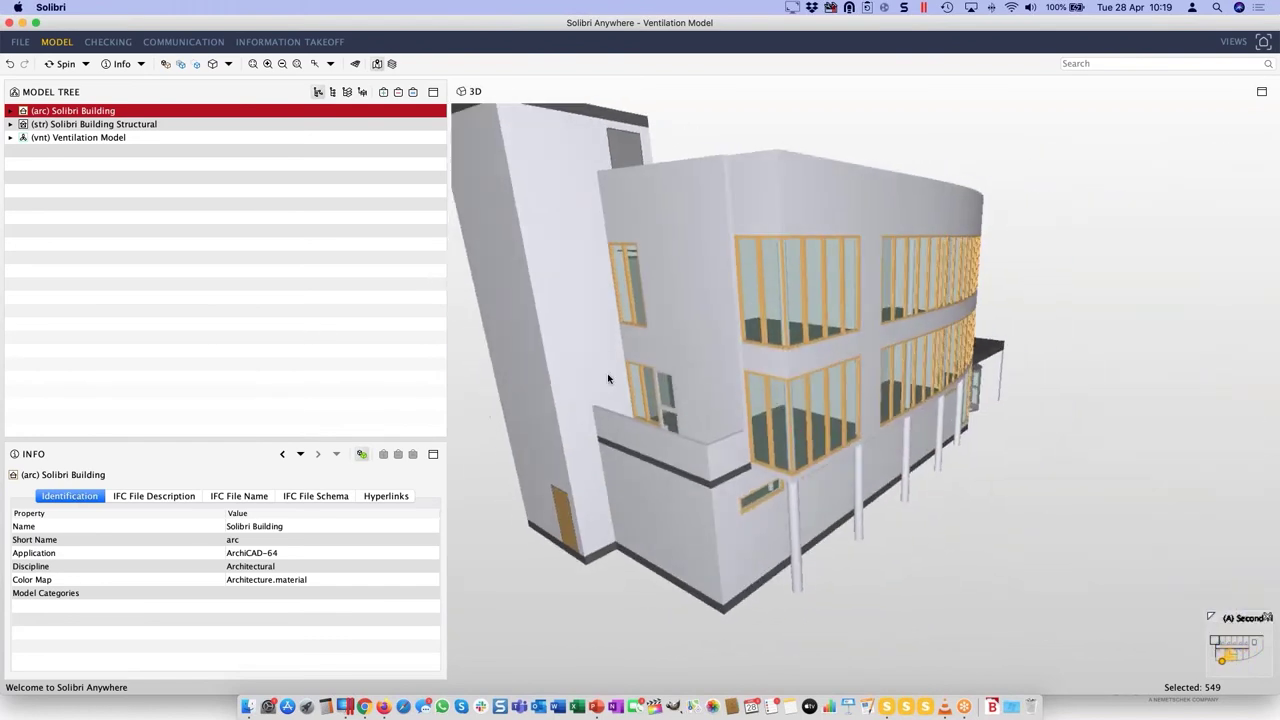
# - Put both (arc) and (str) models in the selection basket, showing 675 items overlaid
pyautogui.click(76, 125)
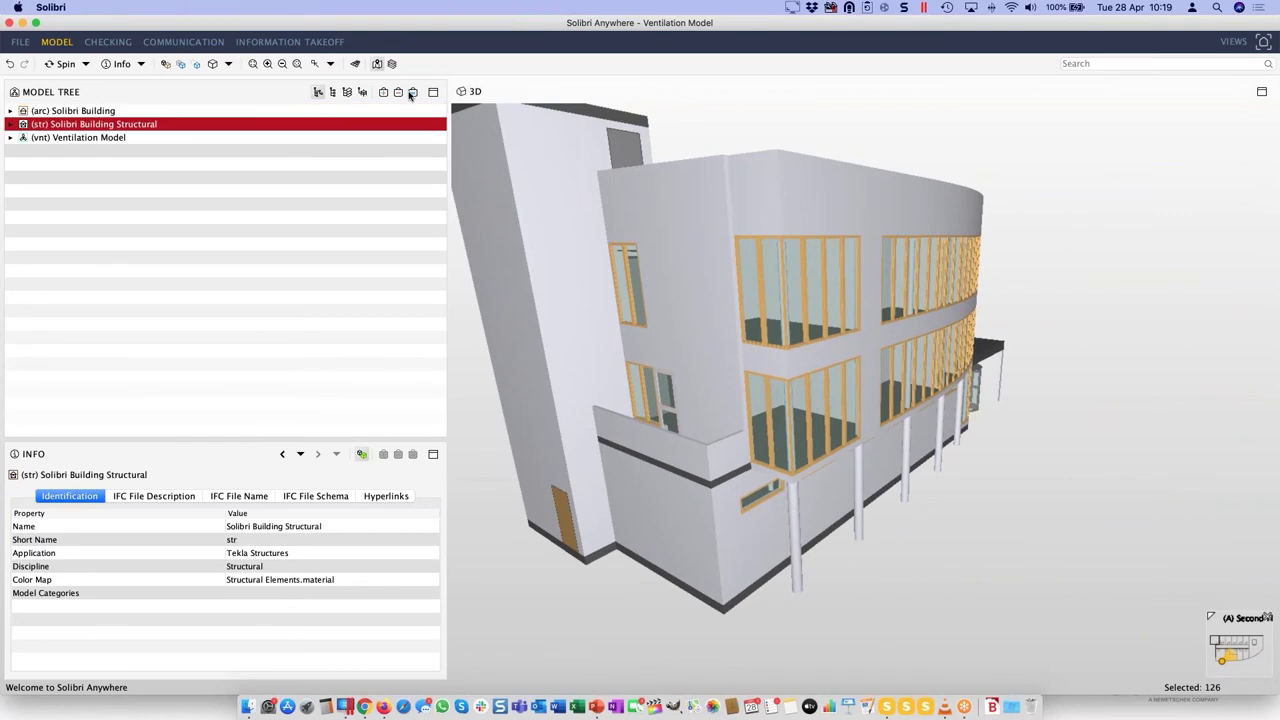
pyautogui.click(411, 93)
pyautogui.click(394, 111)
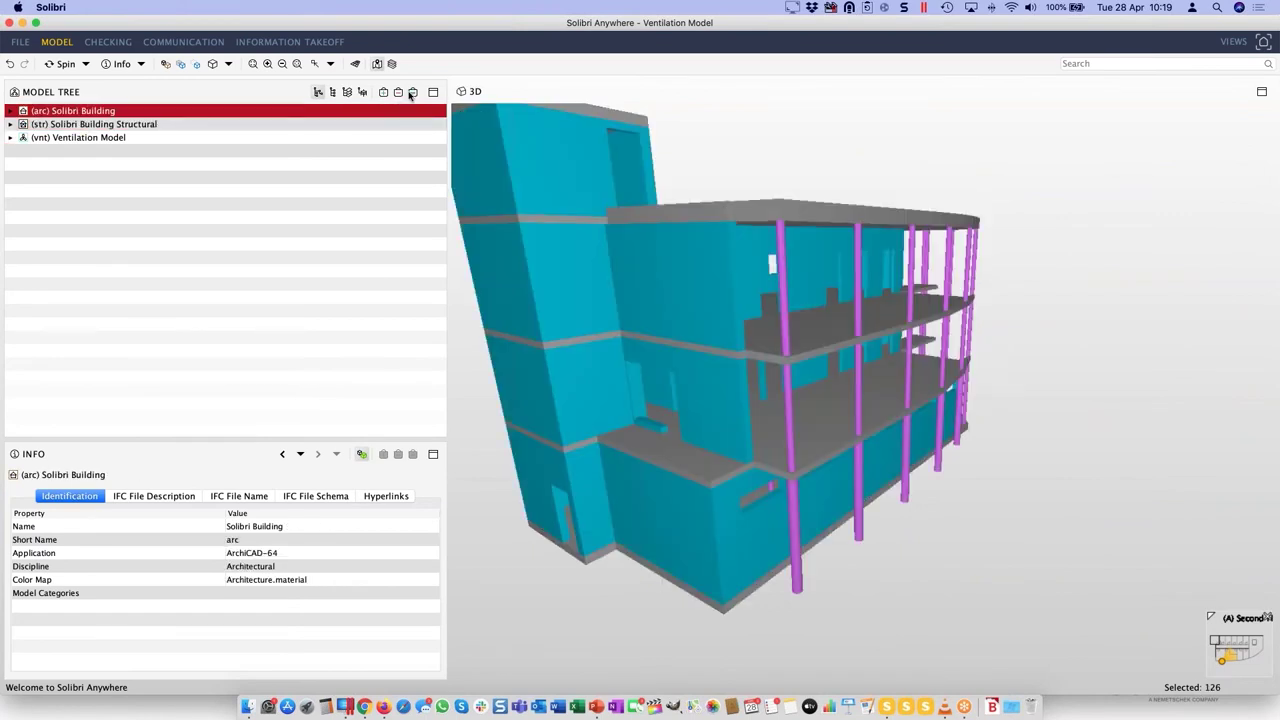
pyautogui.click(411, 93)
pyautogui.click(395, 125)
pyautogui.click(411, 93)
pyautogui.keyDown('shift'); pyautogui.click(395, 111); pyautogui.keyUp('shift')
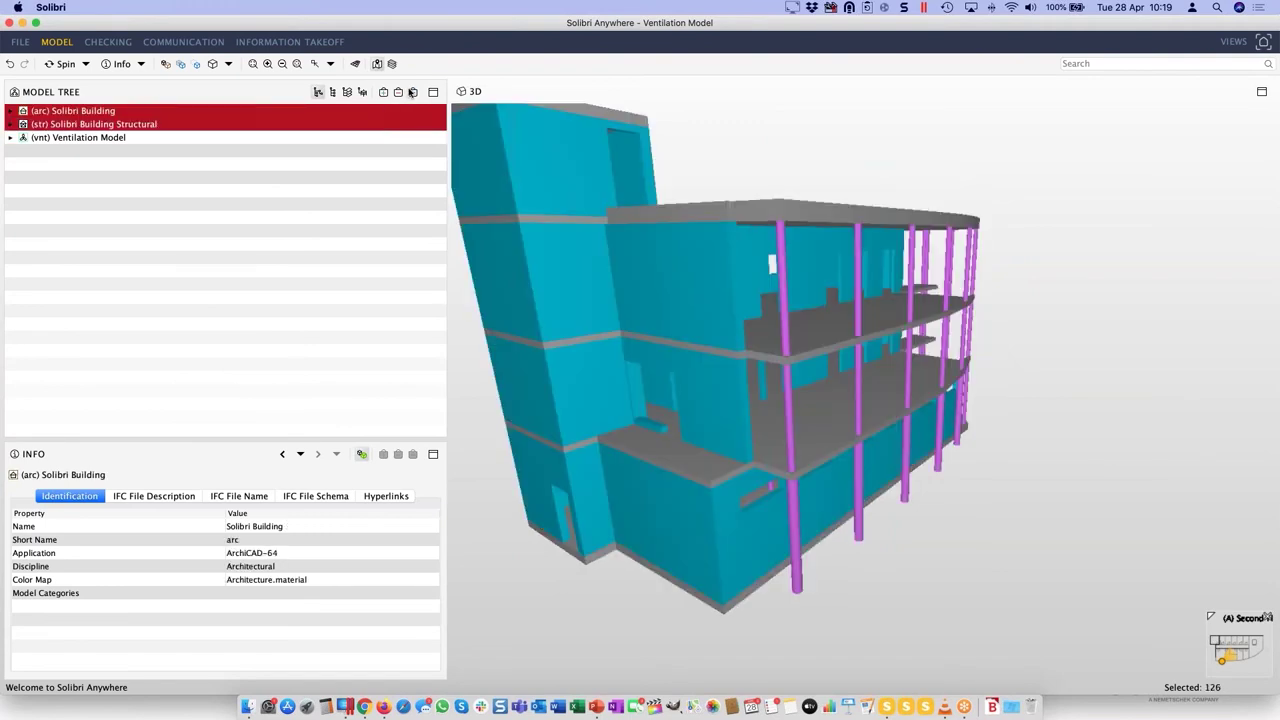
pyautogui.click(411, 93)
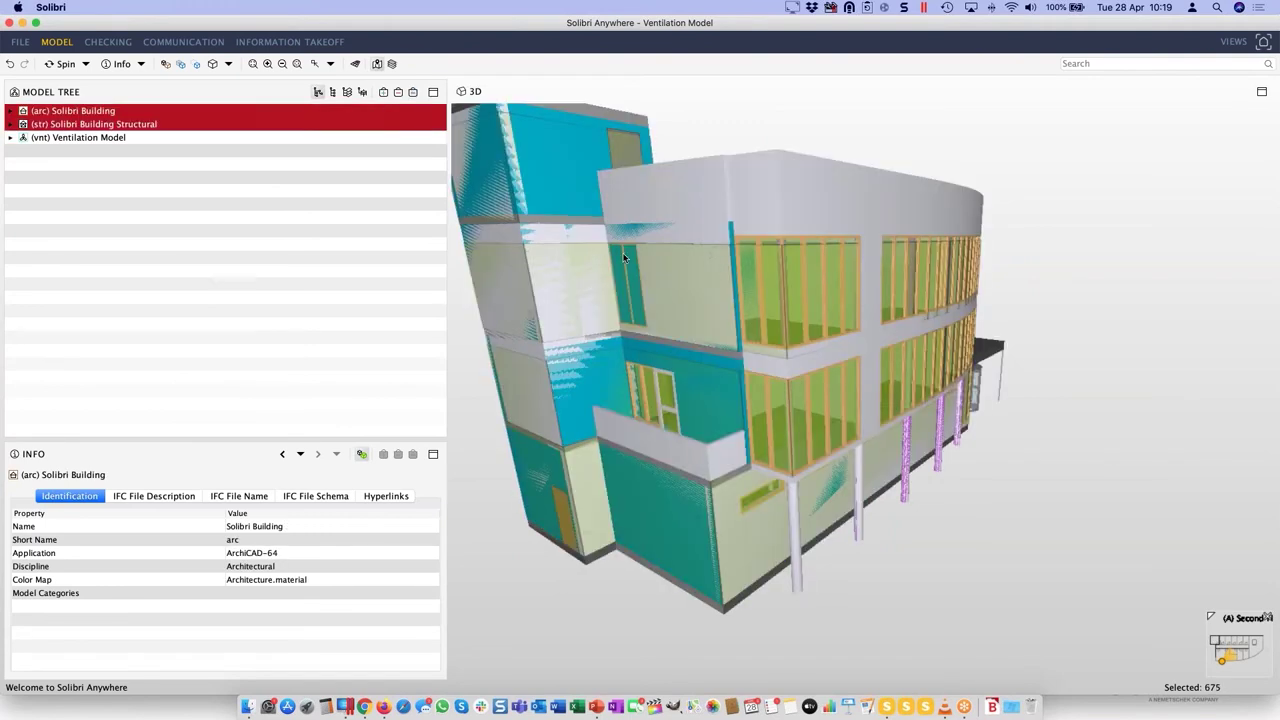
pyautogui.moveTo(623, 257)
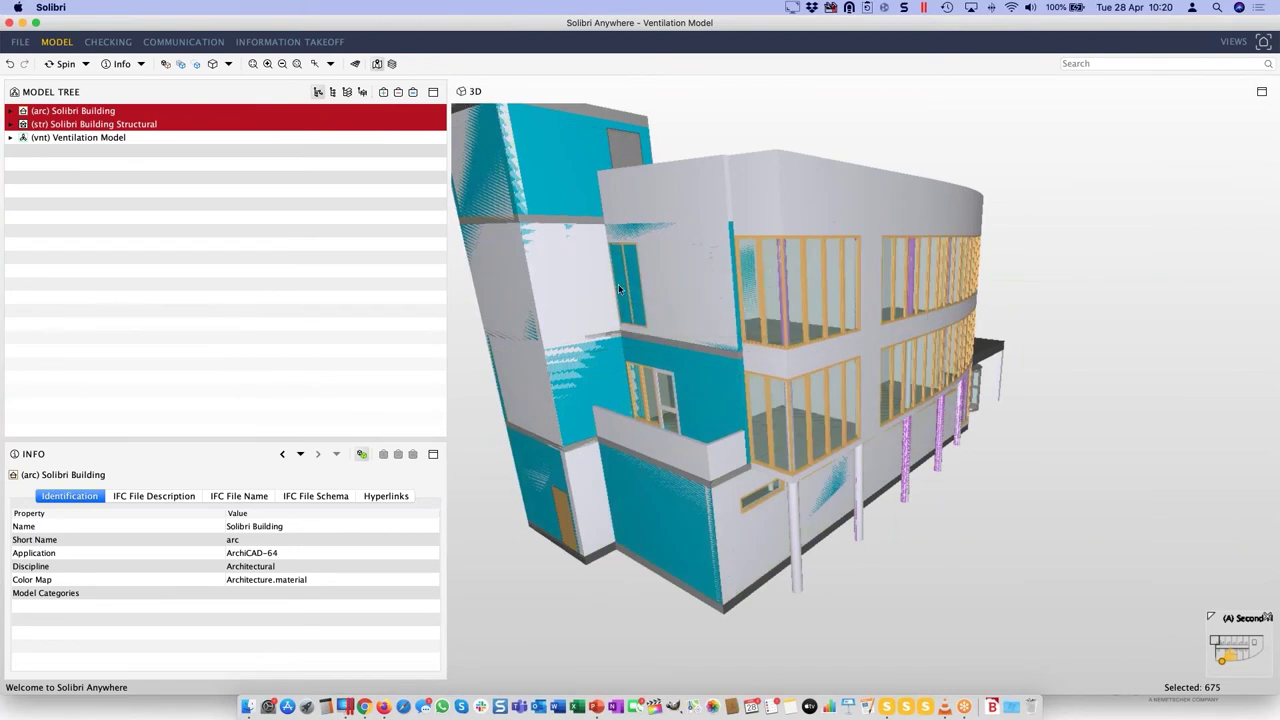
pyautogui.moveTo(619, 285)
pyautogui.moveTo(772, 296); pyautogui.dragTo(825, 299)
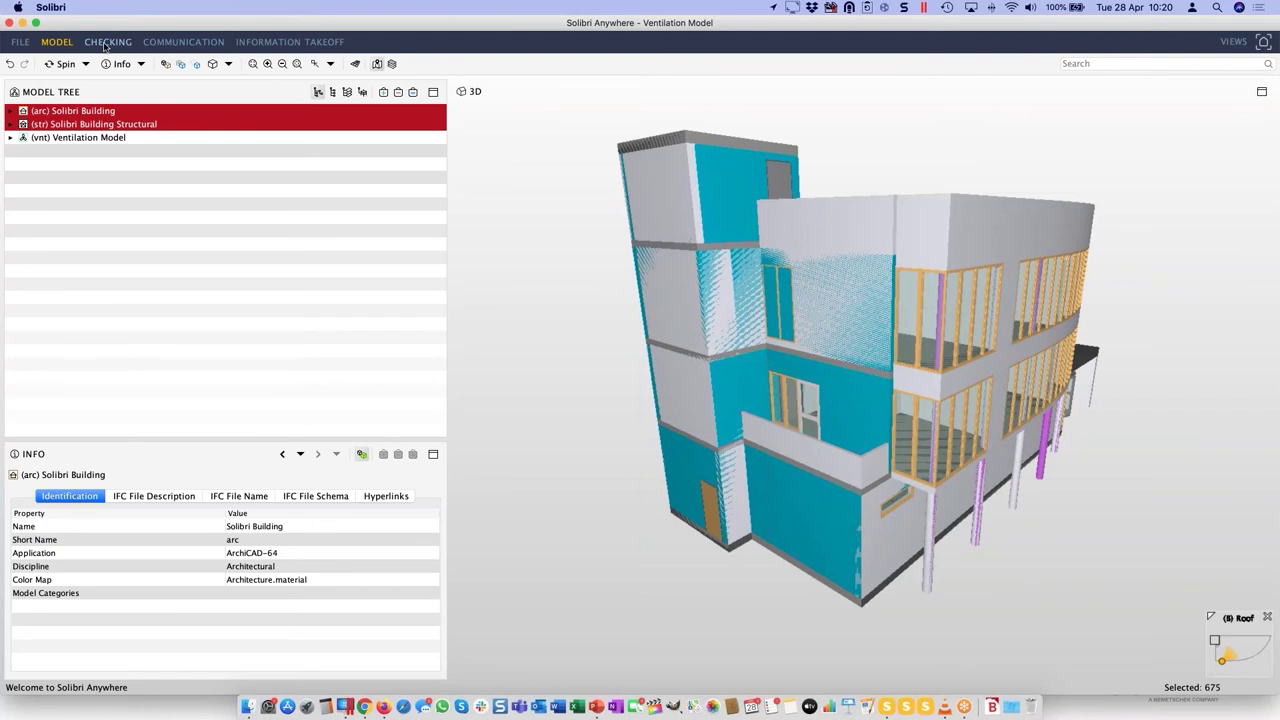
# - Move from Checking through Information Takeoff to the Communication layout with presentations and issue panels
pyautogui.click(104, 47)
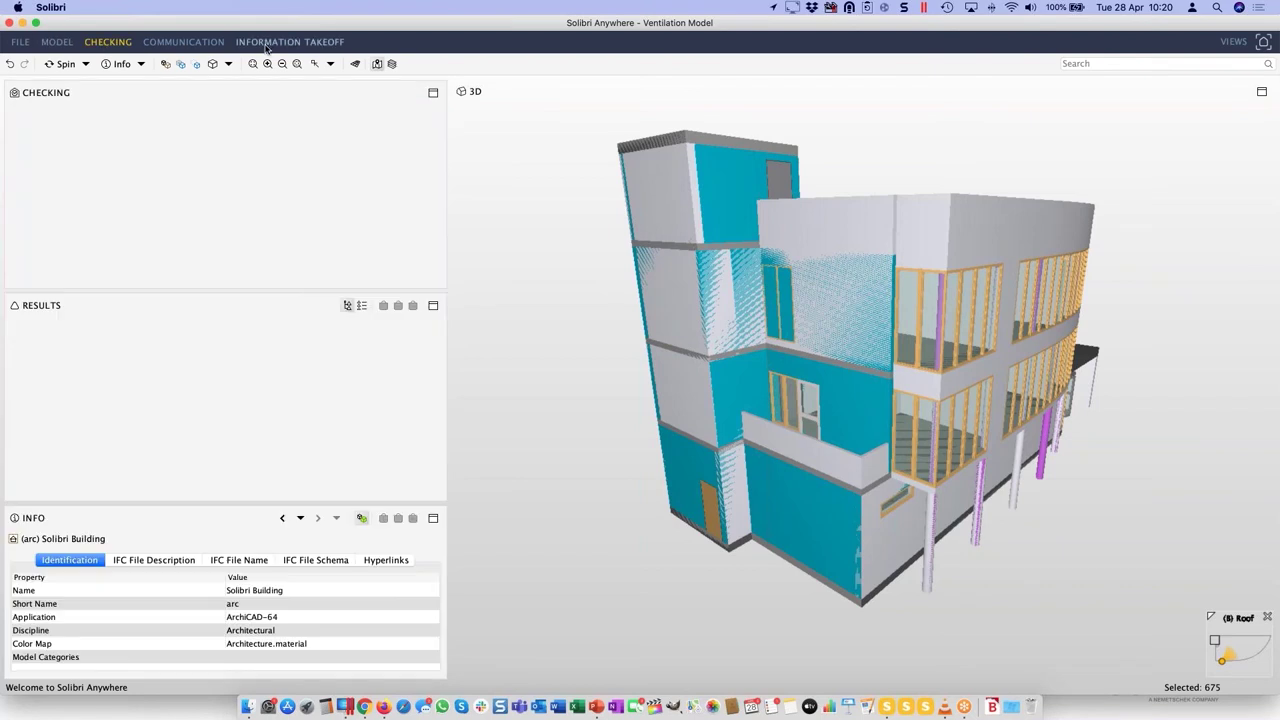
pyautogui.click(258, 46)
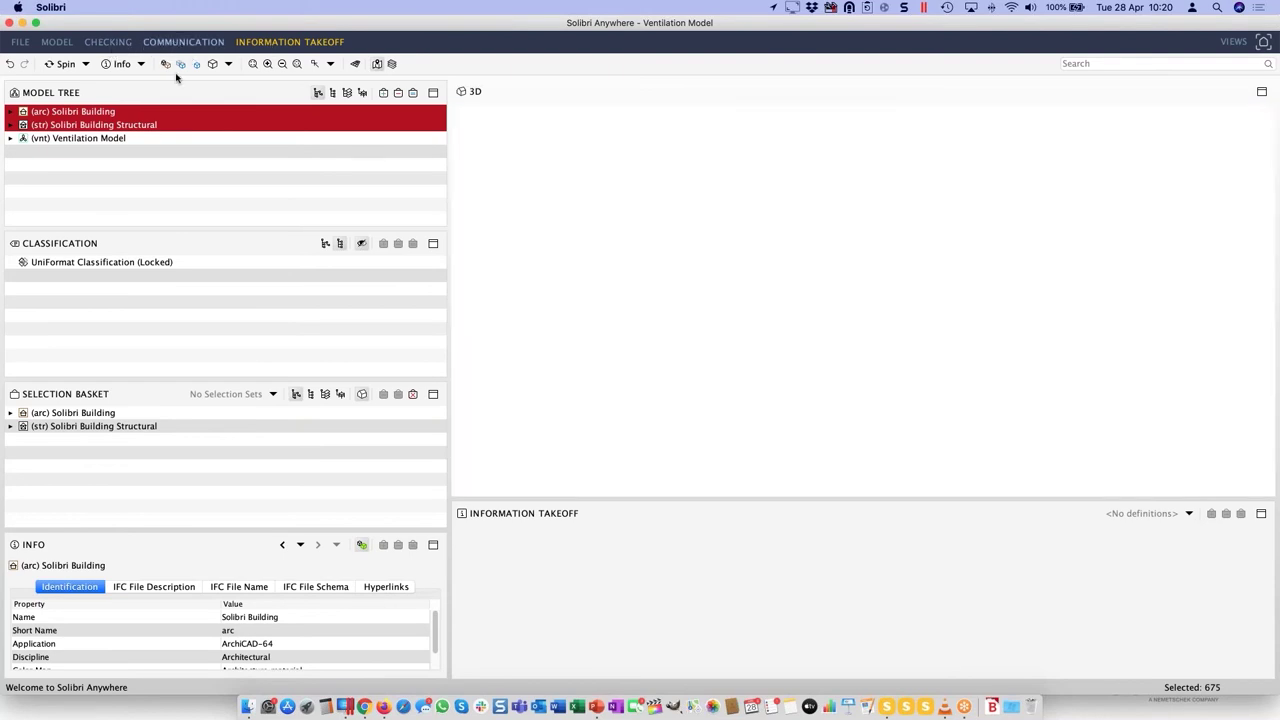
pyautogui.click(172, 42)
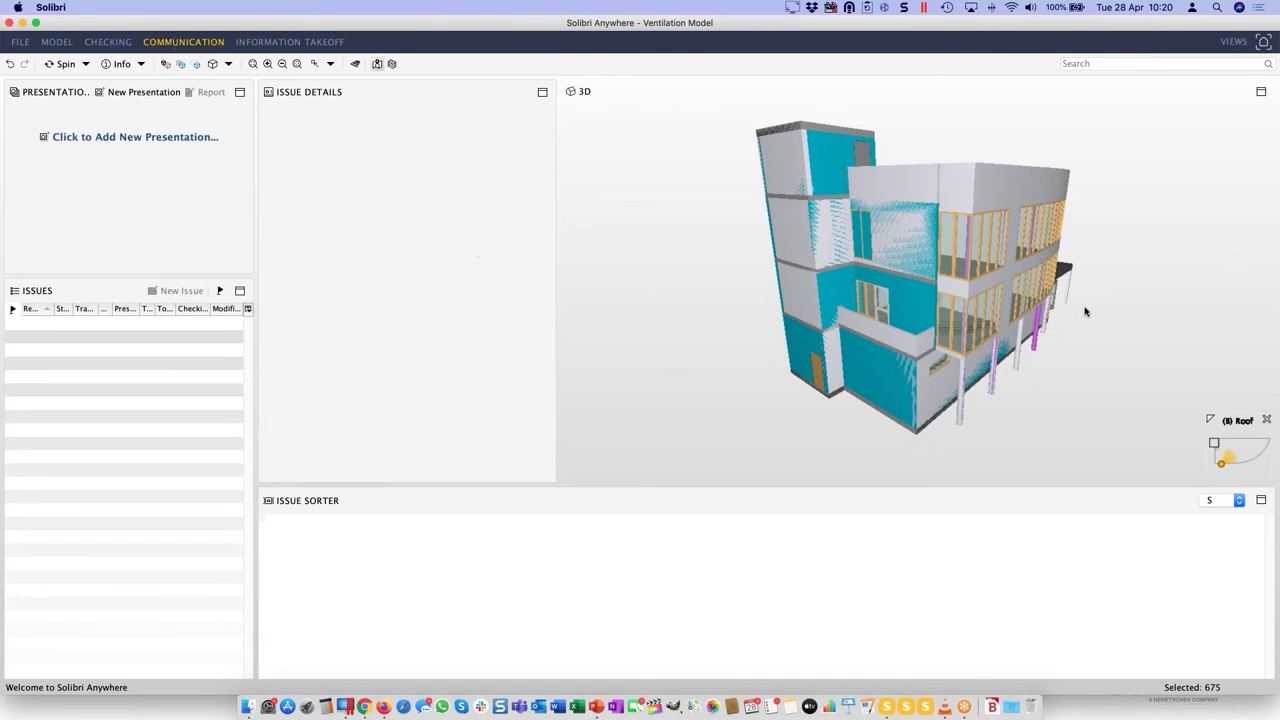
# - Create the presentation 'Visual Check – 28 Apr' with a custom issue number prefix
pyautogui.click(124, 137)
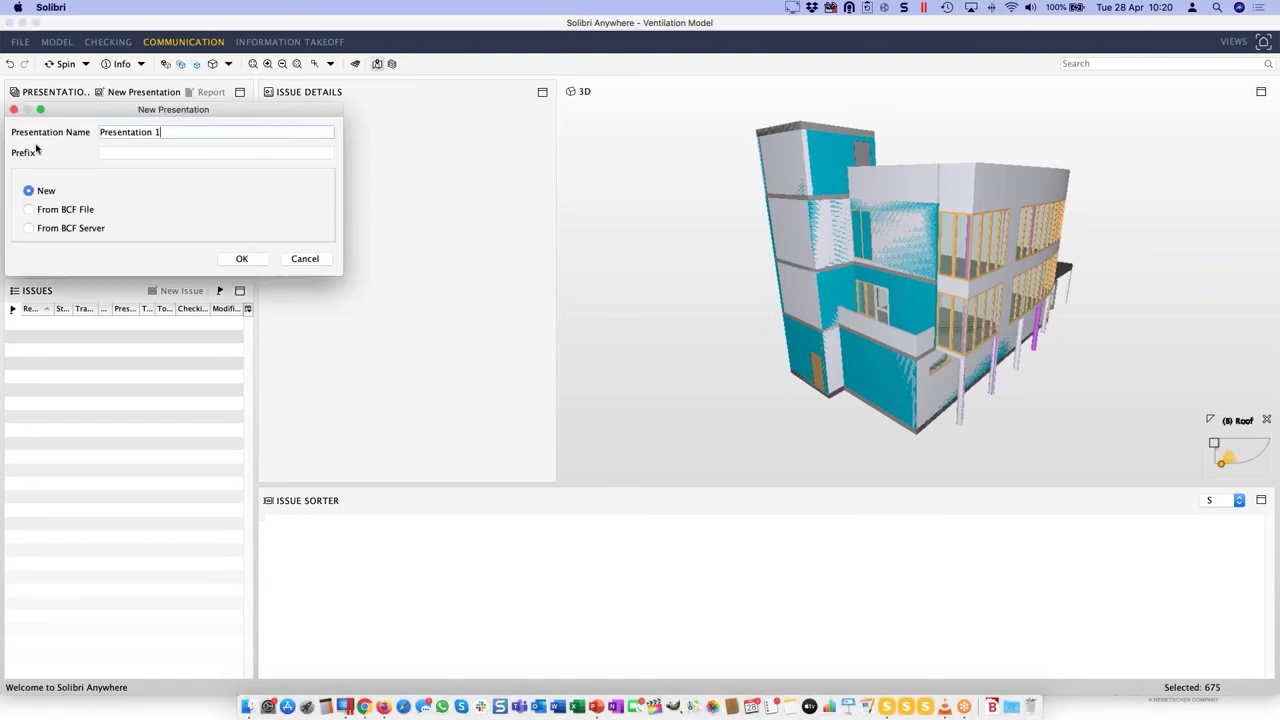
pyautogui.press('super+a')
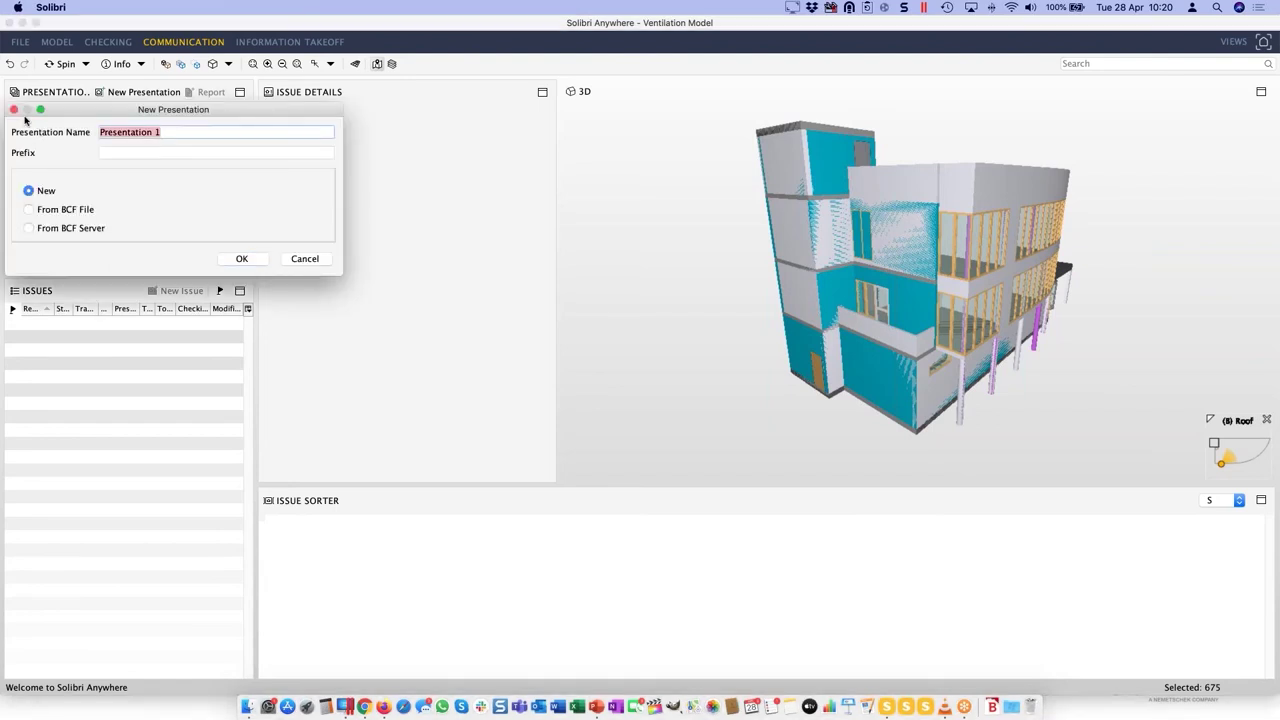
pyautogui.write('Visual Chec')
pyautogui.write('k – 28 Apr')
pyautogui.click(172, 152)
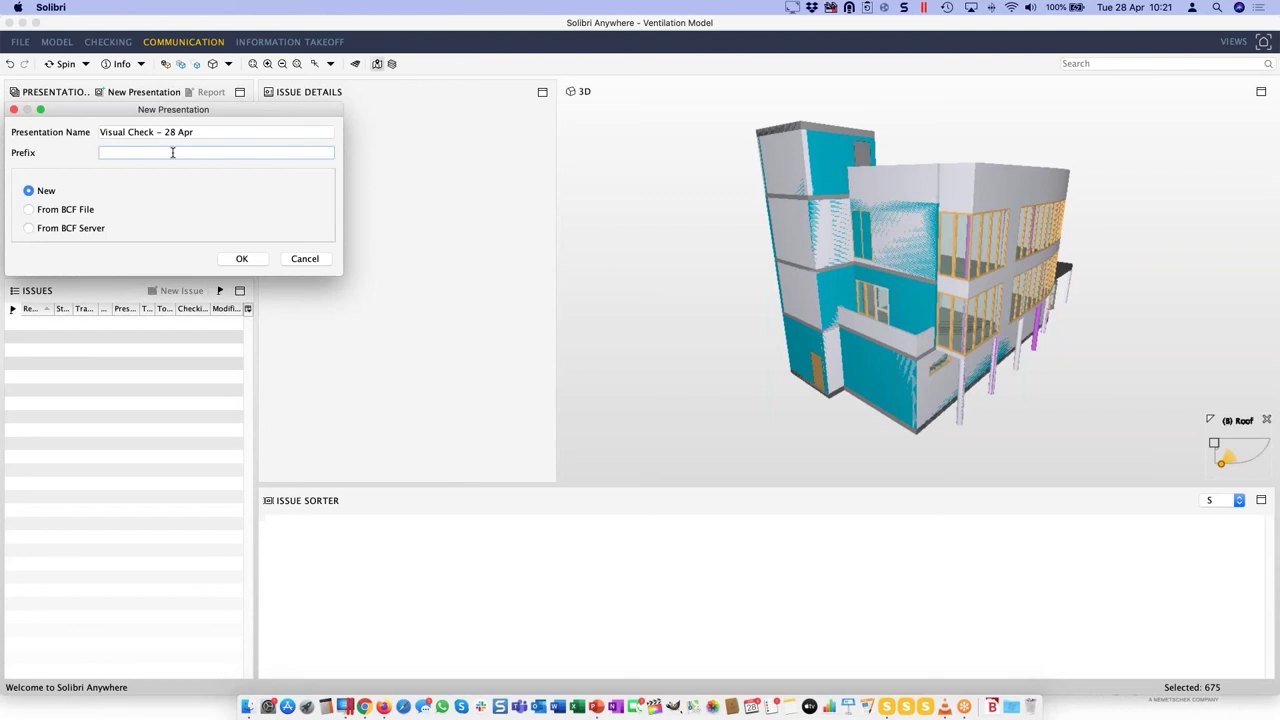
pyautogui.write('ken-')
pyautogui.click(241, 259)
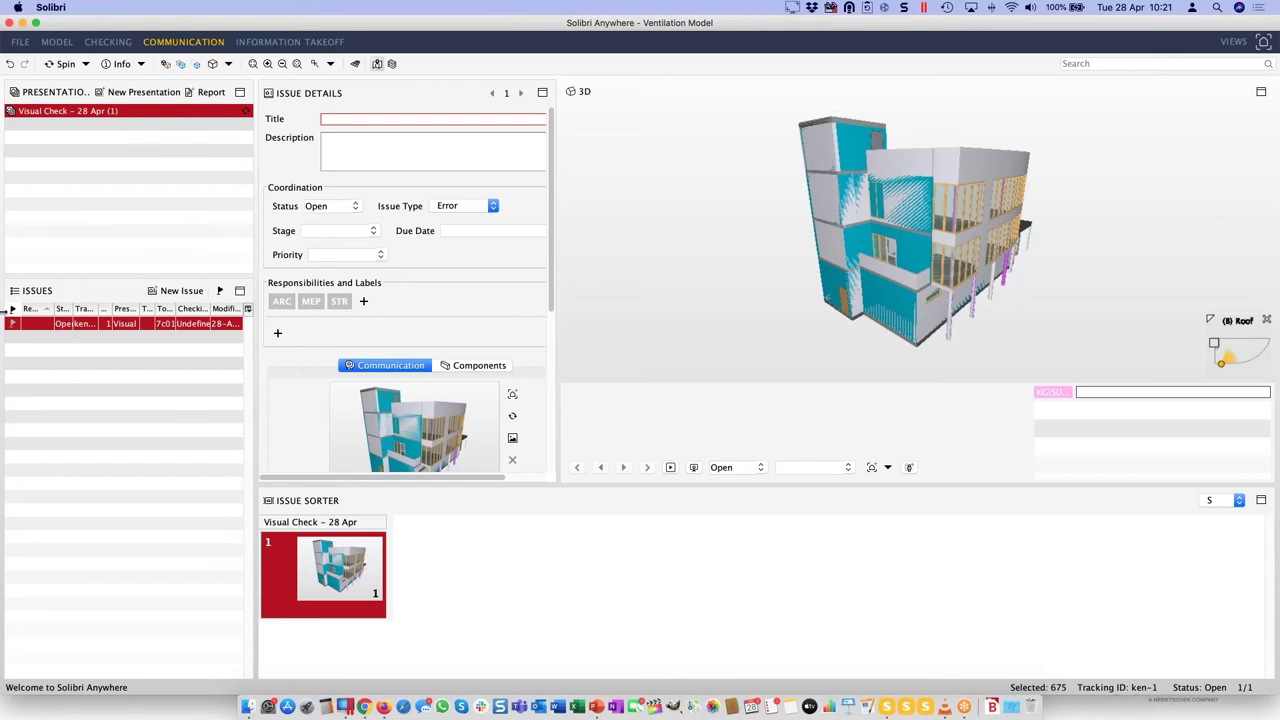
# - Dock the Issue Sorter under the presentations list and widen the left column and Issue Details
pyautogui.moveTo(90, 316); pyautogui.dragTo(117, 252)
pyautogui.moveTo(258, 283); pyautogui.dragTo(289, 283)
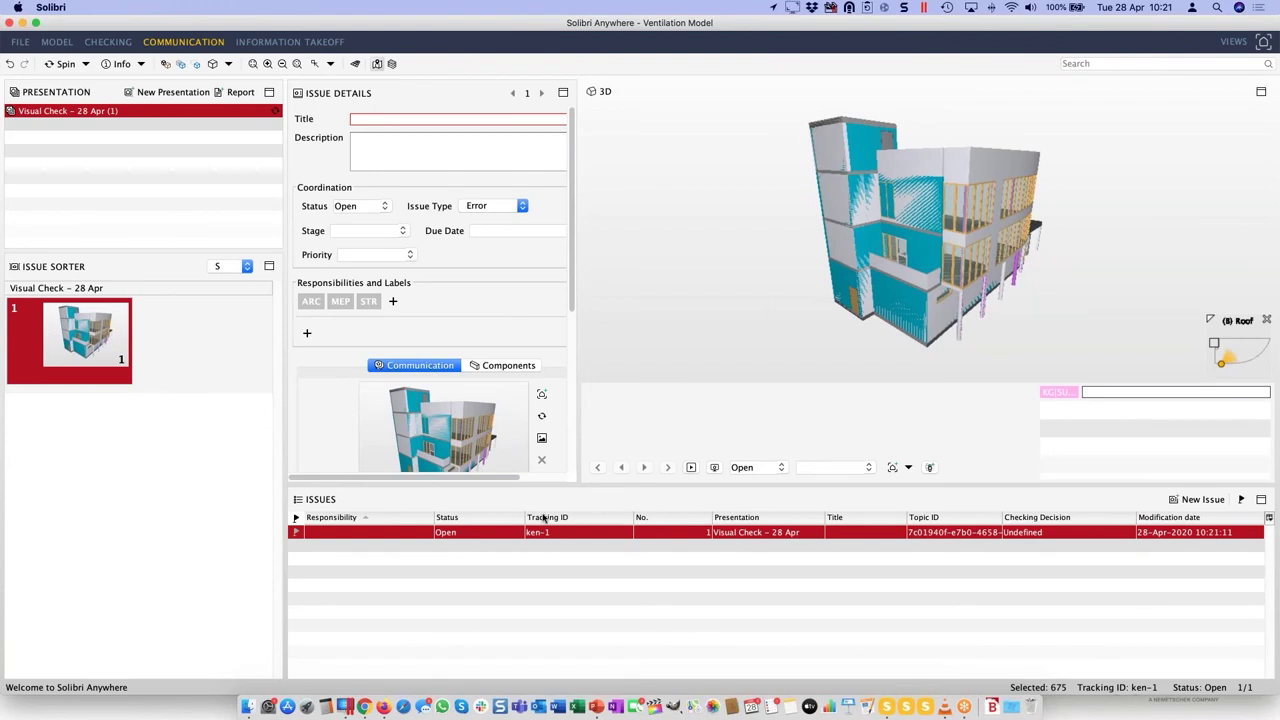
pyautogui.click(415, 118)
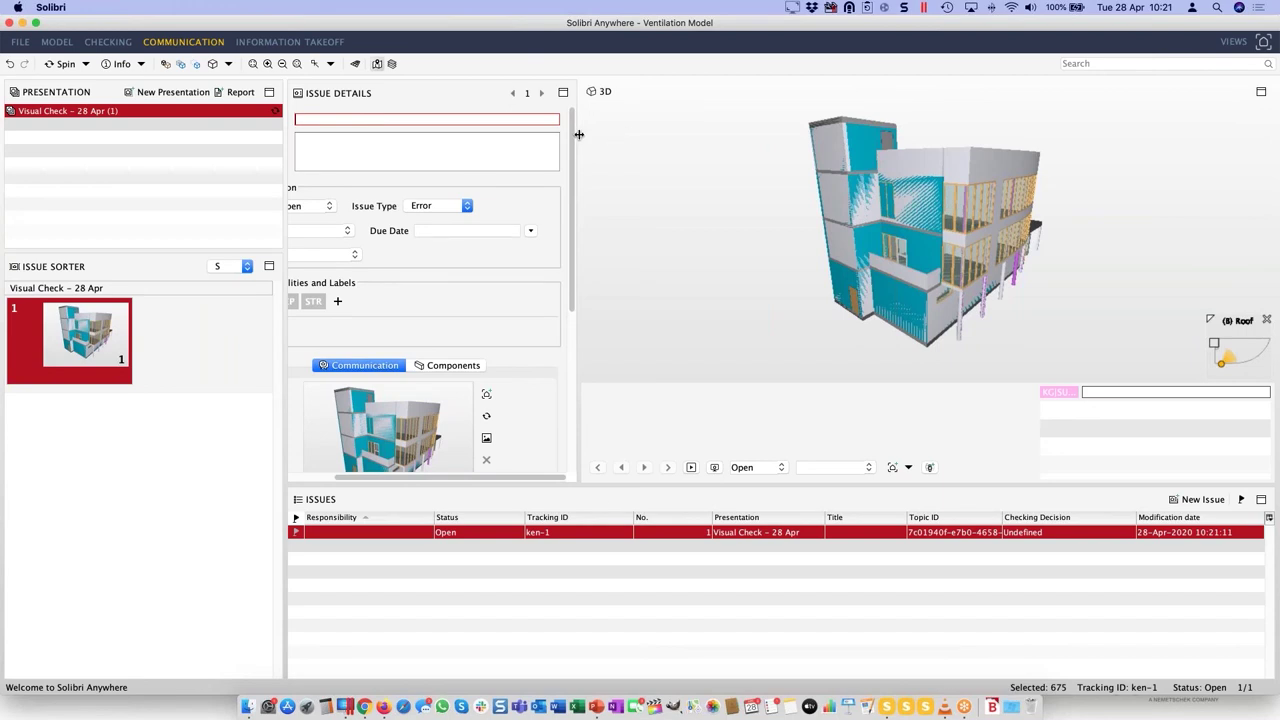
pyautogui.moveTo(655, 144); pyautogui.dragTo(652, 143)
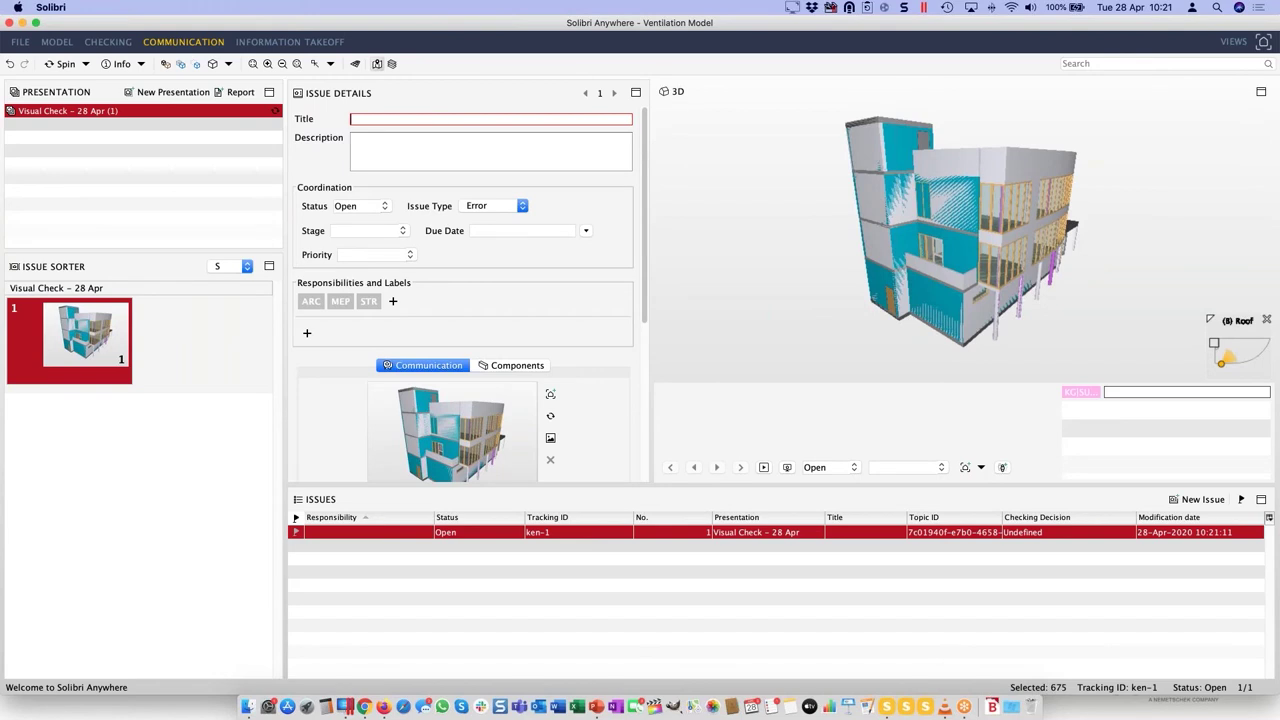
# - Title the issue 'Missing opening on second floor' and enter placeholder description text
pyautogui.write('Missin')
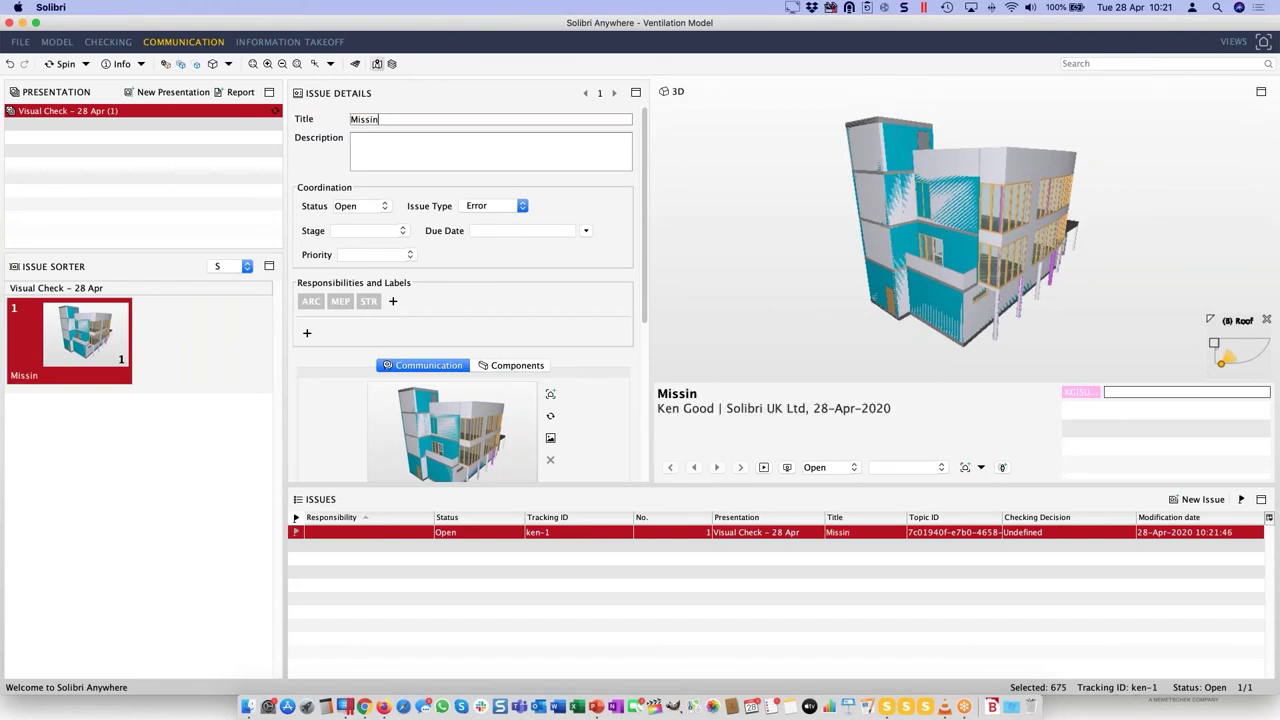
pyautogui.write('g opening on')
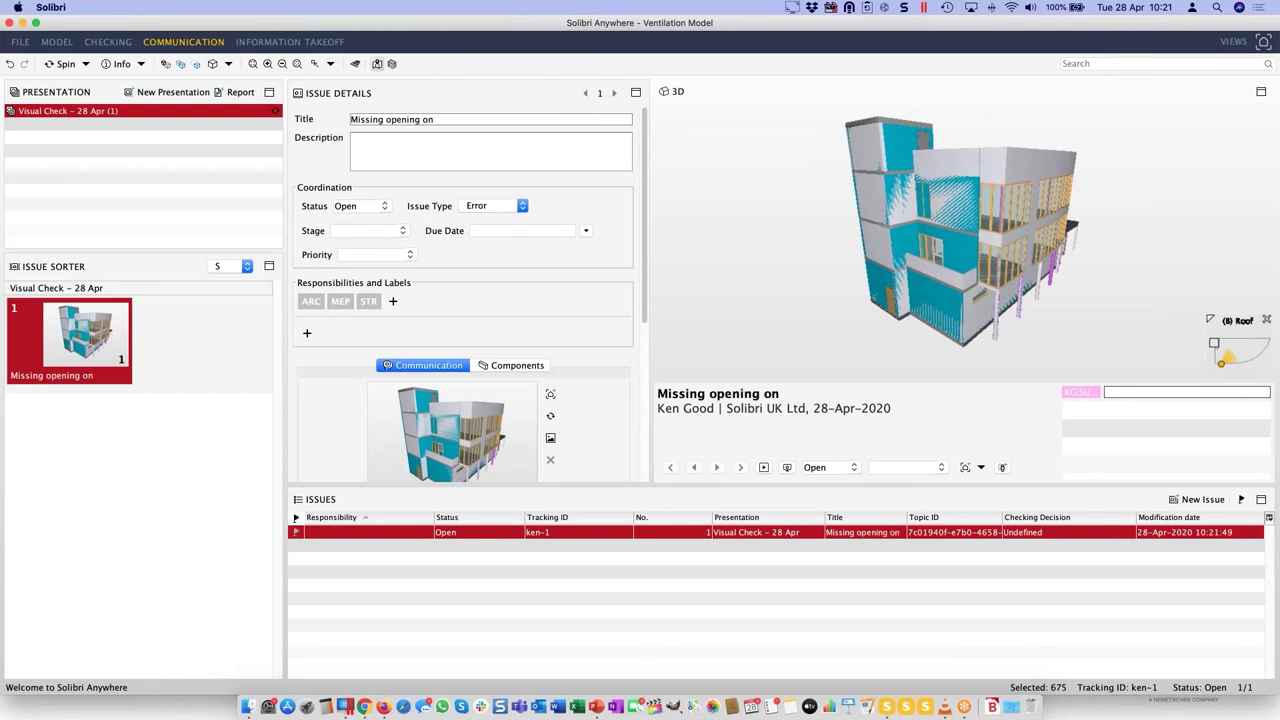
pyautogui.write(' second floor')
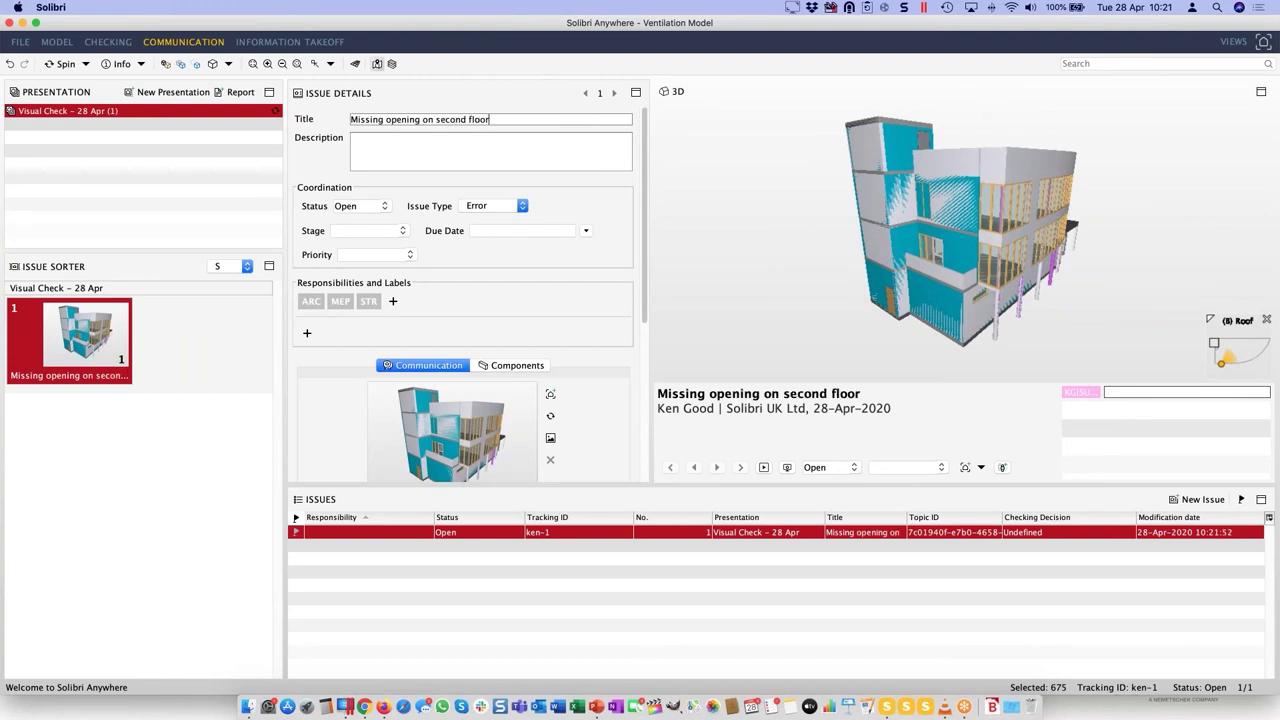
pyautogui.click(483, 157)
pyautogui.write('kjdfdk;n ksvn dwktln wdfvknsdgklndfgklvnwklubvklsjvcn')
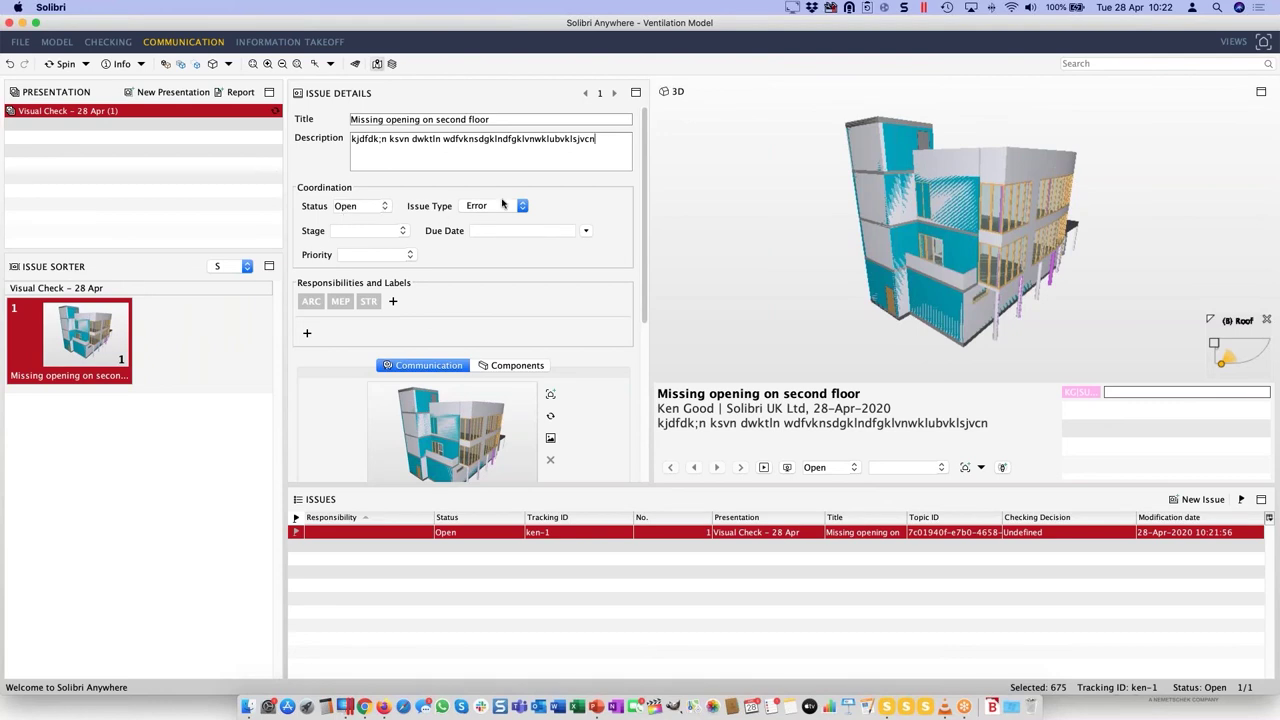
pyautogui.click(521, 205)
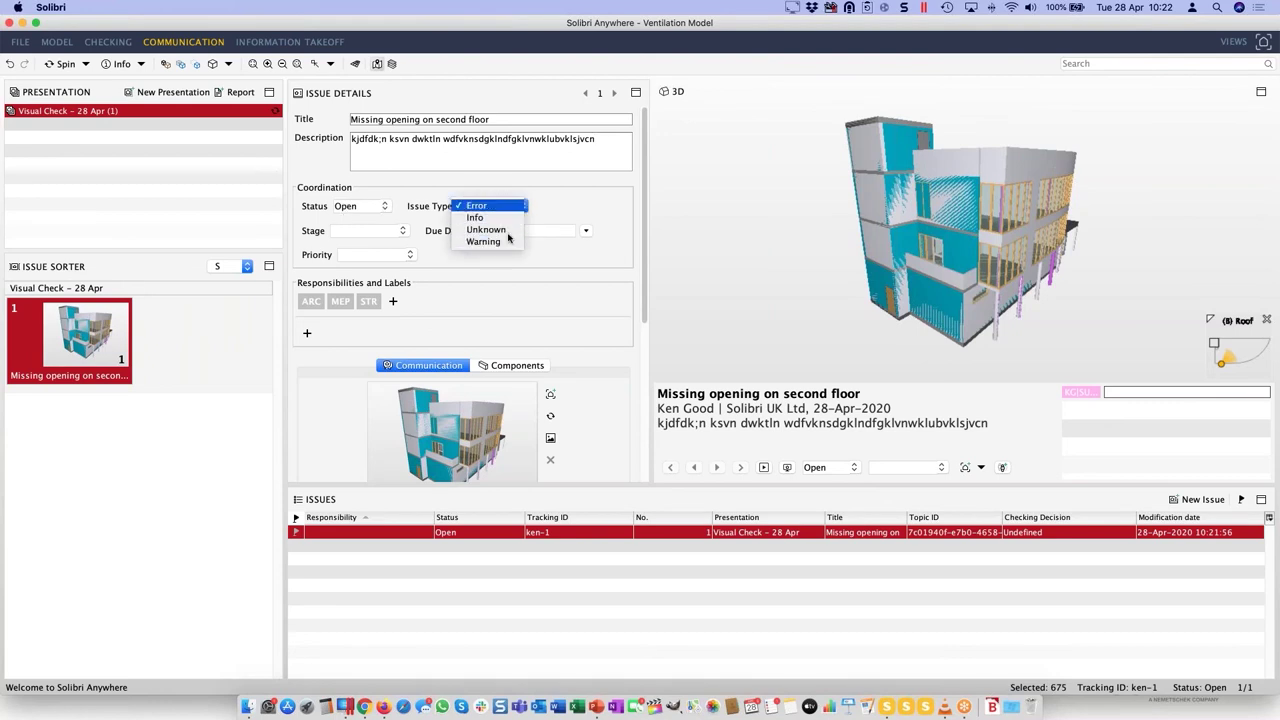
pyautogui.click(598, 205)
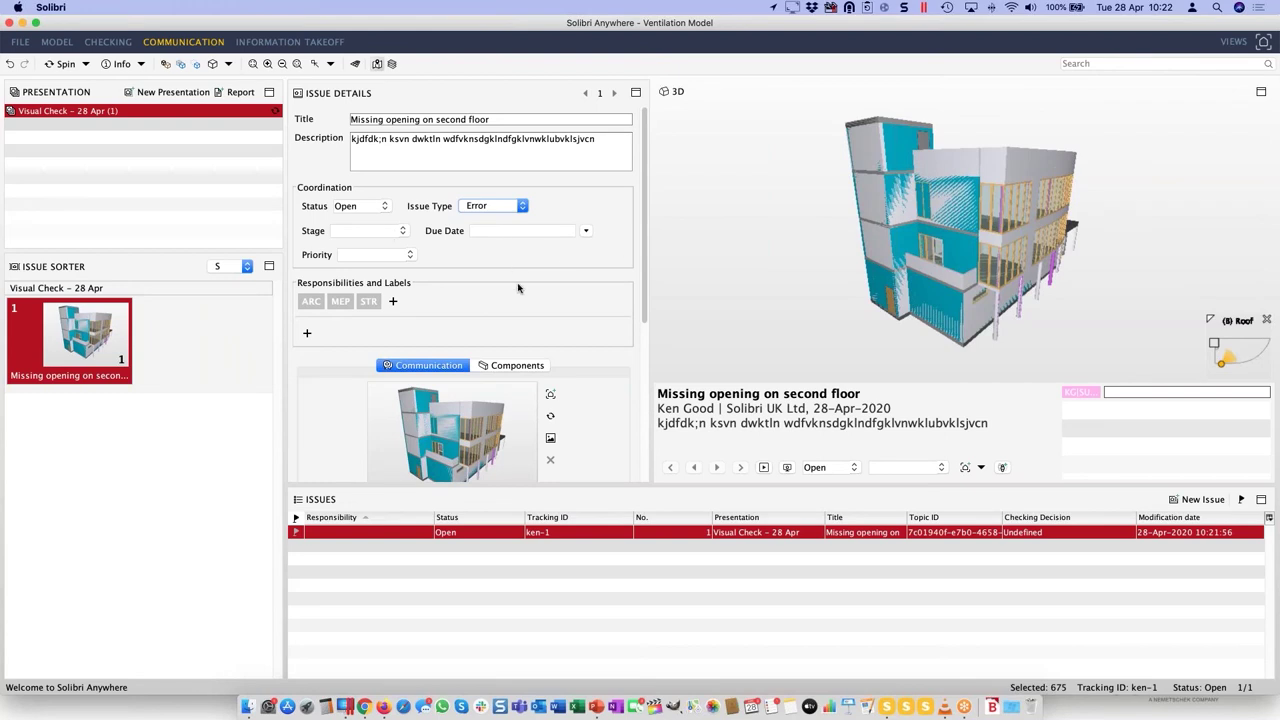
# - Assign ARC and add STR as the issue's responsibilities
pyautogui.click(313, 302)
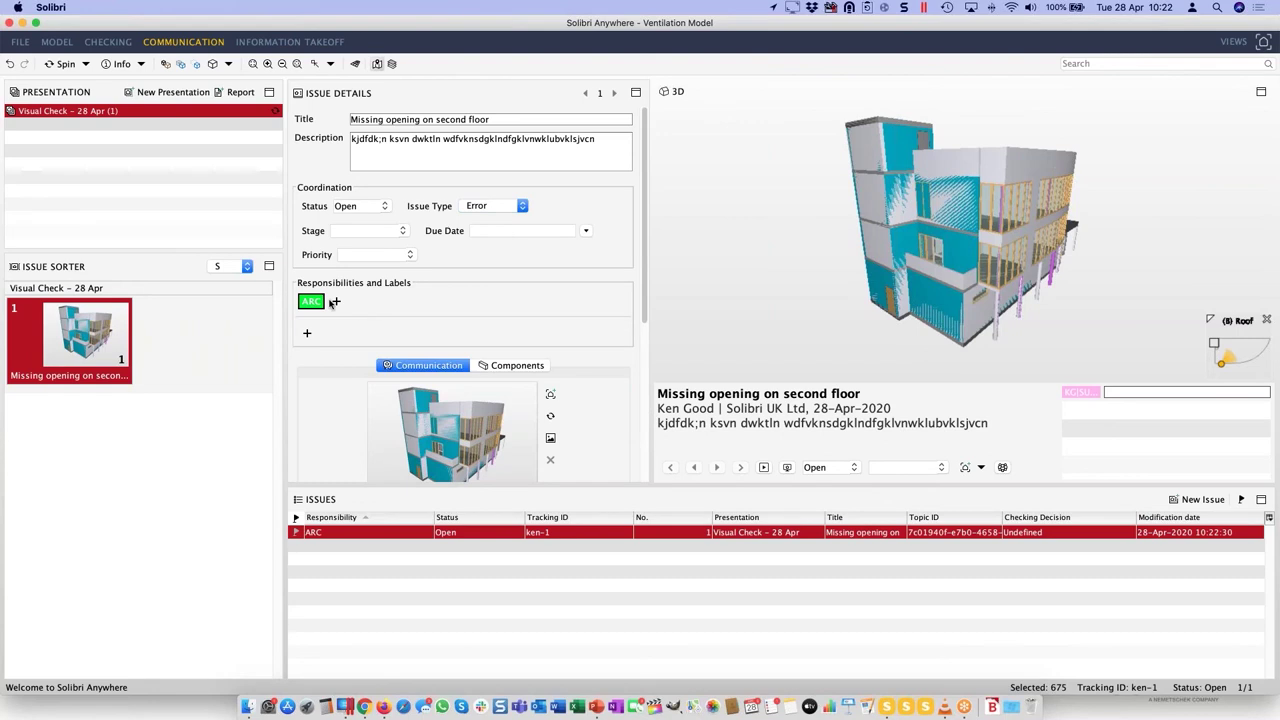
pyautogui.click(336, 302)
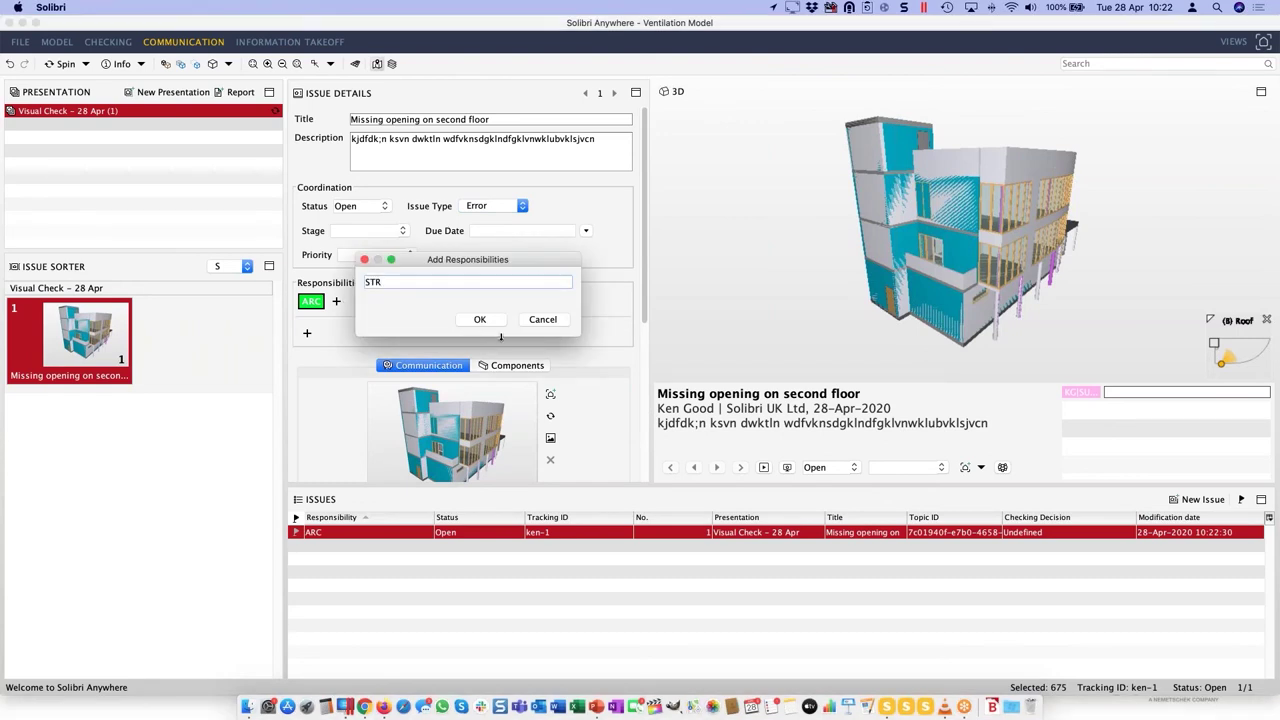
pyautogui.click(487, 323)
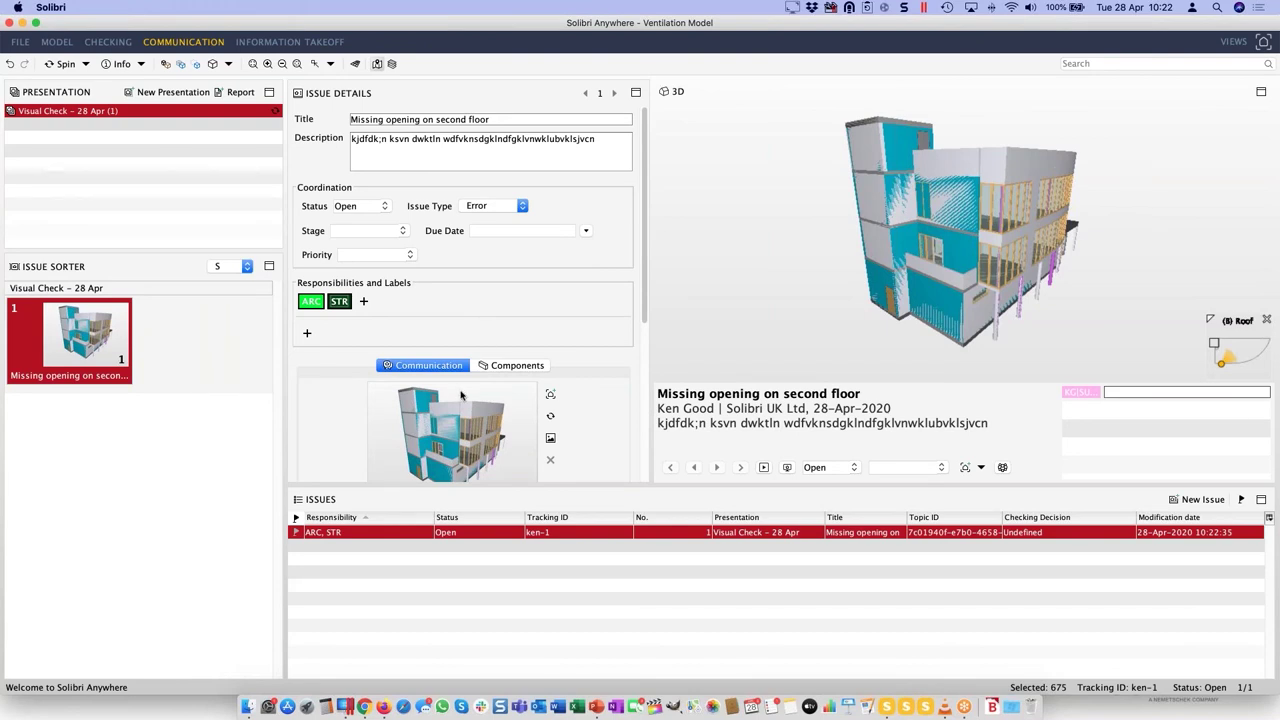
pyautogui.scroll(-1, 463, 396)
pyautogui.scroll(-3, 463, 418)
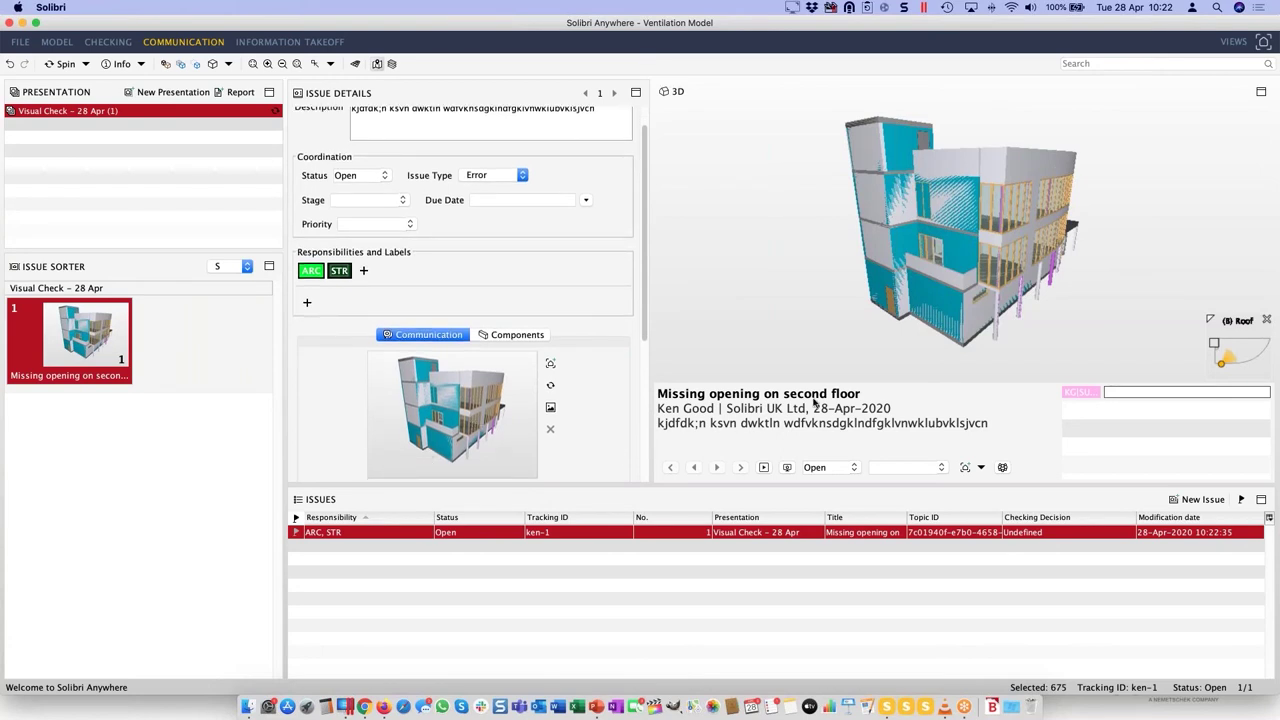
# - Frame the second-floor wall close up, save it as viewpoint 2, and compare it with viewpoint 1
pyautogui.scroll(6, 900, 198)
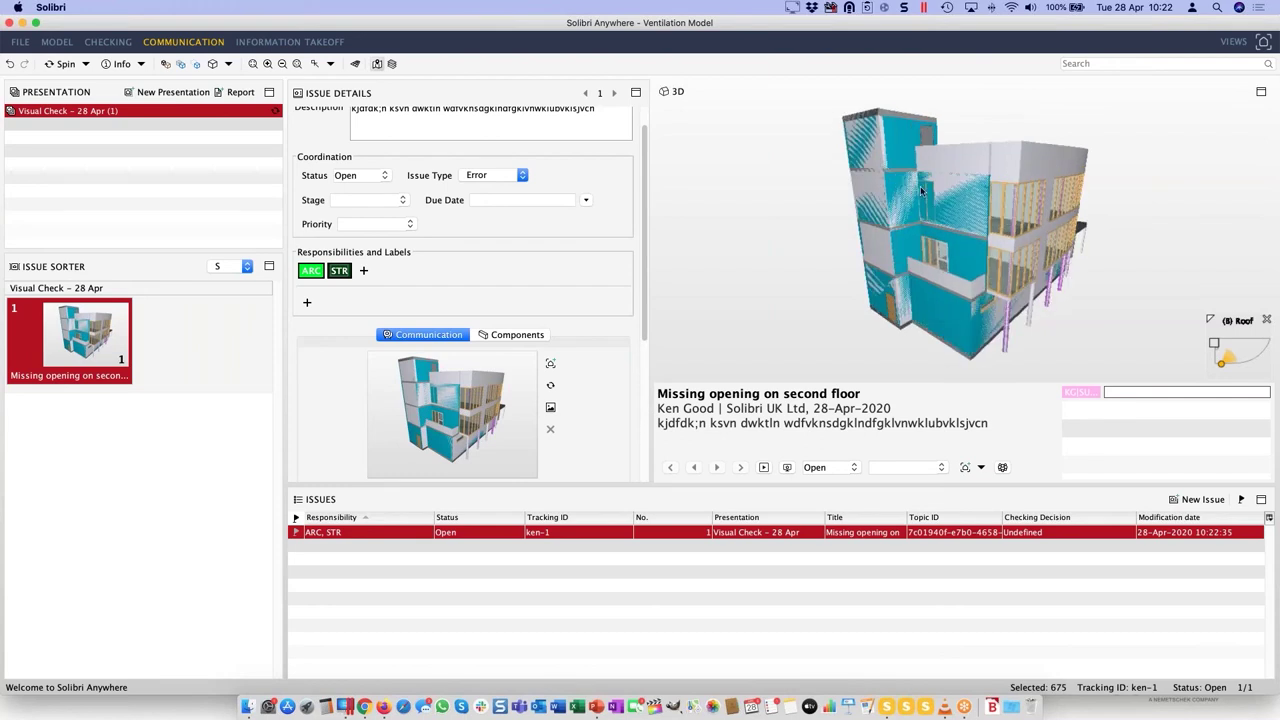
pyautogui.moveTo(988, 212); pyautogui.dragTo(1089, 232)
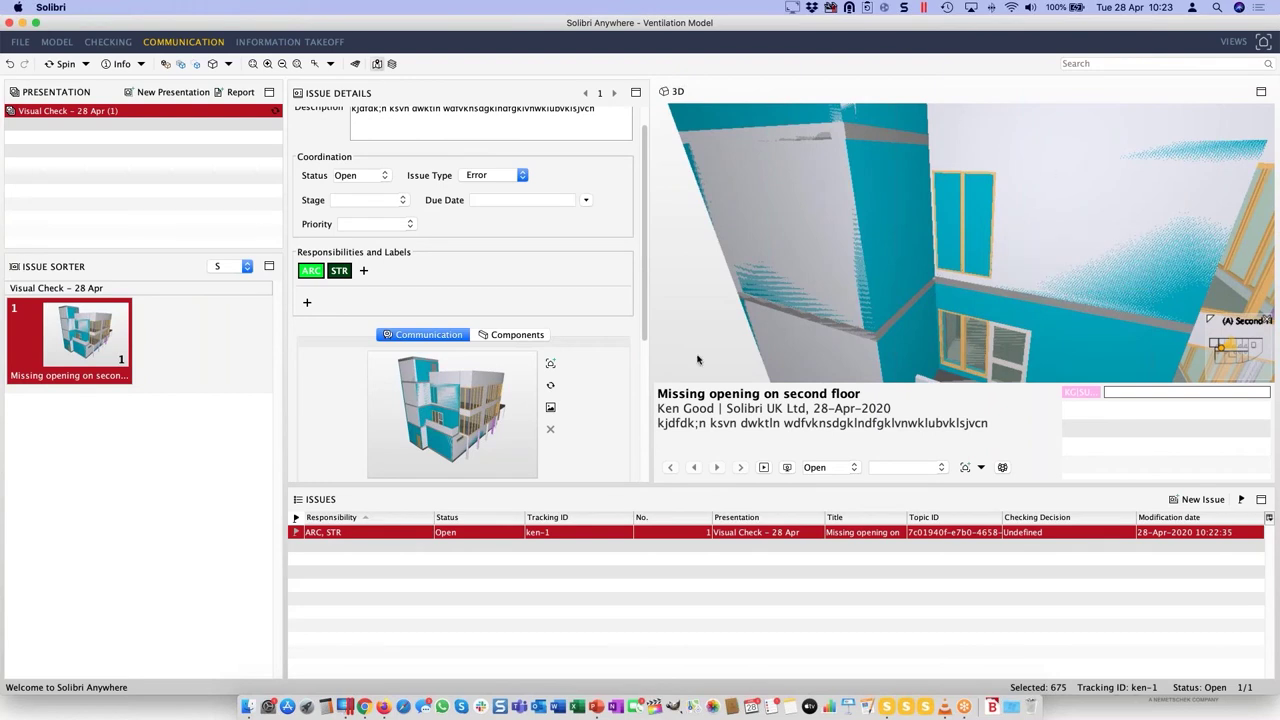
pyautogui.click(550, 363)
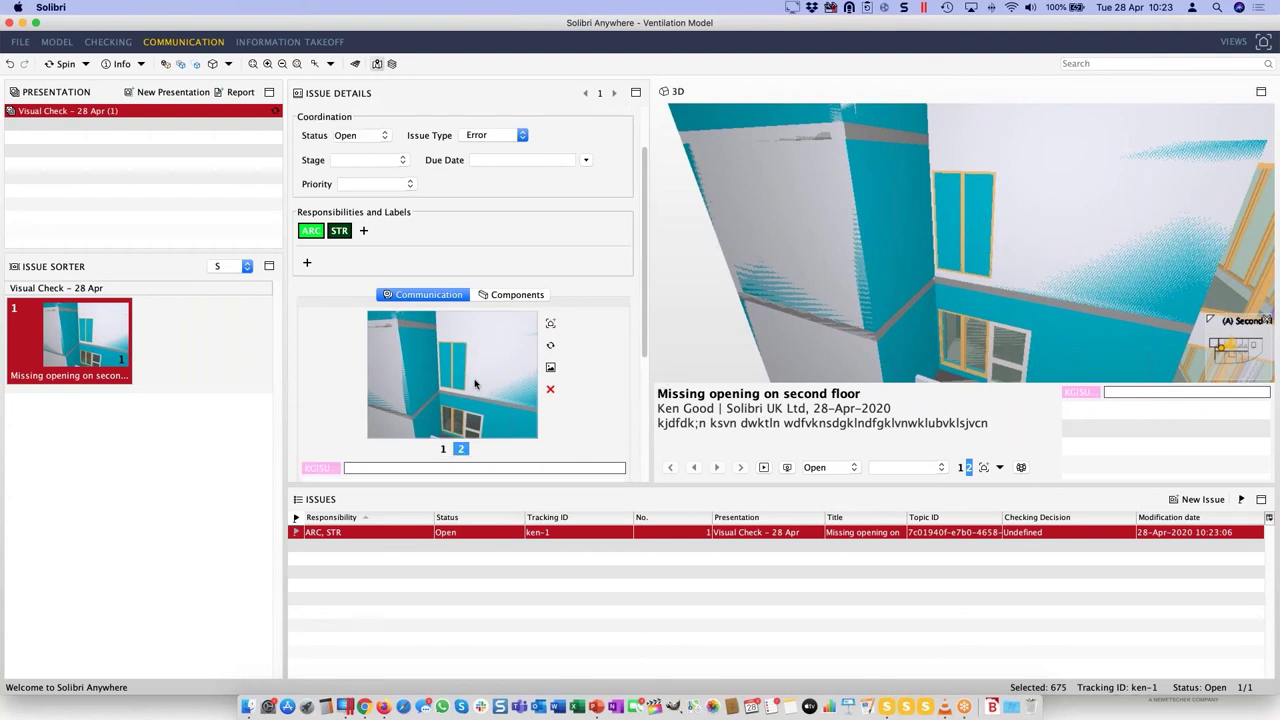
pyautogui.click(443, 431)
pyautogui.click(458, 430)
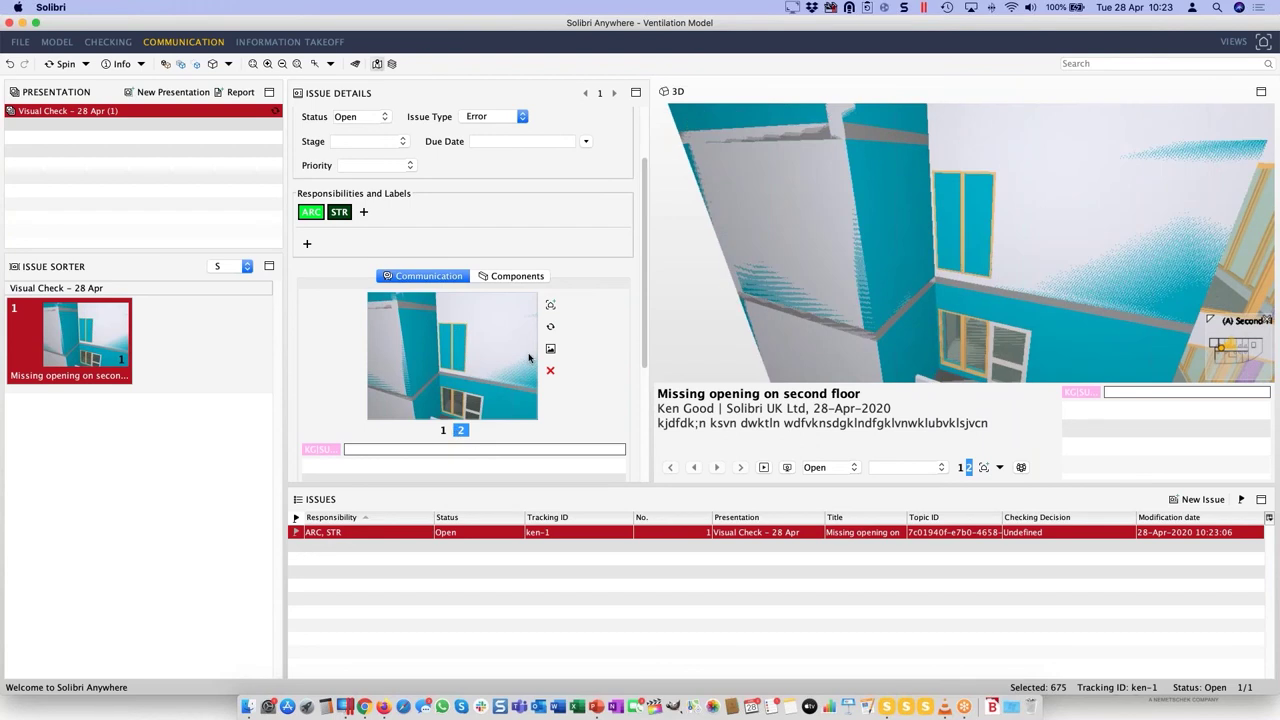
# - In markup mode, draw a cloud around the upper window and a left-pointing arrow at it
pyautogui.click(141, 64)
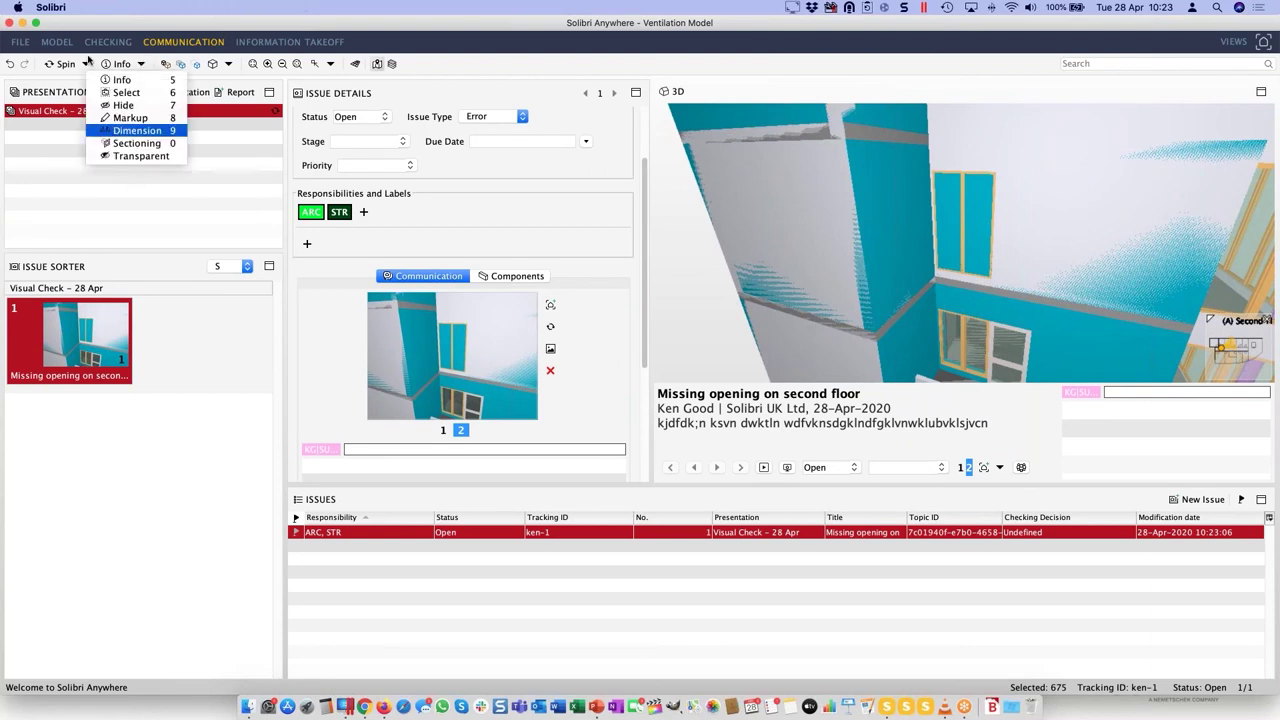
pyautogui.click(130, 118)
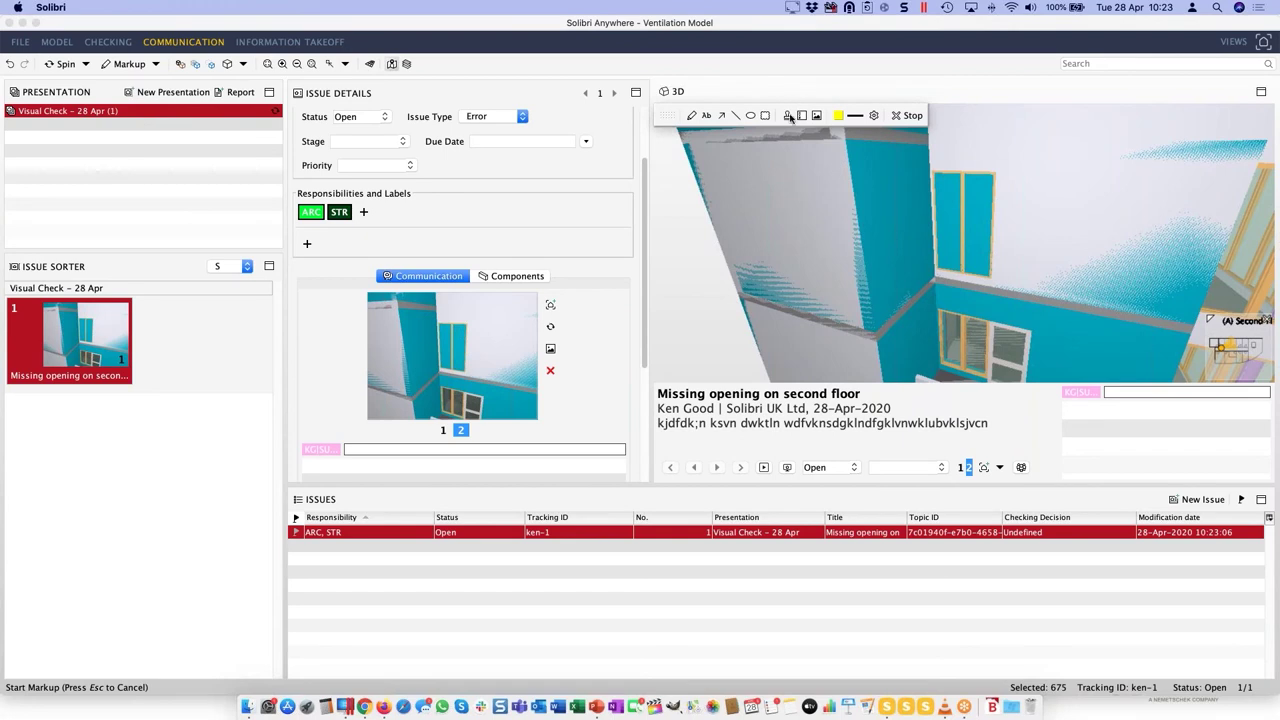
pyautogui.click(765, 115)
pyautogui.moveTo(998, 170); pyautogui.dragTo(935, 277)
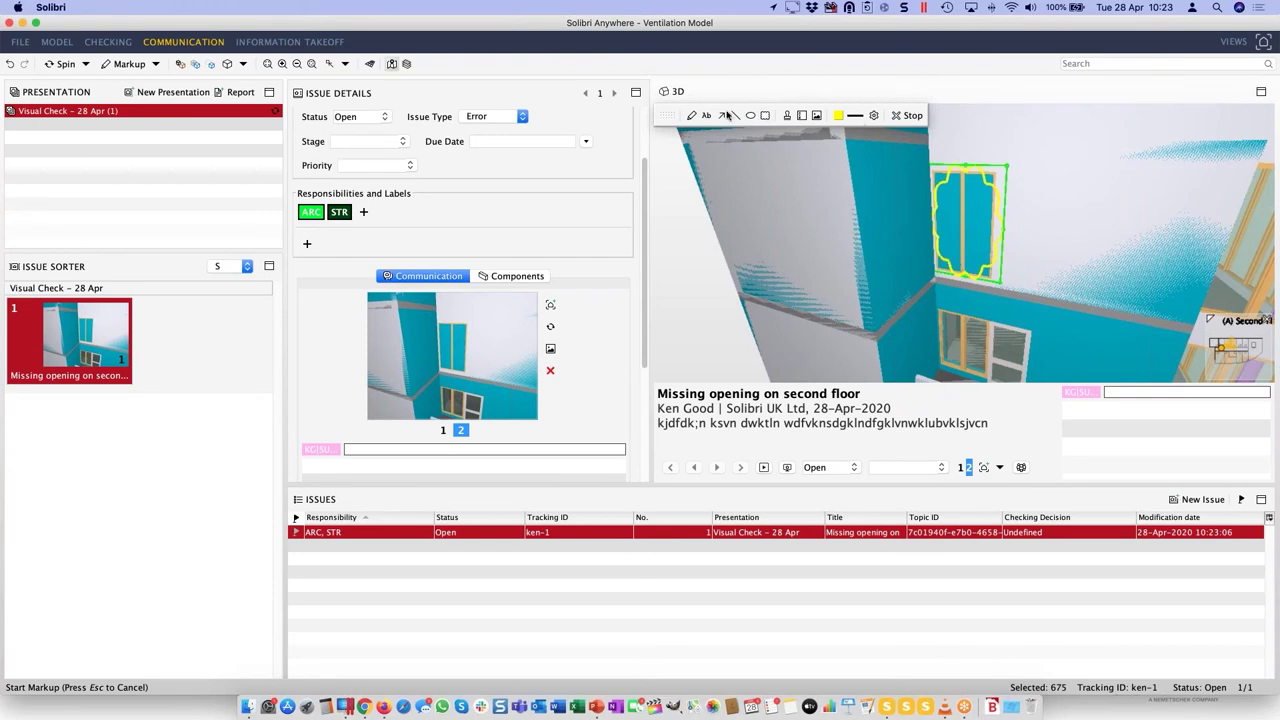
pyautogui.press('Escape')
pyautogui.moveTo(1135, 230); pyautogui.dragTo(1013, 230)
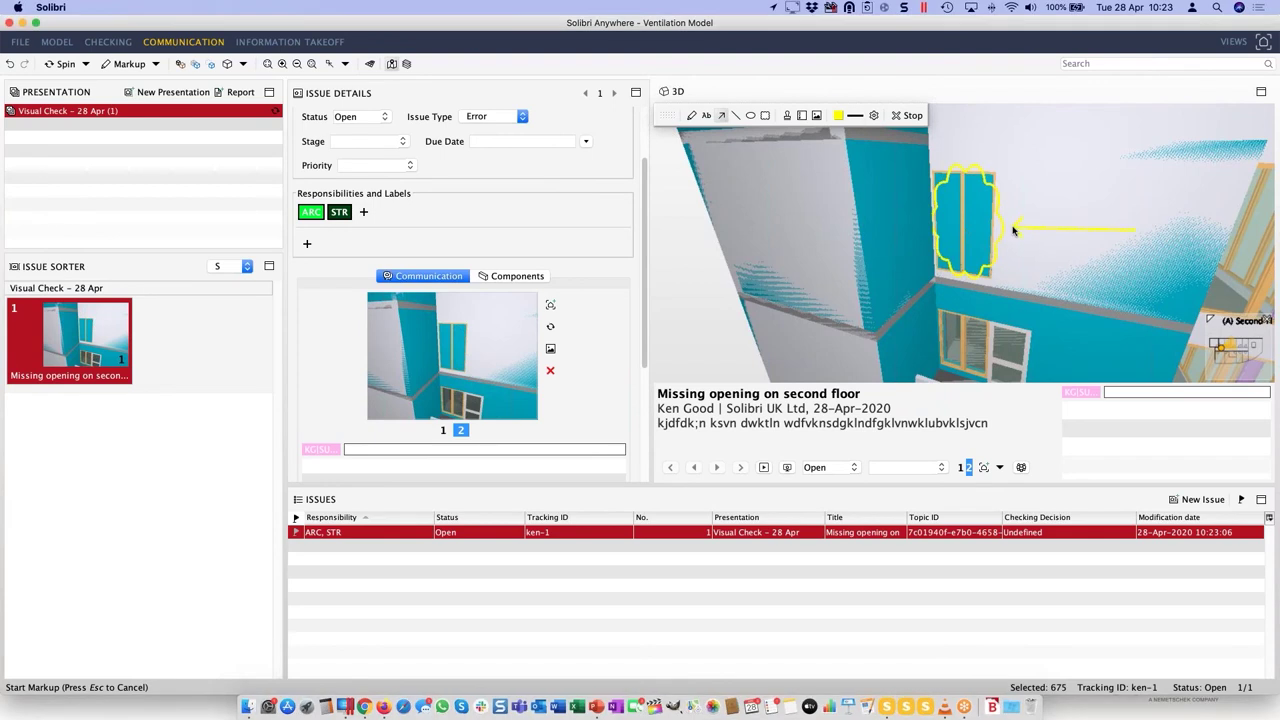
# - Add an enlarged 'what?!?' note beside the cloud and update the viewpoint snapshot
pyautogui.click(705, 116)
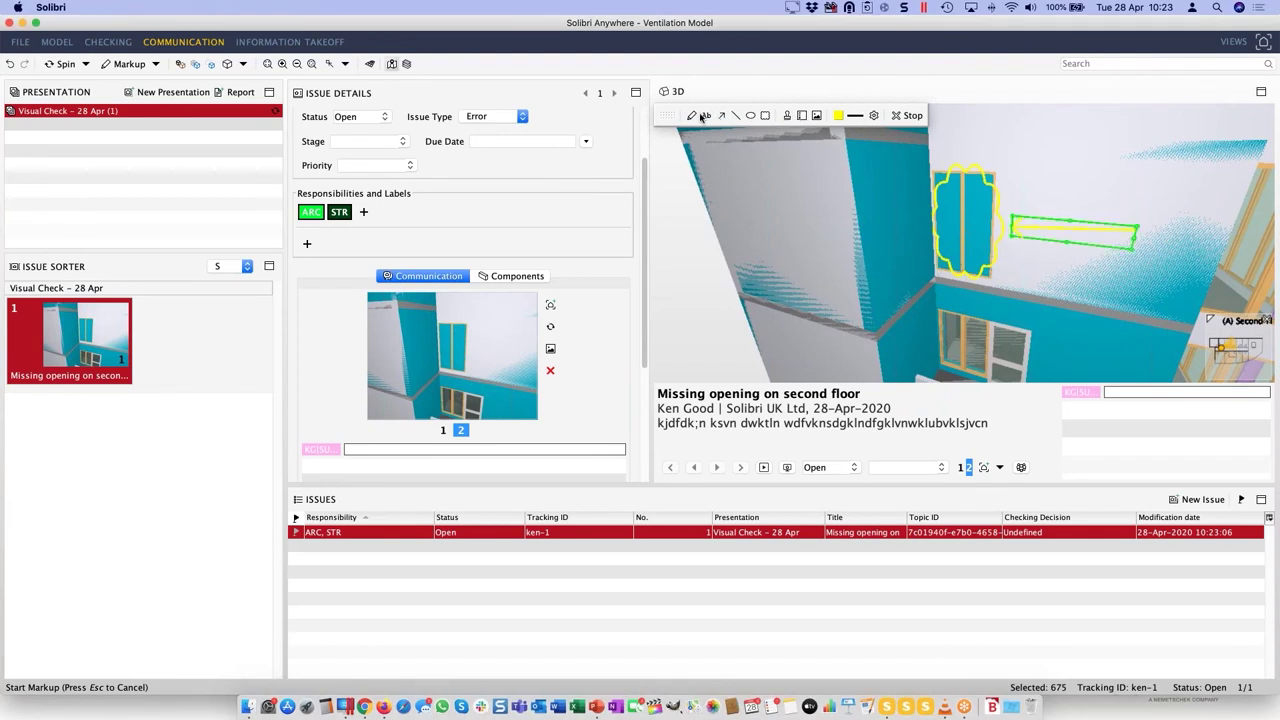
pyautogui.click(1054, 190)
pyautogui.write('what?!?')
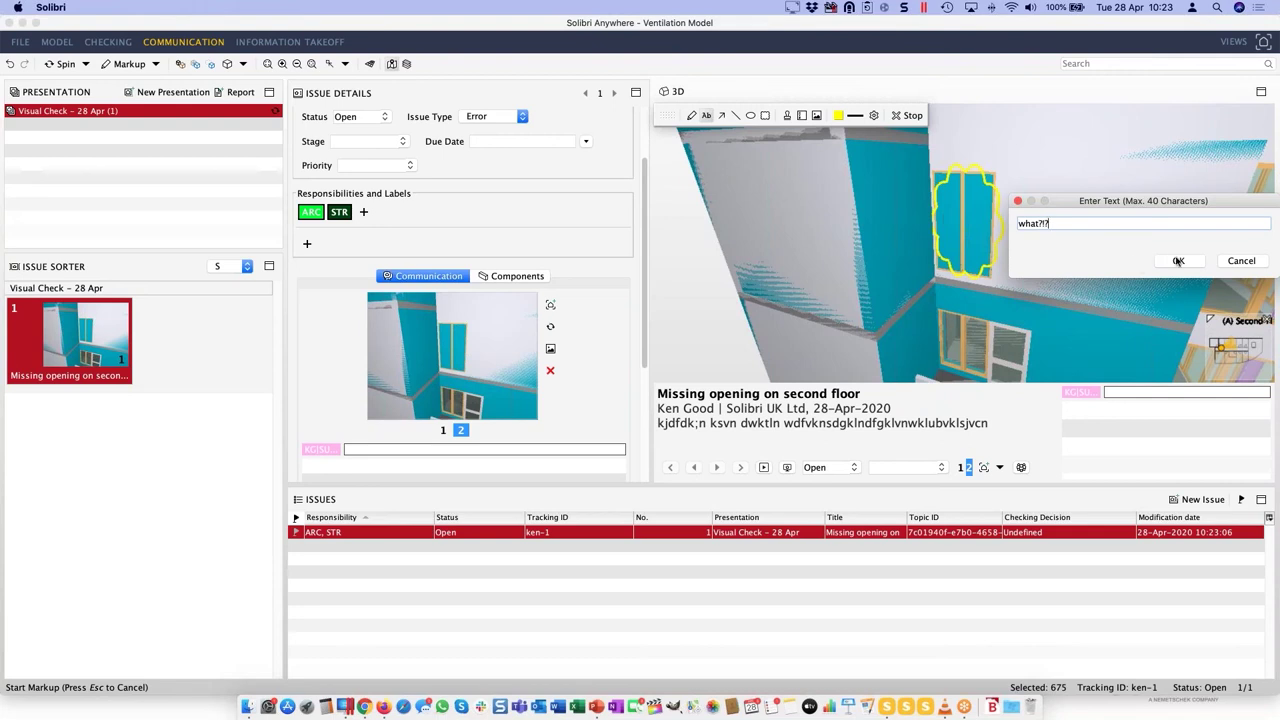
pyautogui.click(1178, 261)
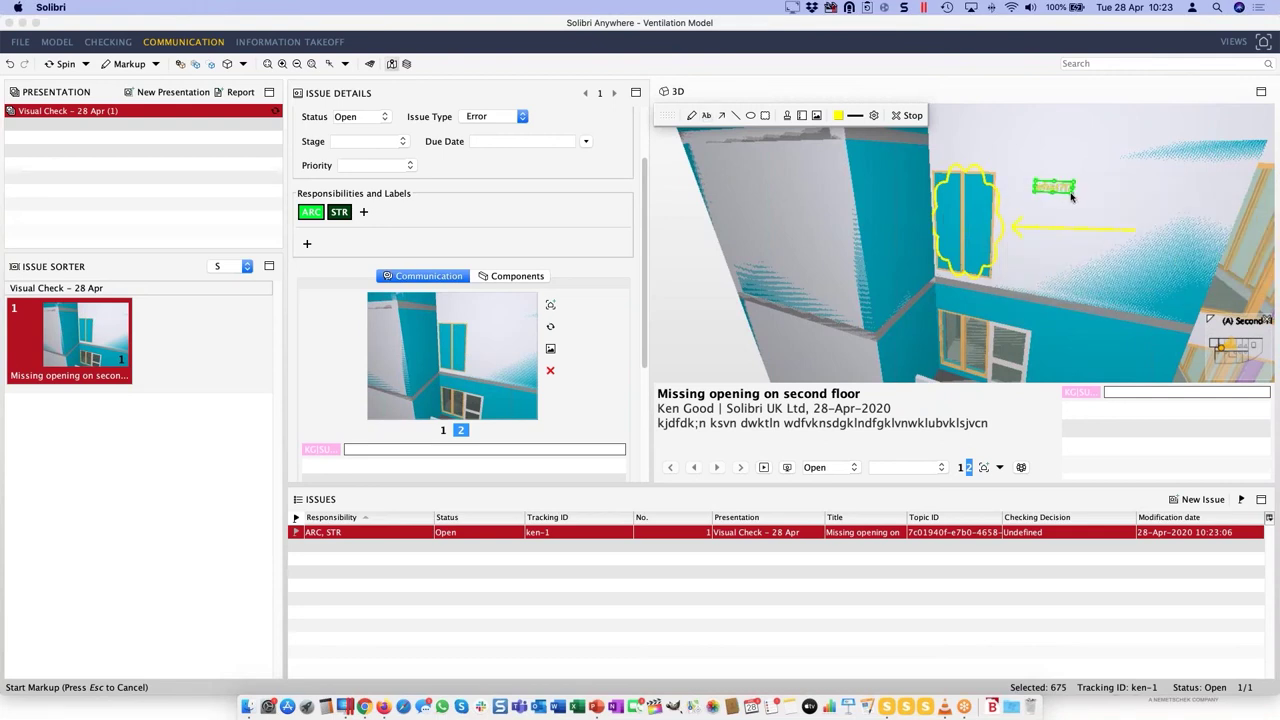
pyautogui.moveTo(1070, 198)
pyautogui.mouseDown()
pyautogui.moveTo(1134, 236)
pyautogui.moveTo(1061, 199)
pyautogui.mouseUp()
pyautogui.click(1071, 277)
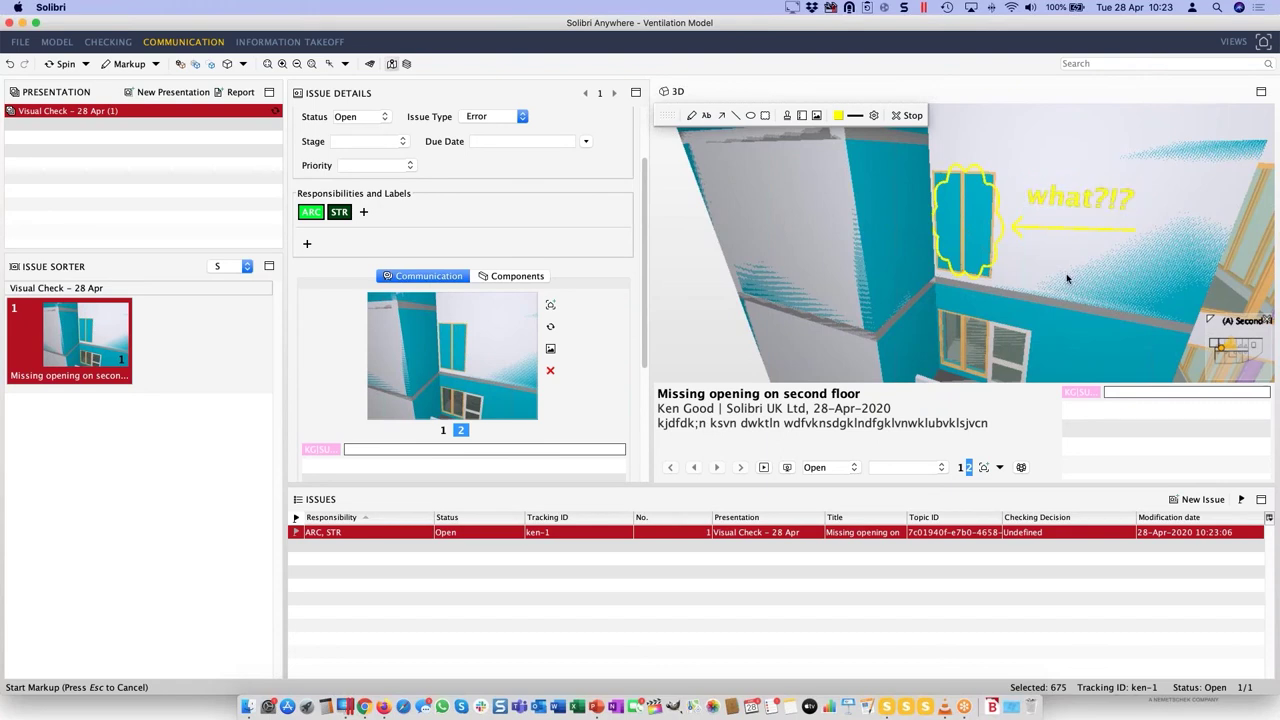
pyautogui.click(549, 325)
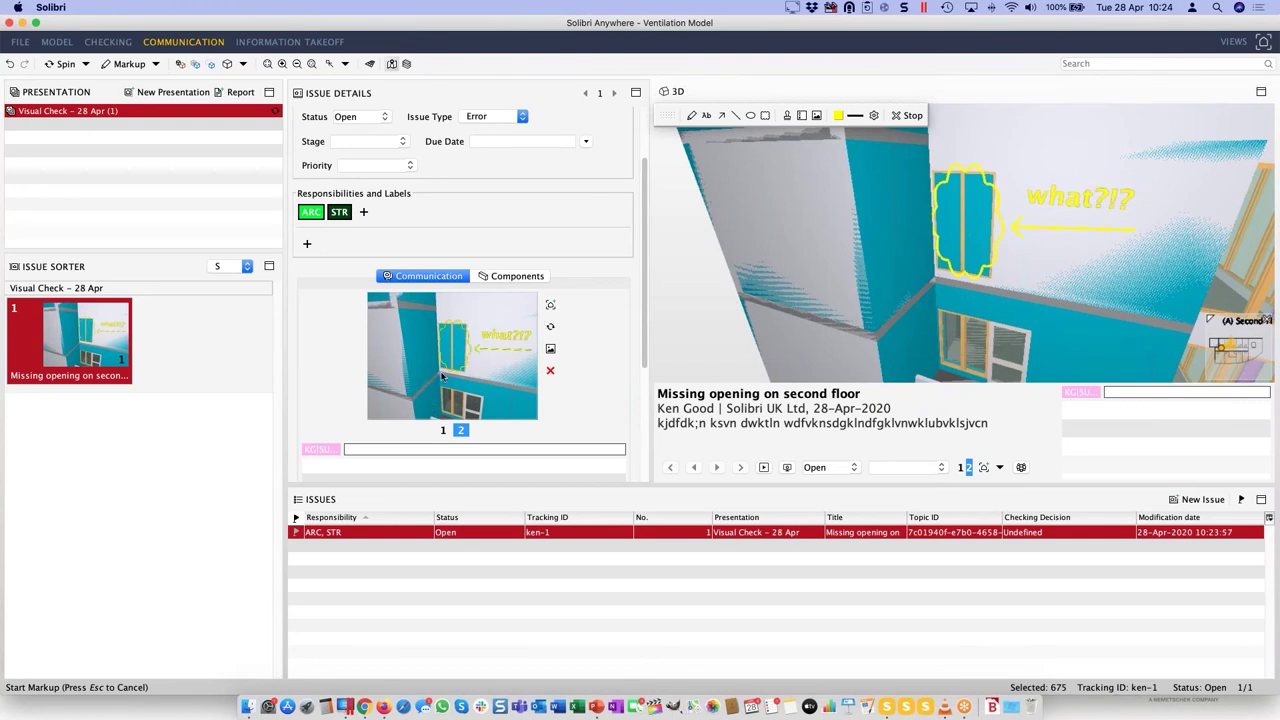
pyautogui.click(443, 430)
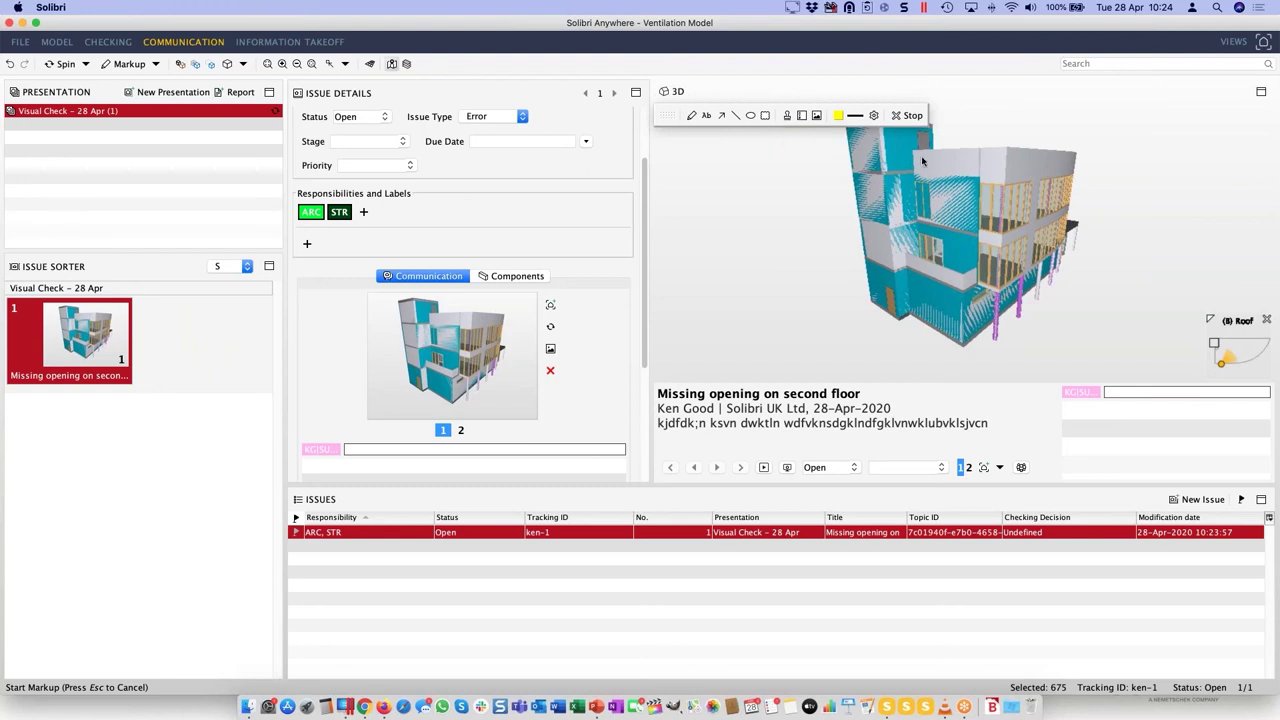
# - Stamp the wall's component details onto the view, then end markup and return to Select mode
pyautogui.scroll(5, 929, 163)
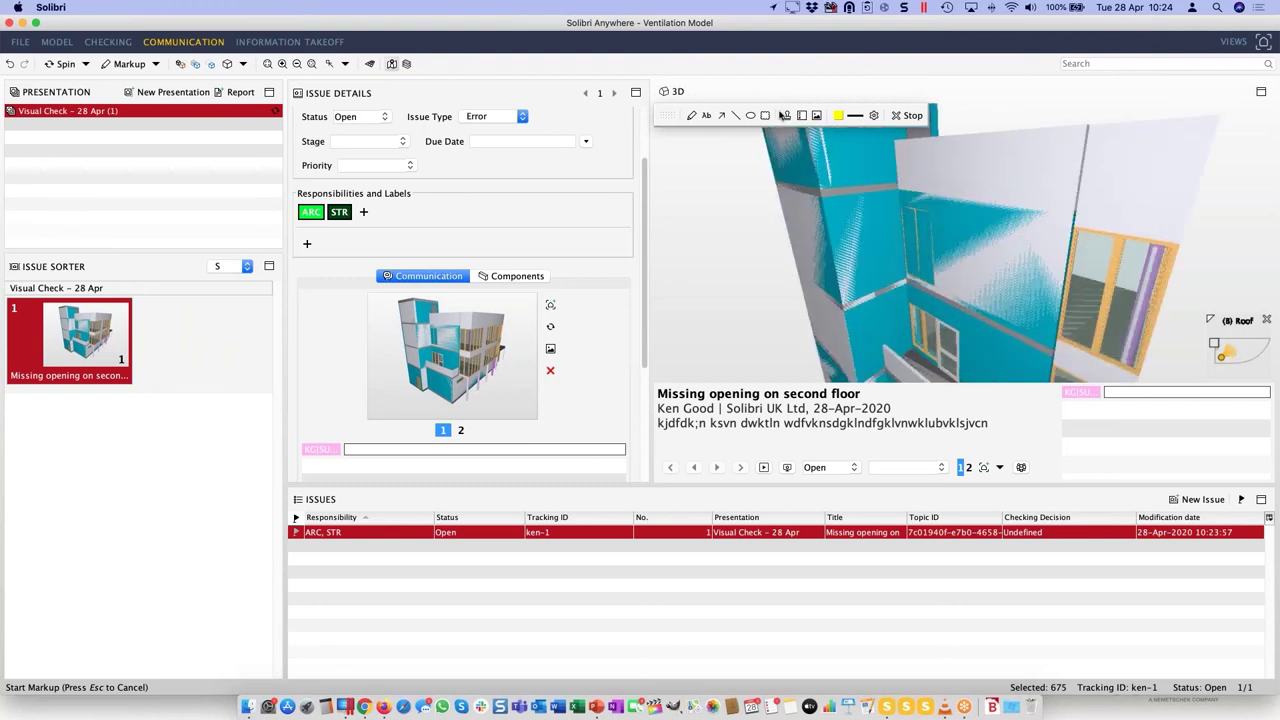
pyautogui.click(961, 176)
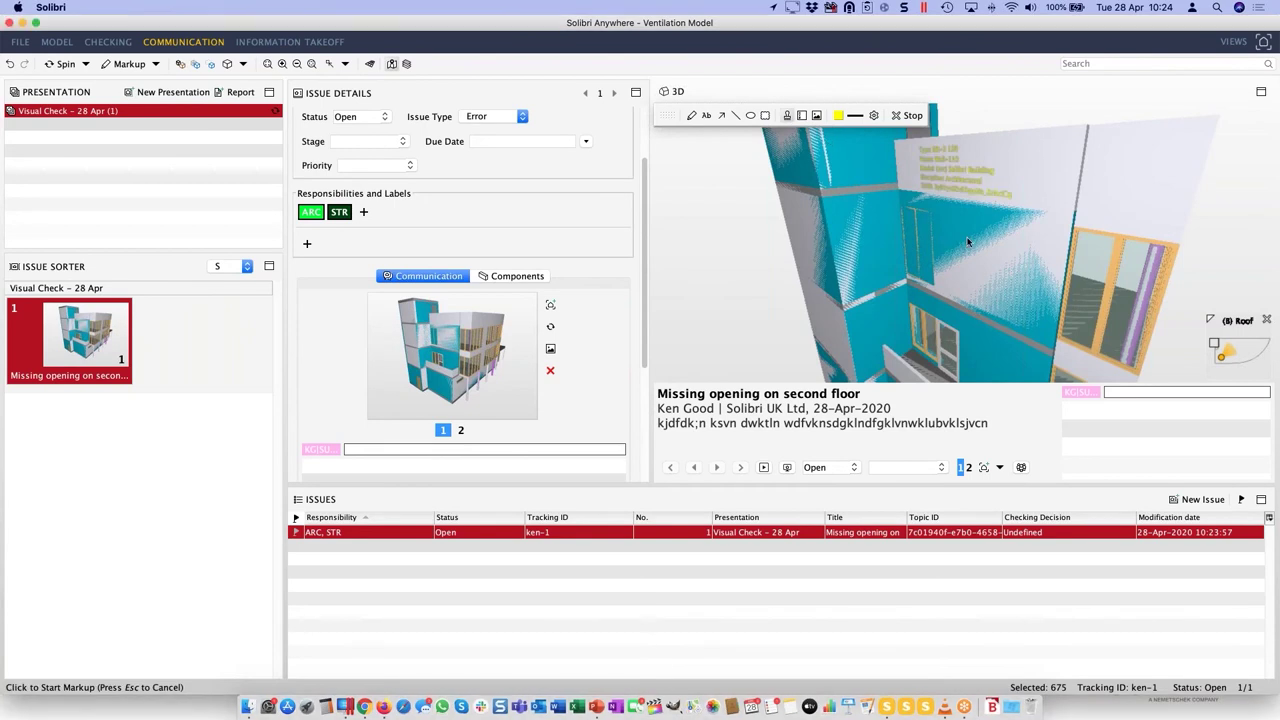
pyautogui.moveTo(994, 190); pyautogui.dragTo(905, 158)
pyautogui.scroll(5, 905, 158)
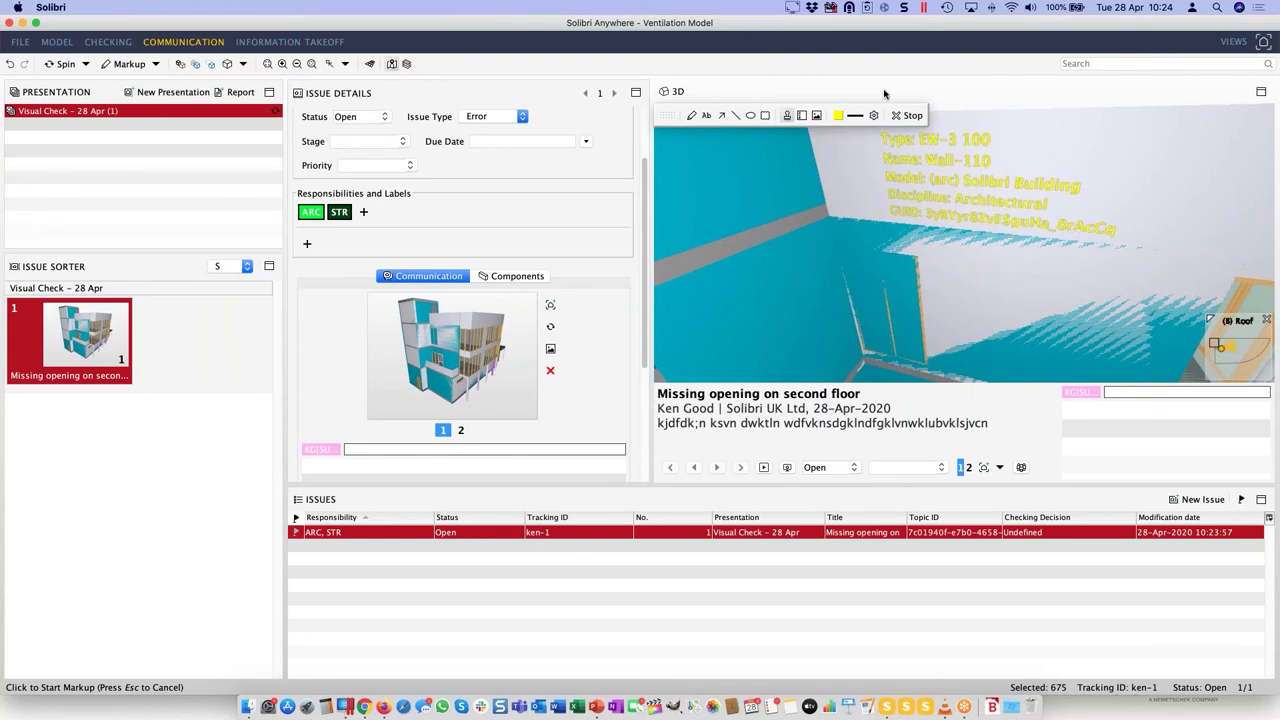
pyautogui.click(914, 116)
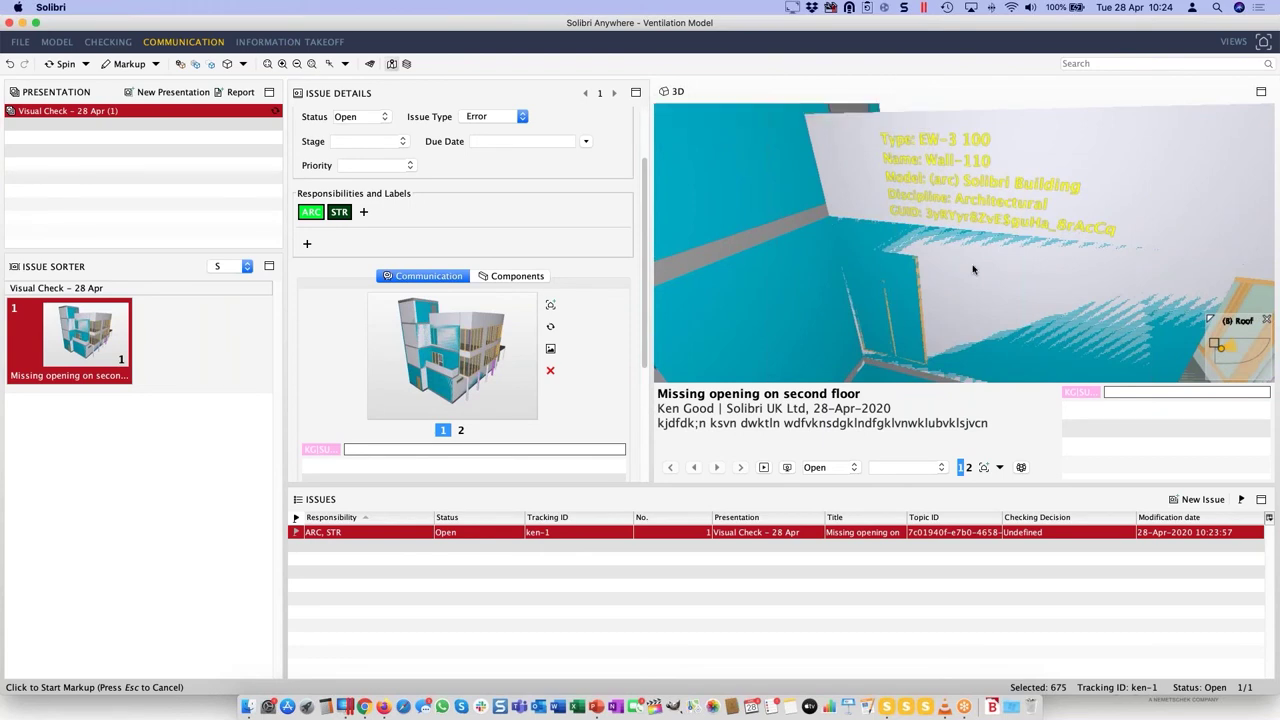
pyautogui.moveTo(976, 270); pyautogui.dragTo(966, 190)
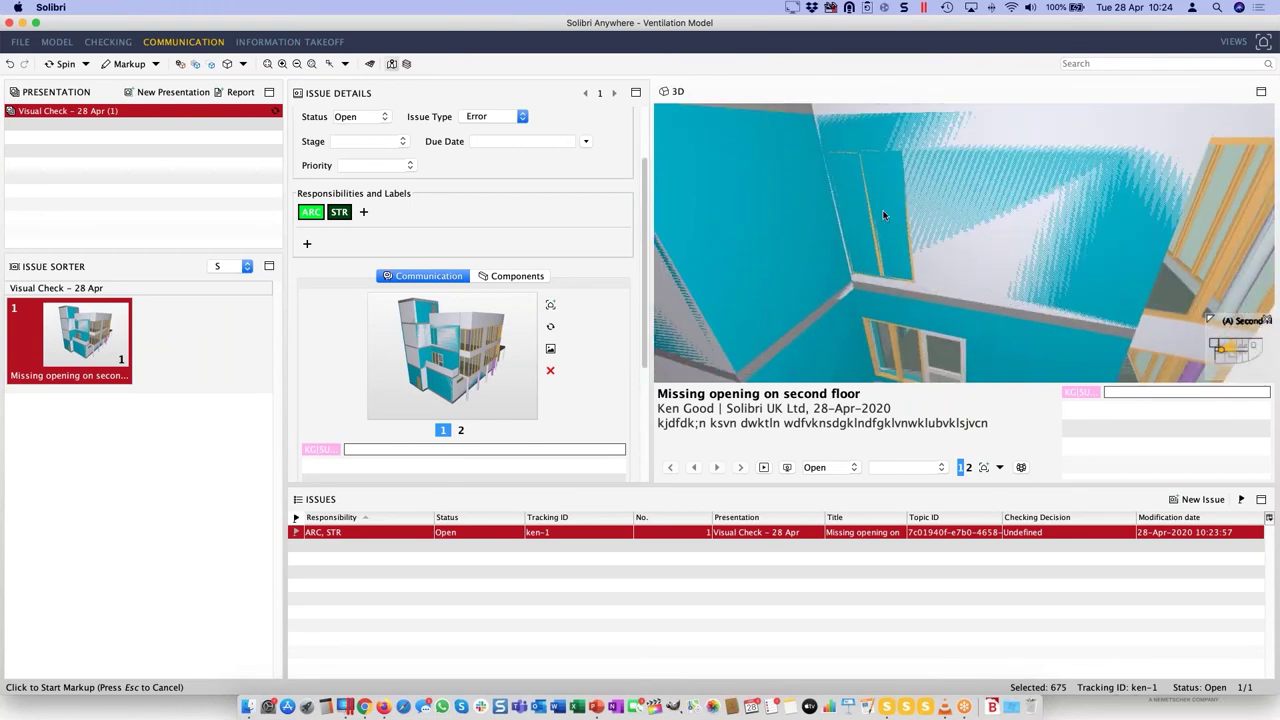
pyautogui.press('Escape')
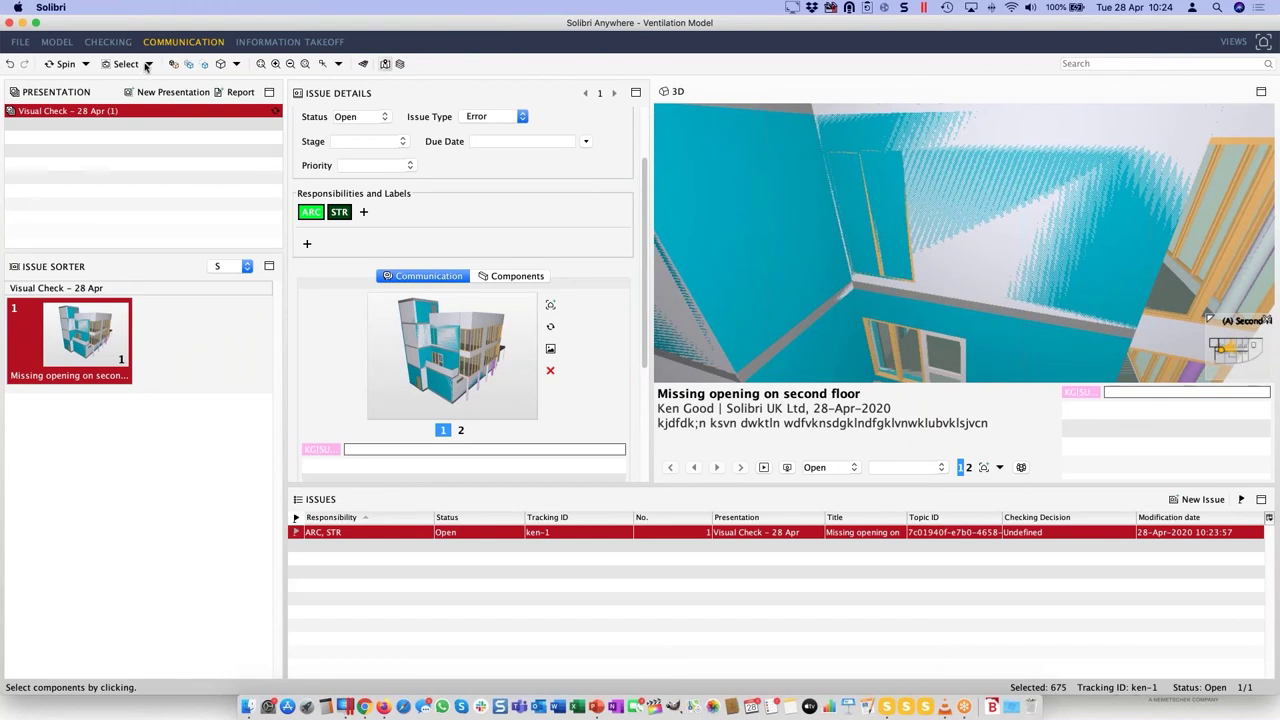
# - Select the wall assembly around the missing second-floor opening
pyautogui.click(147, 65)
pyautogui.click(145, 92)
pyautogui.click(875, 195)
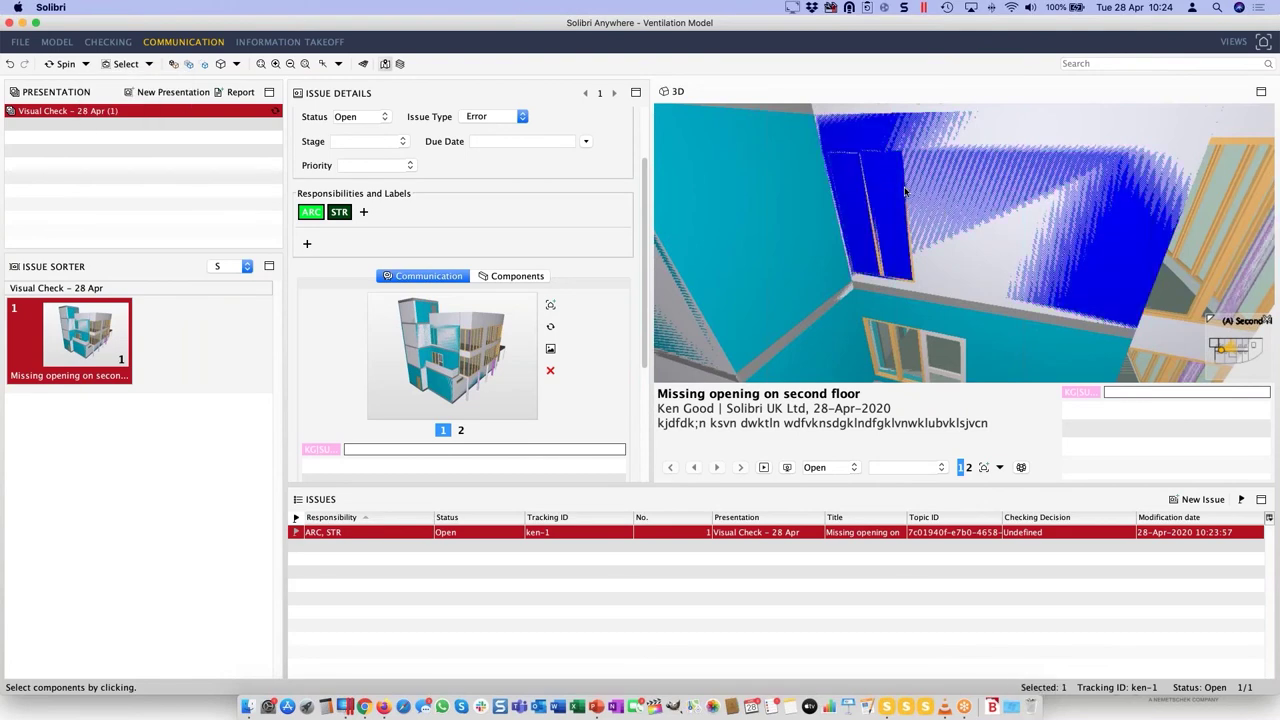
pyautogui.keyDown('shift'); pyautogui.click(919, 291); pyautogui.keyUp('shift')
pyautogui.click(919, 291)
pyautogui.click(937, 299)
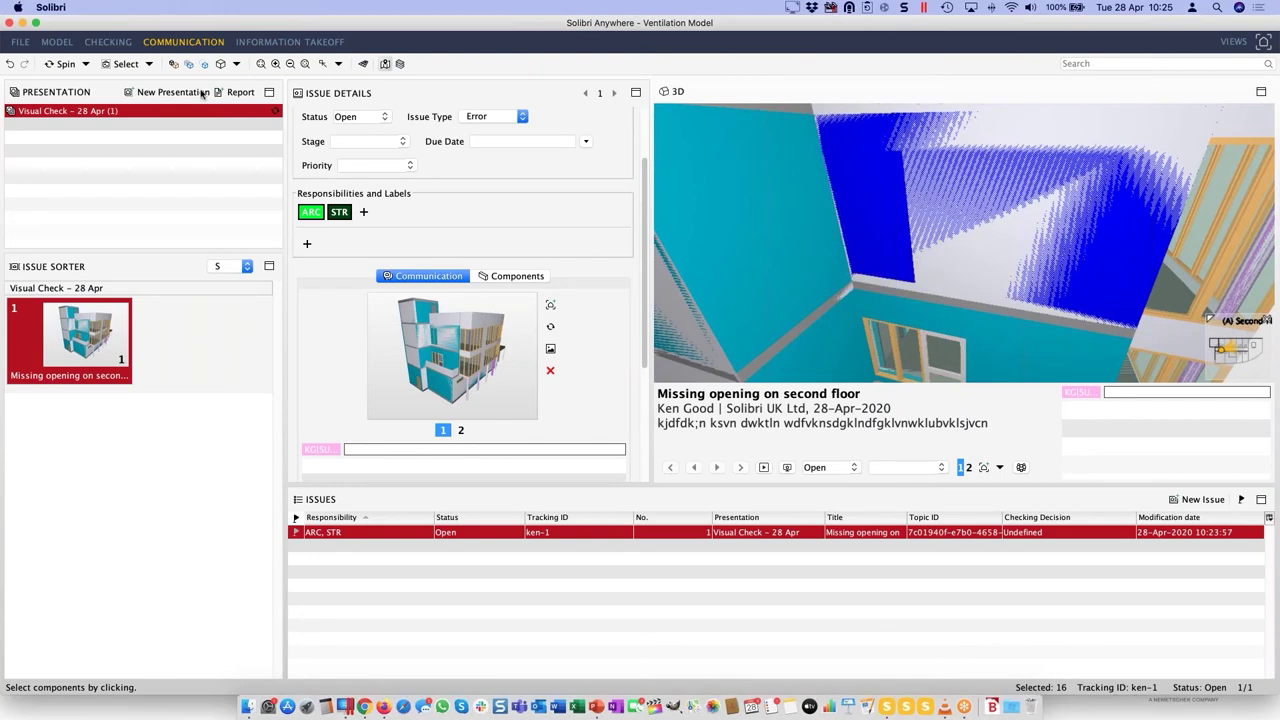
# - Show the selection with everything else transparent and pick only the blue wall panel
pyautogui.click(189, 64)
pyautogui.moveTo(1037, 242)
pyautogui.mouseDown()
pyautogui.moveTo(903, 231)
pyautogui.moveTo(1169, 237)
pyautogui.moveTo(963, 244)
pyautogui.mouseUp()
pyautogui.scroll(-5, 963, 244)
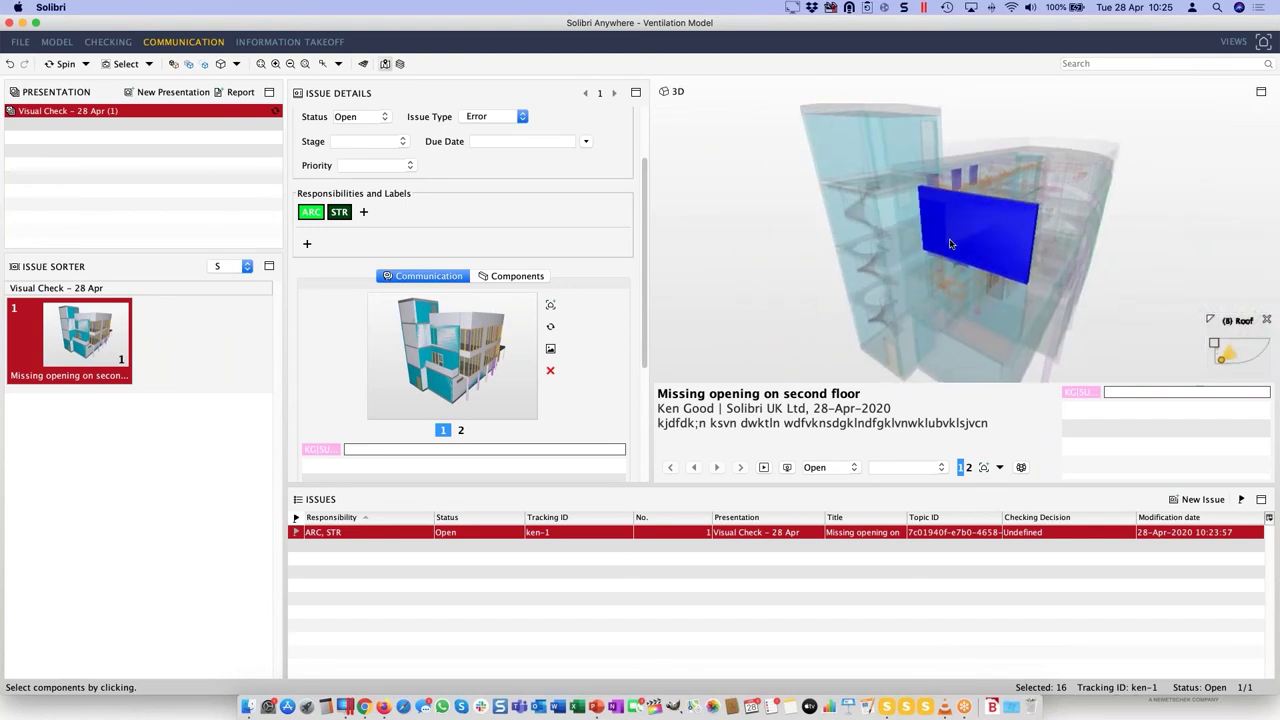
pyautogui.scroll(3, 946, 242)
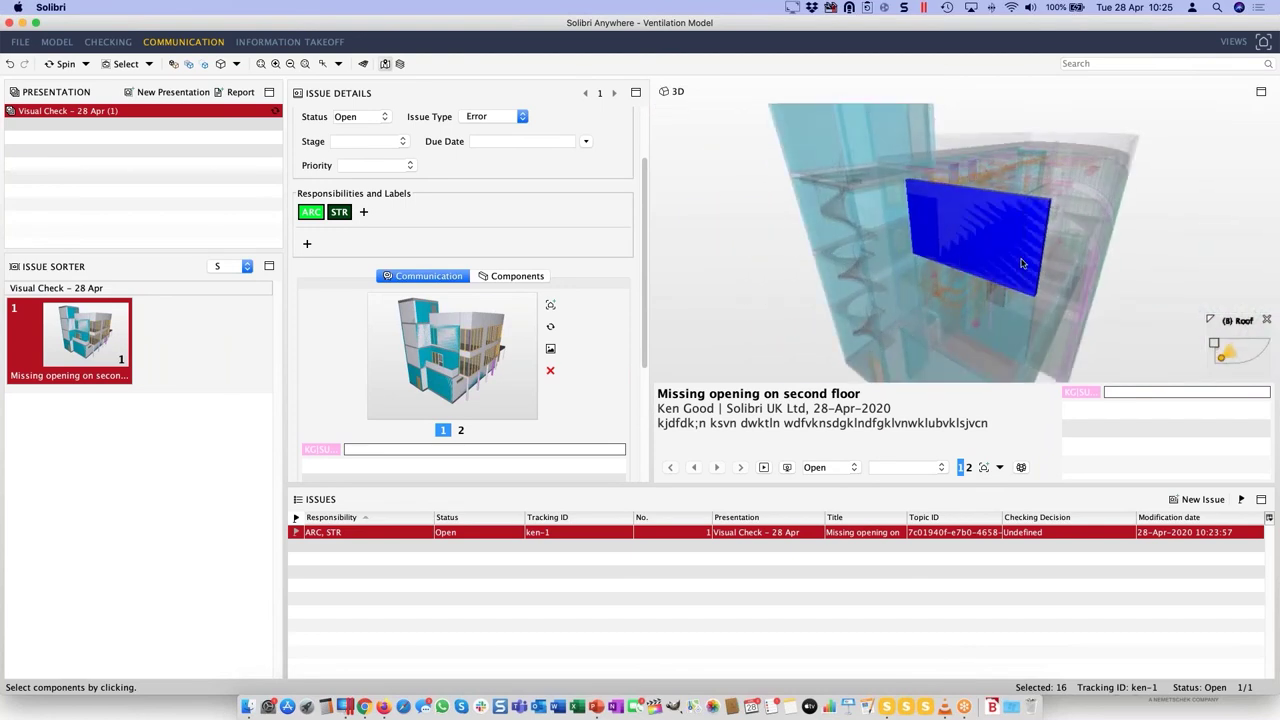
pyautogui.moveTo(1073, 249)
pyautogui.mouseDown()
pyautogui.moveTo(1277, 224)
pyautogui.moveTo(966, 240)
pyautogui.moveTo(767, 199)
pyautogui.moveTo(636, 202)
pyautogui.moveTo(950, 235)
pyautogui.mouseUp()
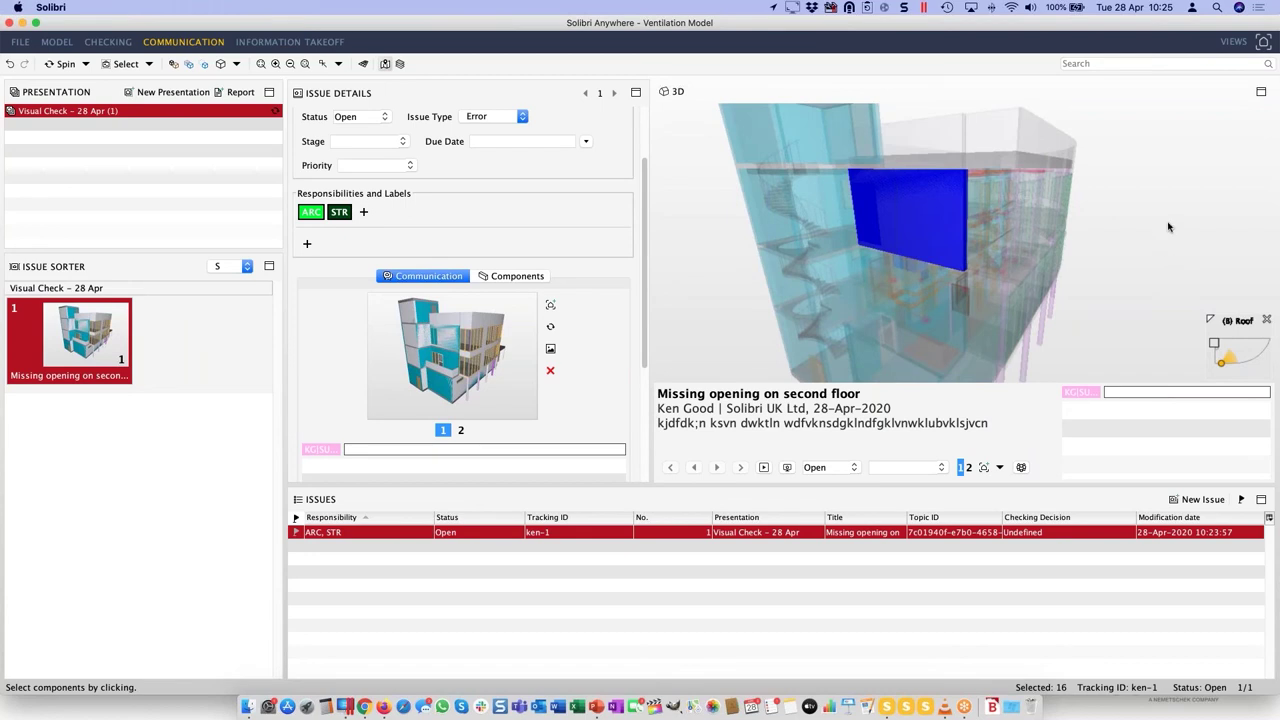
pyautogui.moveTo(1024, 240); pyautogui.dragTo(955, 257)
pyautogui.click(929, 257)
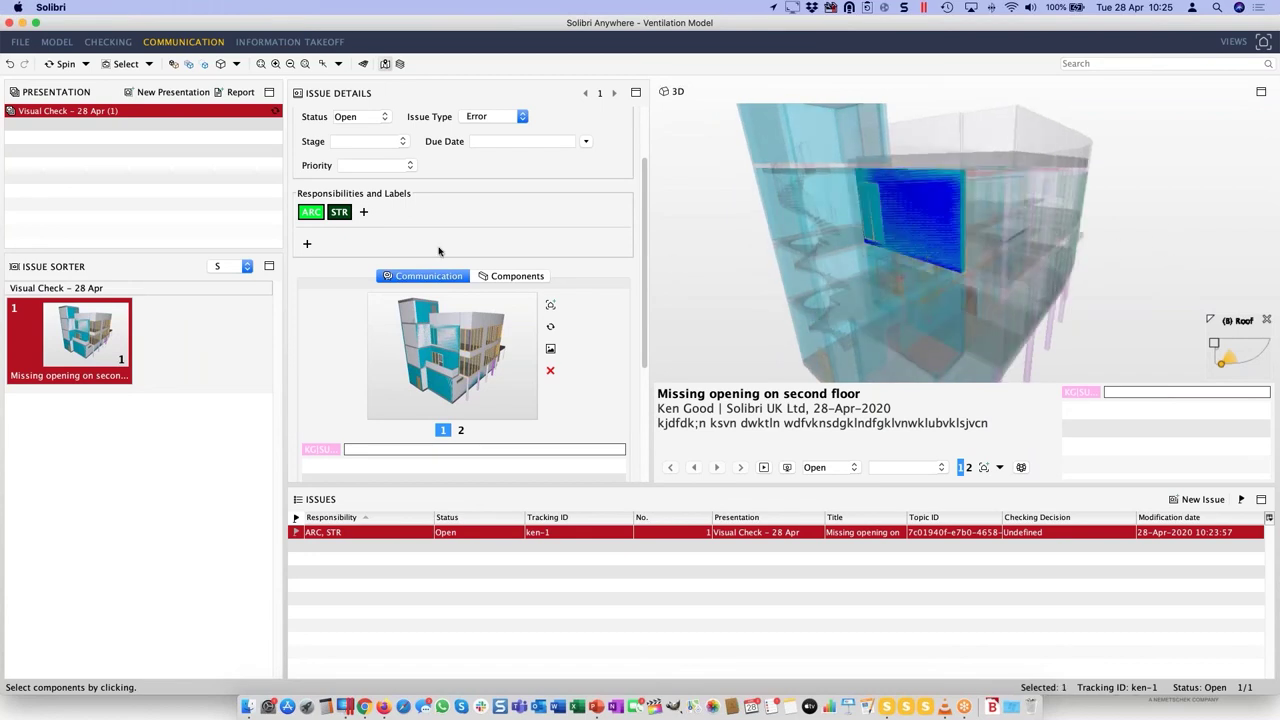
# - Attach wall Wall.2.11 to the issue, restore the opaque view, and show the Model tree
pyautogui.click(518, 276)
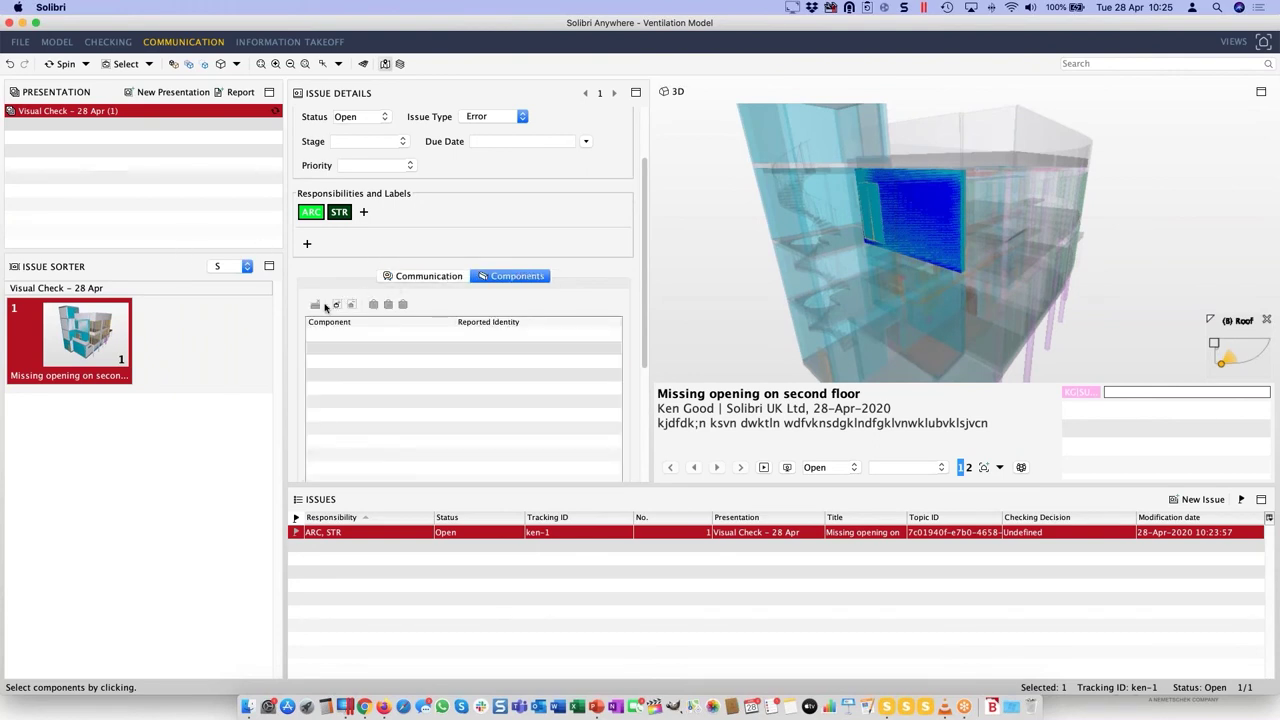
pyautogui.click(335, 304)
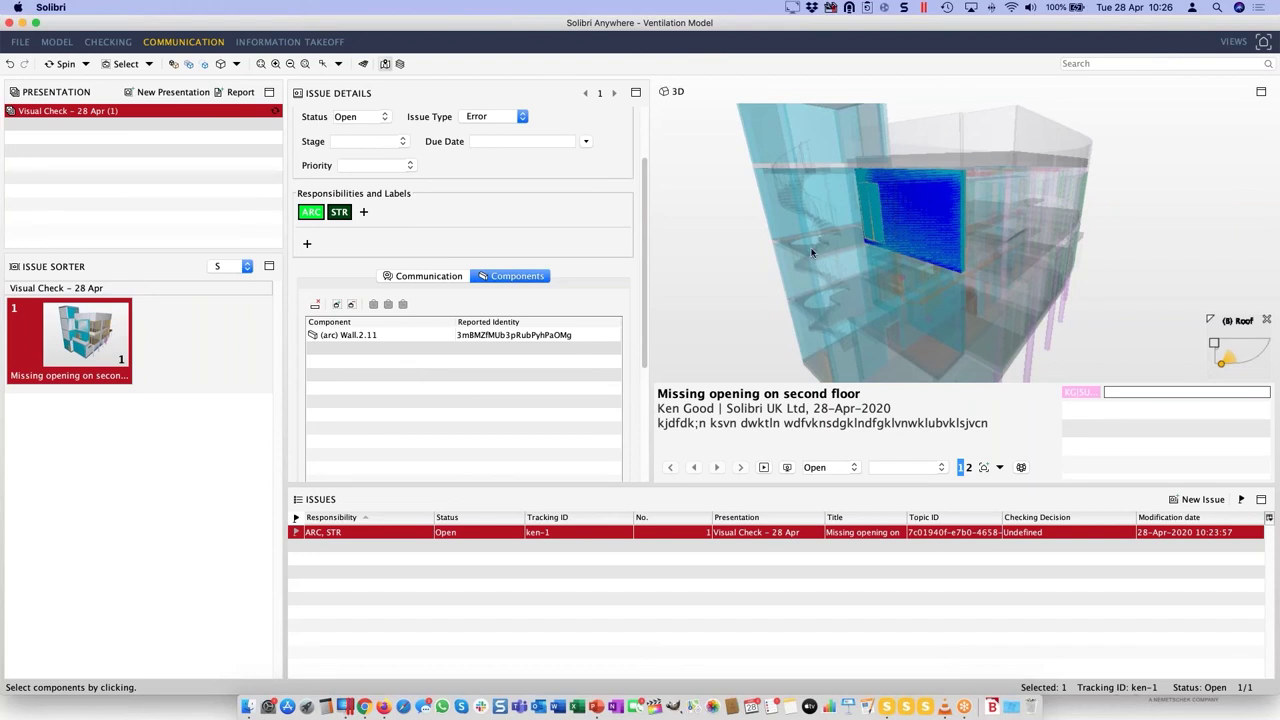
pyautogui.click(395, 276)
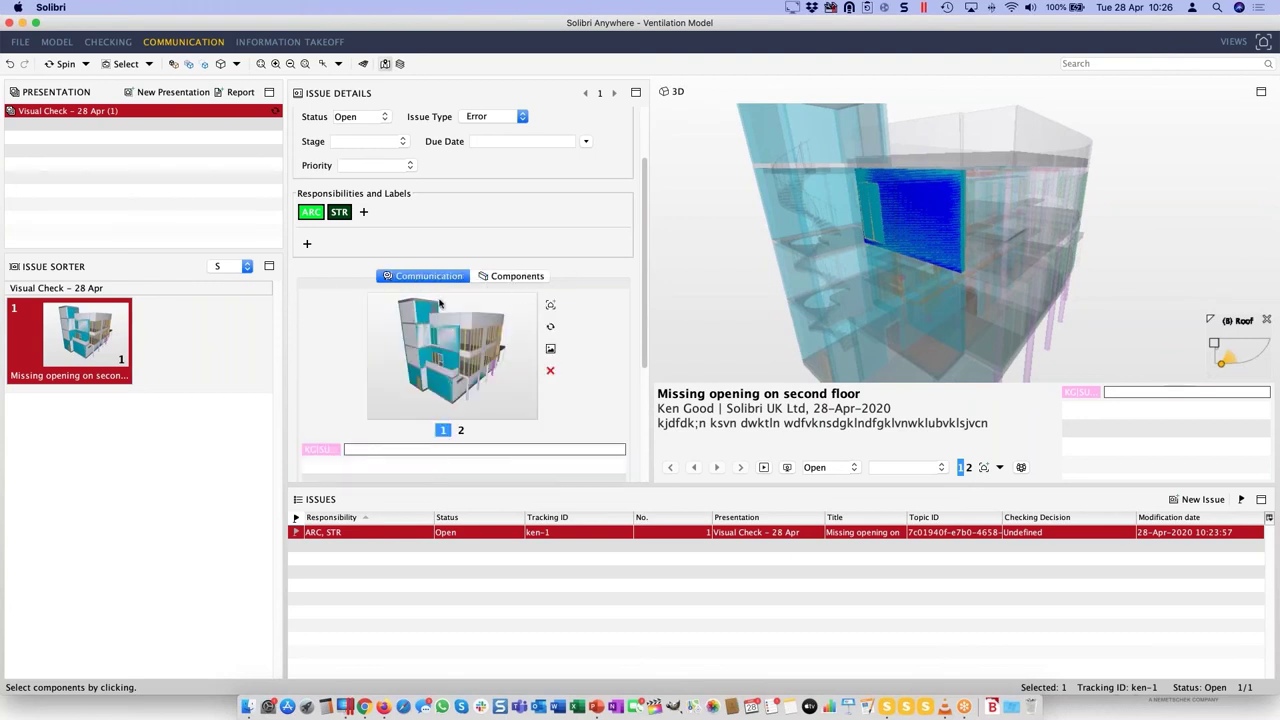
pyautogui.click(175, 64)
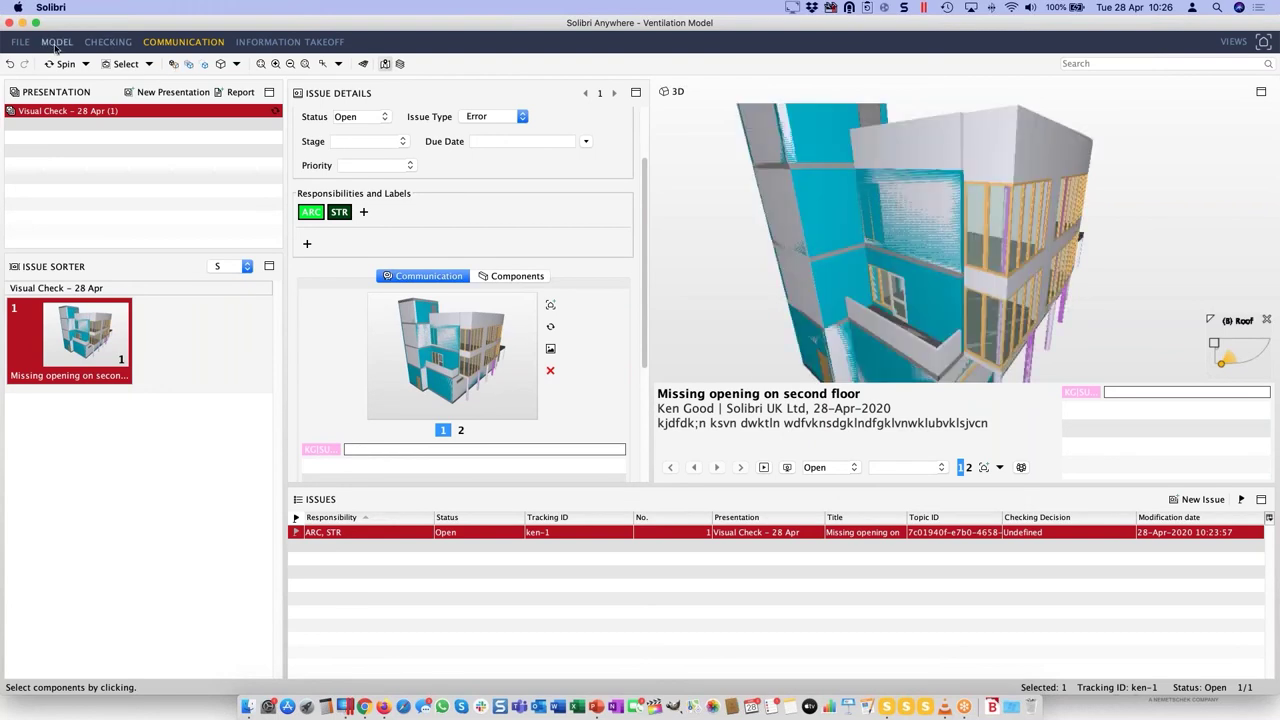
pyautogui.click(55, 42)
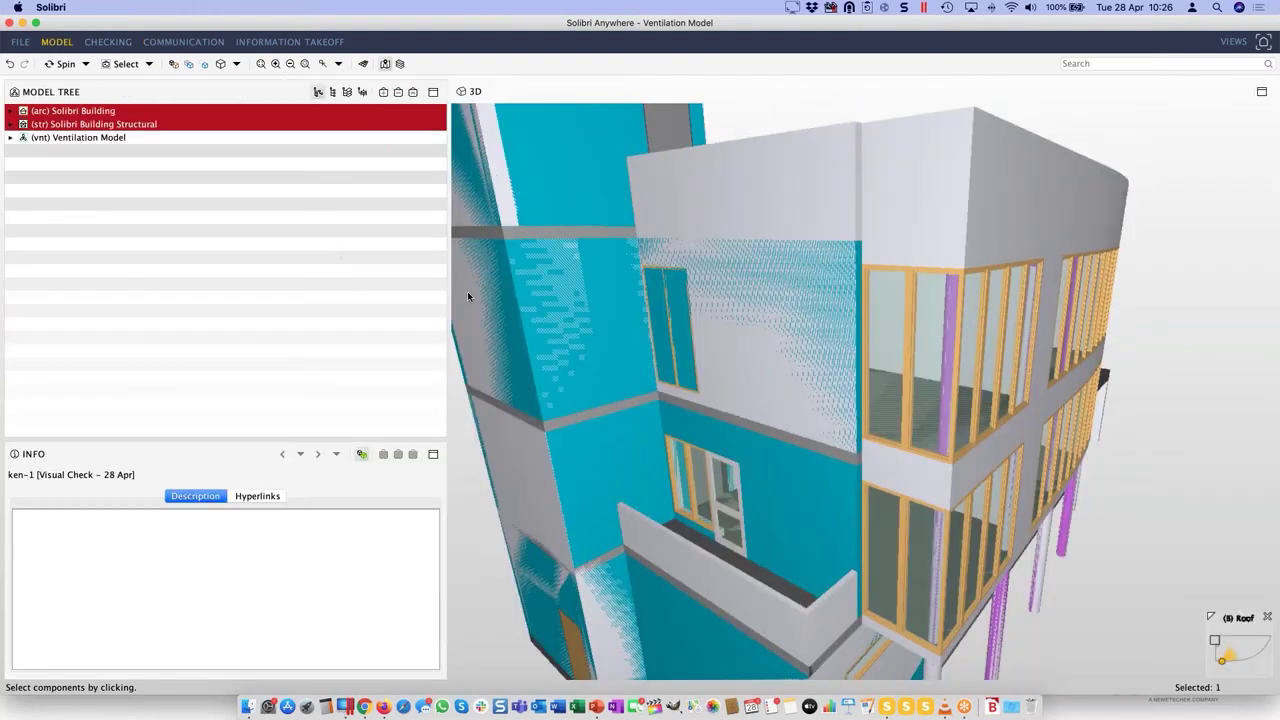
pyautogui.scroll(-5, 830, 429)
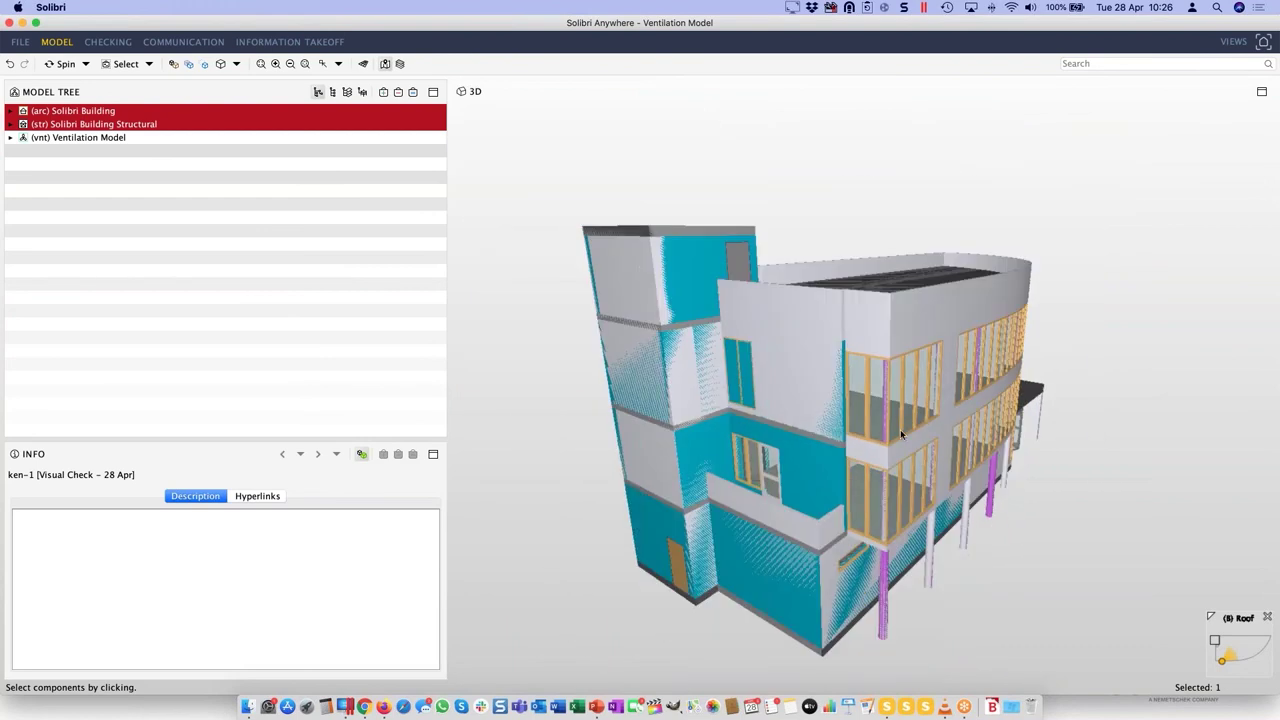
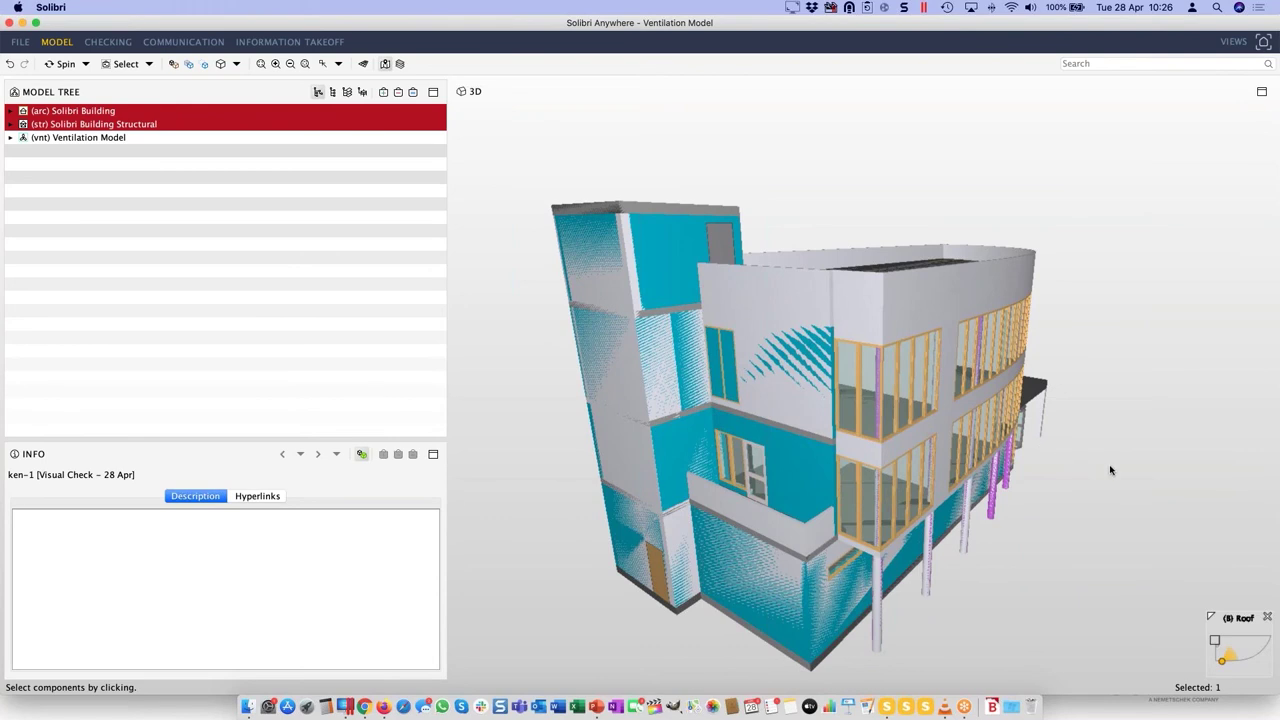
# - Orbit and zoom the 3D view until the curved glass facade and main entrance face forward
pyautogui.moveTo(1094, 463); pyautogui.dragTo(861, 441)
pyautogui.scroll(10, 861, 441)
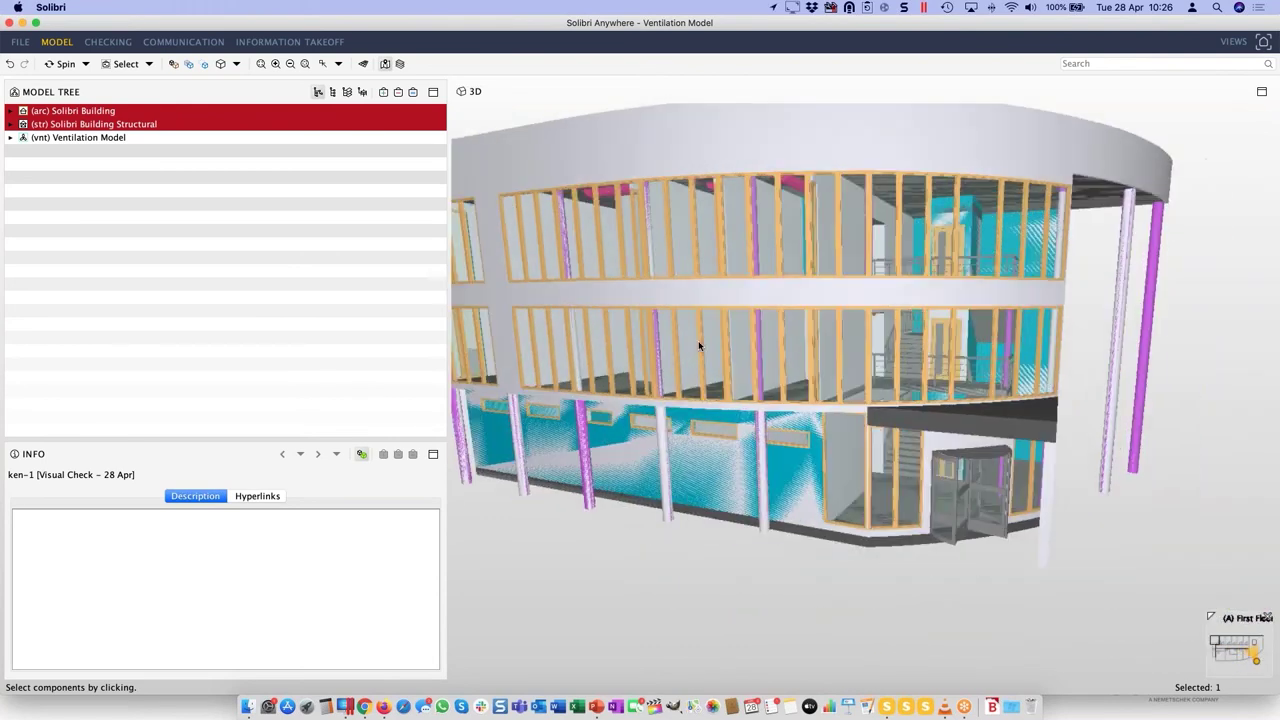
pyautogui.moveTo(698, 345); pyautogui.dragTo(460, 255)
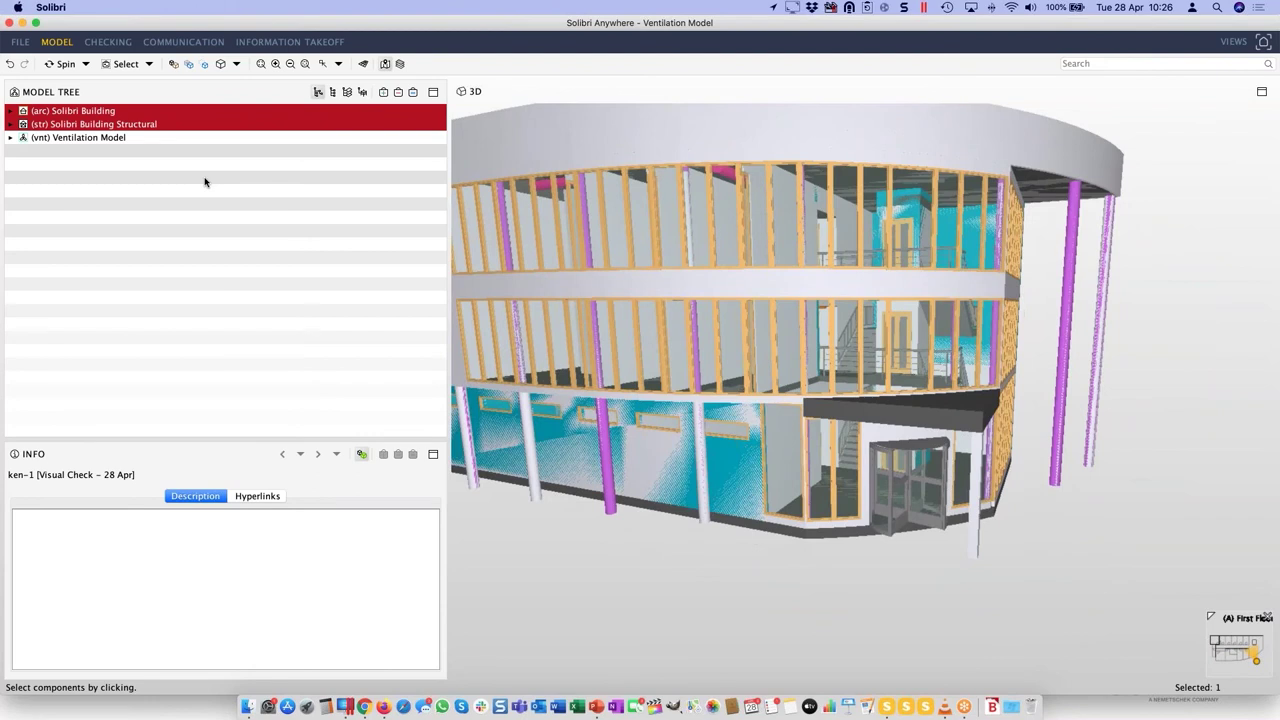
# - Show only the Ventilation Model in 3D, then add Solibri Building to the selection
pyautogui.click(79, 112)
pyautogui.click(77, 138)
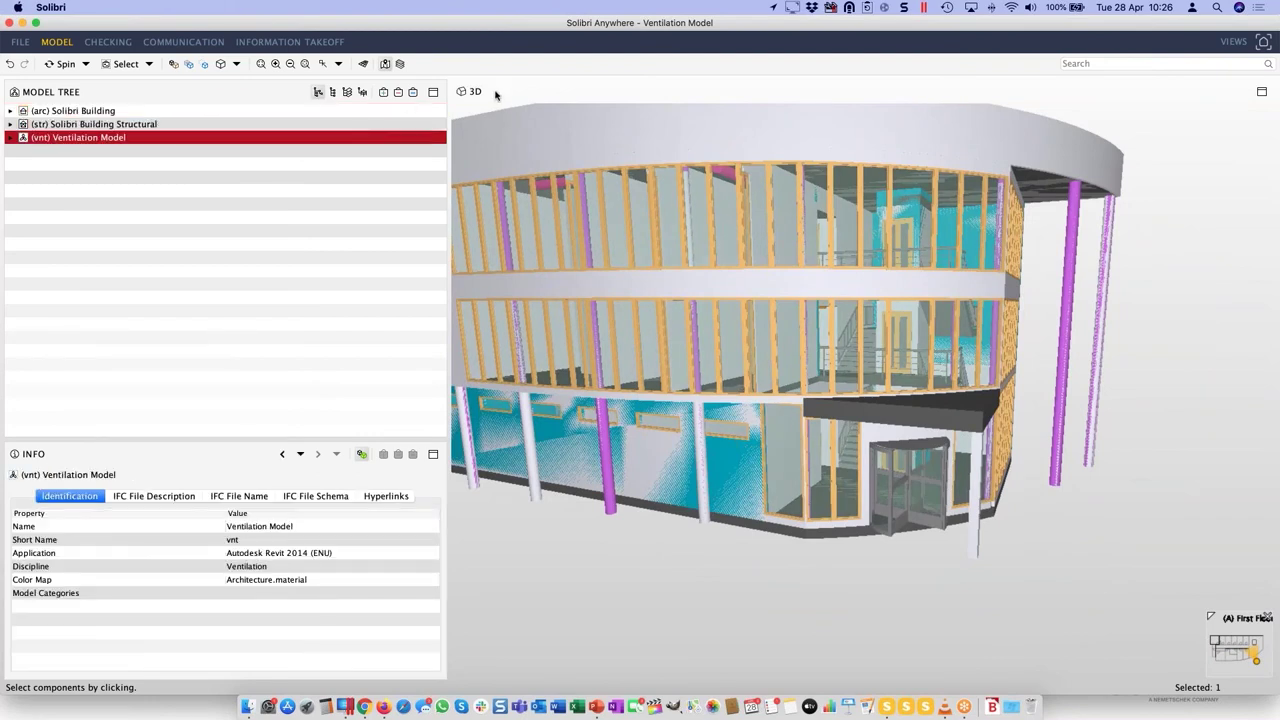
pyautogui.click(413, 93)
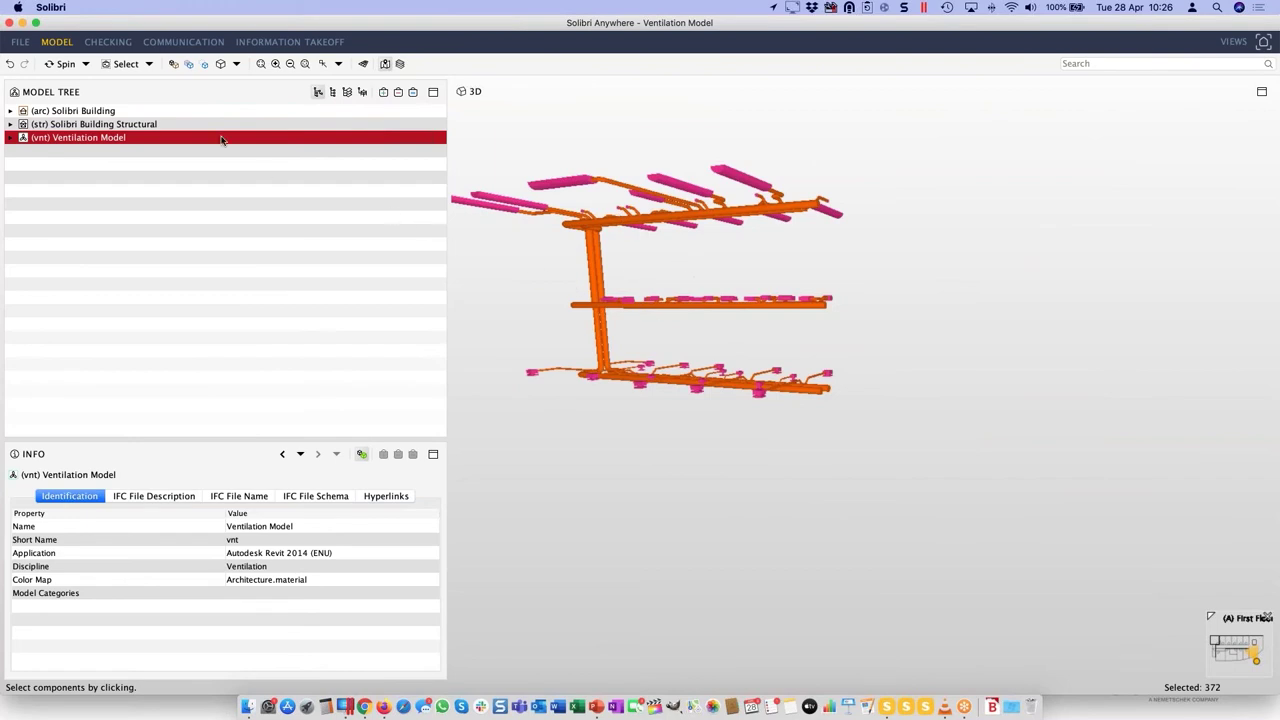
pyautogui.keyDown('super'); pyautogui.click(178, 111); pyautogui.keyUp('super')
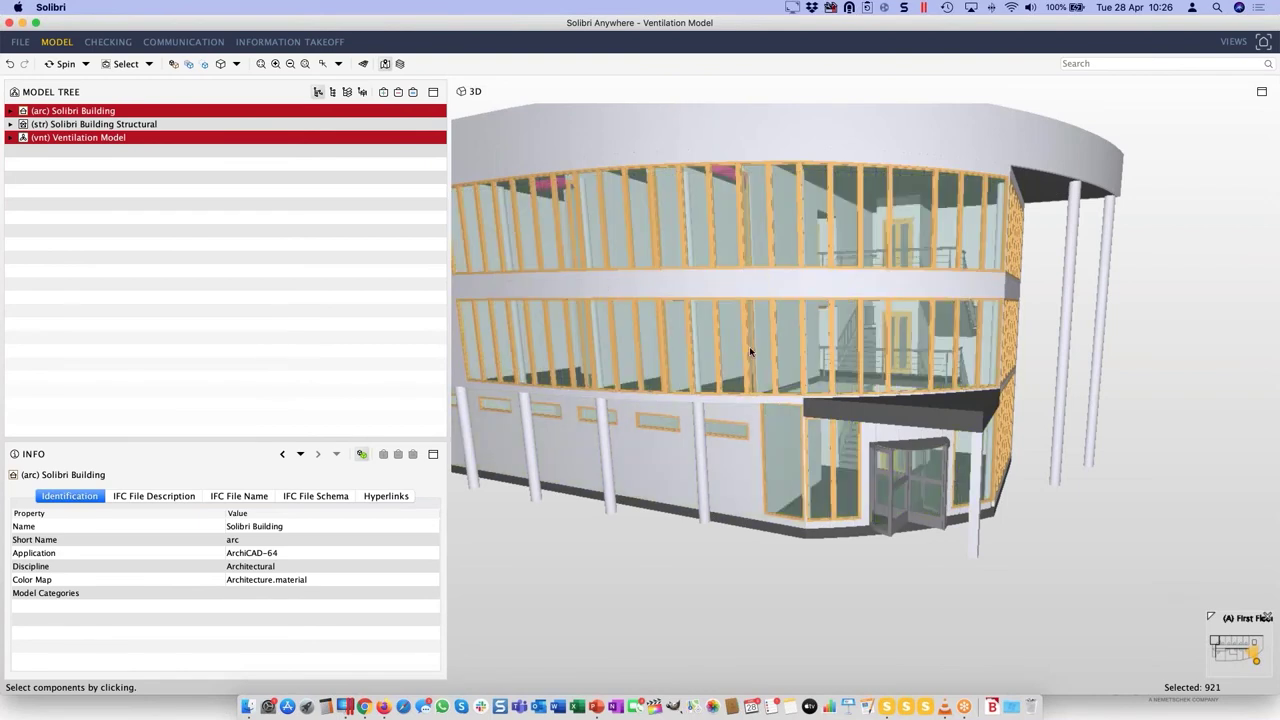
pyautogui.click(85, 63)
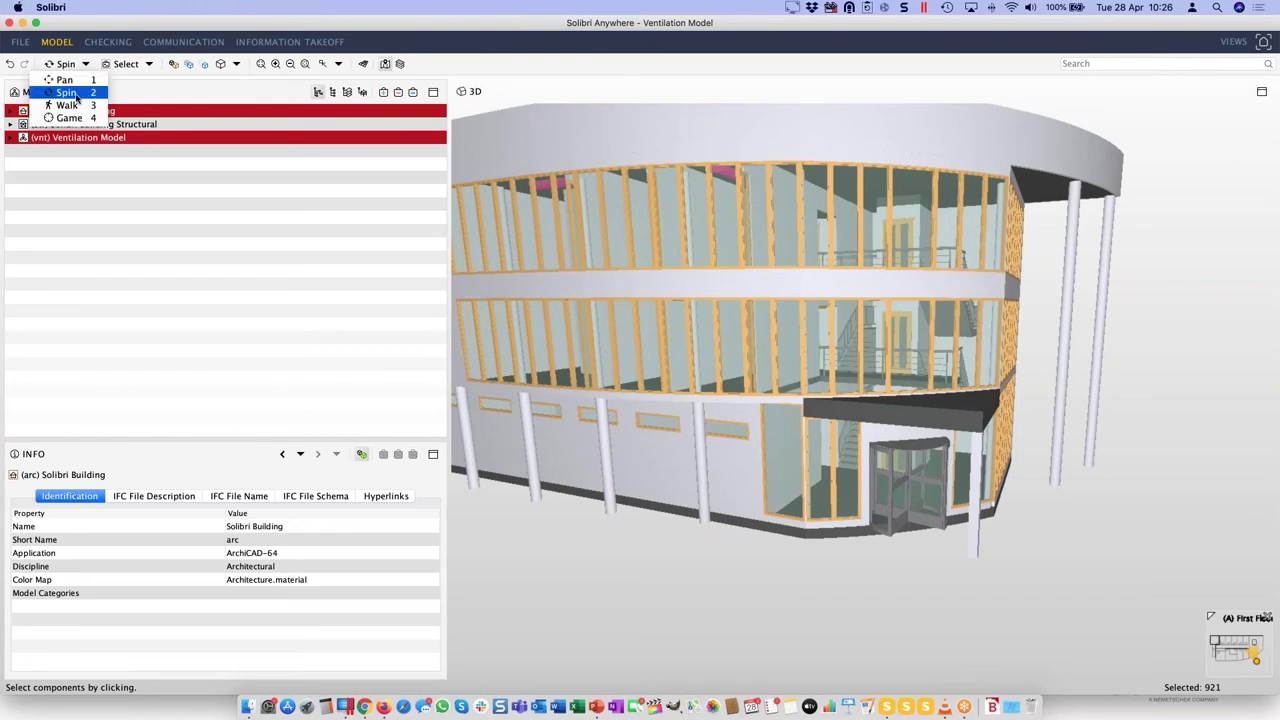
# - Set 3D navigation to Game mode and start moving toward the building
pyautogui.click(76, 94)
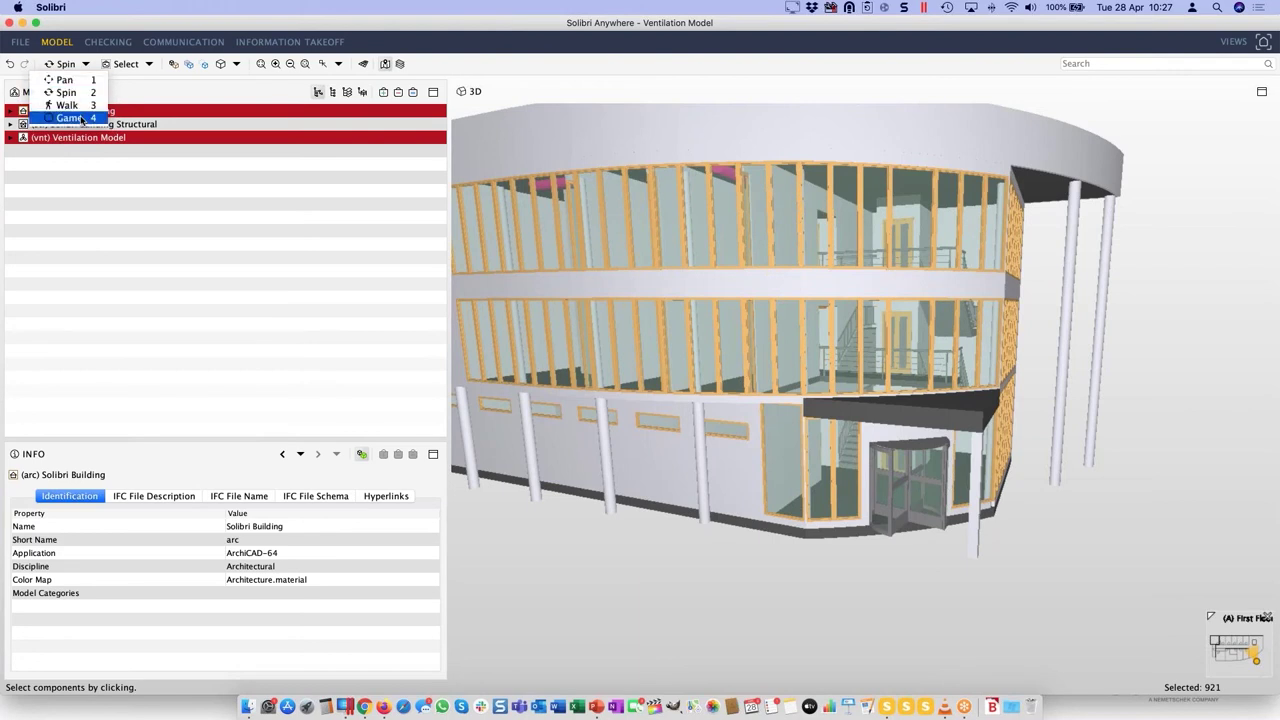
pyautogui.click(81, 118)
pyautogui.press('Up')
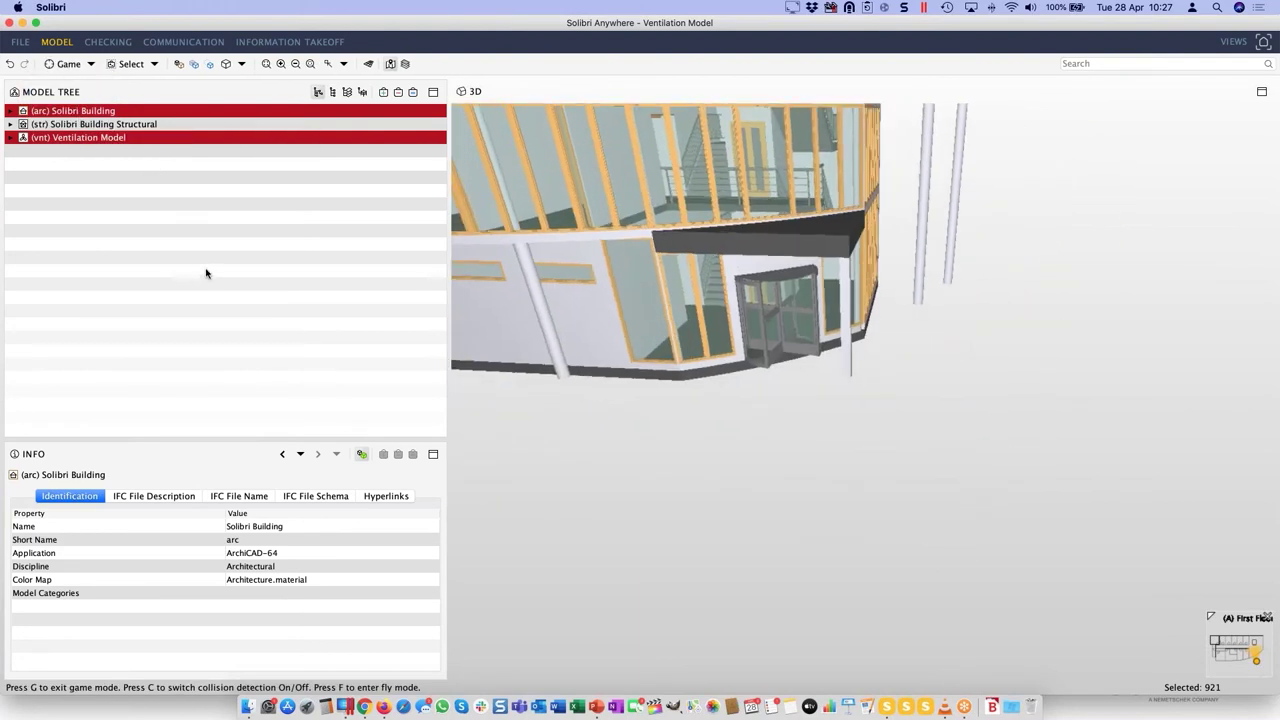
# - Approach at ground level and walk through the revolving door into the lobby
pyautogui.press('Up')
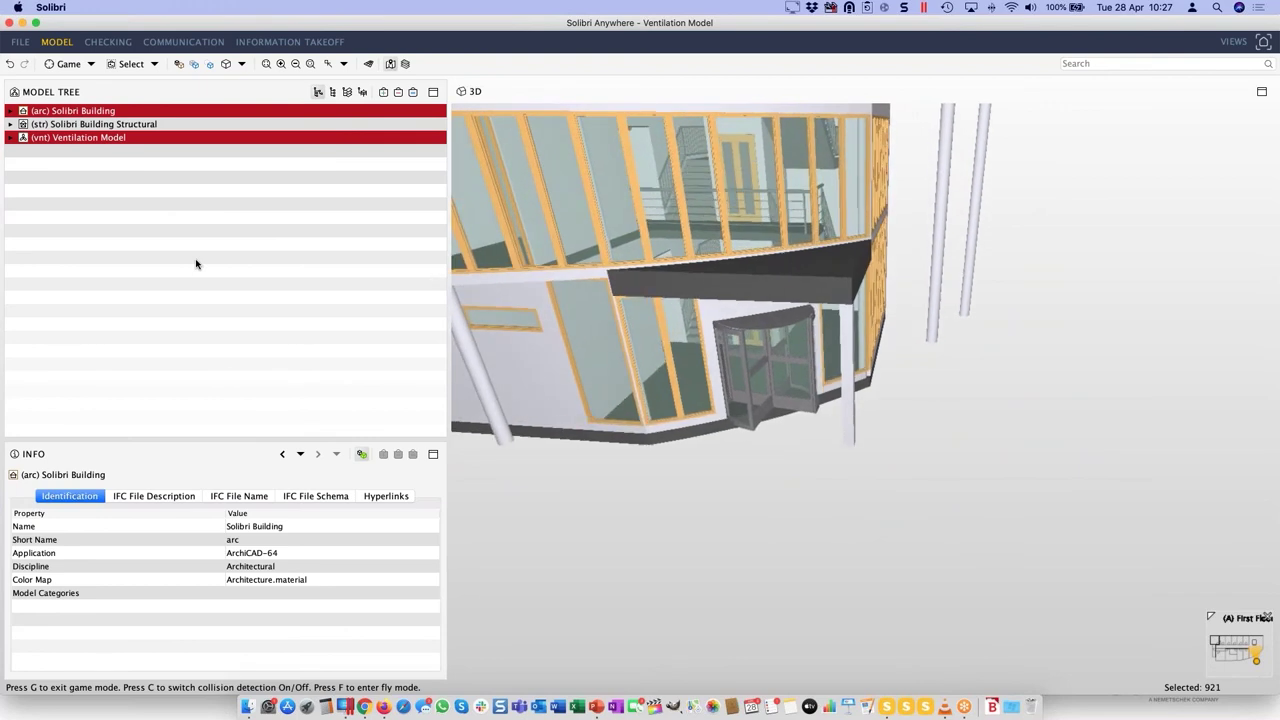
pyautogui.press('pagedown')
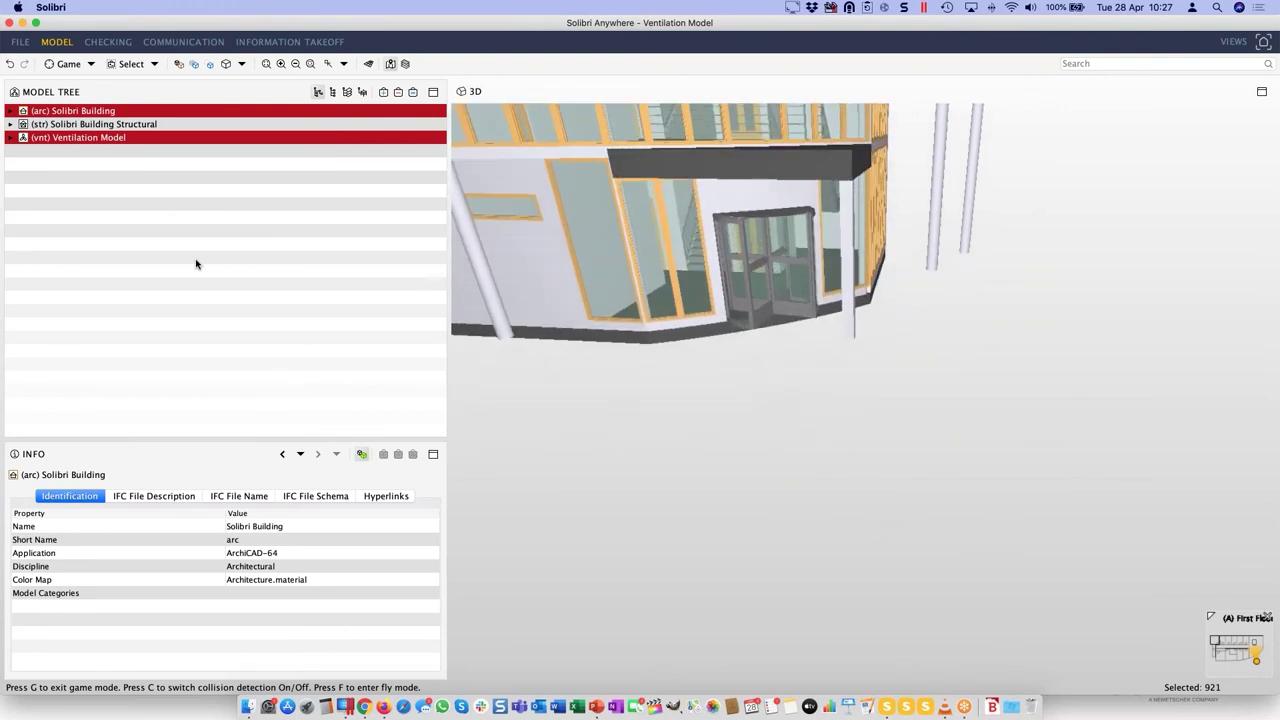
pyautogui.press('pagedown')
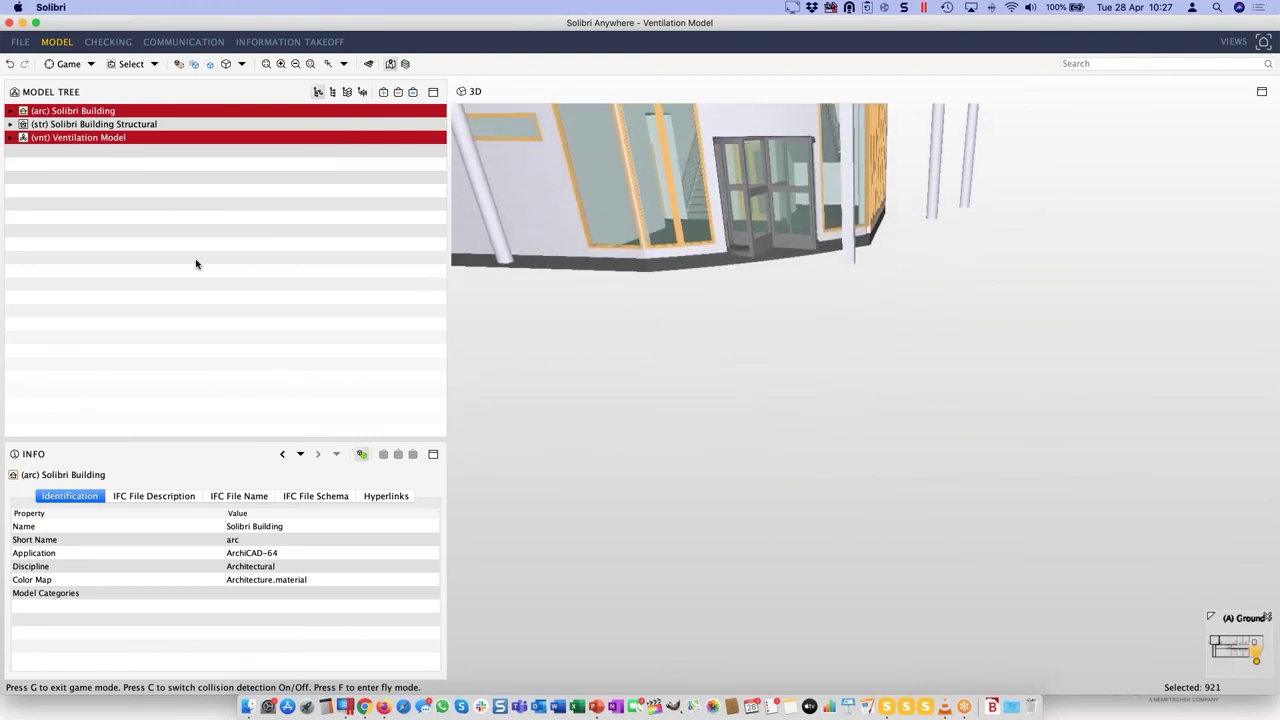
pyautogui.press('pageup')
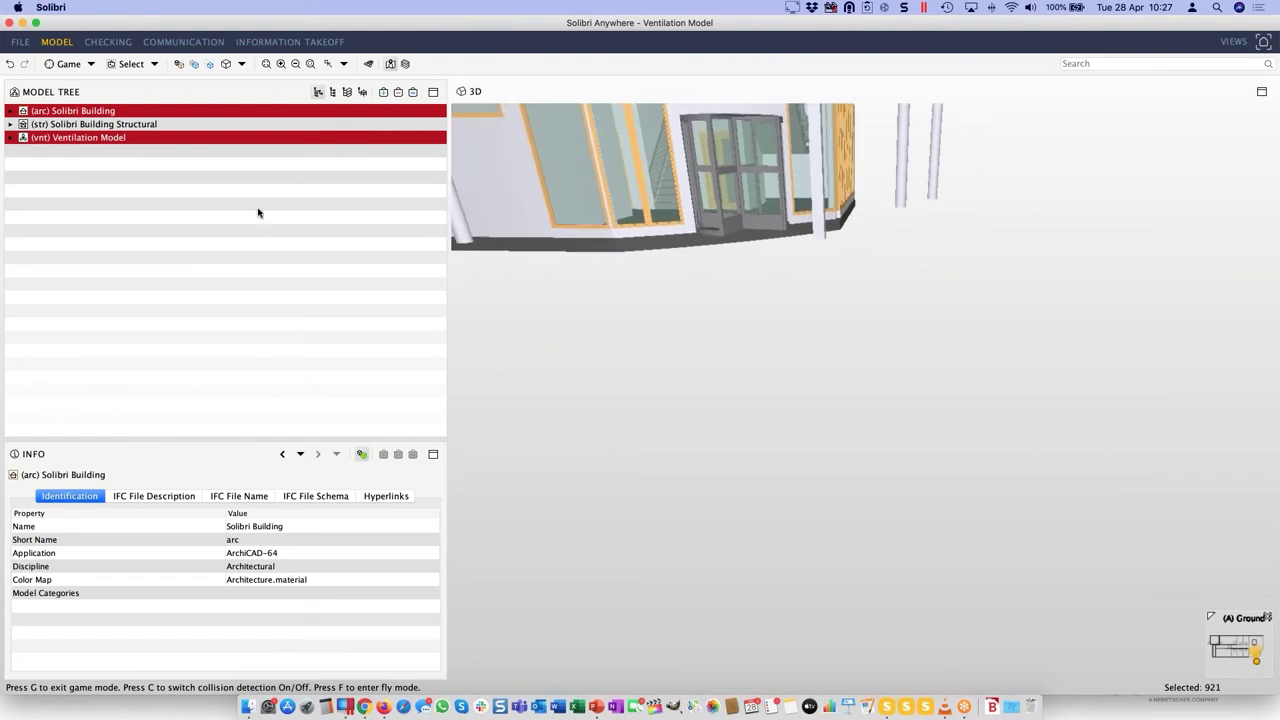
pyautogui.press('Up')
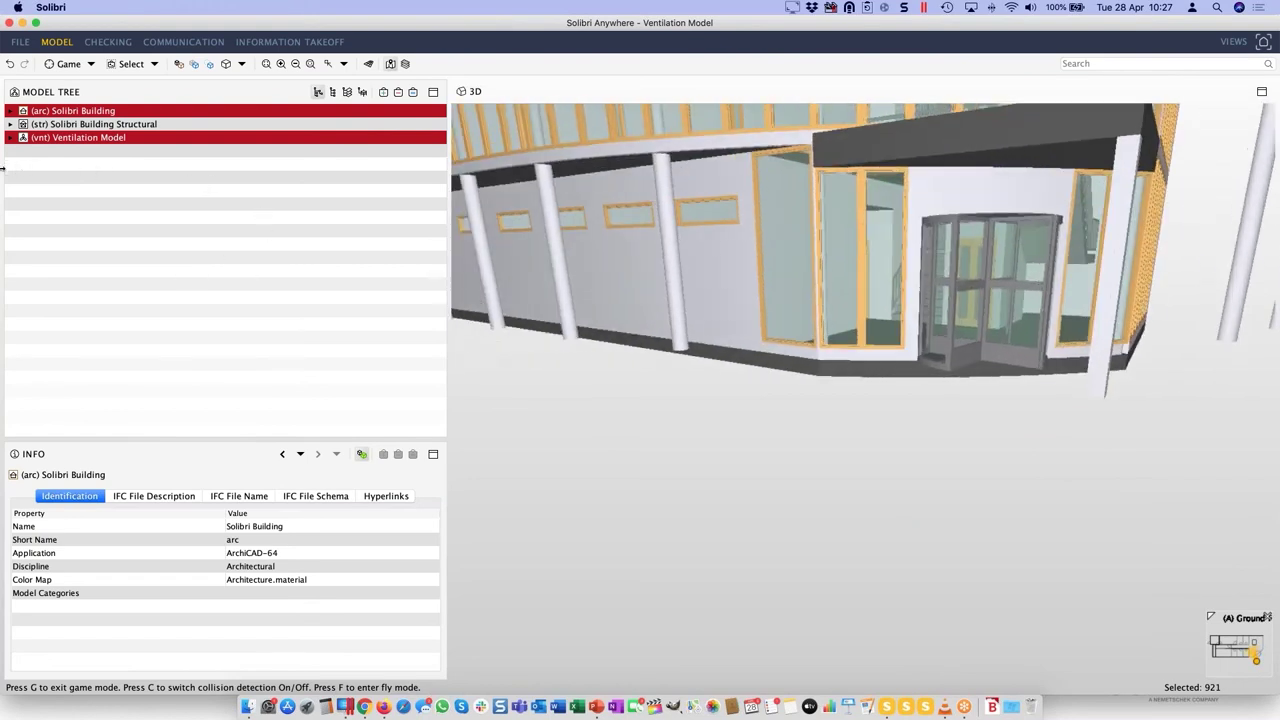
pyautogui.press('Up')
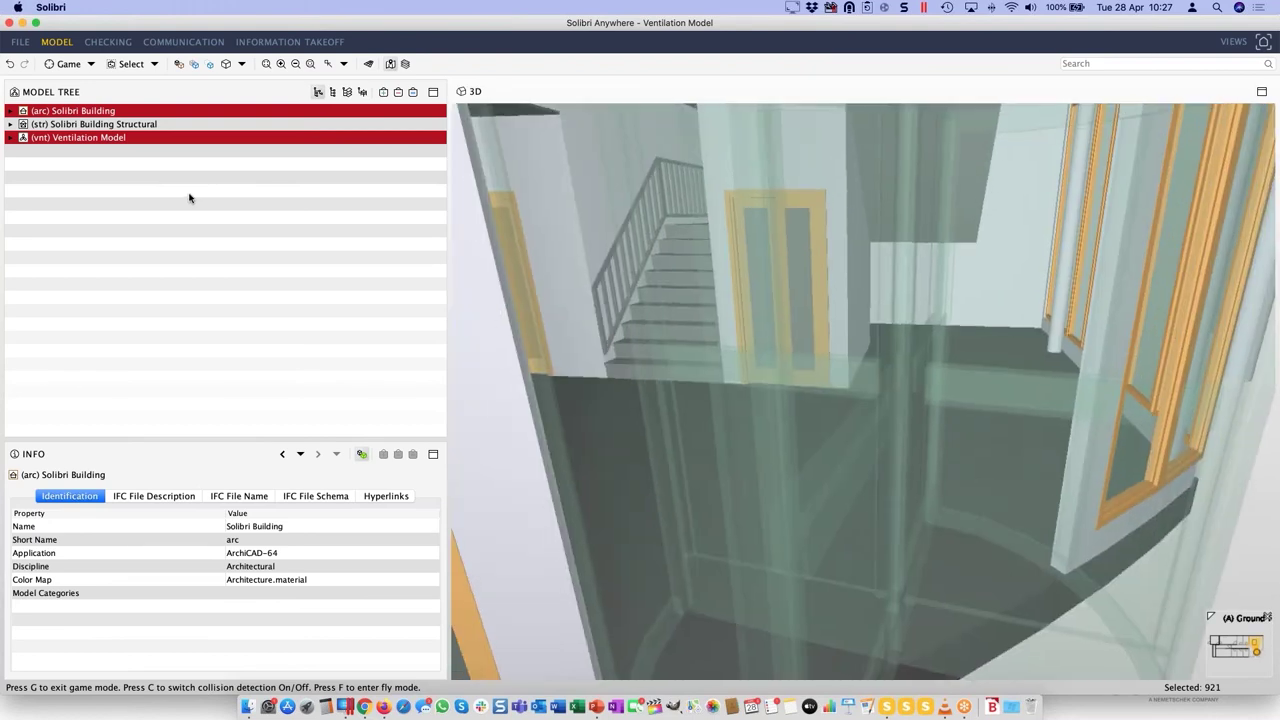
# - Look around the lobby, walk into the corridor and step in and out of the lift room
pyautogui.press('Right')
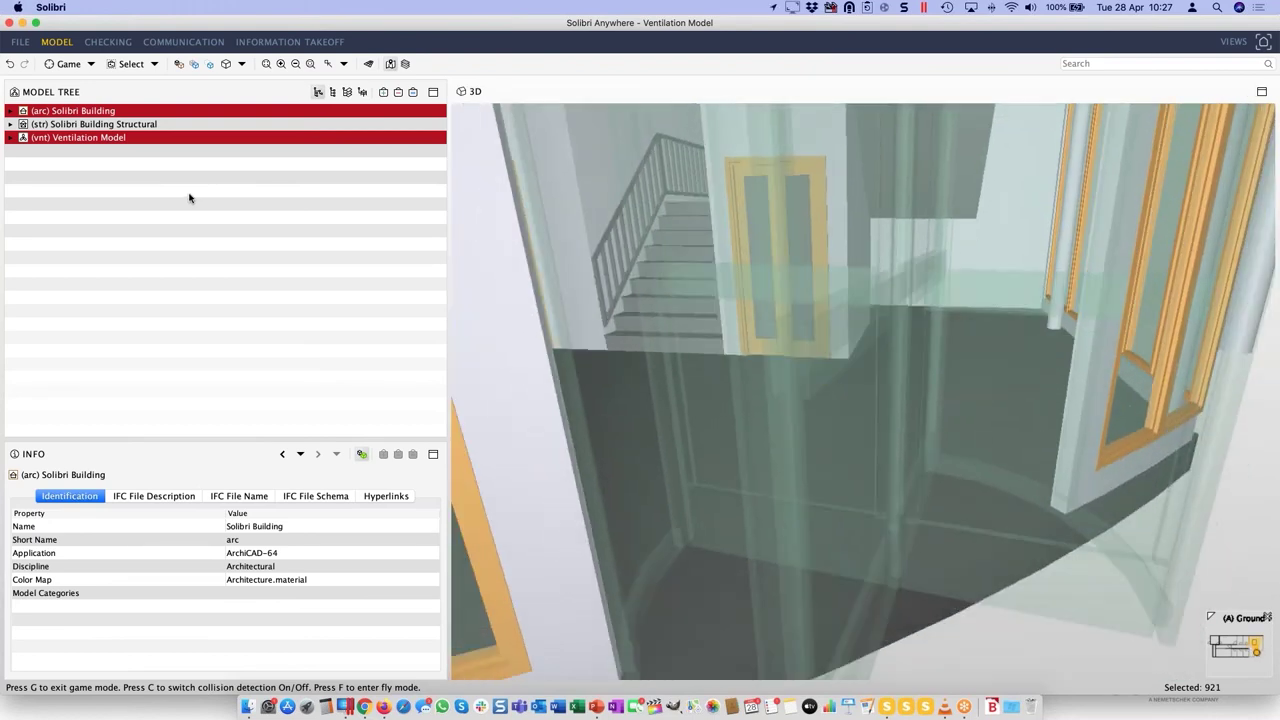
pyautogui.press('Left')
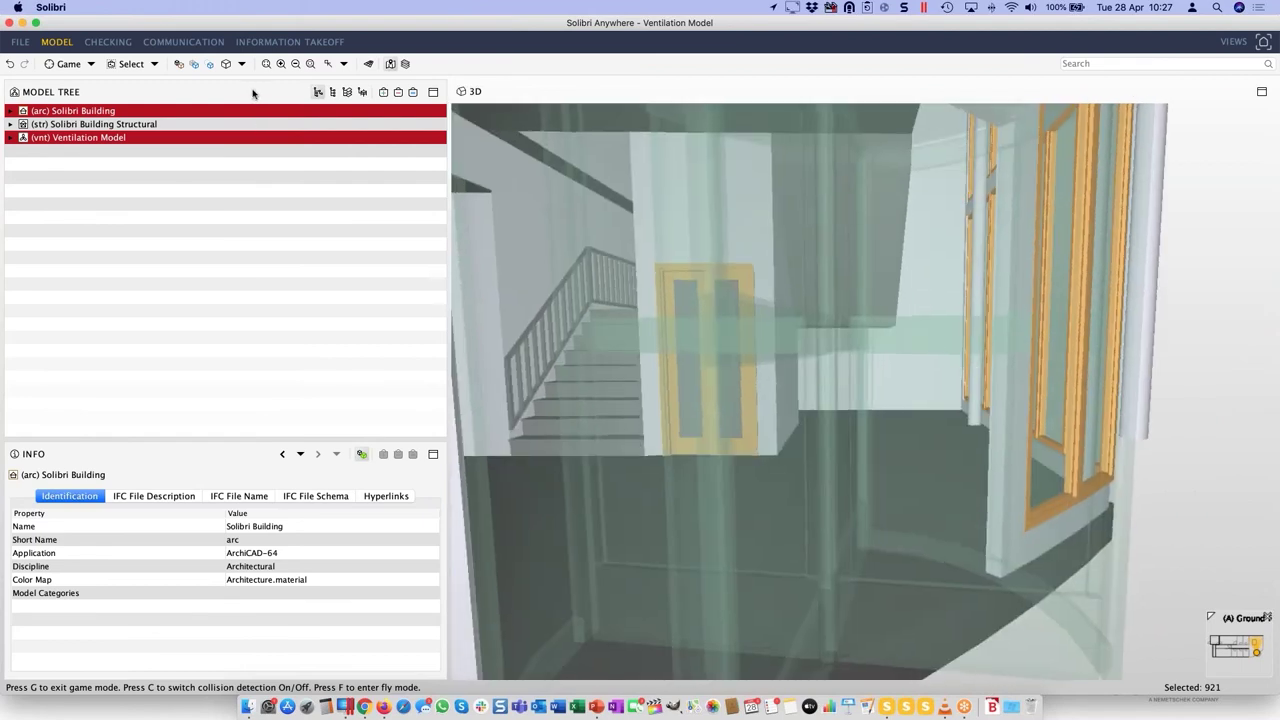
pyautogui.press('Left')
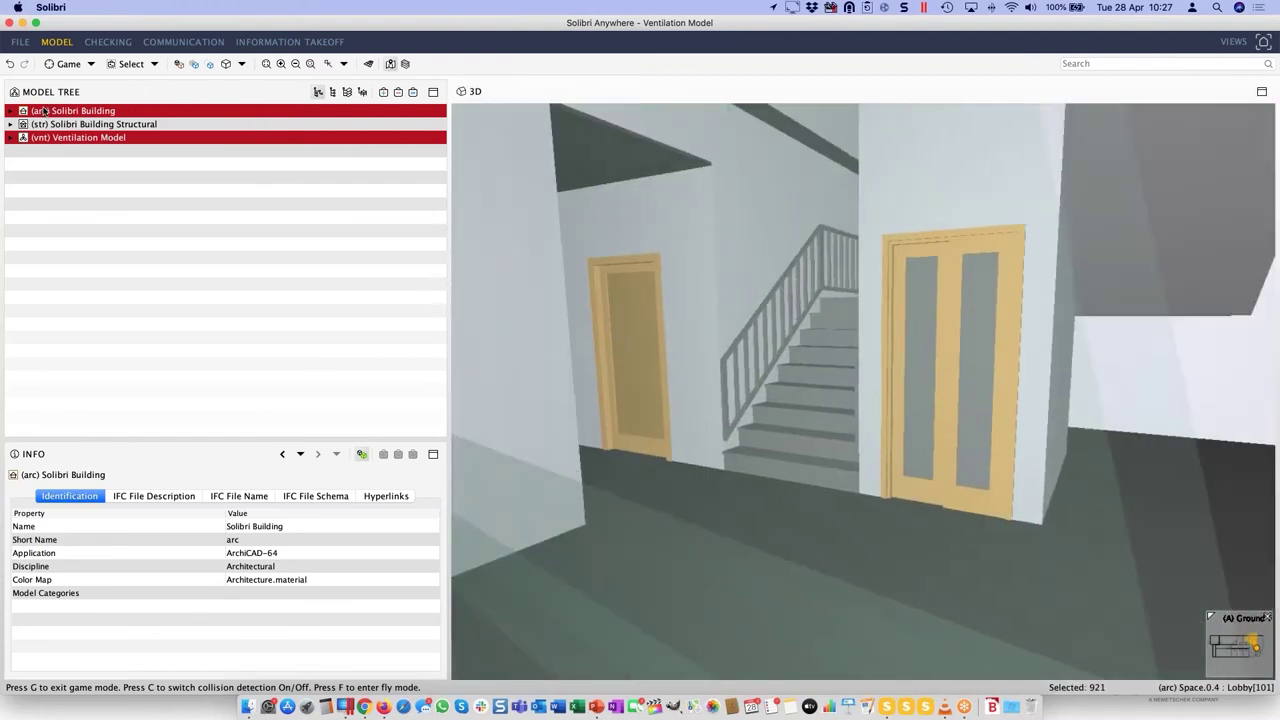
pyautogui.press('Up')
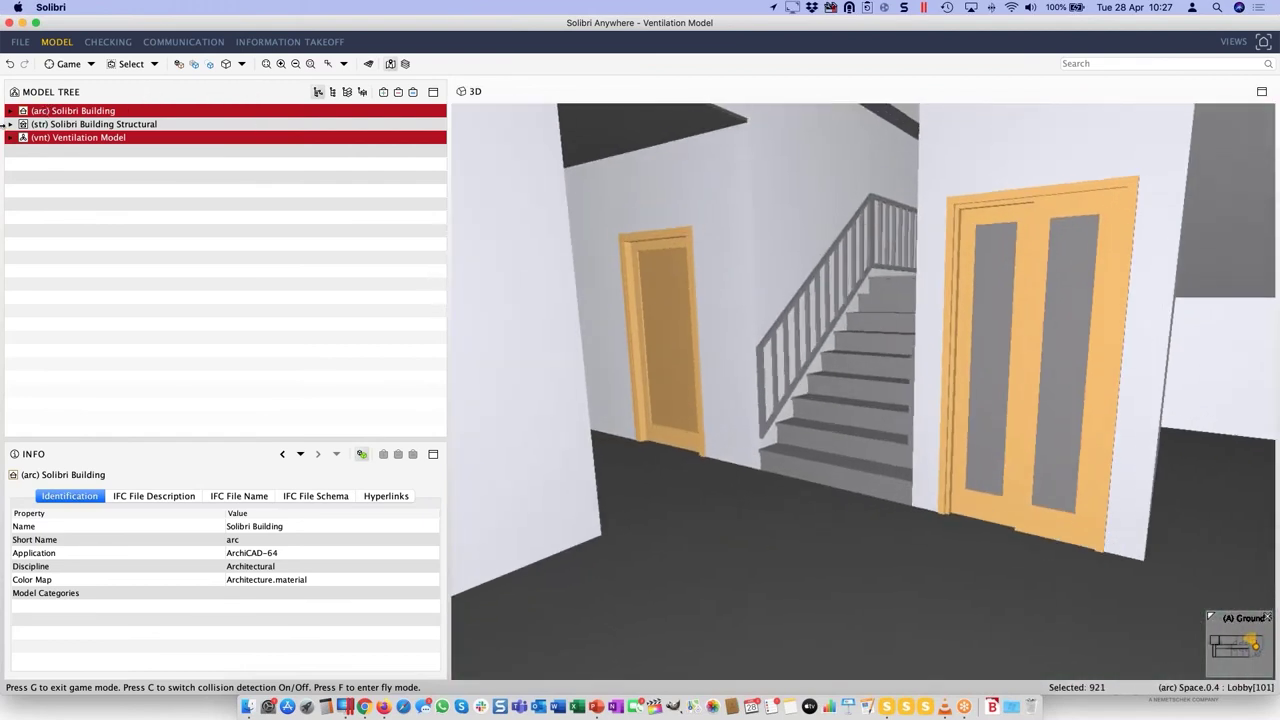
pyautogui.press('Right')
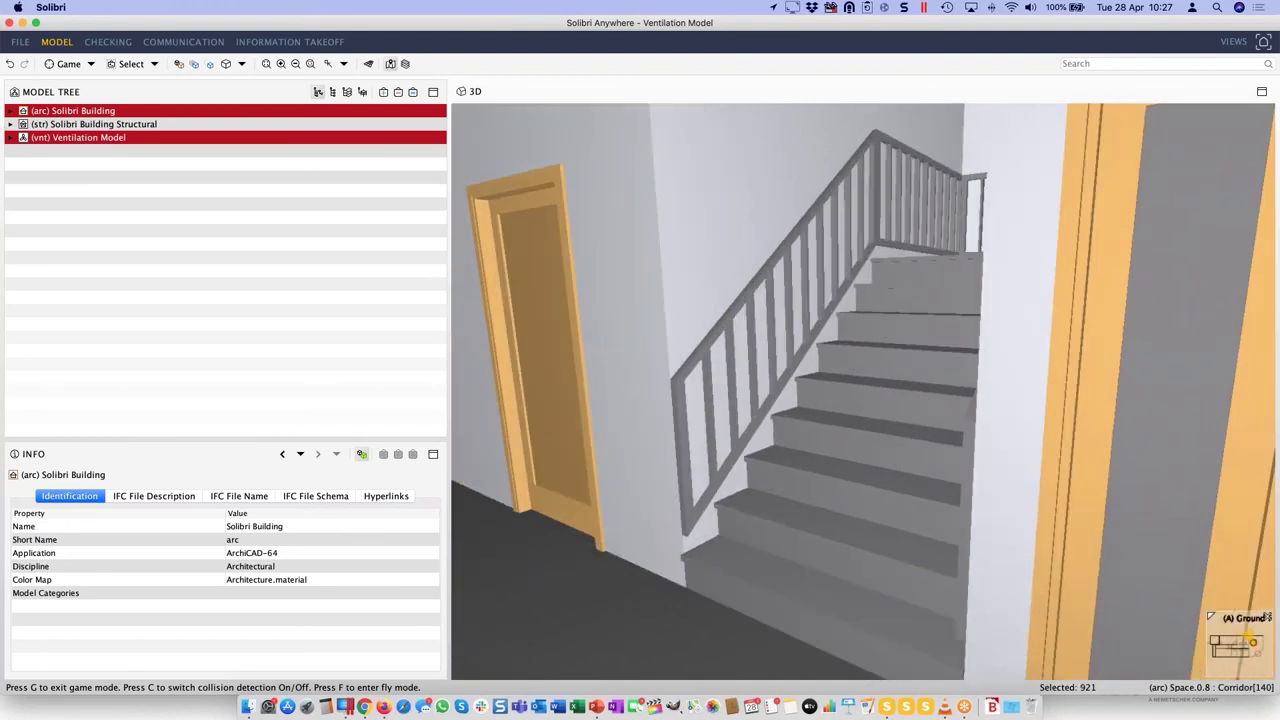
pyautogui.press('Up')
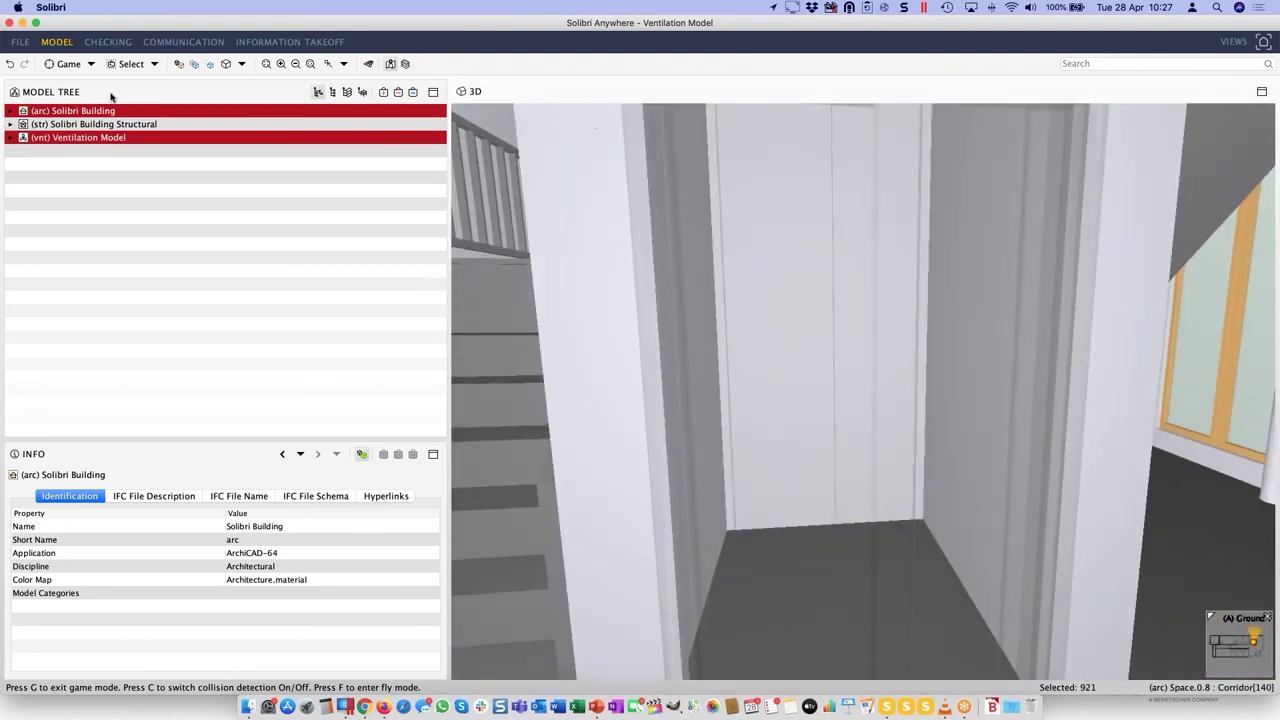
pyautogui.press('Down')
pyautogui.press('Left')
pyautogui.press('Right')
pyautogui.press('Right')
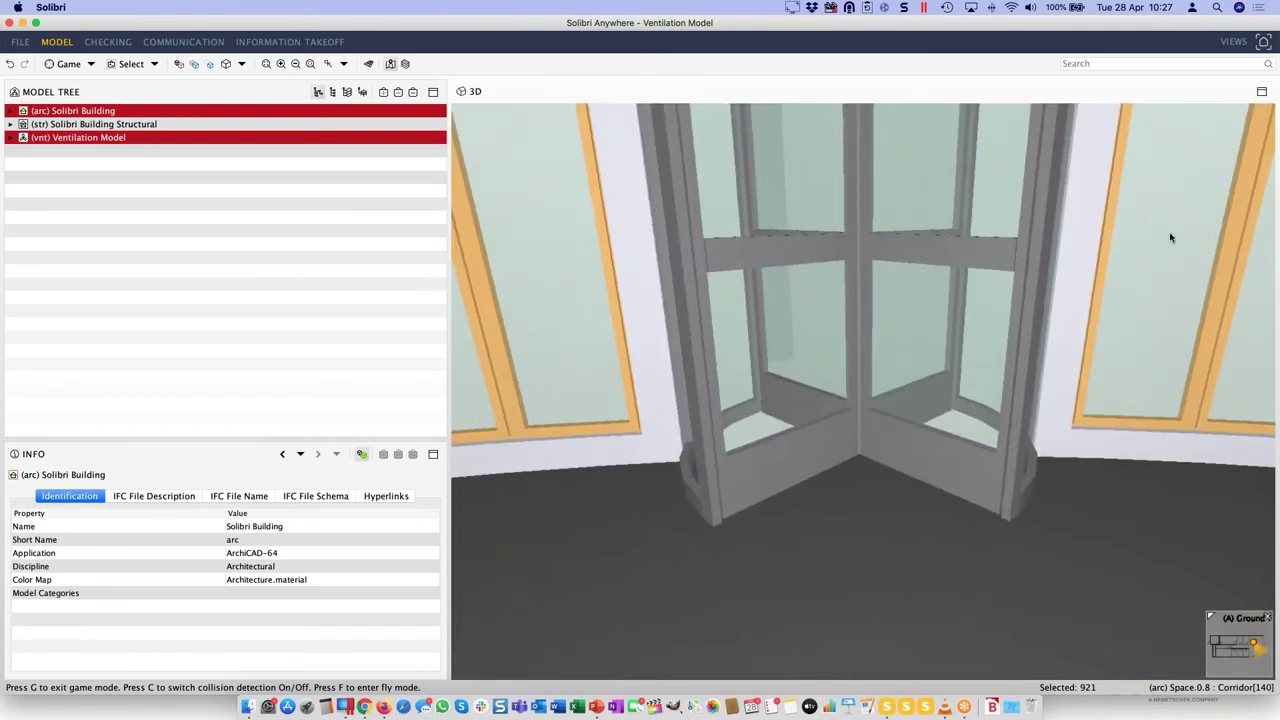
# - Look across the curtain wall and walk past the stair wall into the room
pyautogui.moveTo(1171, 237); pyautogui.dragTo(11, 303)
pyautogui.moveTo(869, 305); pyautogui.dragTo(1277, 318)
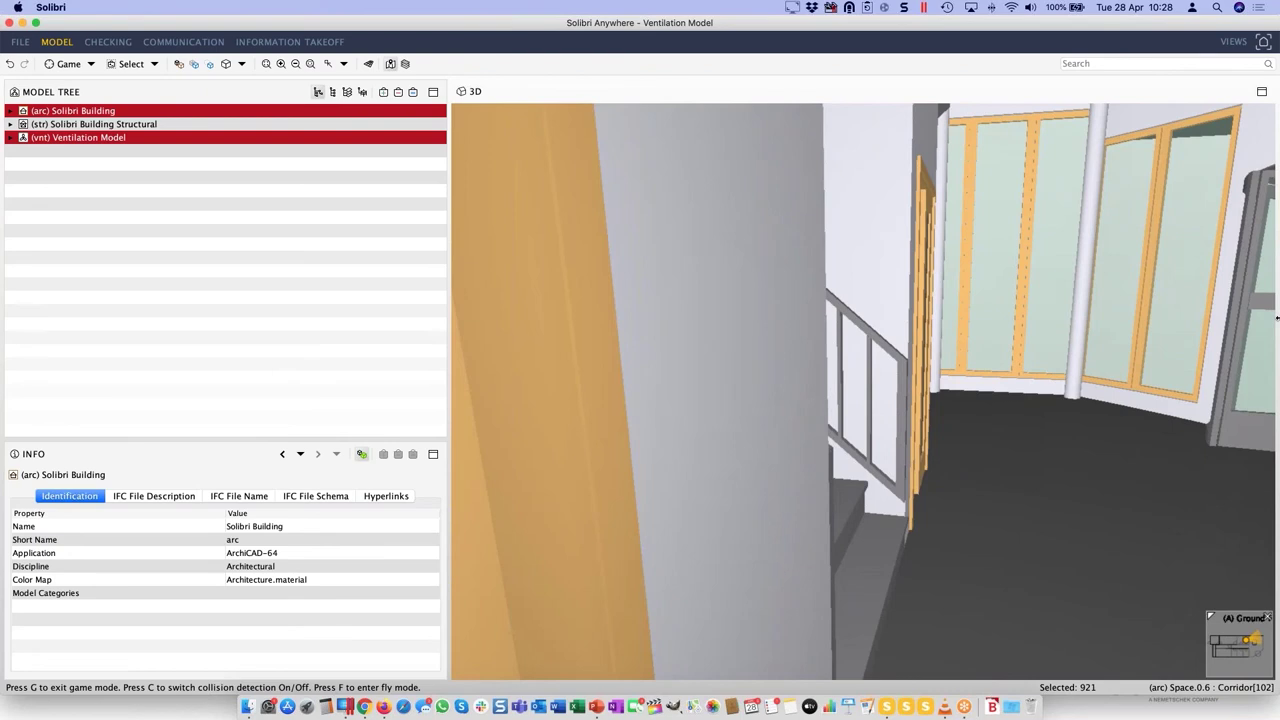
pyautogui.moveTo(1277, 318); pyautogui.dragTo(1277, 330)
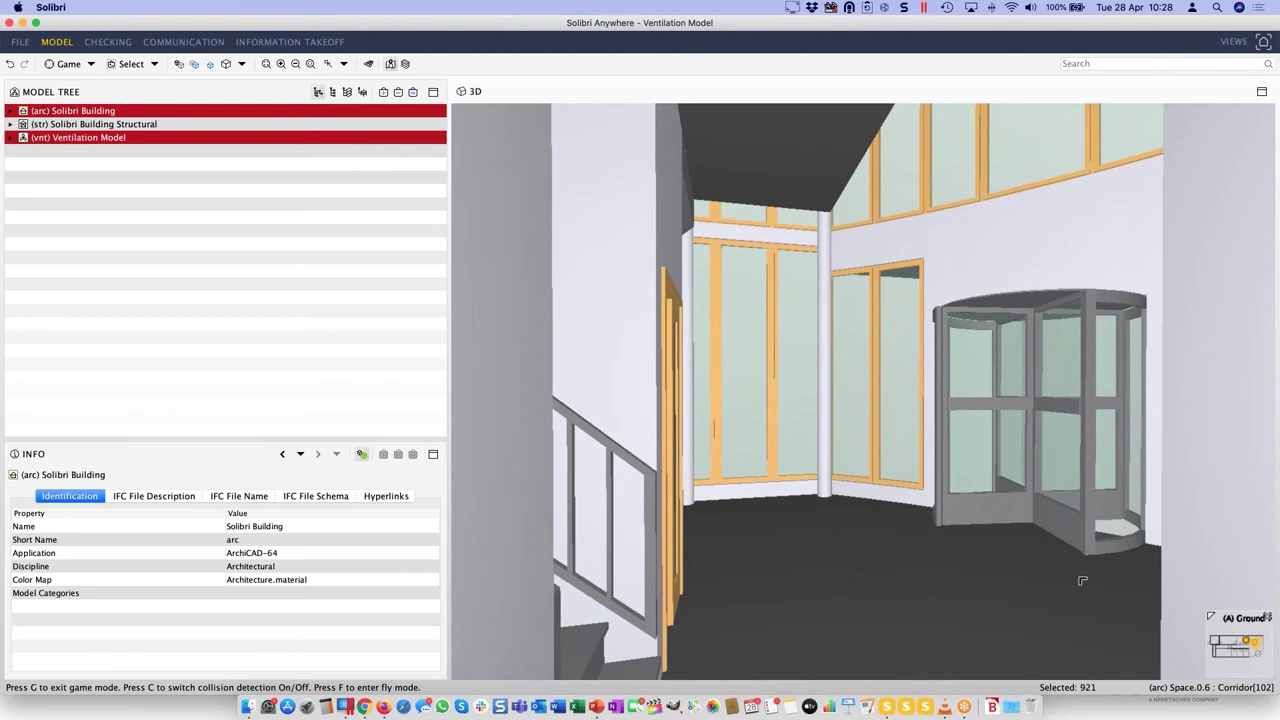
# - Reposition the viewpoint from the Ground Floor plan map and walk toward the revolving door
pyautogui.moveTo(1108, 597)
pyautogui.scroll(5, 1168, 628)
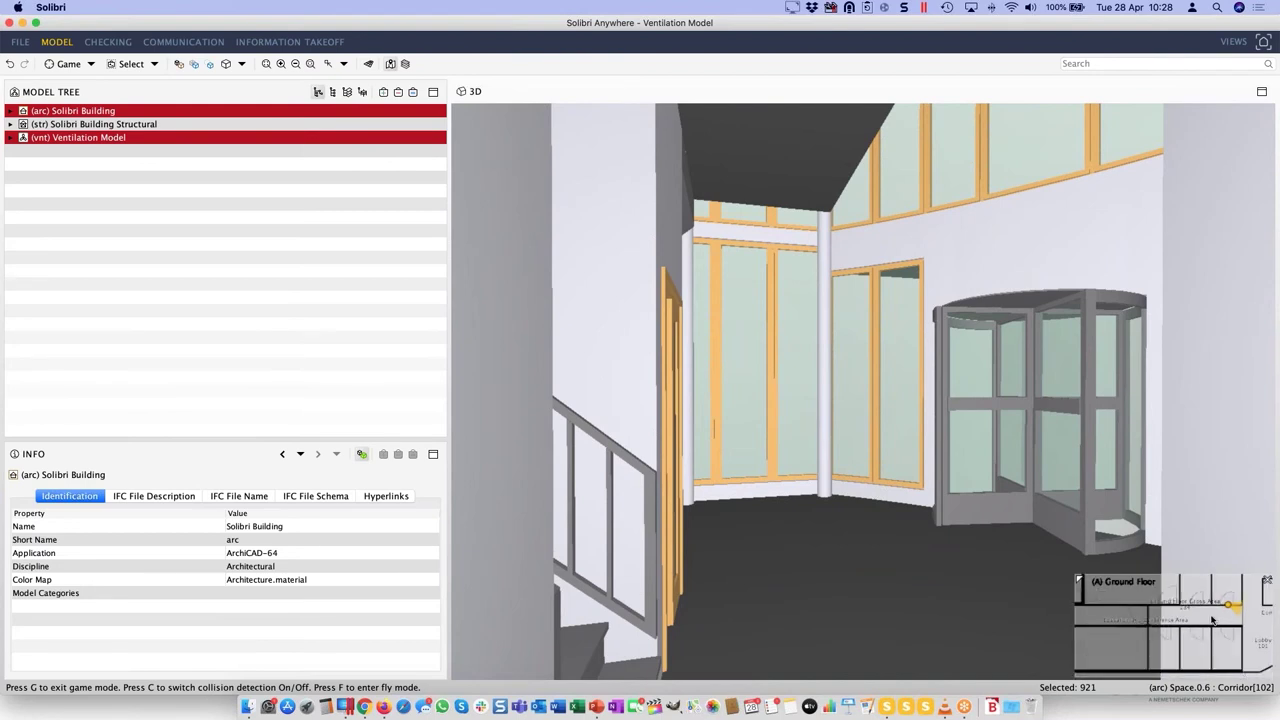
pyautogui.click(1190, 615)
pyautogui.press('Up')
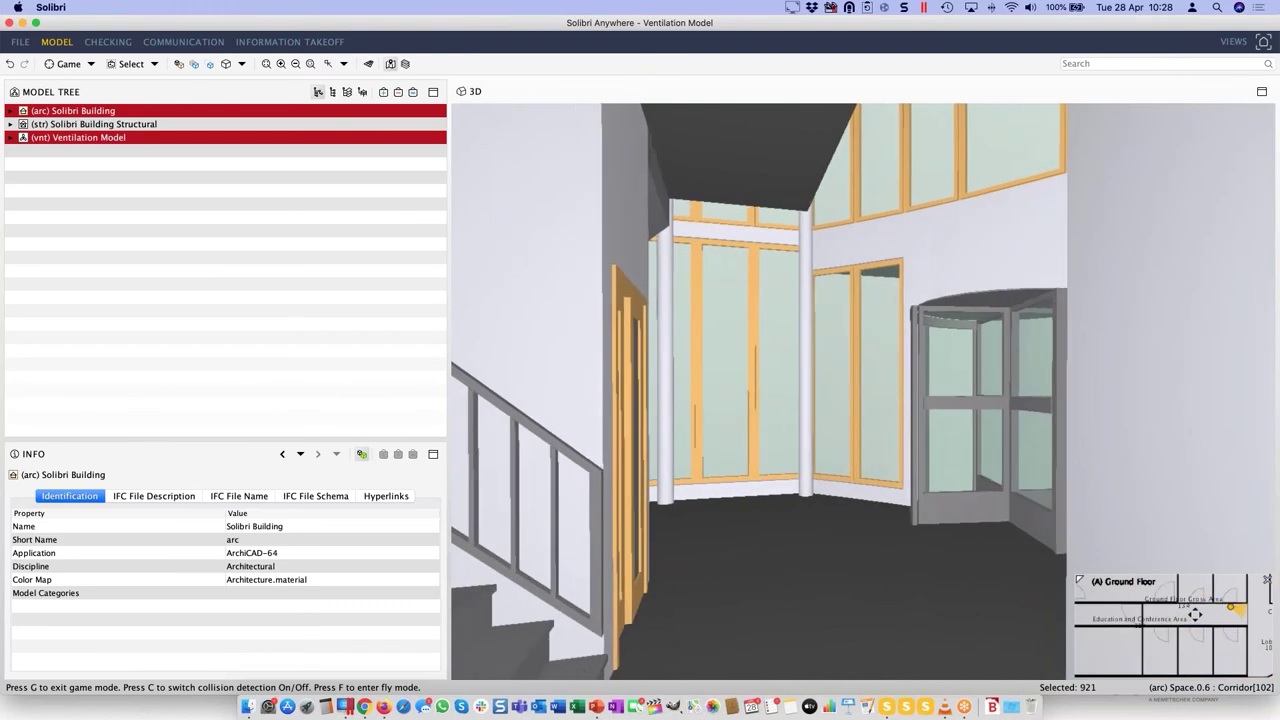
pyautogui.press('Up')
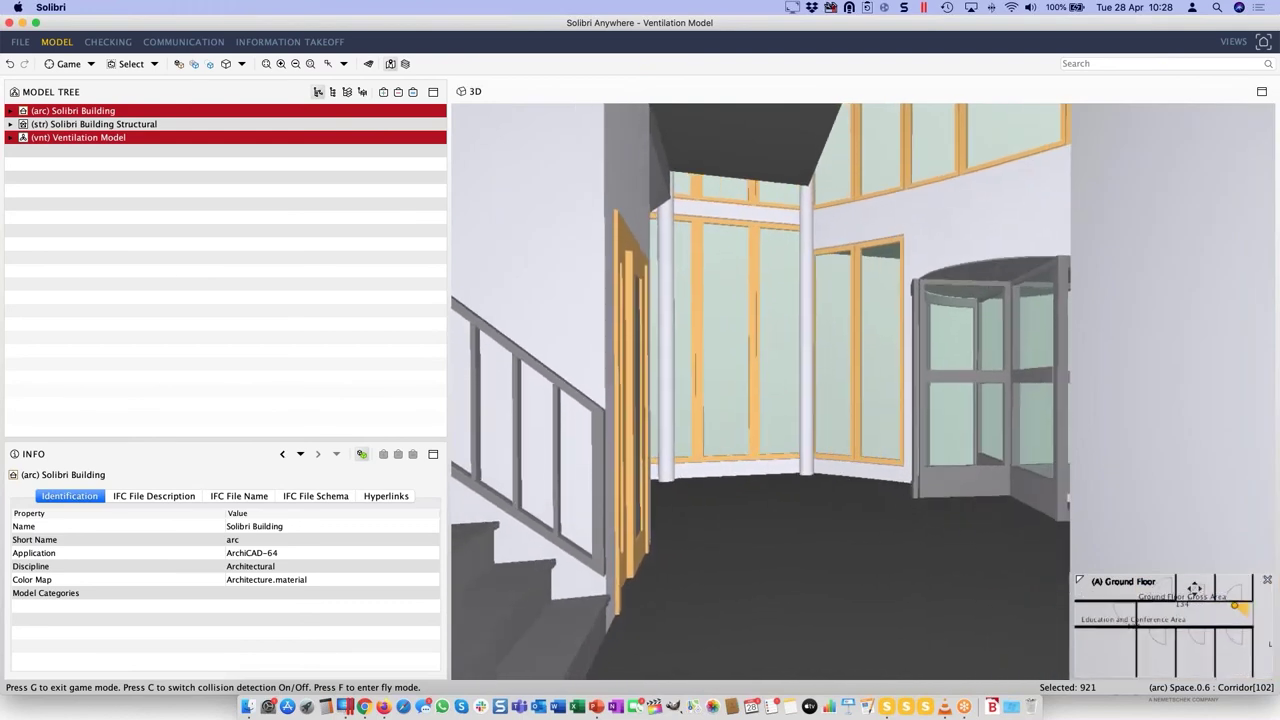
pyautogui.moveTo(1195, 643); pyautogui.dragTo(1195, 630)
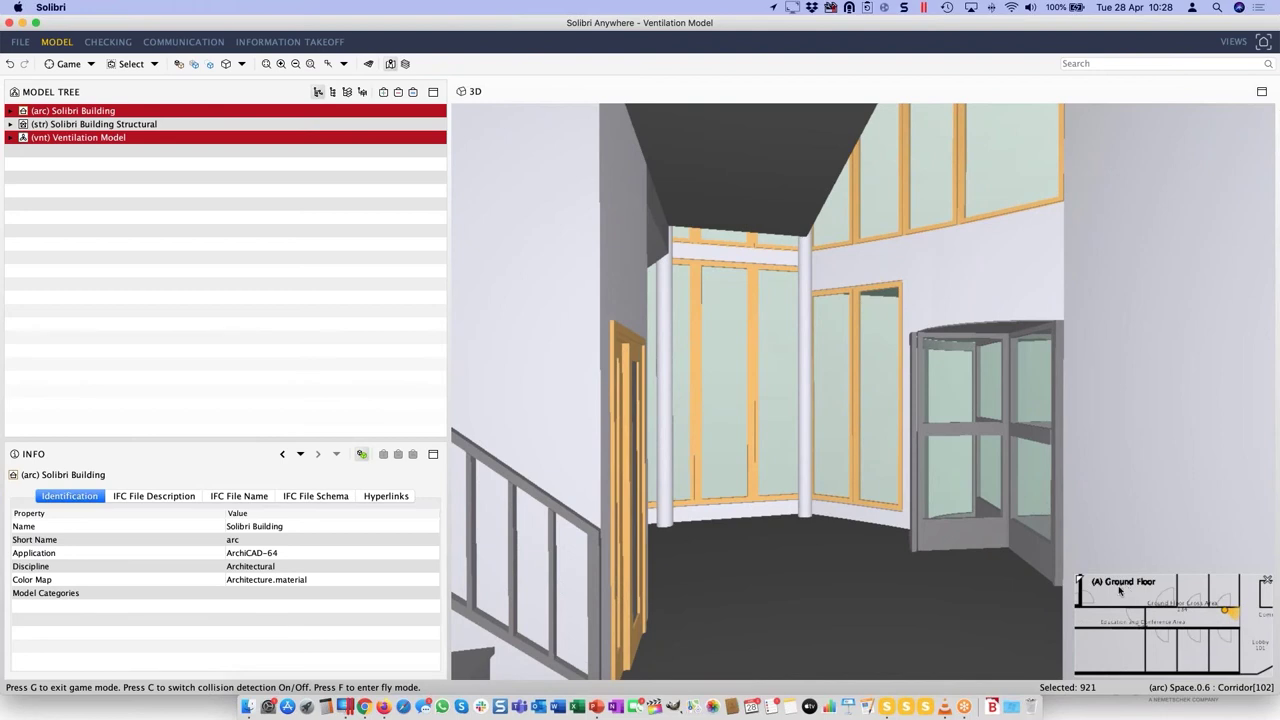
# - Jump the camera via the plan map to the revolving entrance door and bring up the floor list
pyautogui.click(1119, 590)
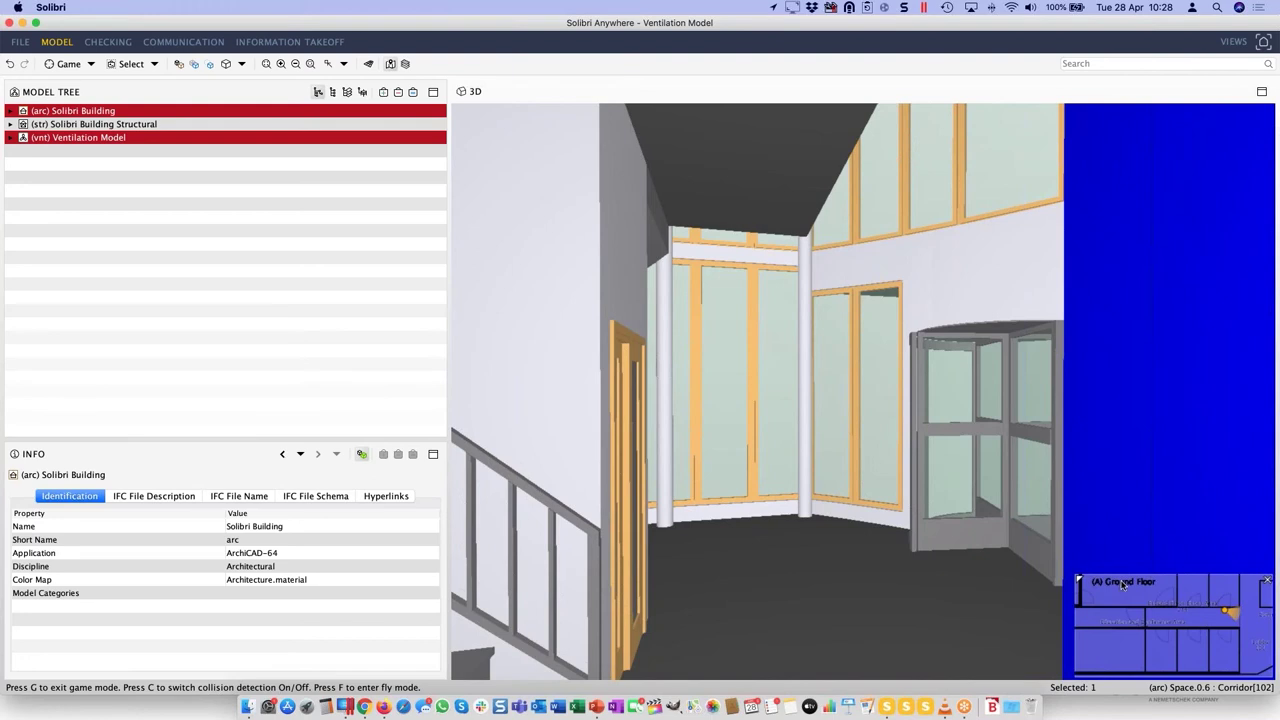
pyautogui.rightClick(1130, 585)
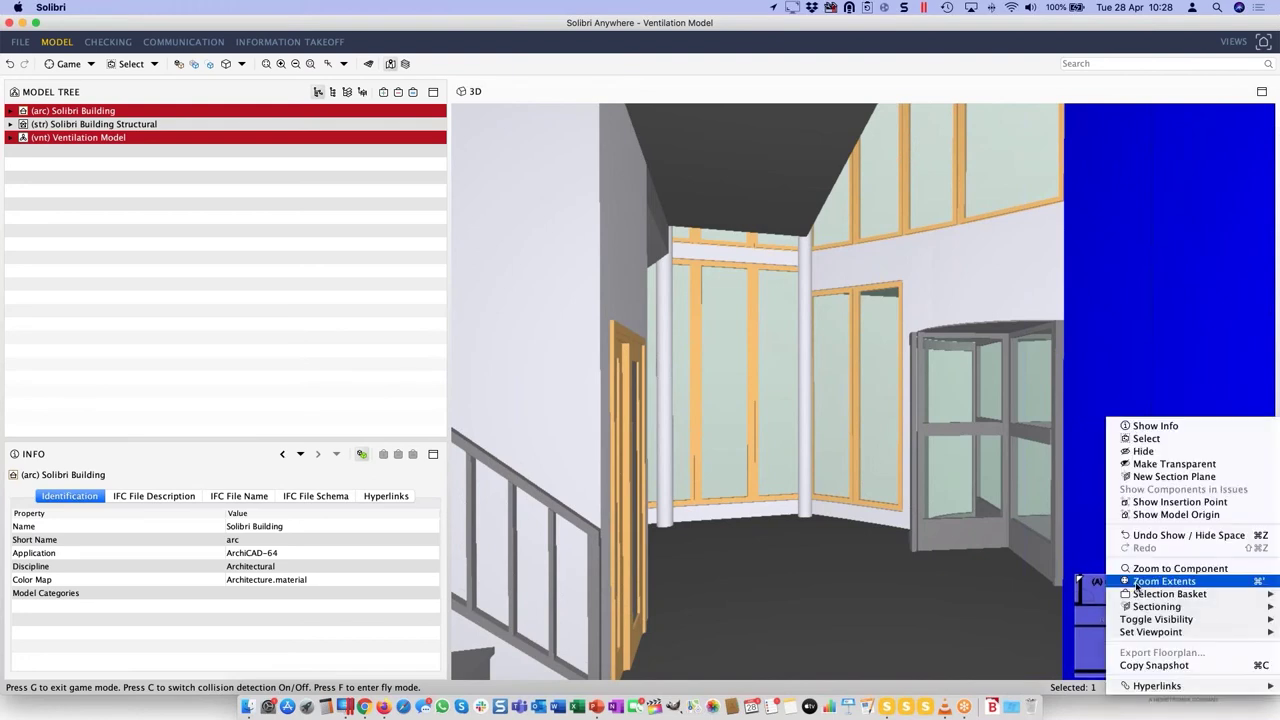
pyautogui.click(1100, 585)
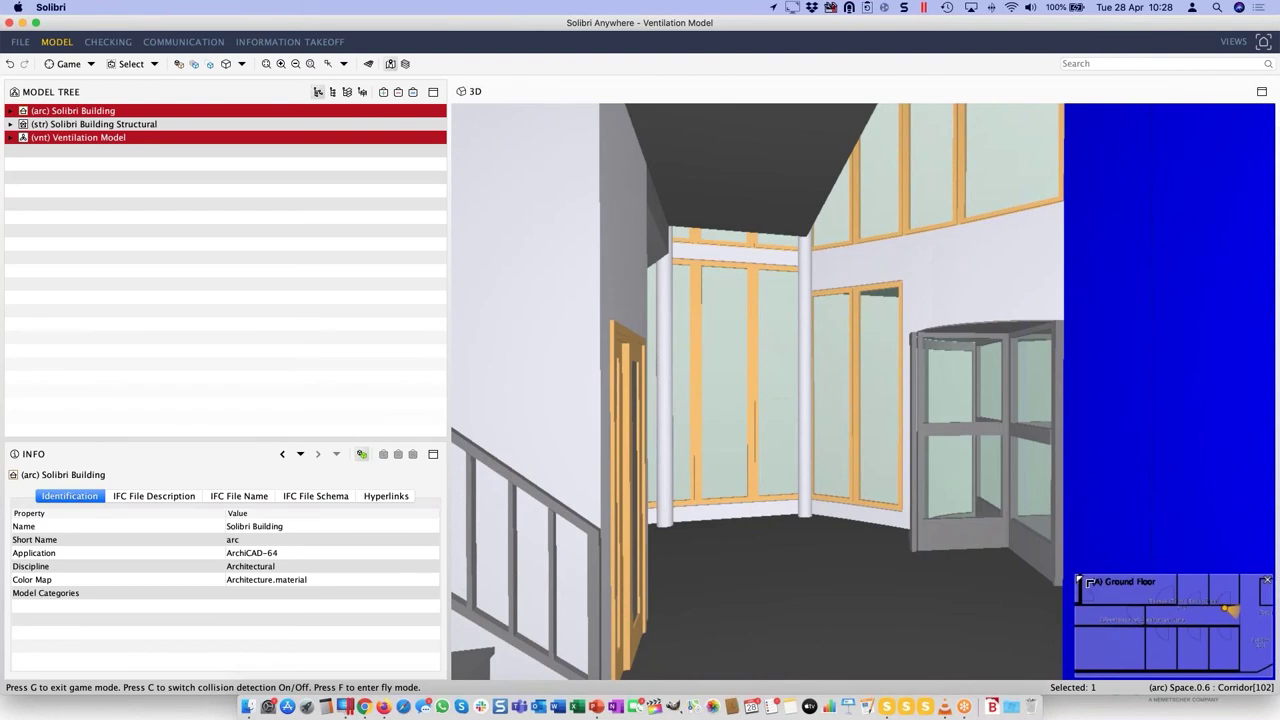
pyautogui.moveTo(1086, 580); pyautogui.dragTo(1090, 584)
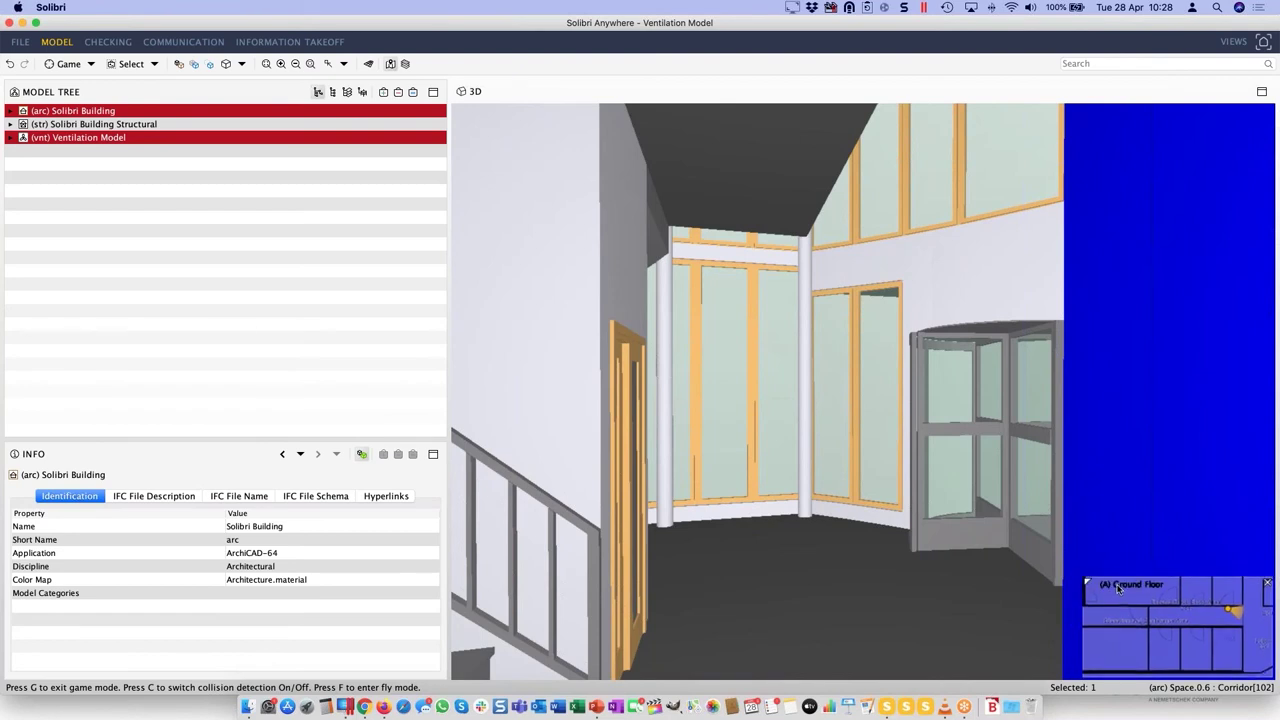
pyautogui.click(1108, 592)
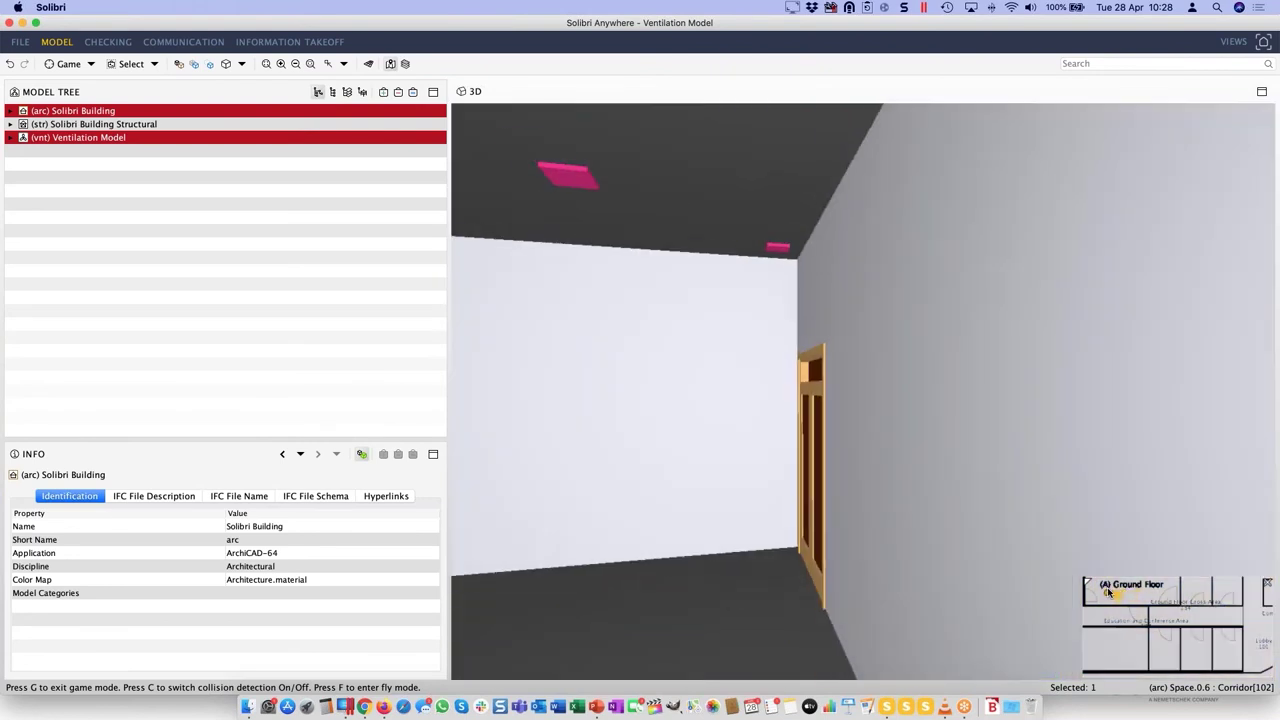
pyautogui.click(1108, 655)
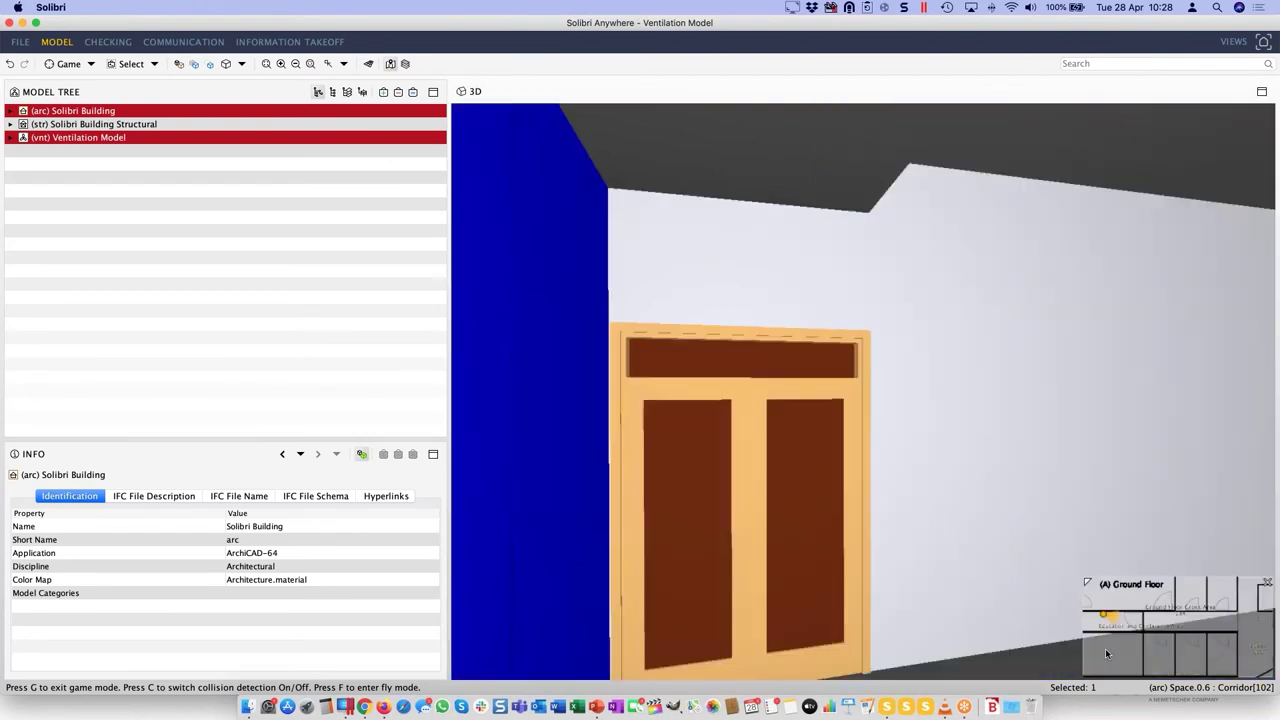
pyautogui.click(1249, 652)
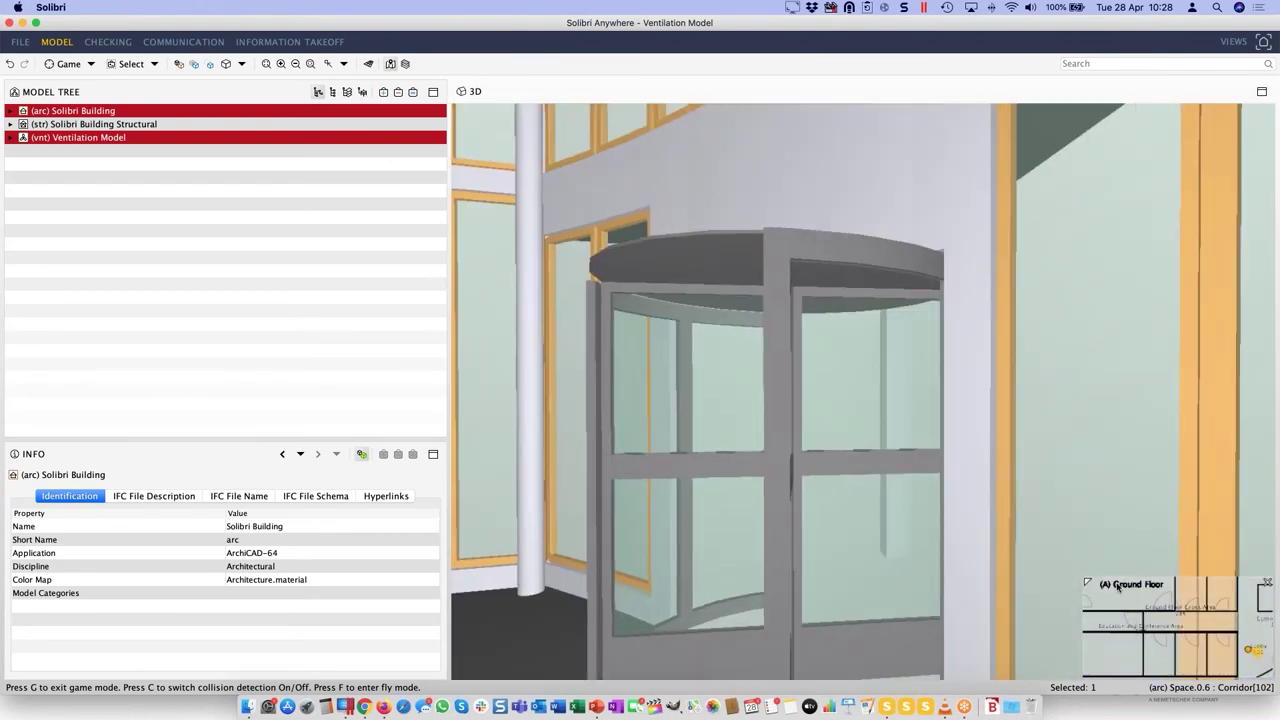
pyautogui.click(1116, 588)
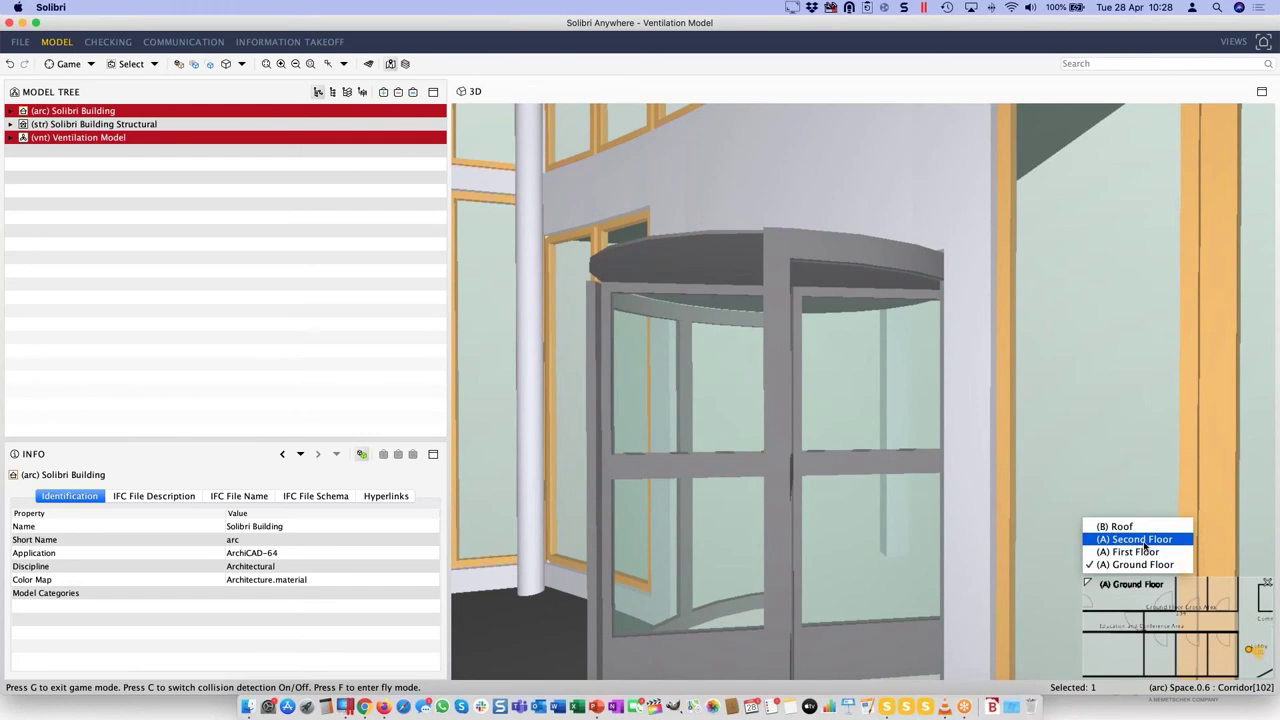
# - Move the walkthrough to First Floor, then Second Floor, and turn toward the columns
pyautogui.click(1142, 552)
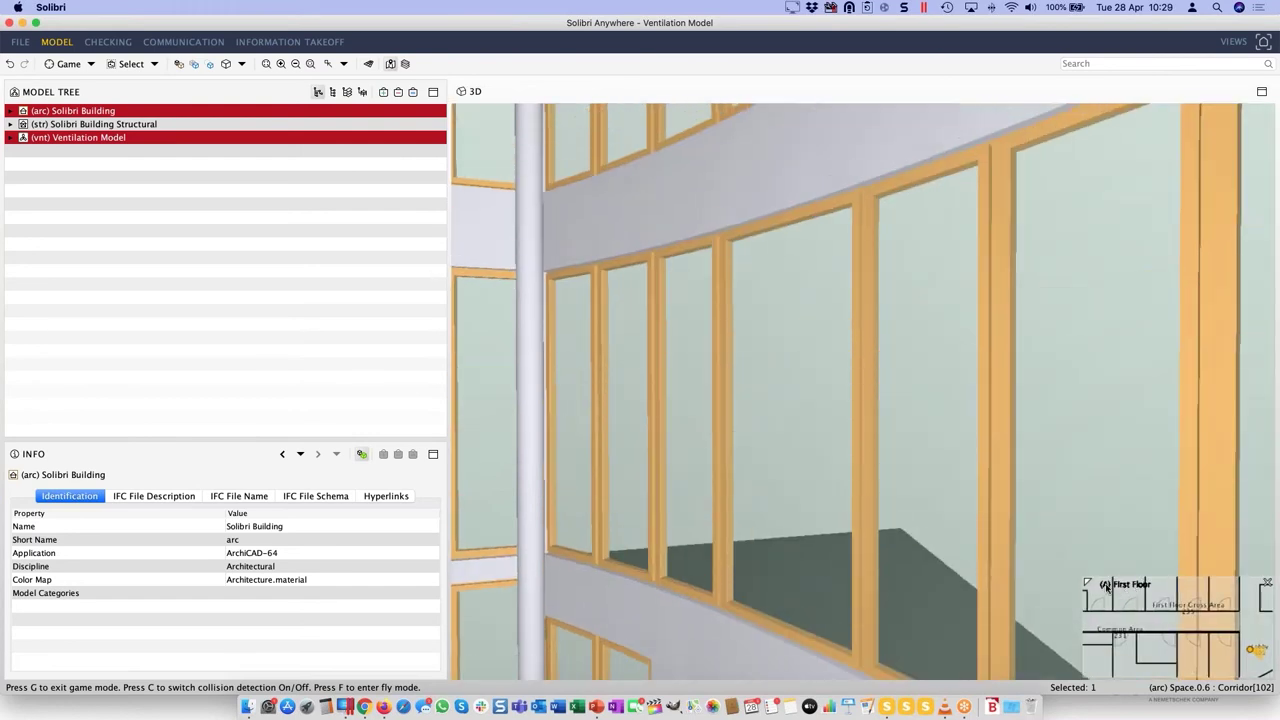
pyautogui.rightClick(1107, 588)
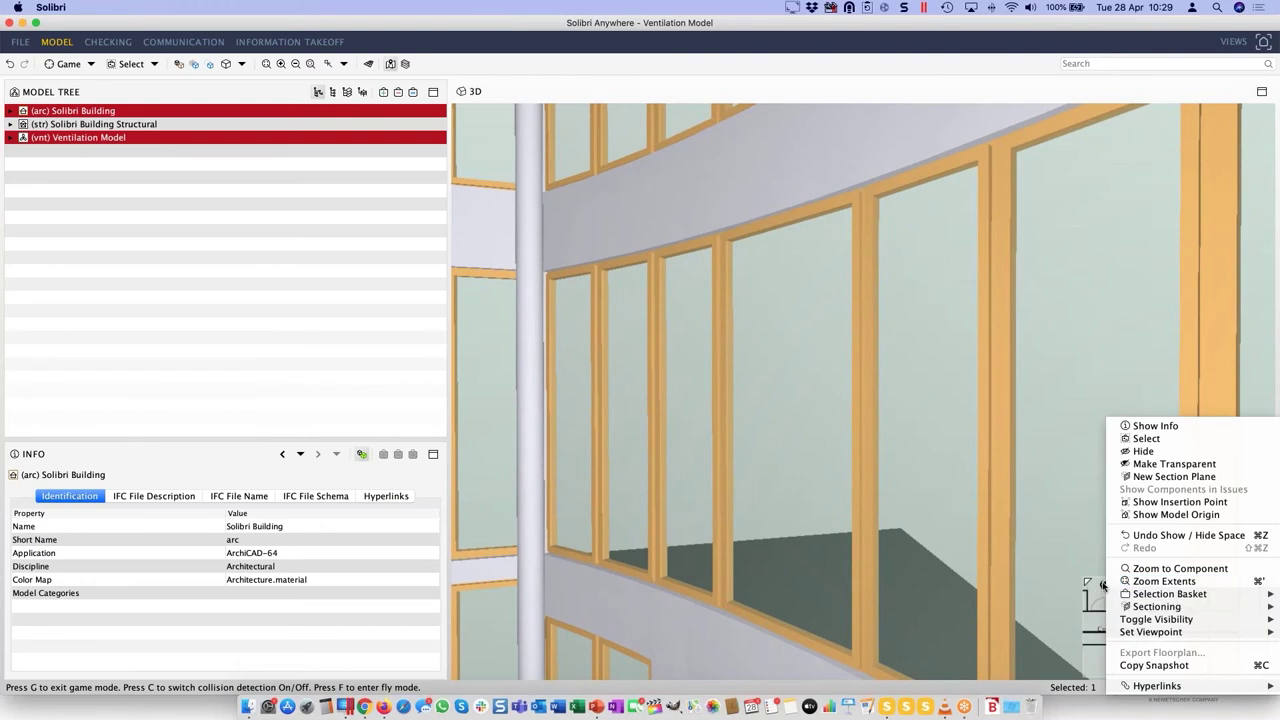
pyautogui.click(1104, 585)
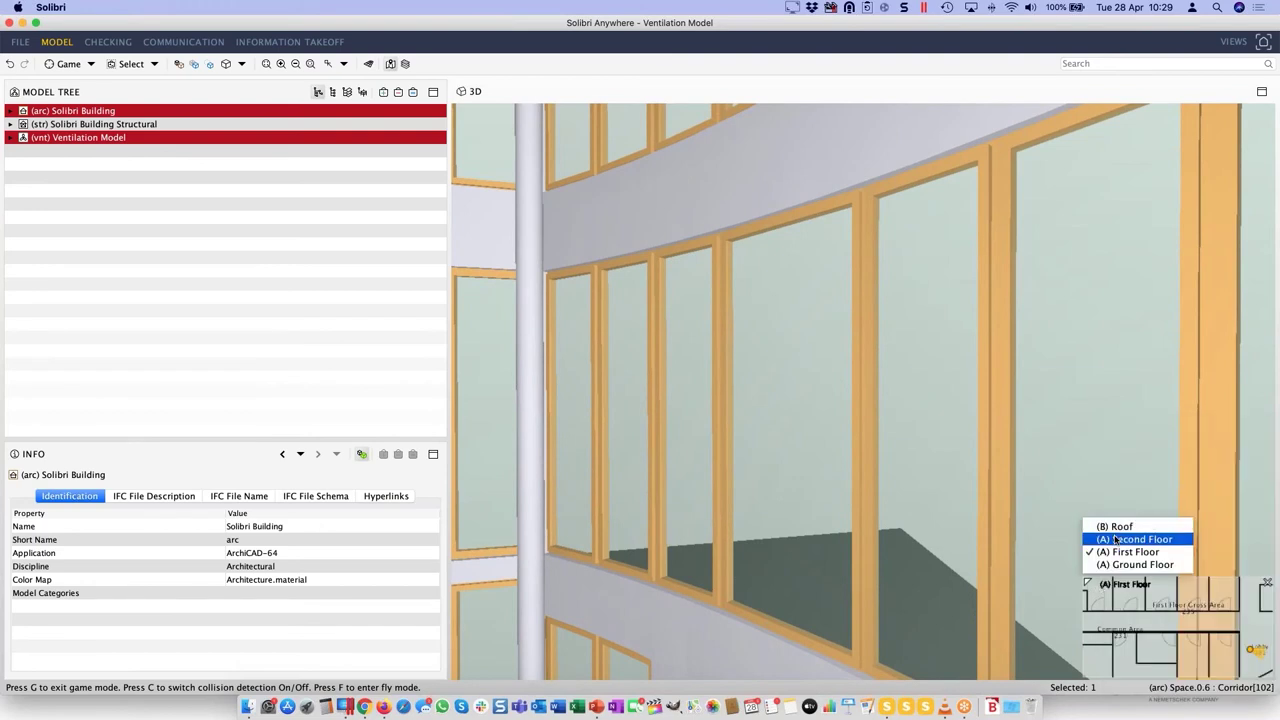
pyautogui.click(1115, 540)
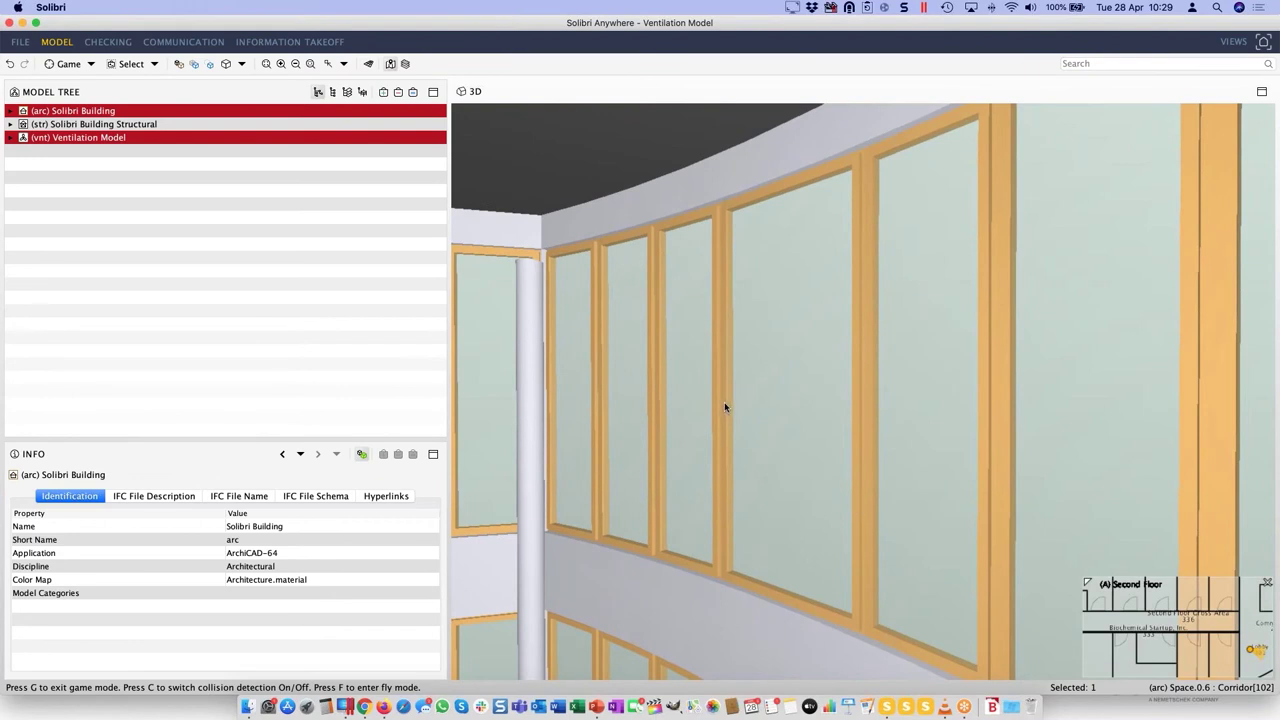
pyautogui.moveTo(726, 403); pyautogui.dragTo(923, 493)
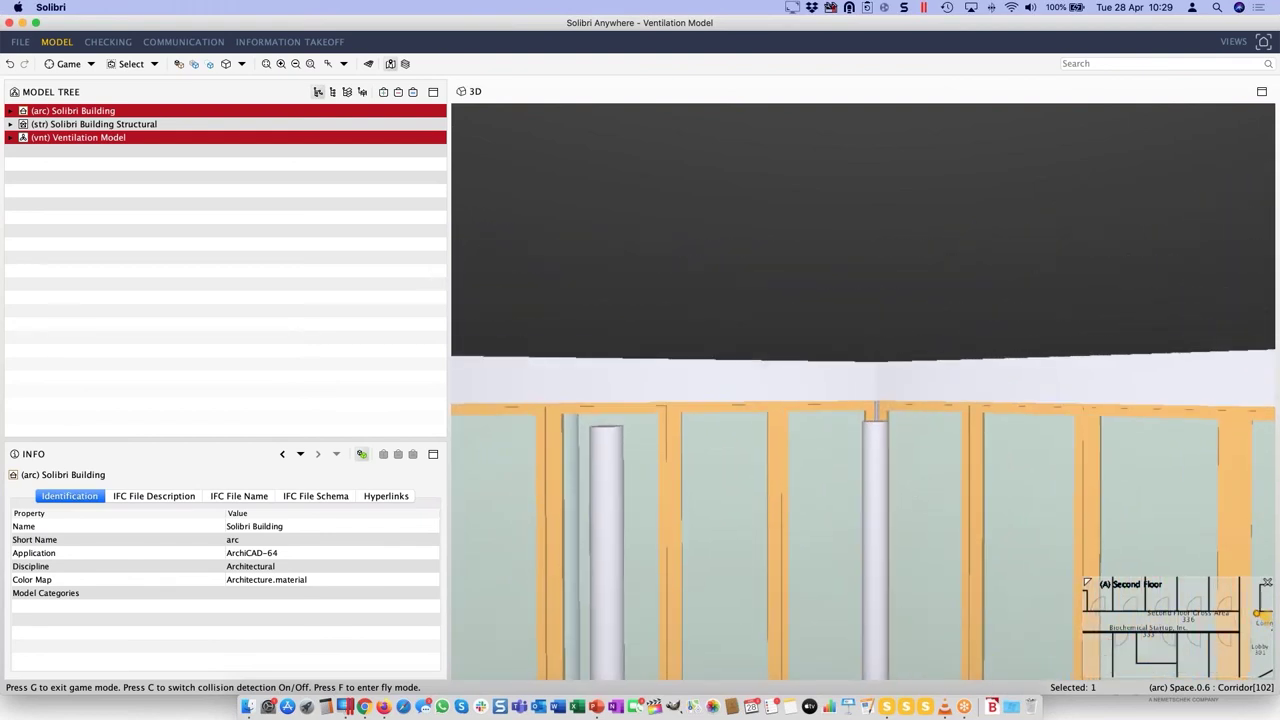
# - Select the right and left columns below the ceiling (Selected: 2) and frame their tops
pyautogui.click(883, 487)
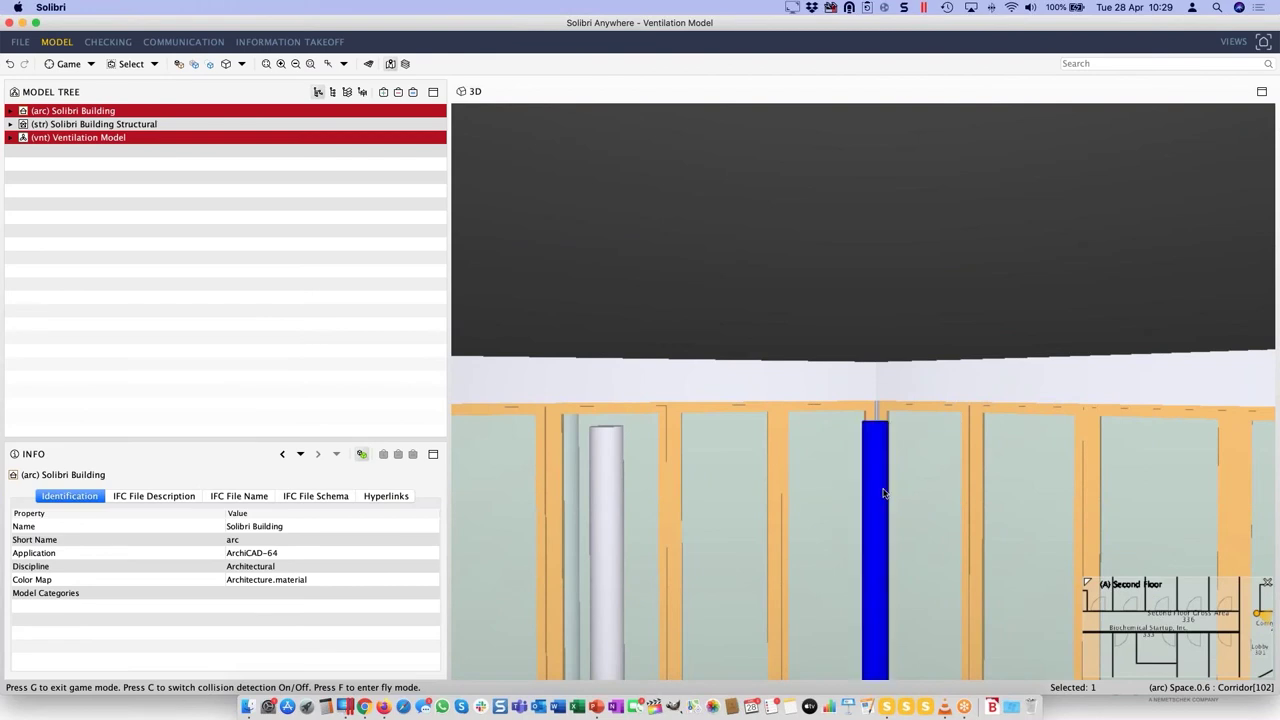
pyautogui.keyDown('super'); pyautogui.click(605, 465); pyautogui.keyUp('super')
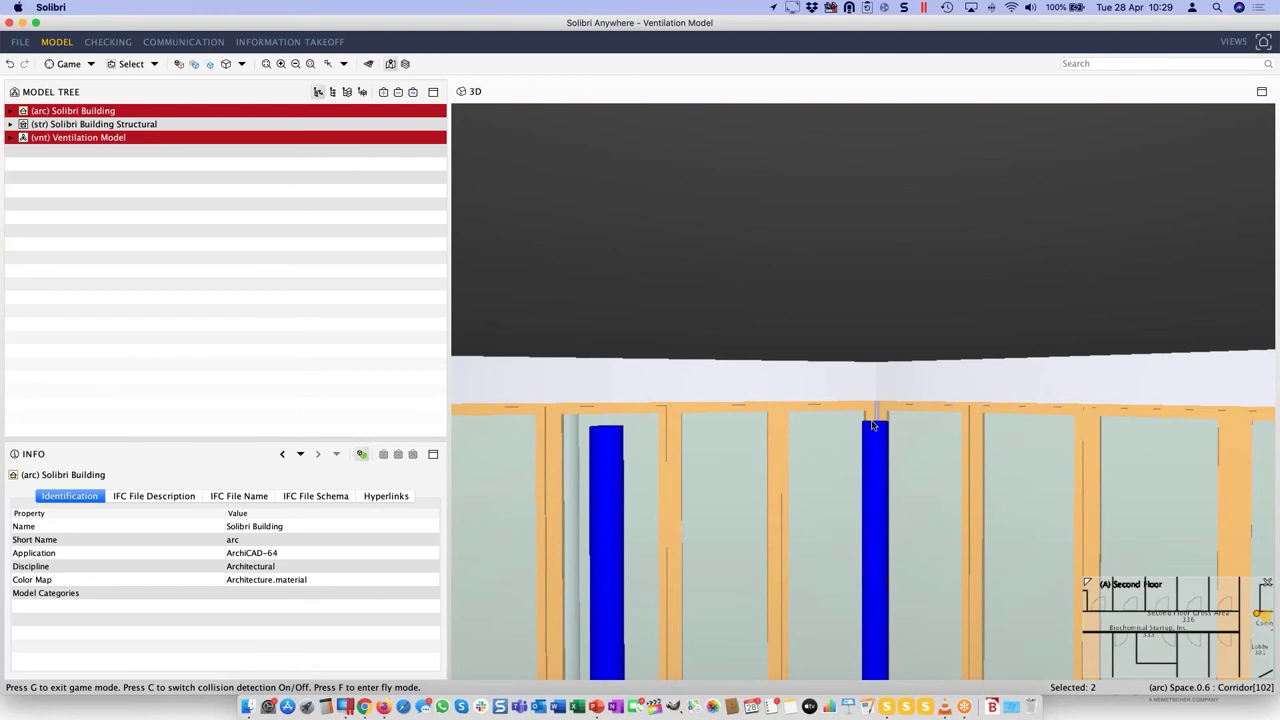
pyautogui.moveTo(877, 417); pyautogui.dragTo(946, 422)
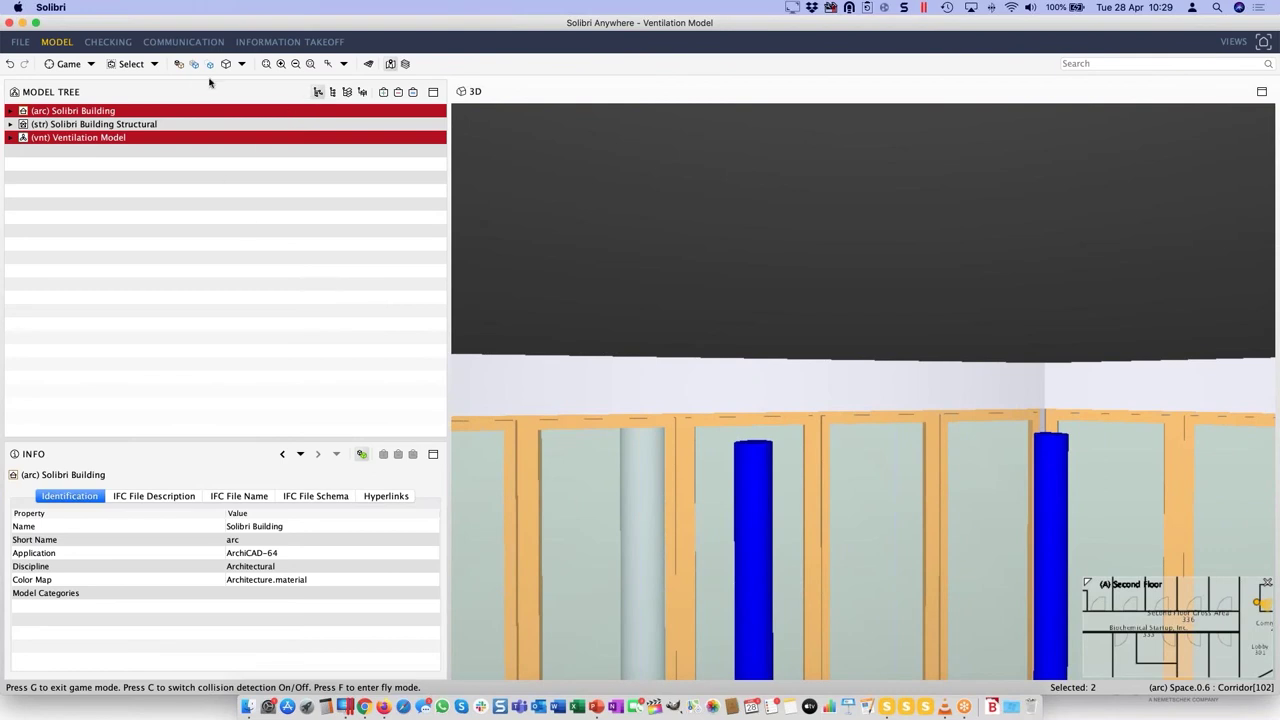
# - In Dimension mode, measure from each column top up to the ceiling, then open Communication
pyautogui.click(155, 66)
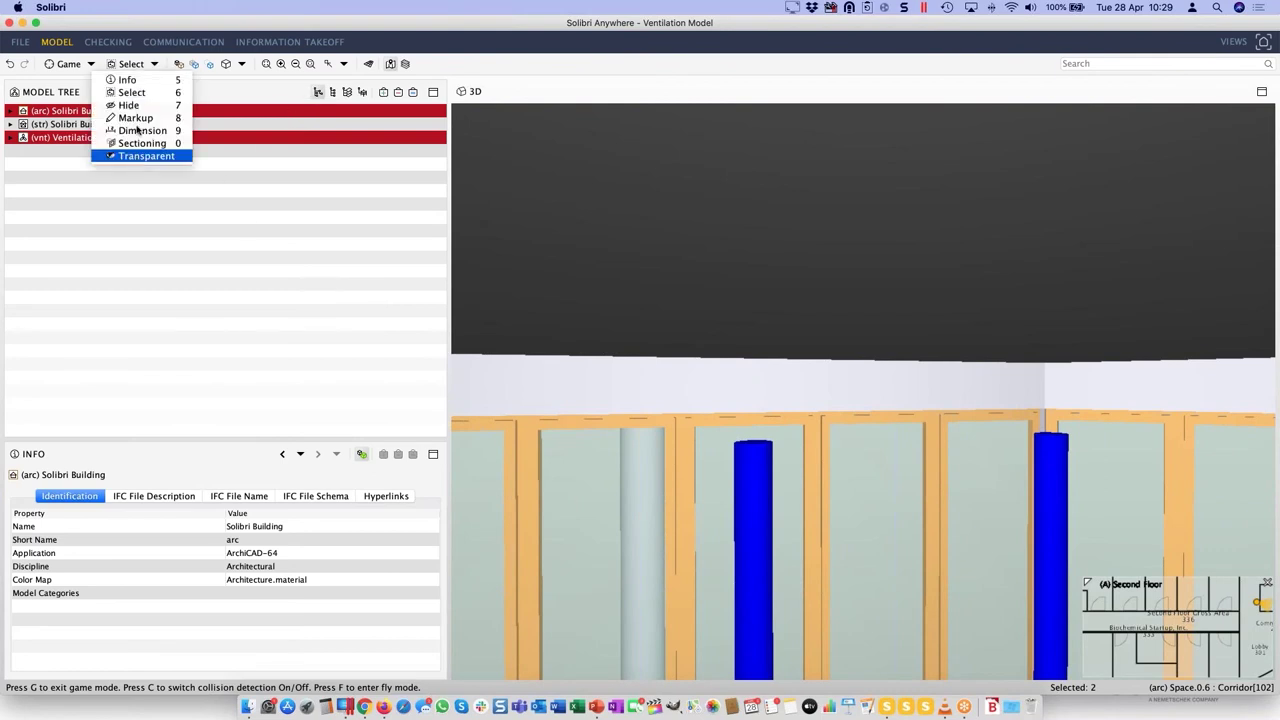
pyautogui.click(131, 128)
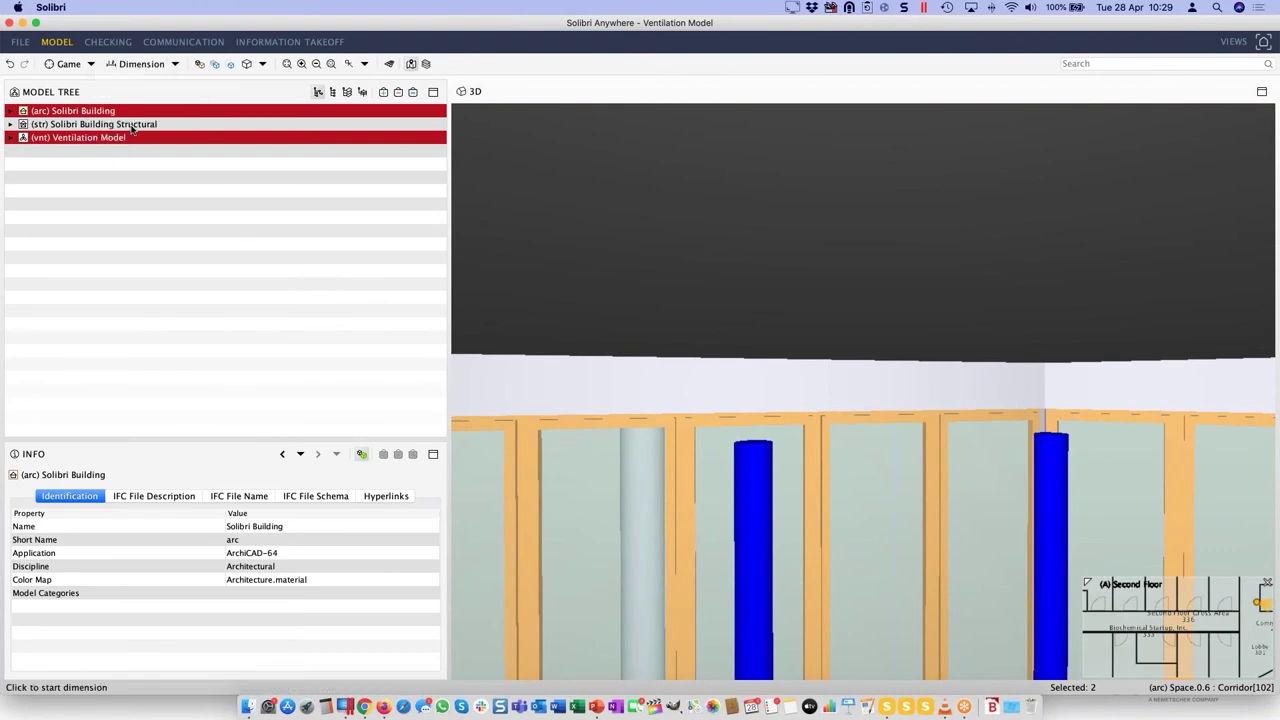
pyautogui.click(753, 445)
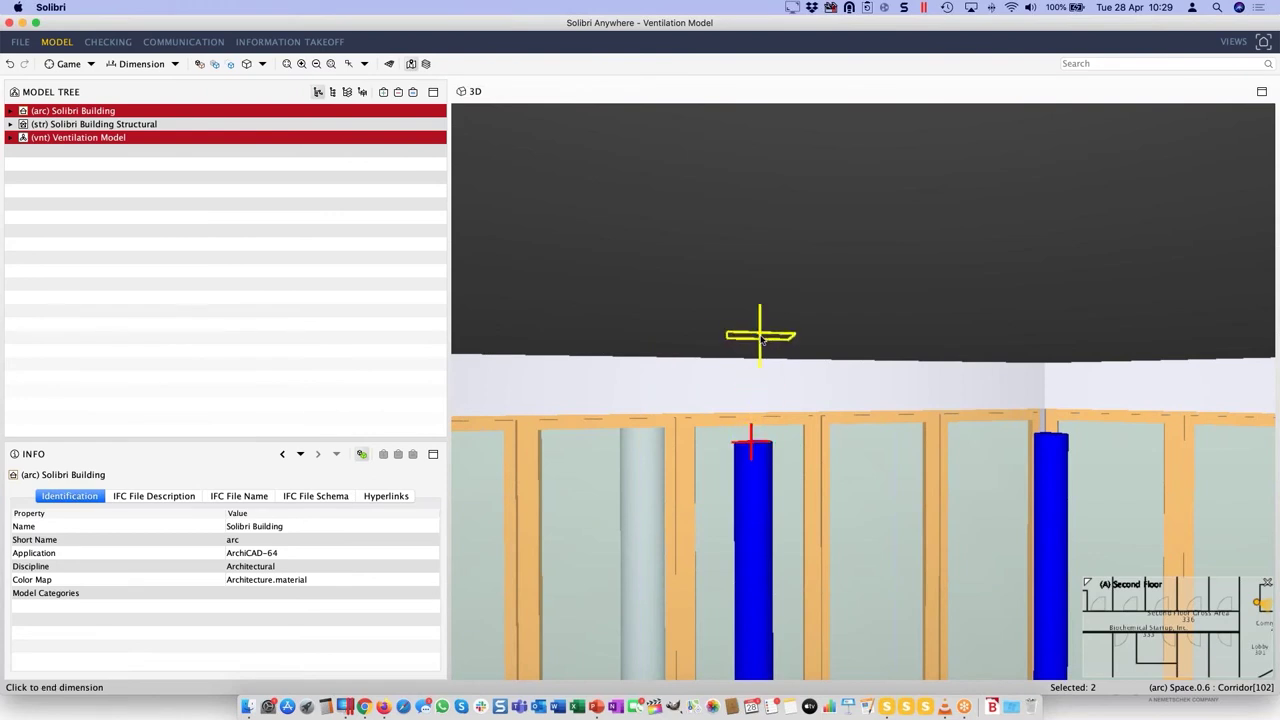
pyautogui.click(761, 341)
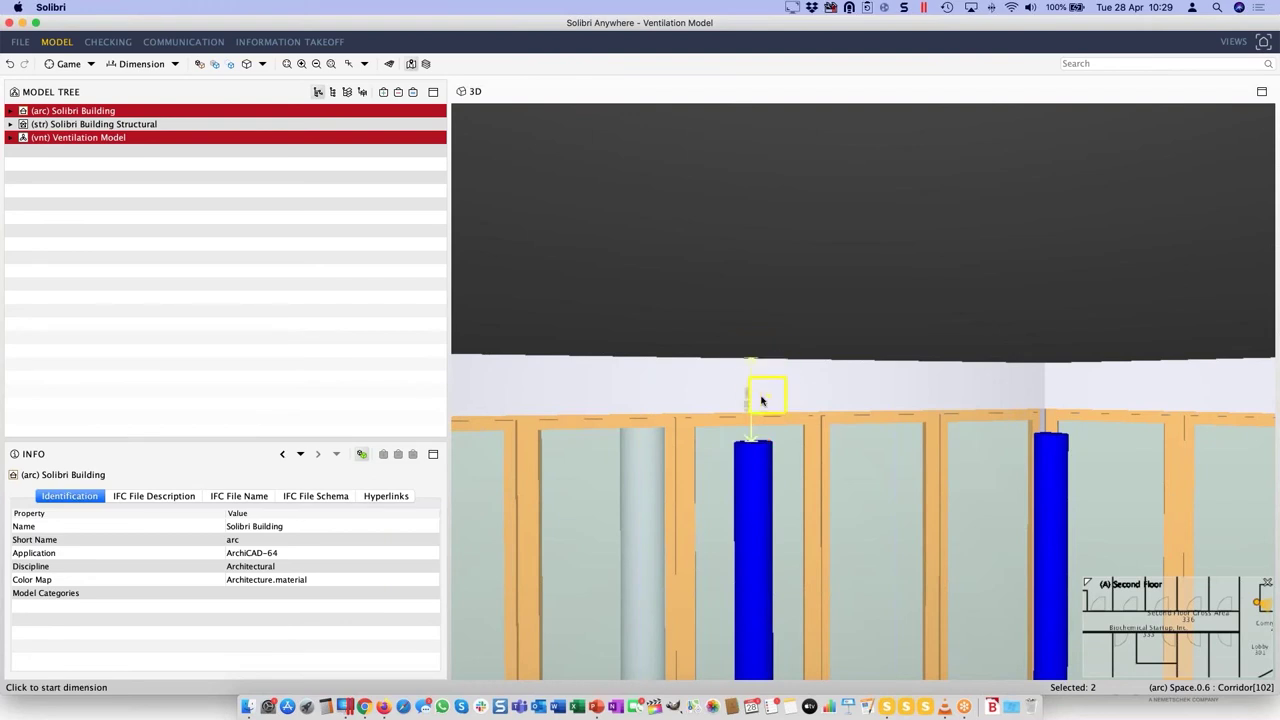
pyautogui.scroll(3, 753, 402)
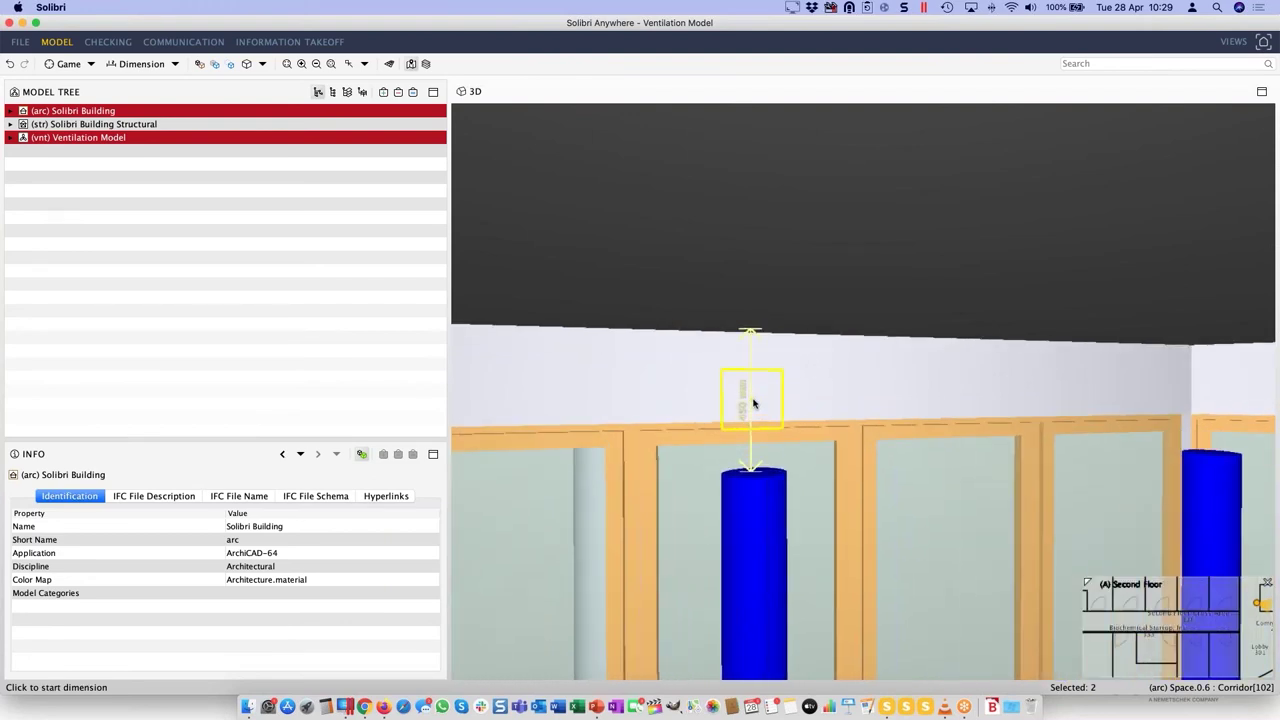
pyautogui.click(1215, 460)
pyautogui.click(1210, 289)
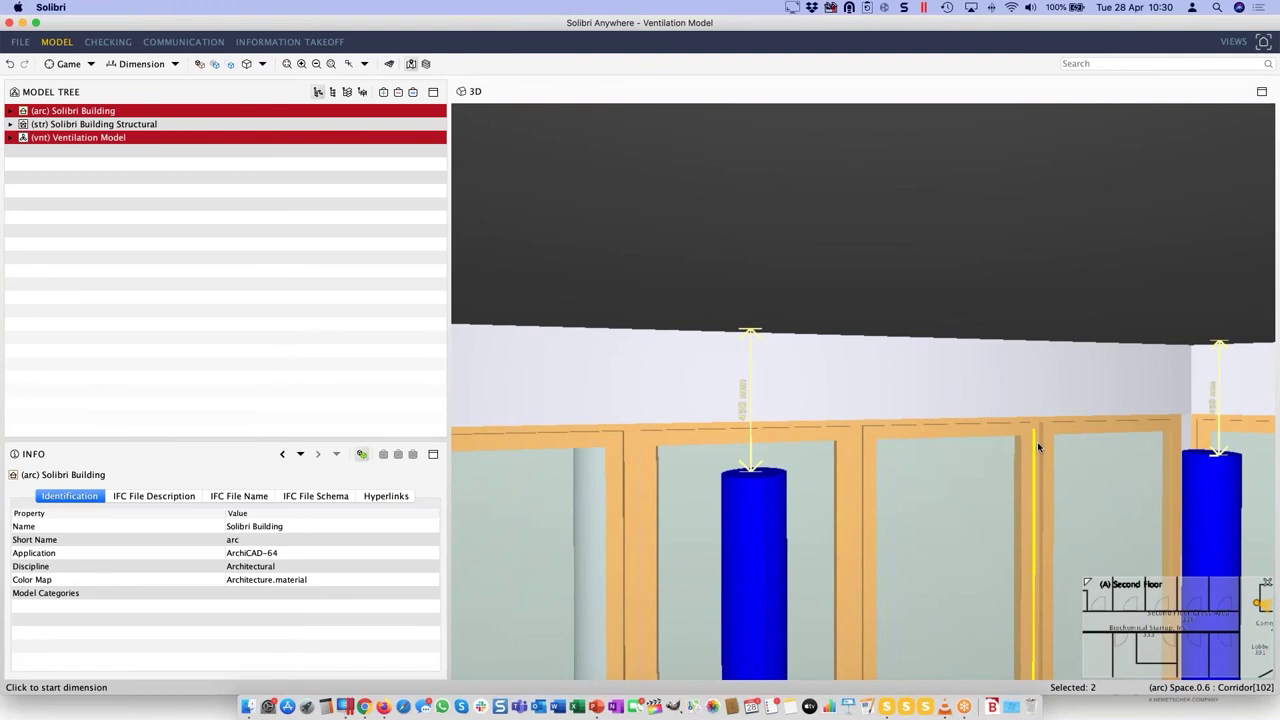
pyautogui.moveTo(1023, 434); pyautogui.dragTo(999, 426, button='right')
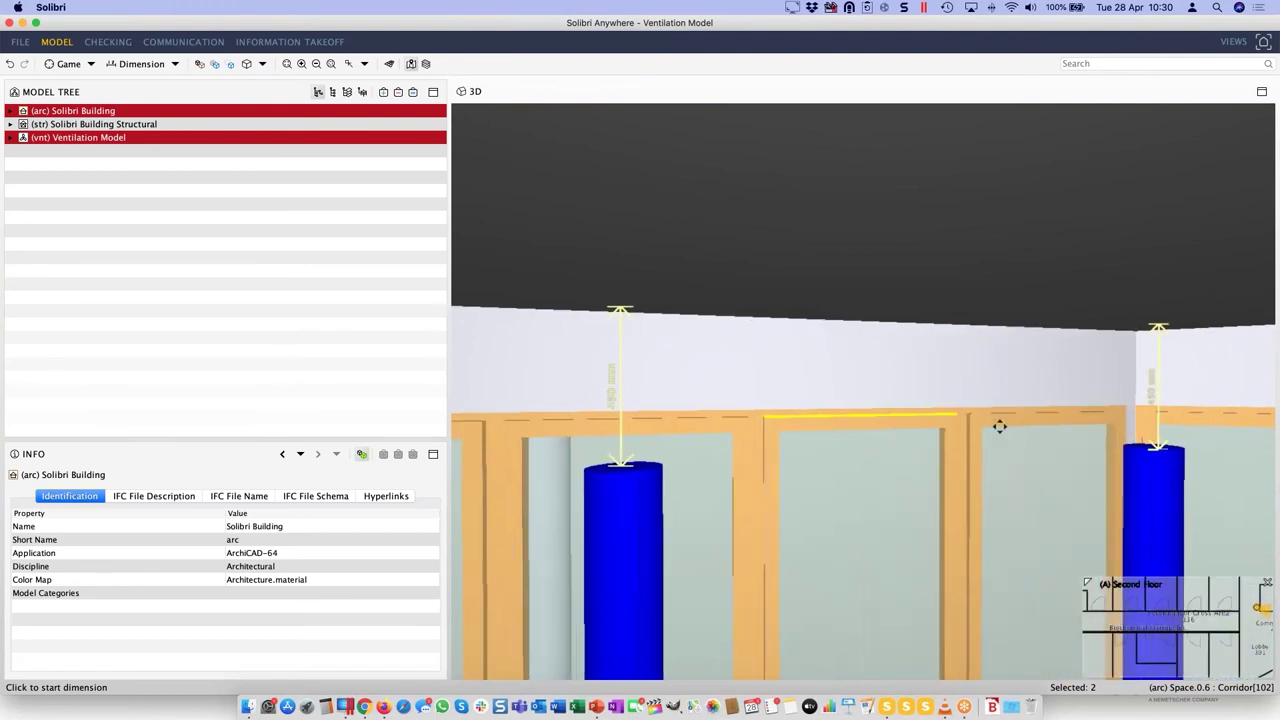
pyautogui.click(160, 42)
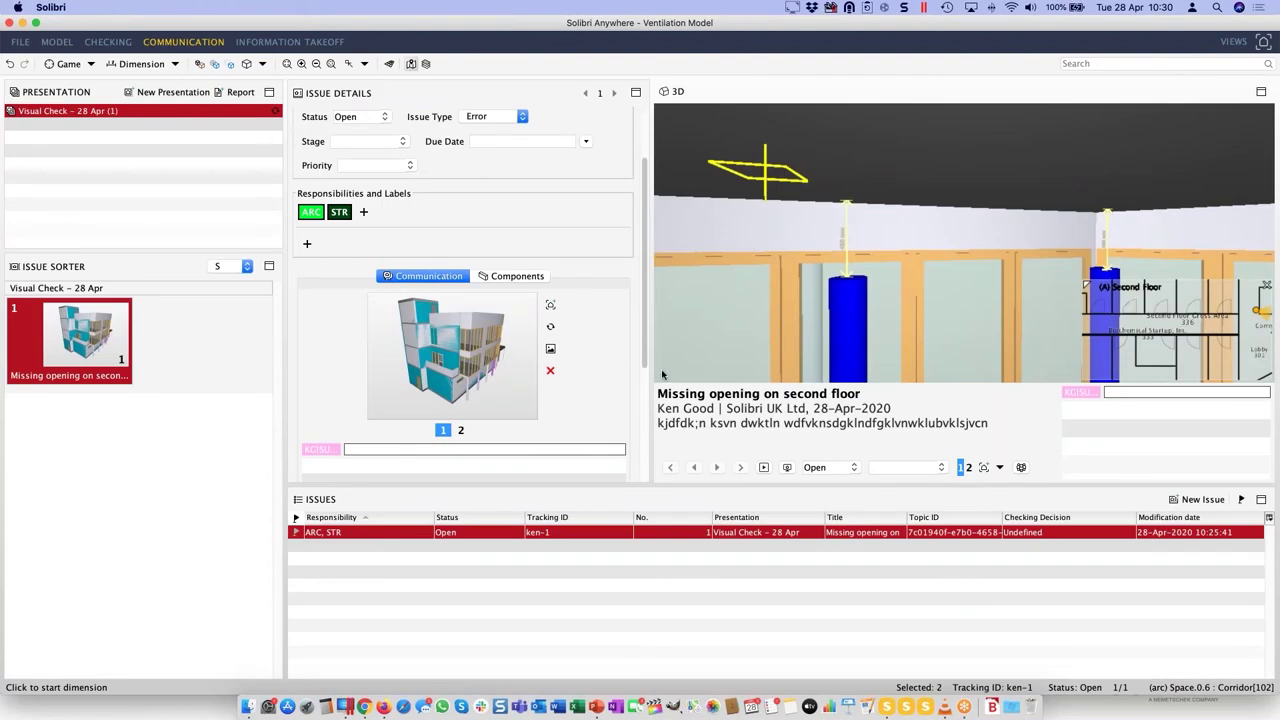
# - Create a new issue titled 'Columns do not touch the roof' with placeholder description text
pyautogui.click(1196, 499)
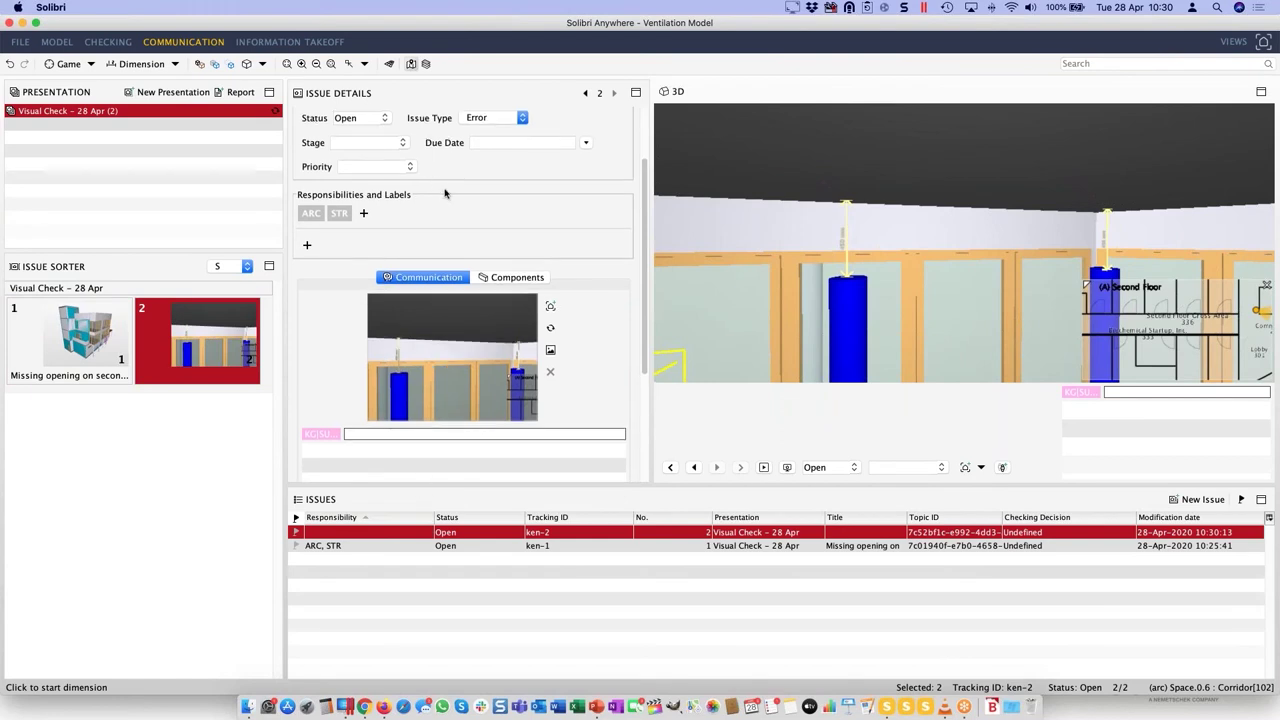
pyautogui.scroll(3, 440, 185)
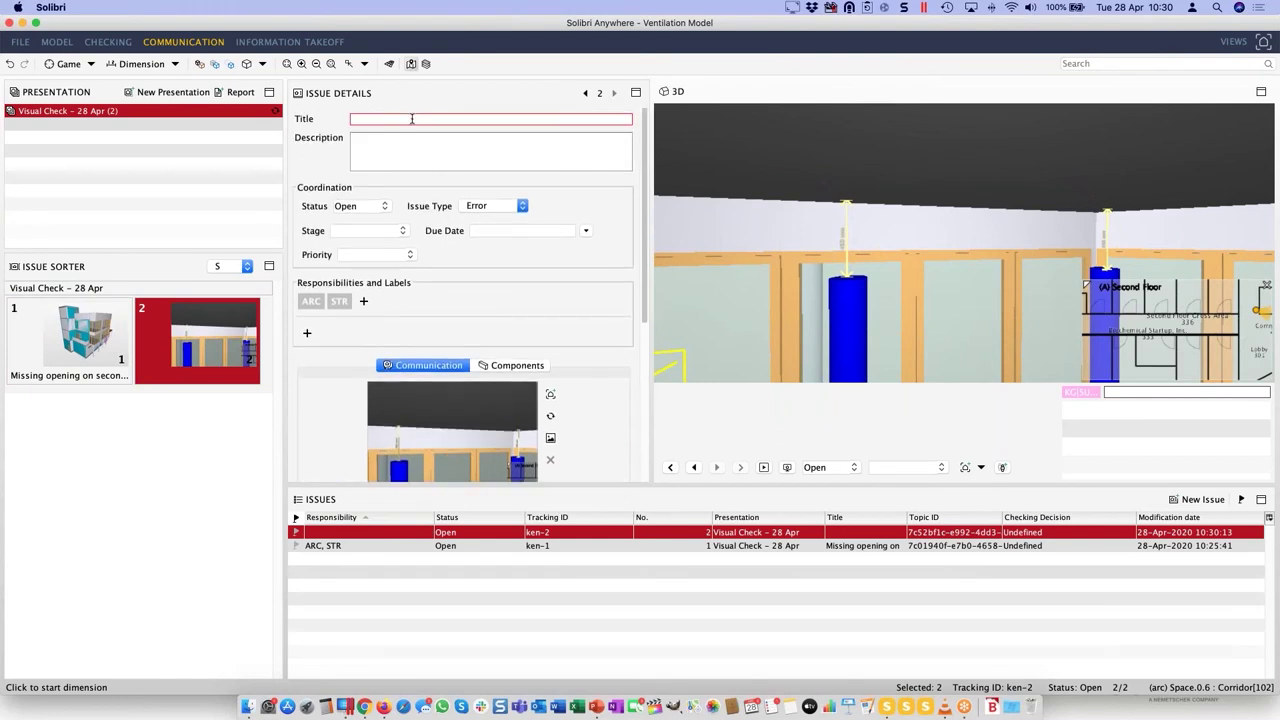
pyautogui.click(397, 118)
pyautogui.write('Columns donot toucht')
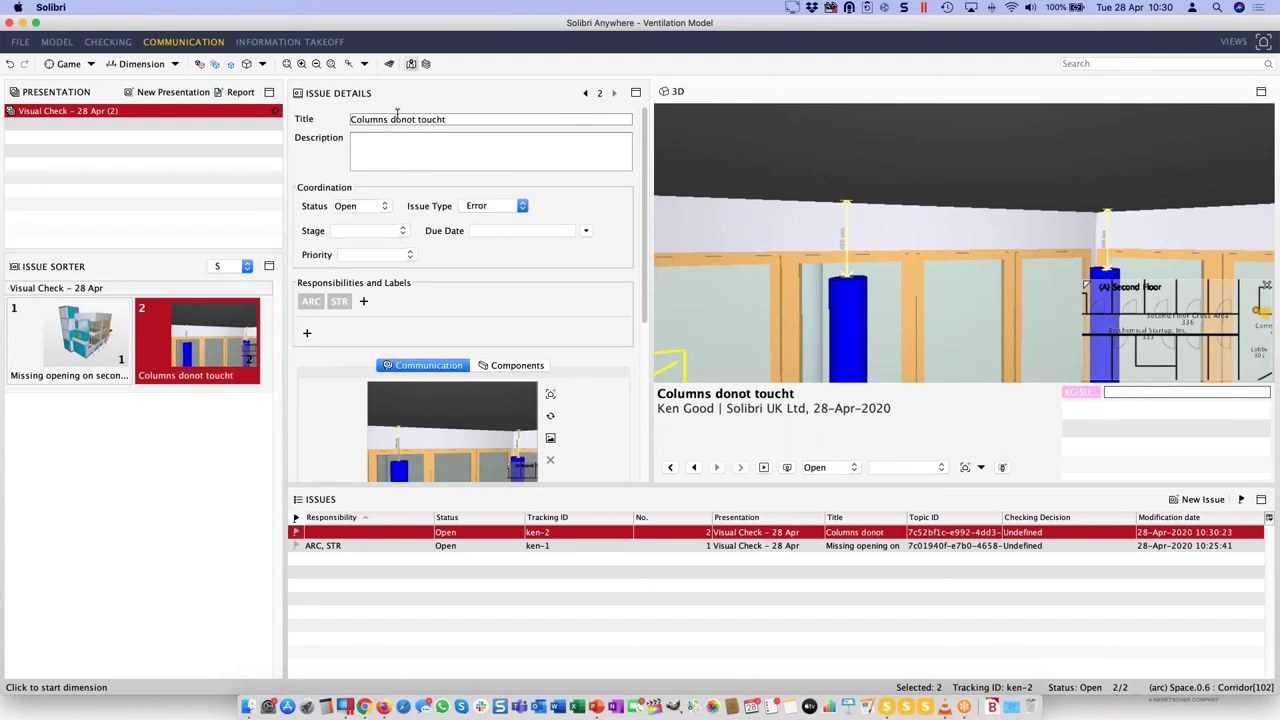
pyautogui.press('BackSpace')
pyautogui.write(' the roof')
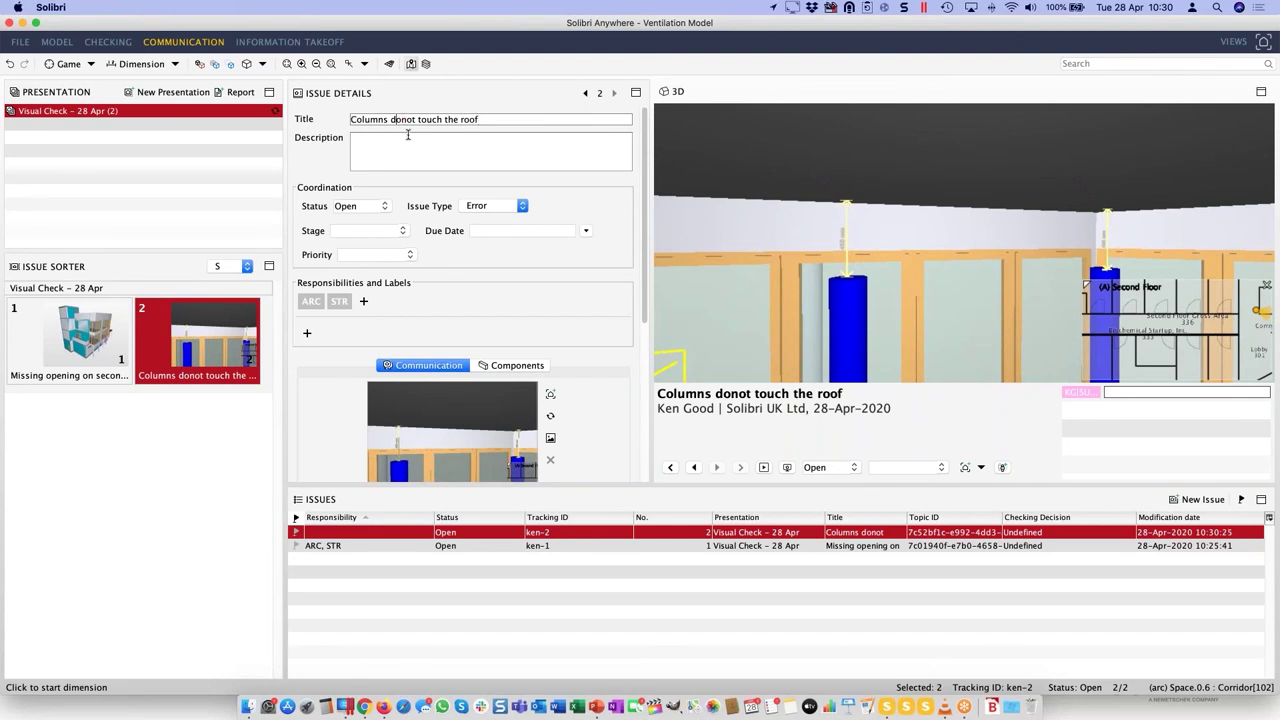
pyautogui.write('dflnsdkjndsvknsdvklnv')
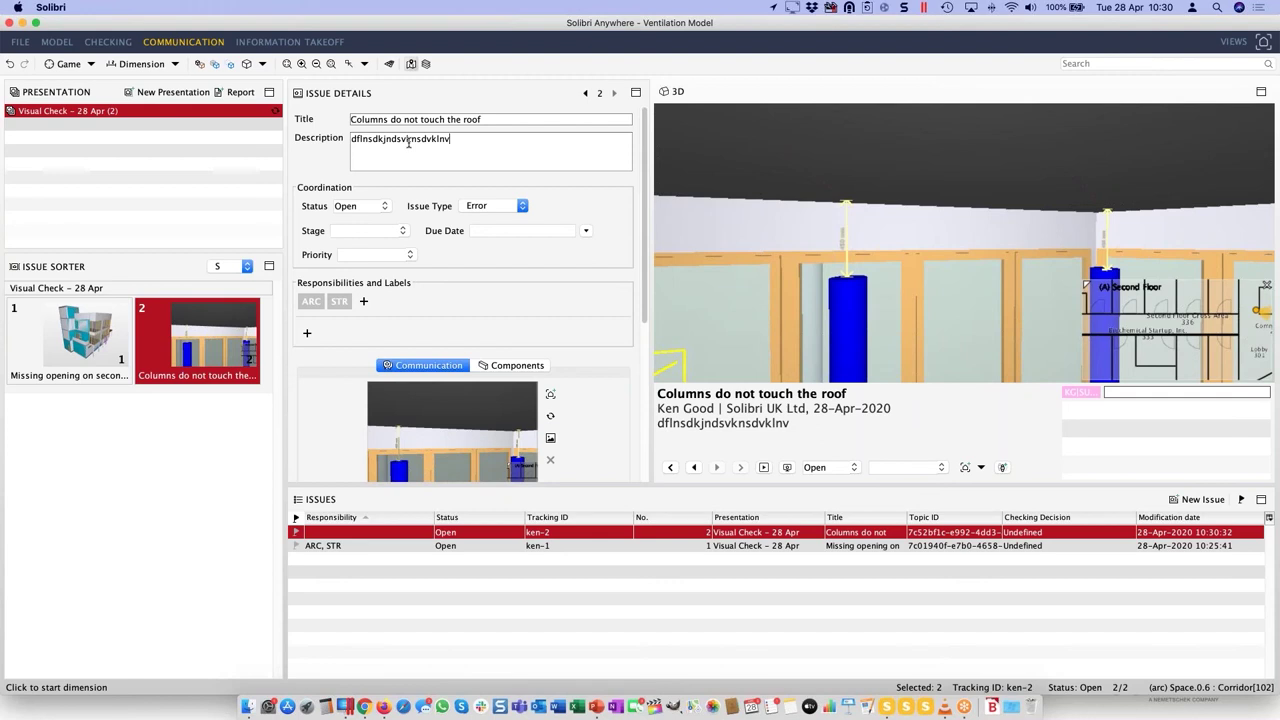
# - Set the issue type to Warning and make ARC and STR responsible
pyautogui.click(495, 205)
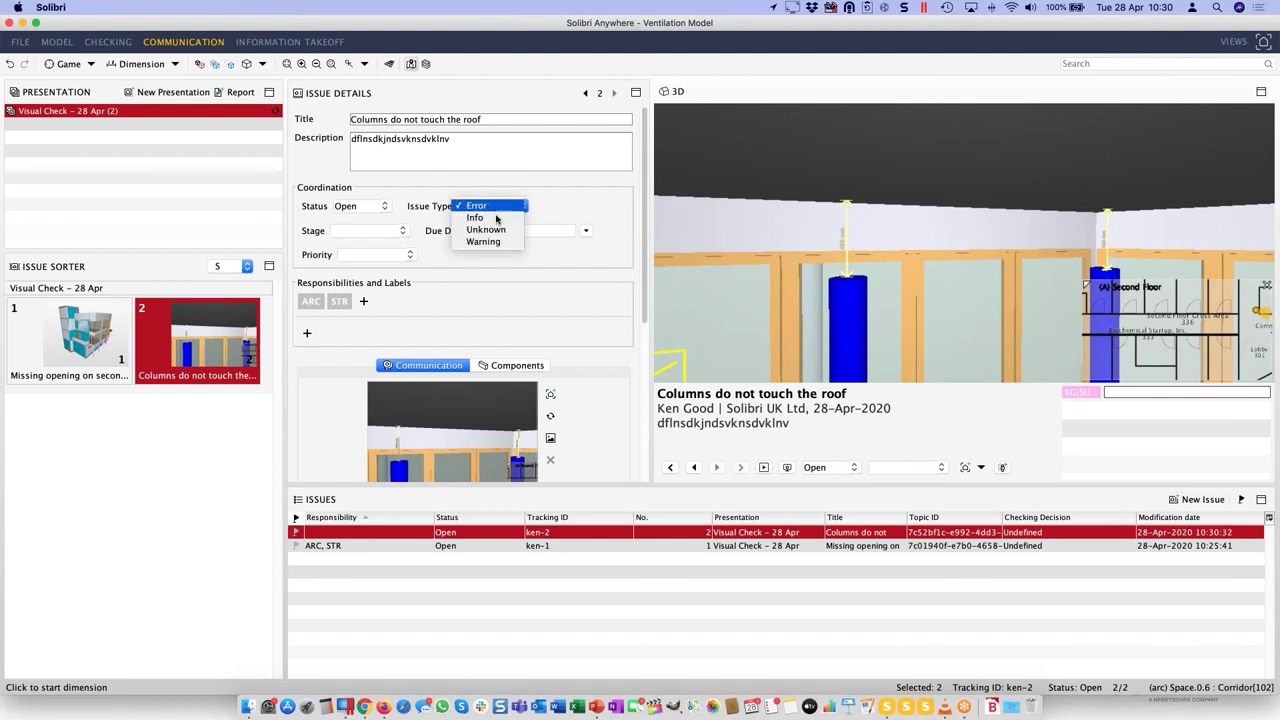
pyautogui.click(500, 242)
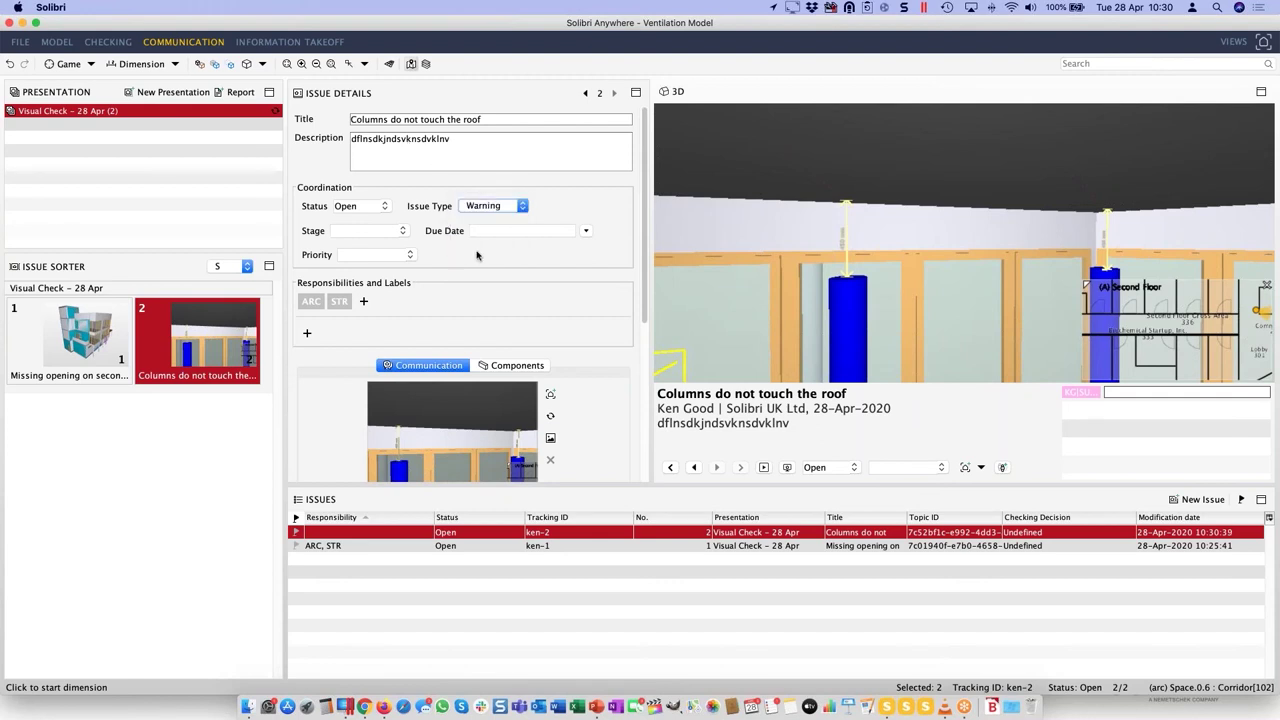
pyautogui.click(311, 301)
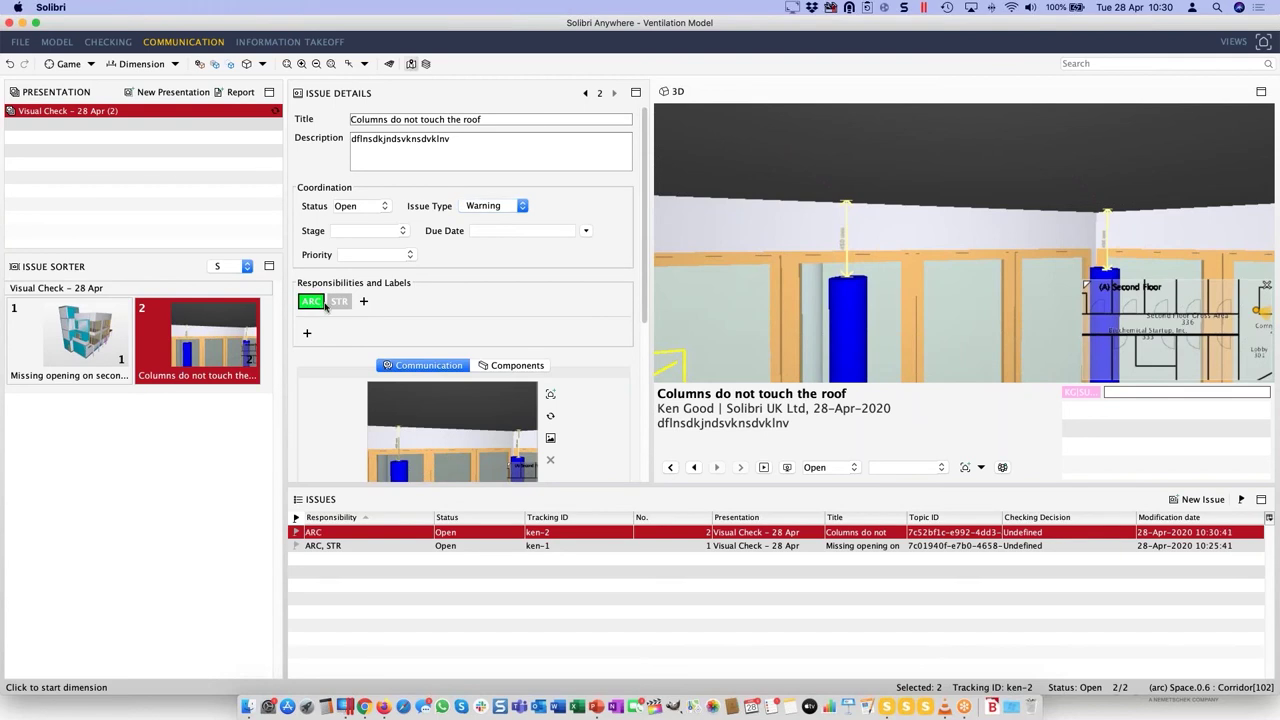
pyautogui.click(339, 301)
pyautogui.click(366, 302)
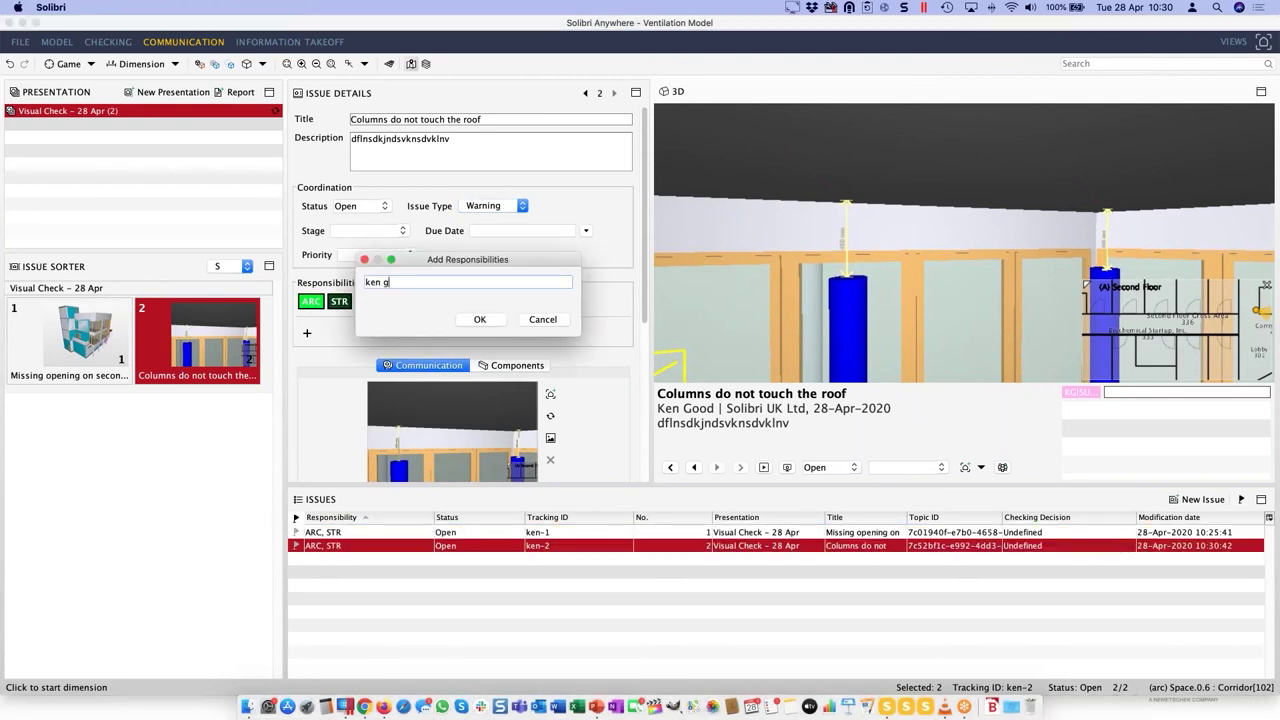
# - Enter the person's name as a third responsibility, then return to the MODEL workspace
pyautogui.press('Return')
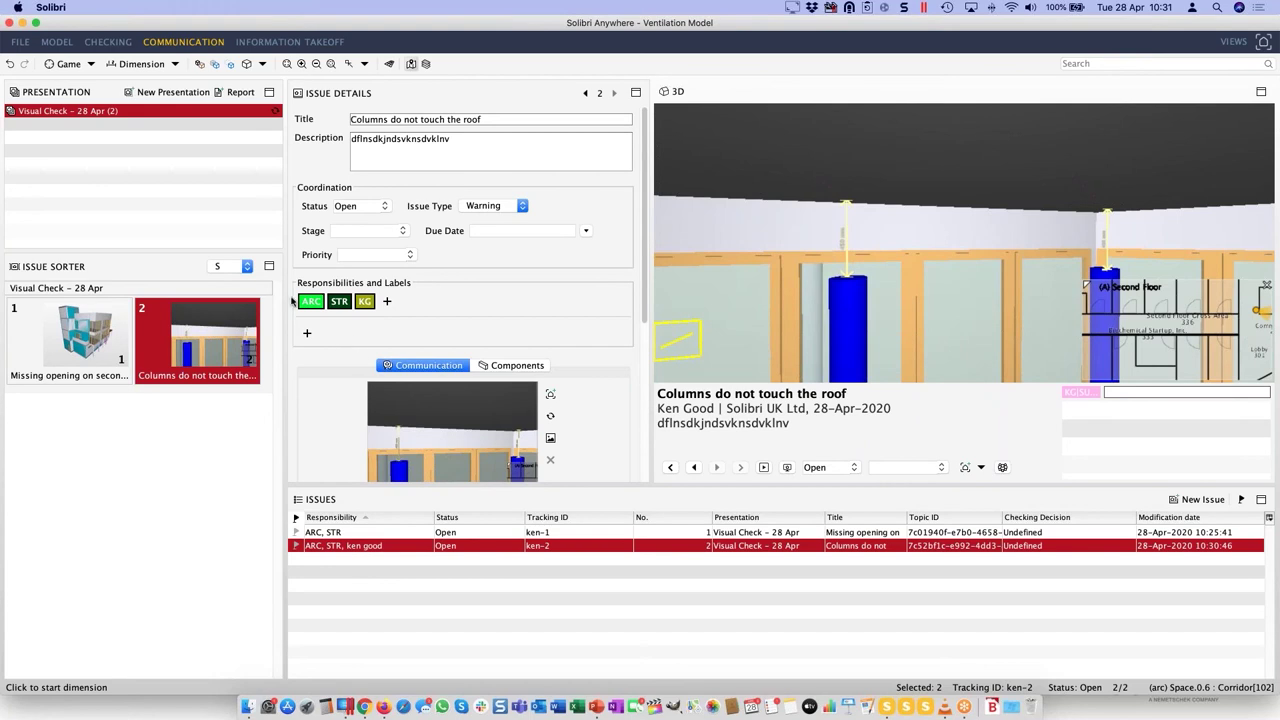
pyautogui.click(60, 43)
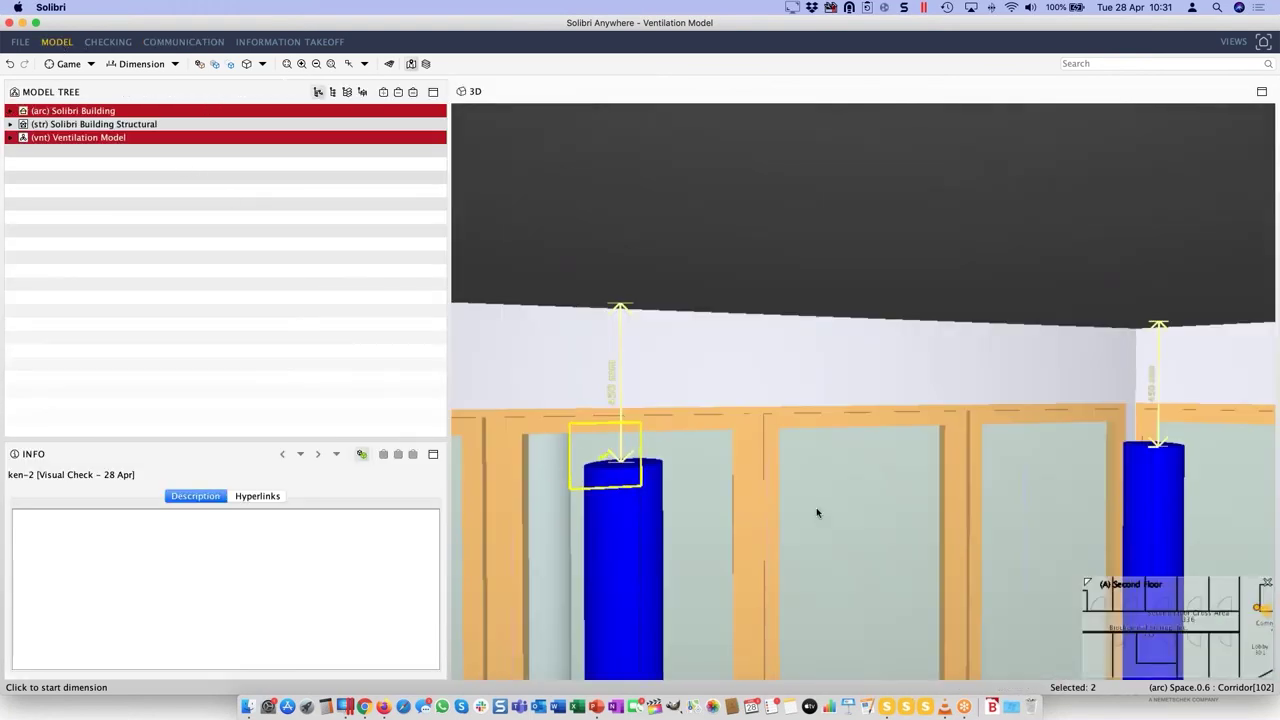
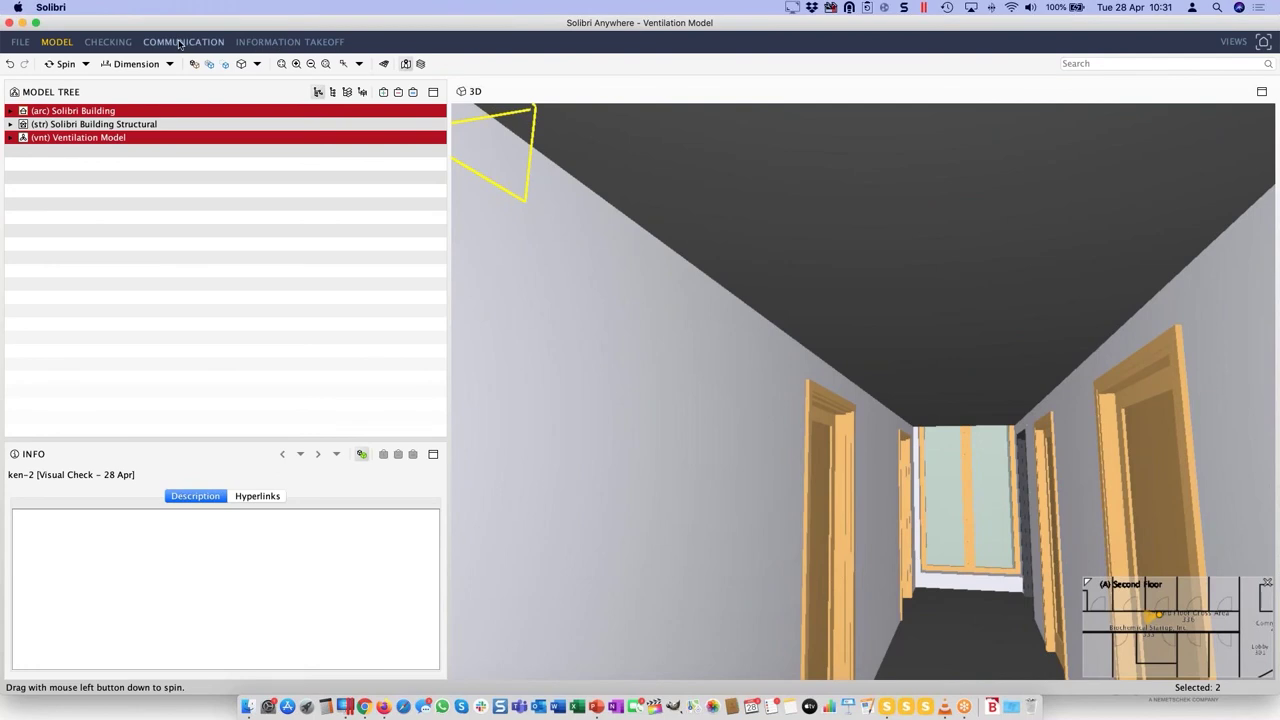
# - Create a new issue titled 'Windows above ceiling' with a placeholder description, assigned to KG
pyautogui.click(184, 42)
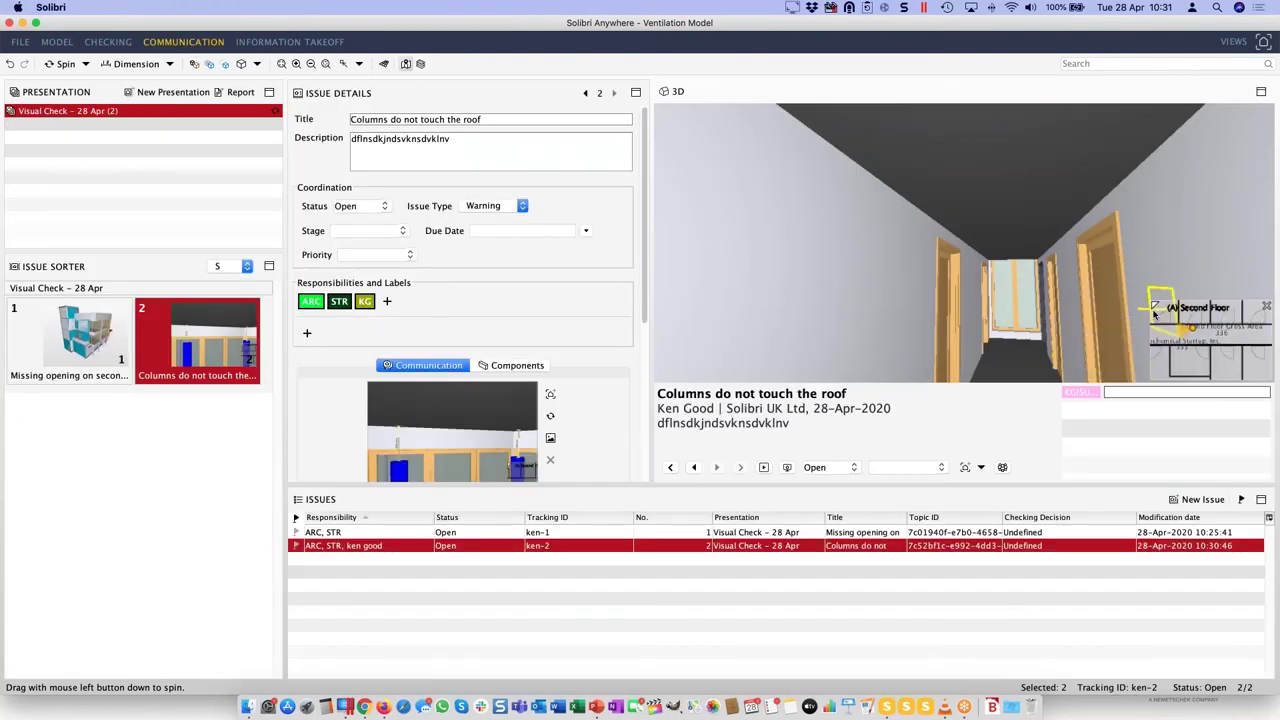
pyautogui.scroll(1, 1023, 286)
pyautogui.scroll(5, 1020, 282)
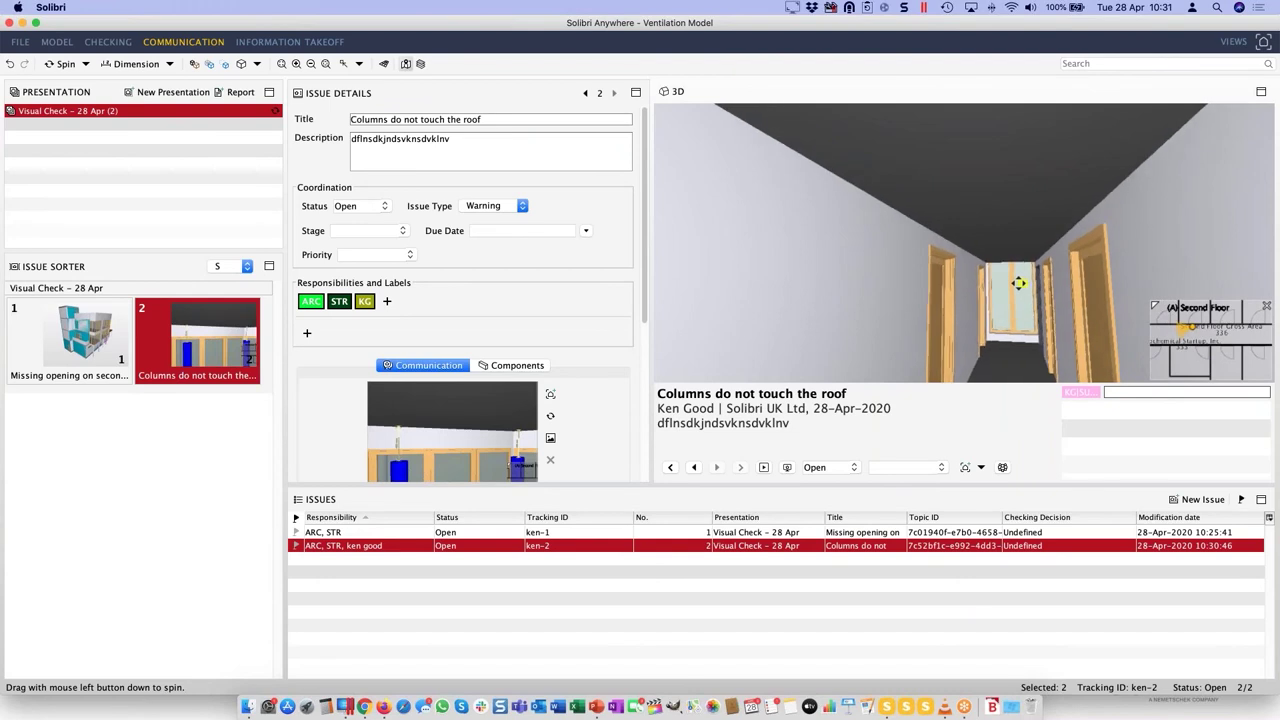
pyautogui.scroll(-5, 1006, 271)
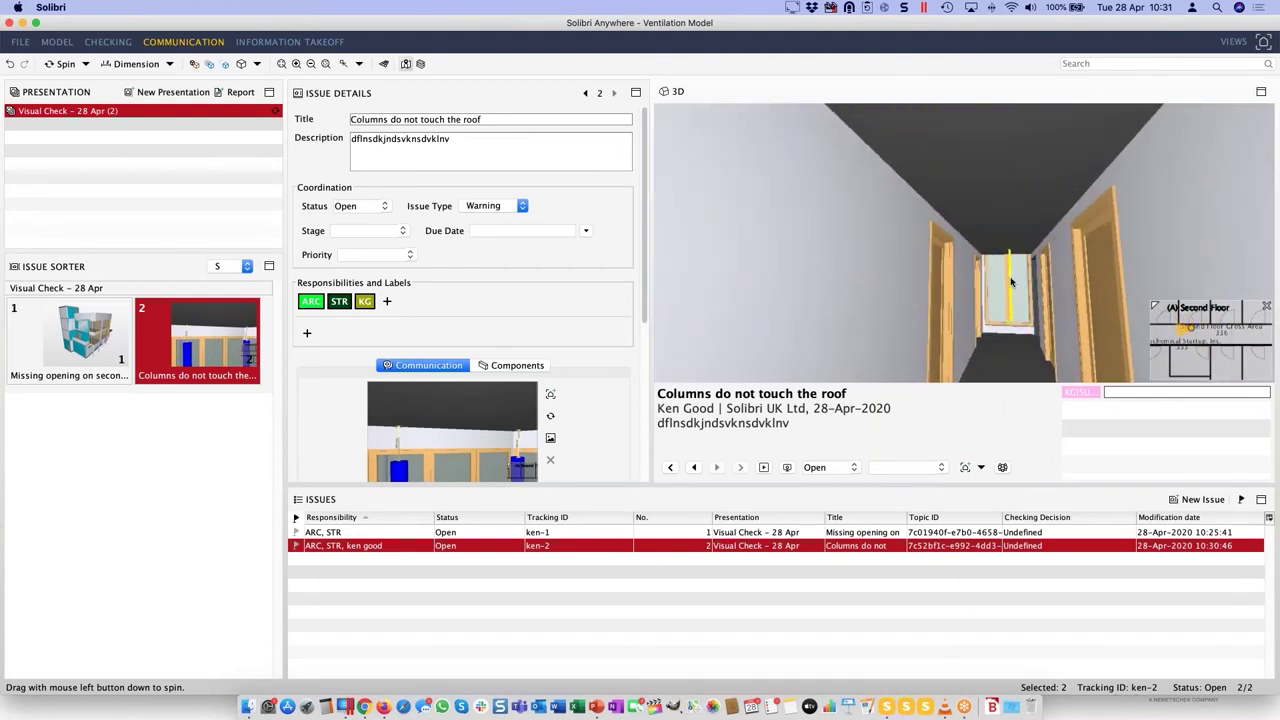
pyautogui.scroll(2, 1012, 280)
pyautogui.scroll(3, 1008, 278)
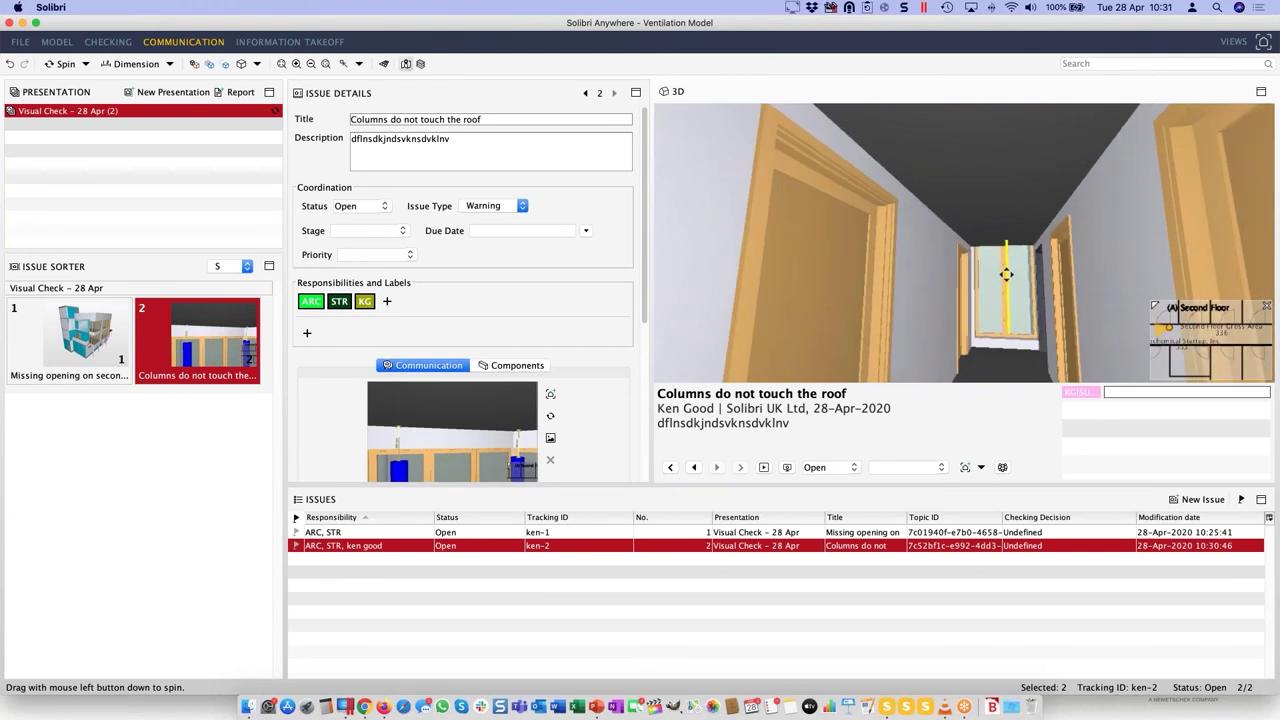
pyautogui.click(1203, 499)
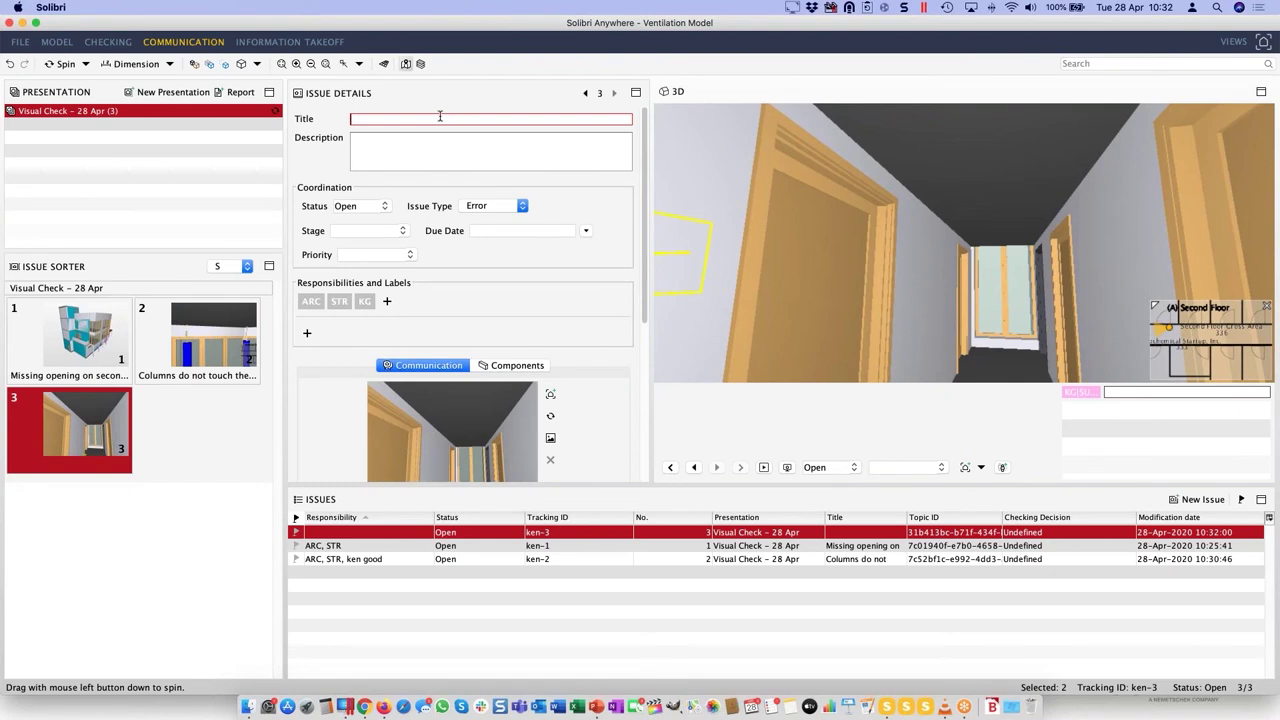
pyautogui.click(439, 118)
pyautogui.write('Windows ab')
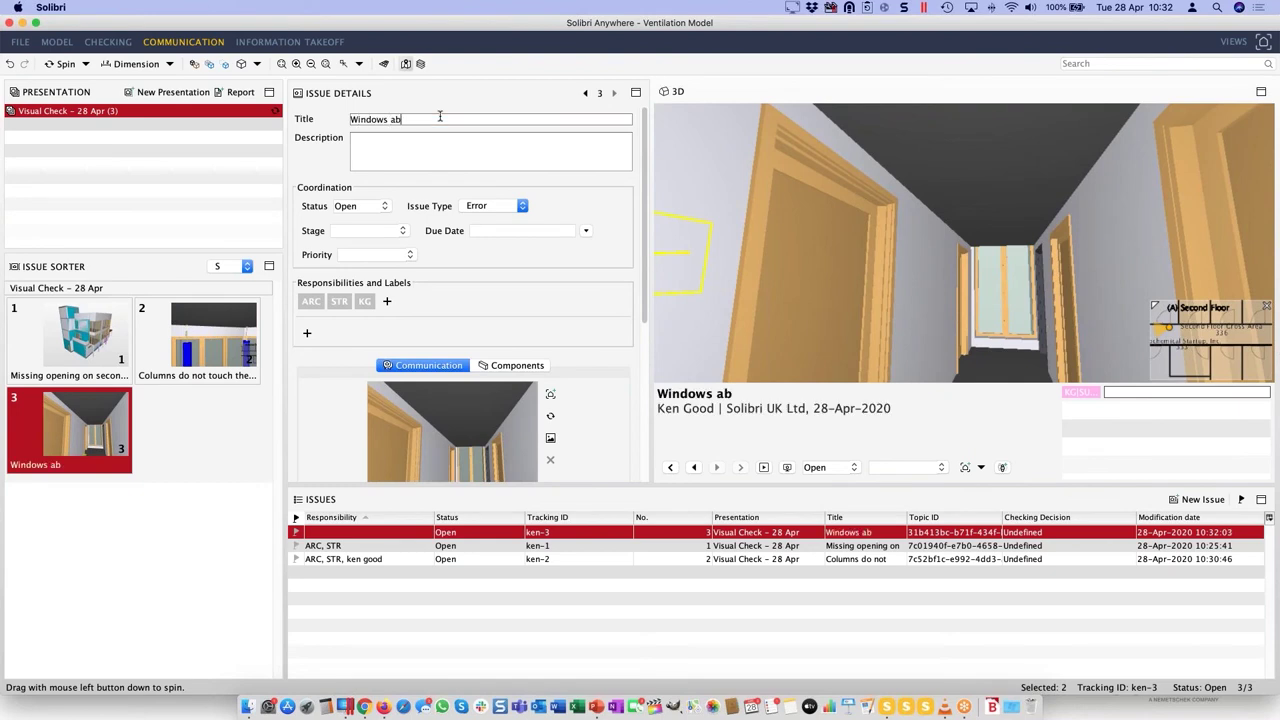
pyautogui.write('ove cel')
pyautogui.write('ling')
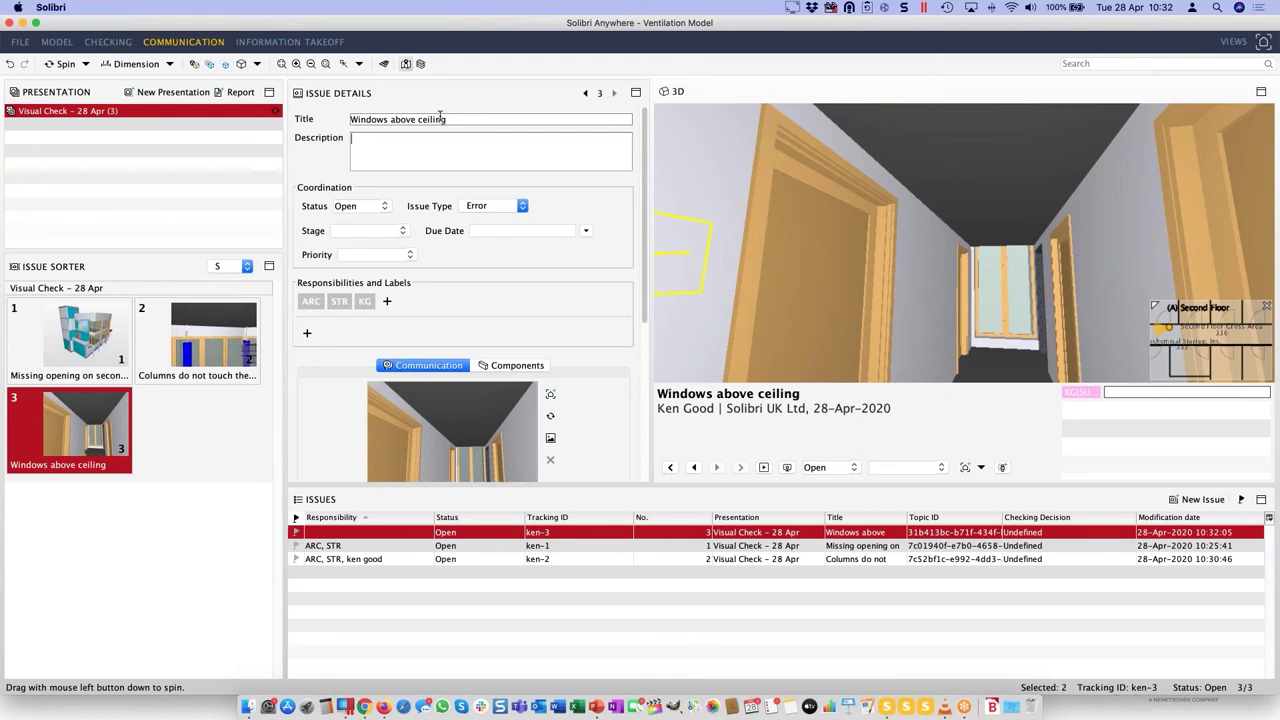
pyautogui.press('Tab')
pyautogui.write('fsgljlf;gknln')
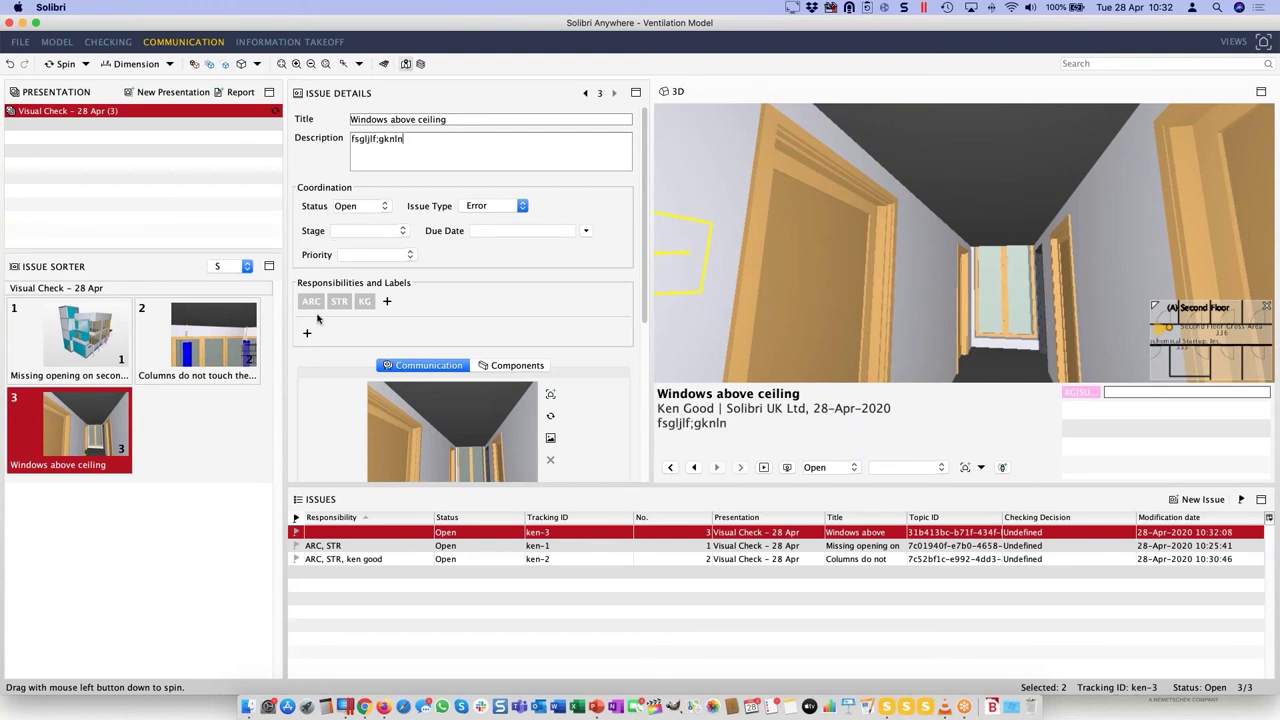
pyautogui.click(363, 301)
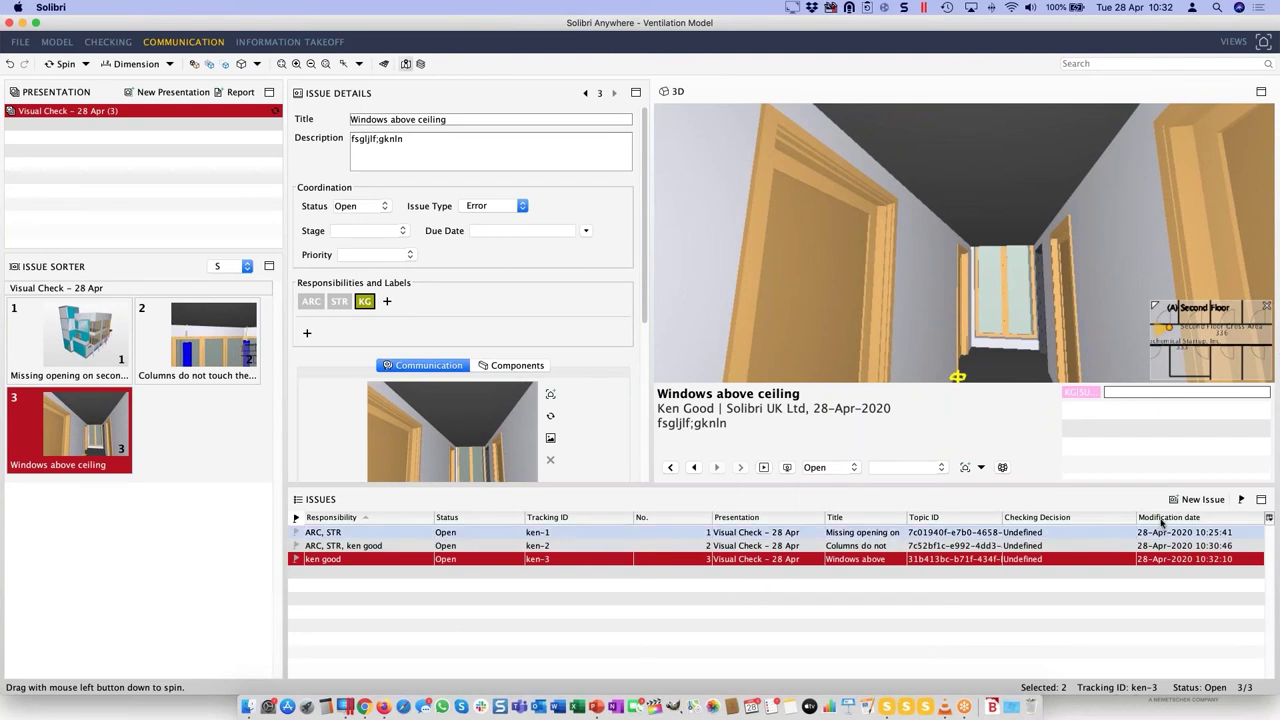
# - Make Modification date the first column of the issues table and tilt the view up toward the ducts
pyautogui.moveTo(1163, 517); pyautogui.dragTo(930, 517)
pyautogui.moveTo(779, 501); pyautogui.dragTo(350, 525)
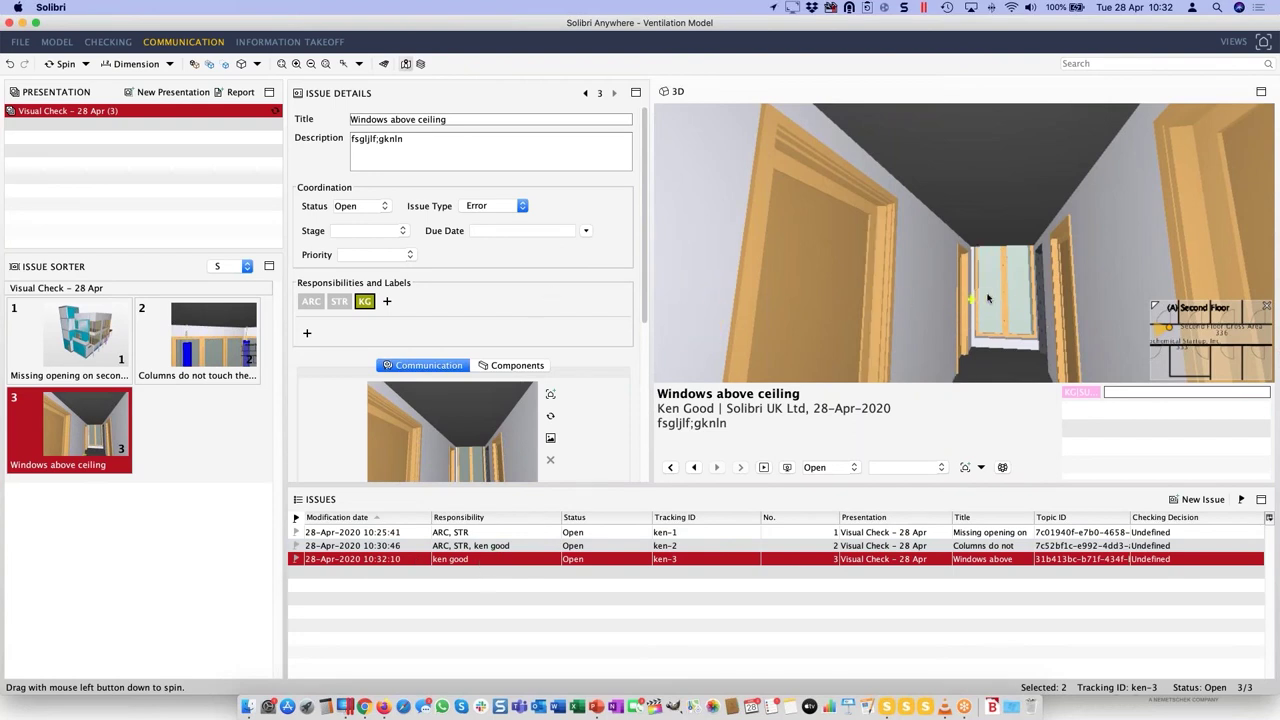
pyautogui.scroll(5, 989, 297)
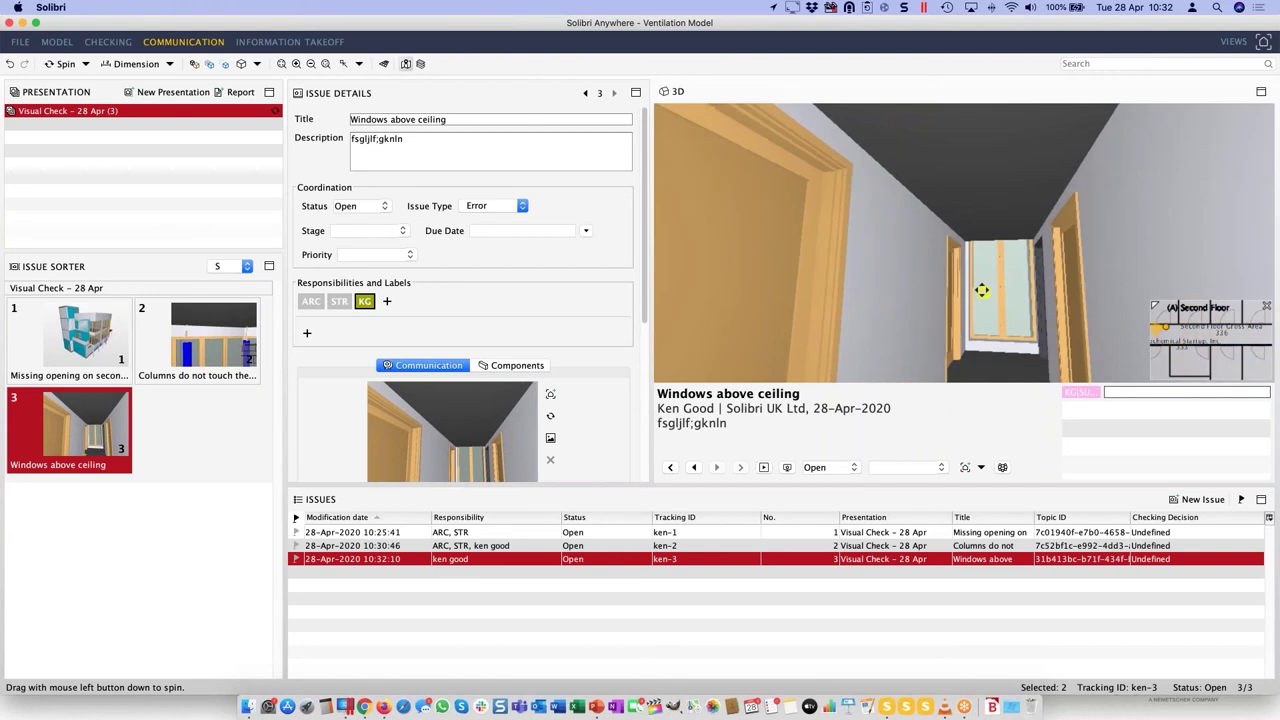
pyautogui.moveTo(986, 274)
pyautogui.mouseDown()
pyautogui.moveTo(979, 137)
pyautogui.moveTo(980, 260)
pyautogui.mouseUp()
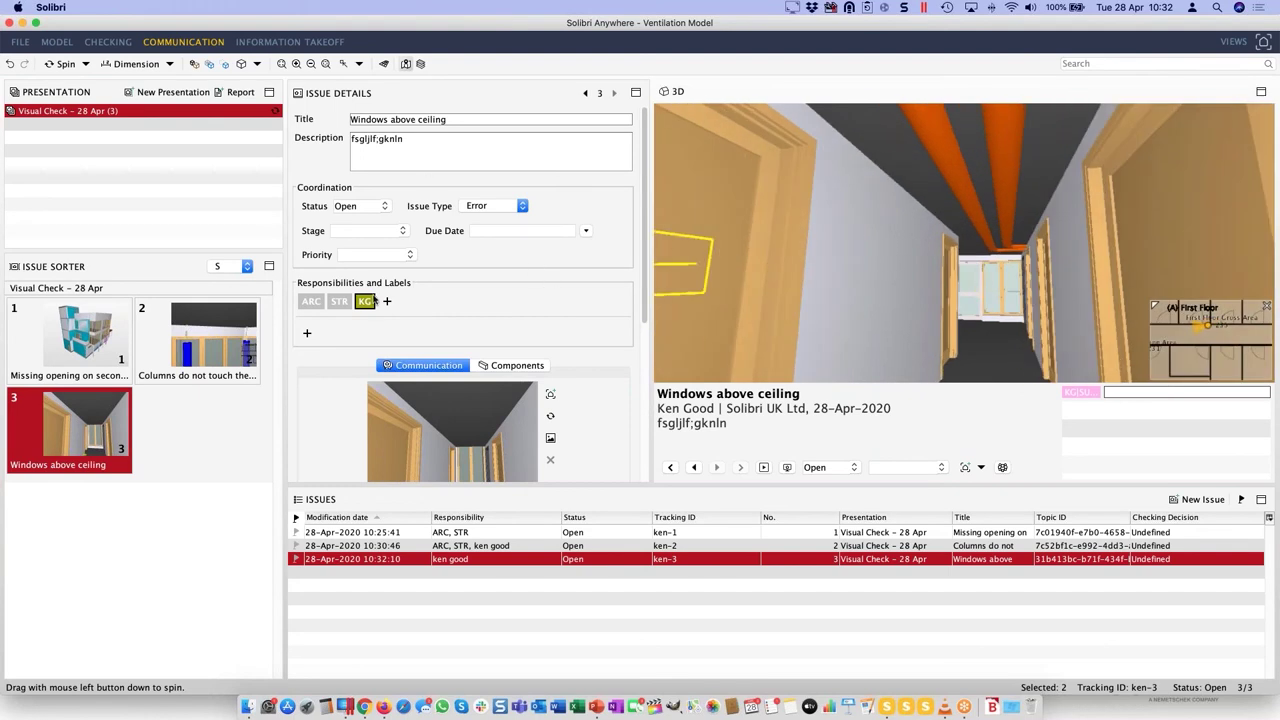
pyautogui.click(1192, 498)
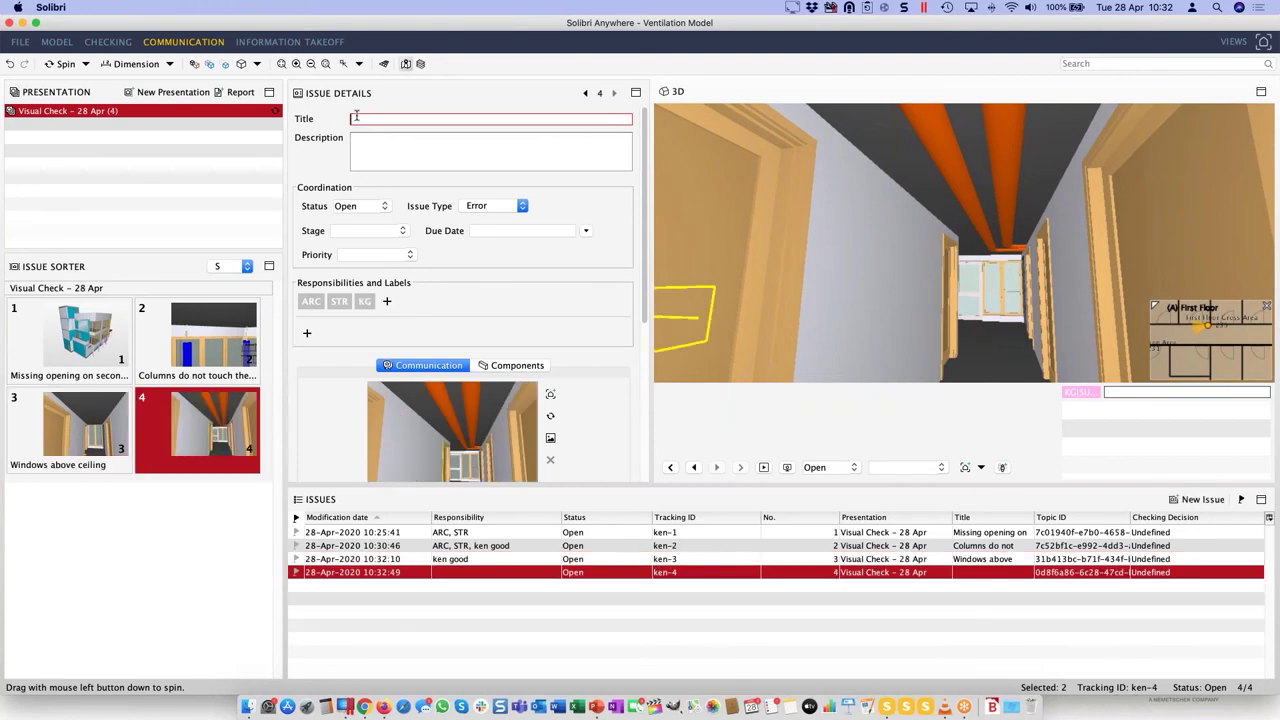
# - Title the issue 'Ducts visible through the ceiling', add a description, and assign ARC plus a new VNT responsibility
pyautogui.write('Ducts visible thr')
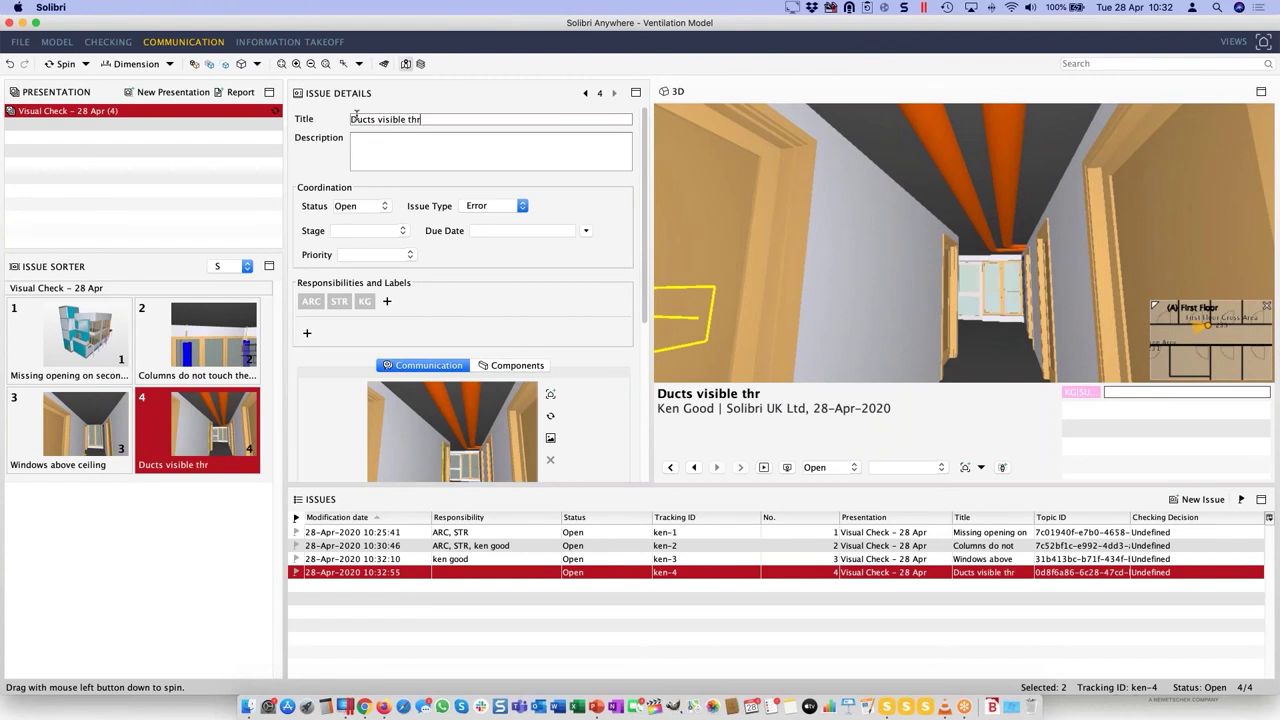
pyautogui.write('ough the ceiling')
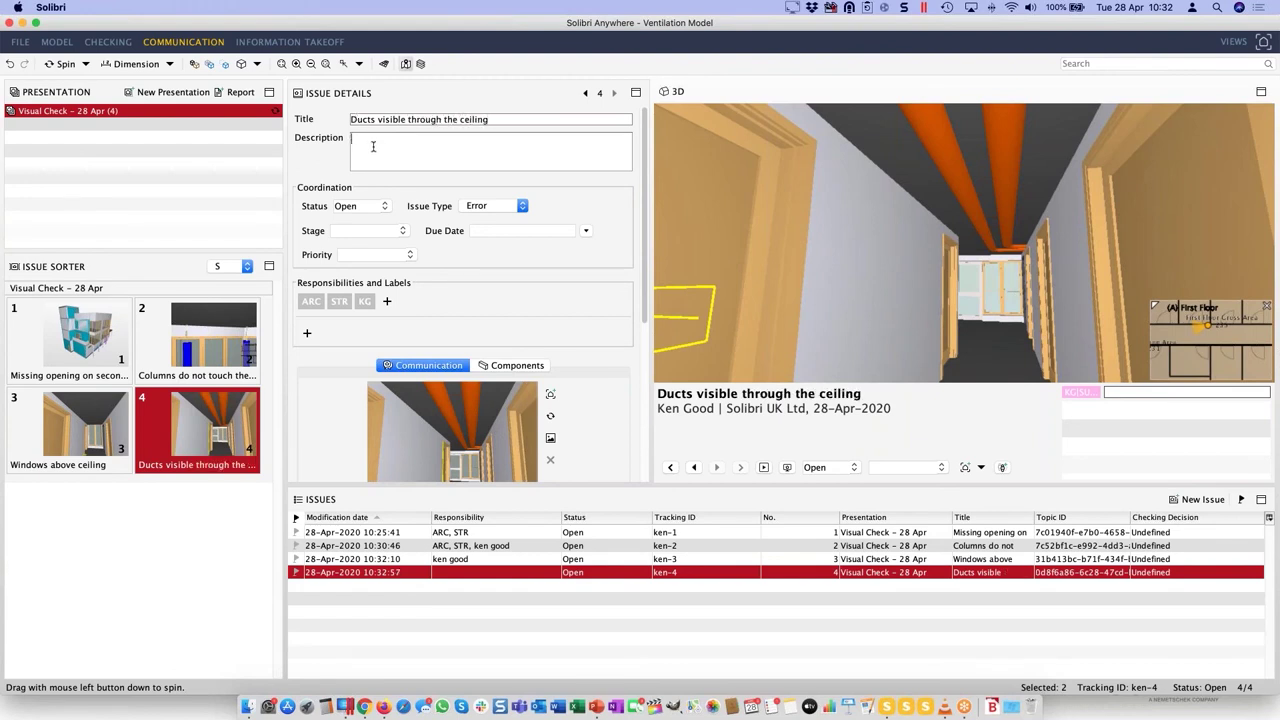
pyautogui.click(380, 147)
pyautogui.write('gjgdgdhdg')
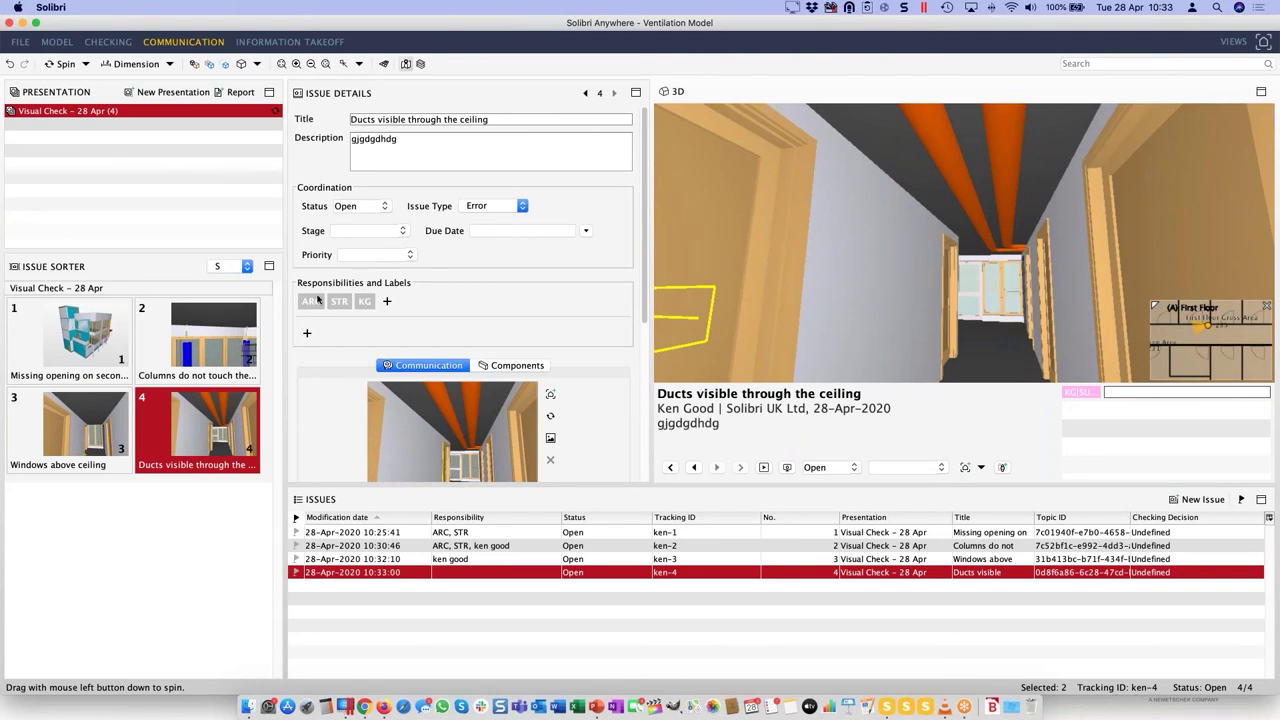
pyautogui.click(312, 302)
pyautogui.click(386, 303)
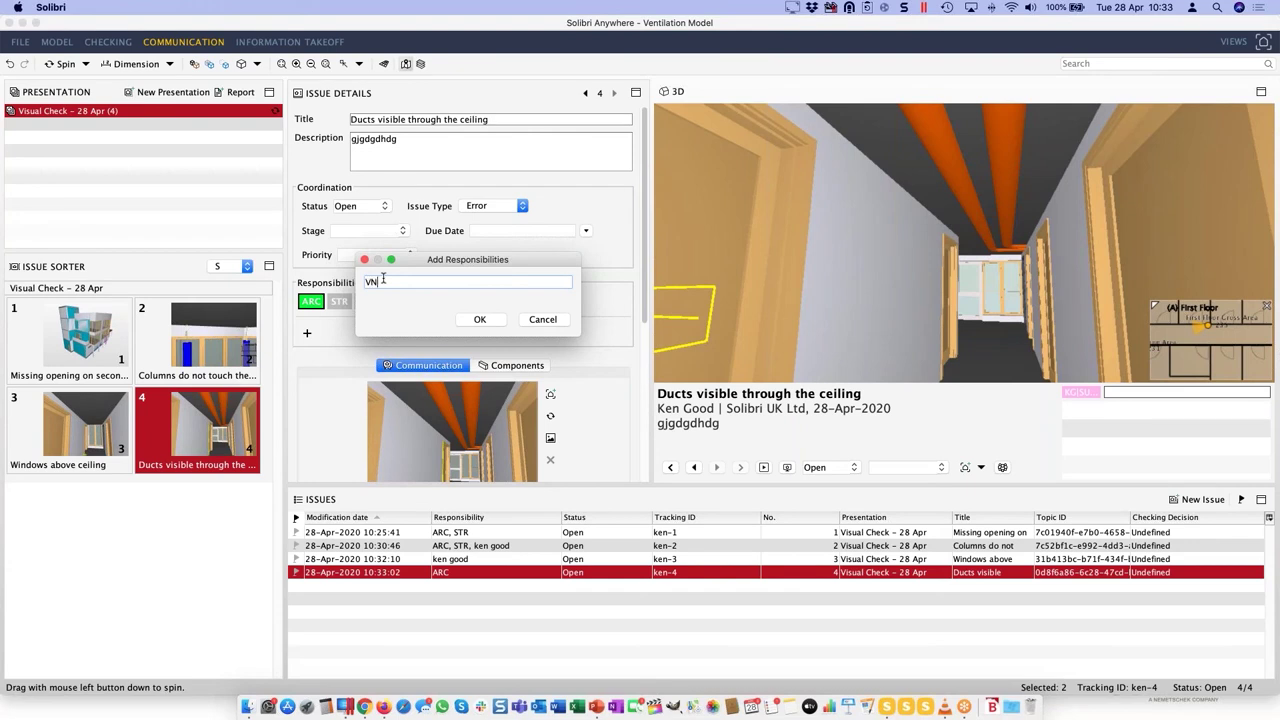
pyautogui.click(491, 321)
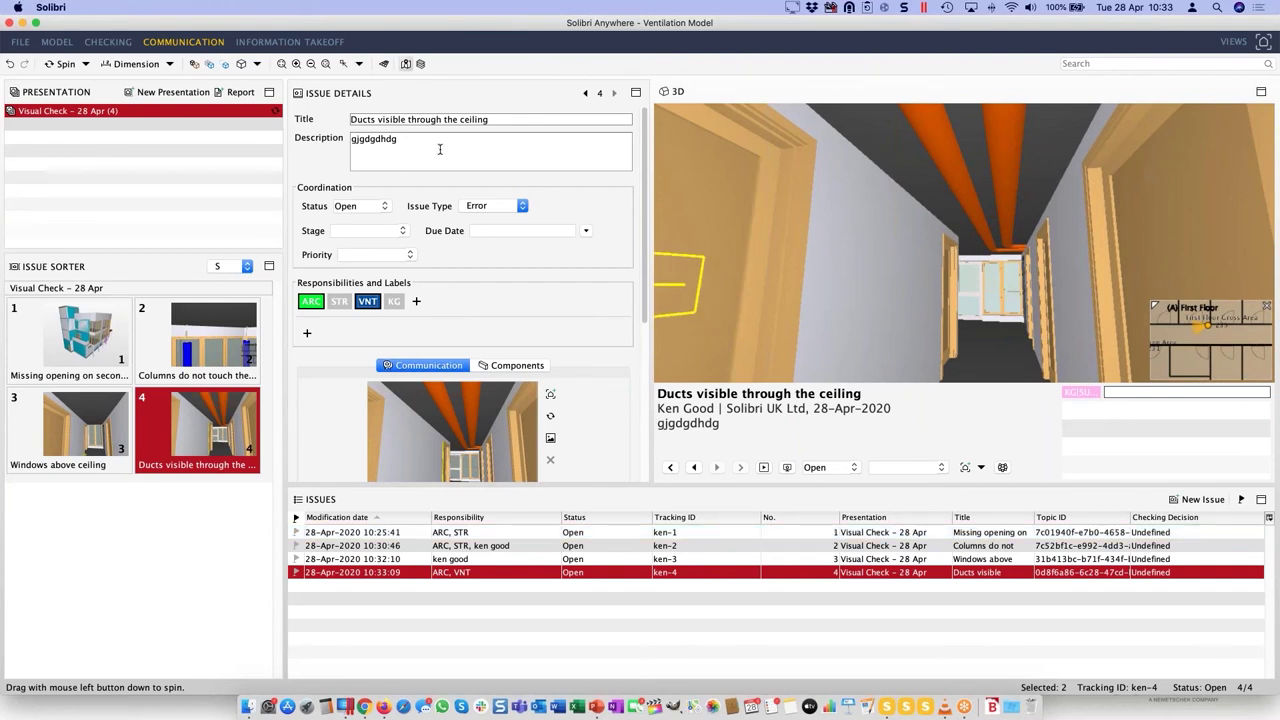
pyautogui.click(258, 66)
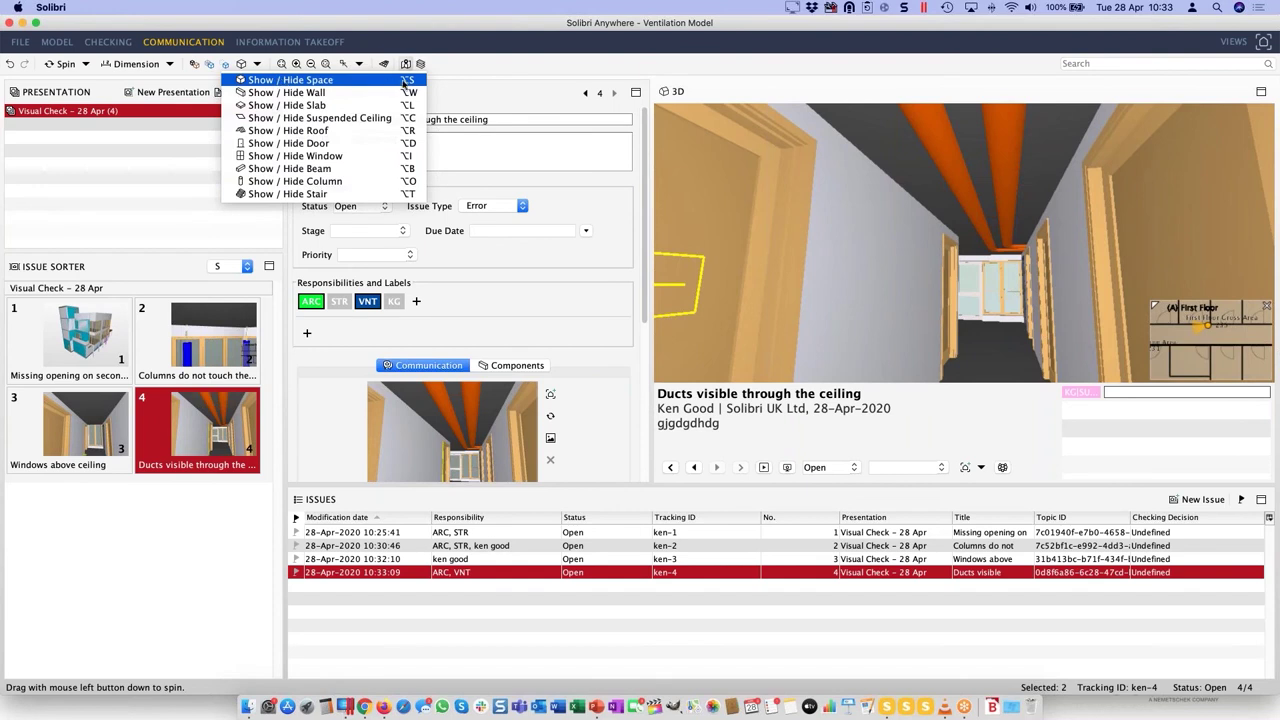
# - Hide the spaces and zoom out to view the whole building from outside at roof level
pyautogui.click(352, 80)
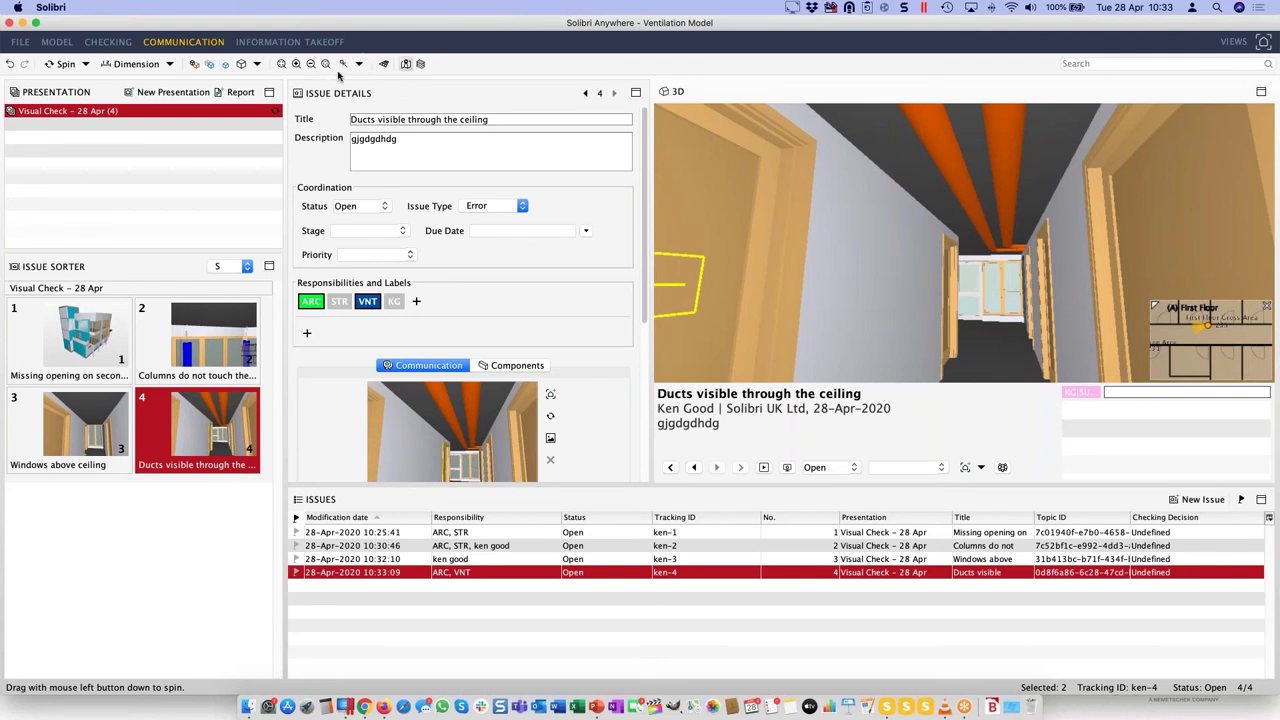
pyautogui.press('Home')
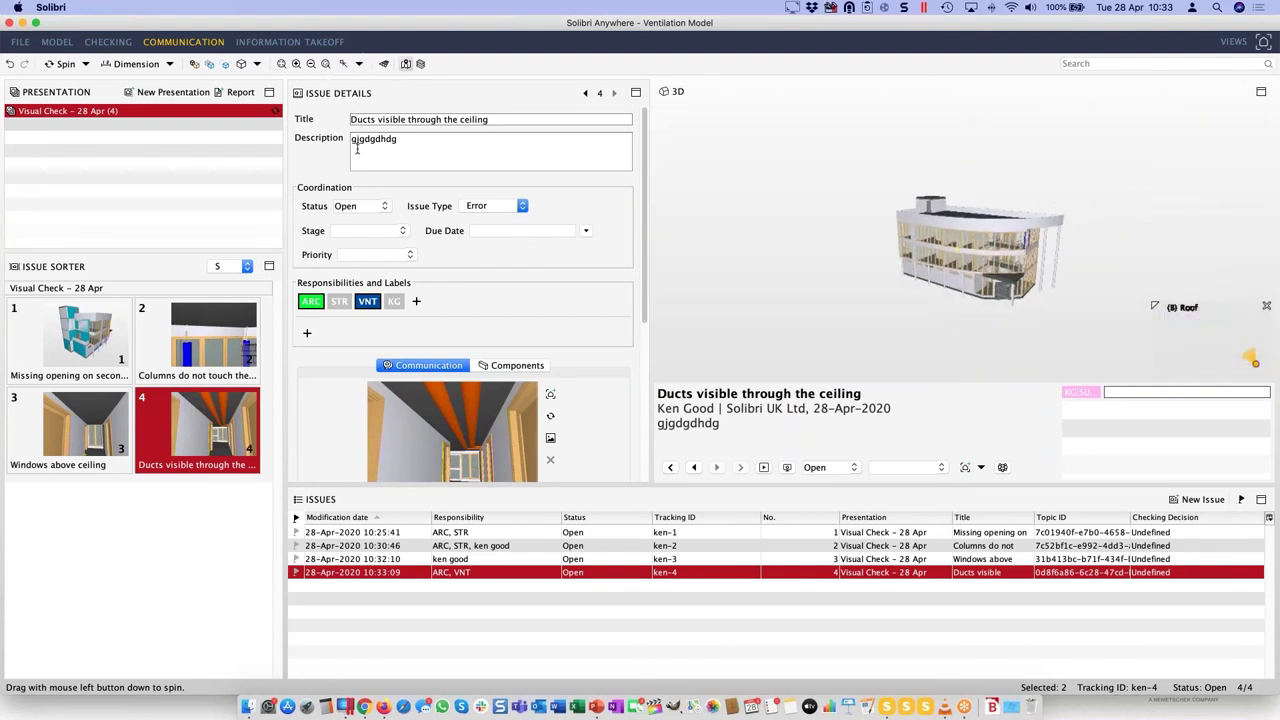
pyautogui.scroll(5, 1020, 257)
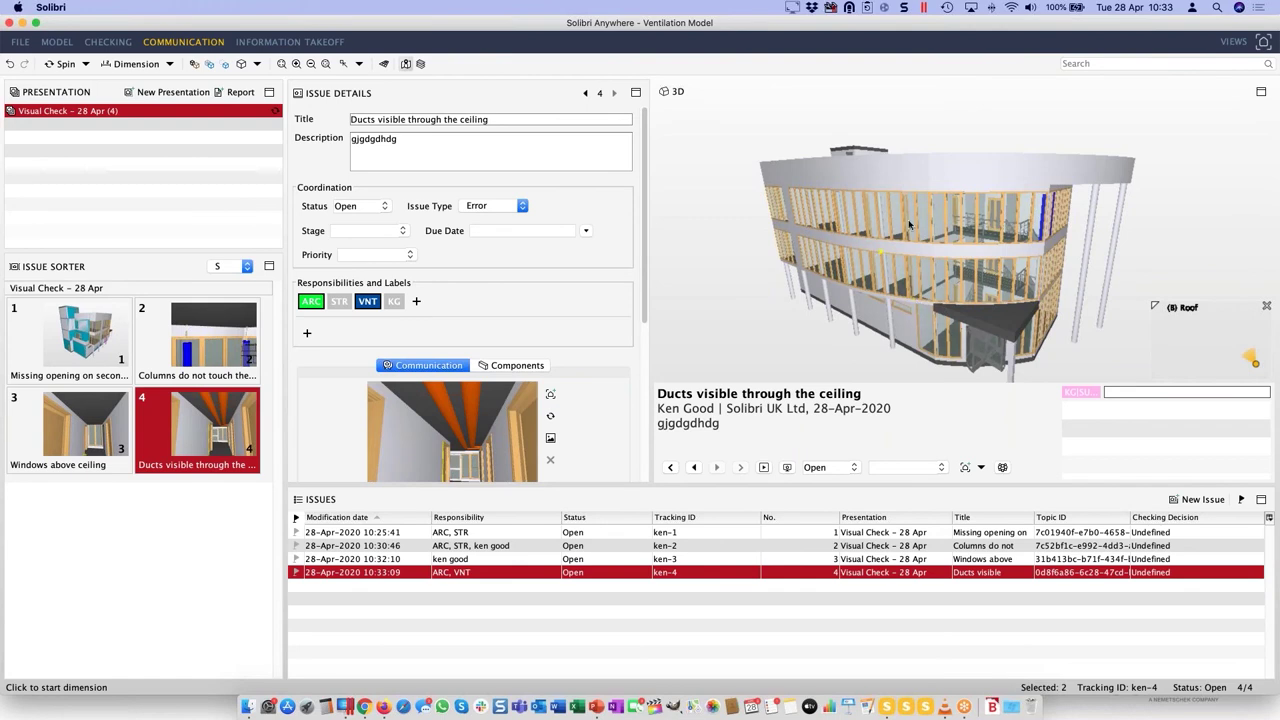
pyautogui.moveTo(918, 216); pyautogui.dragTo(988, 346)
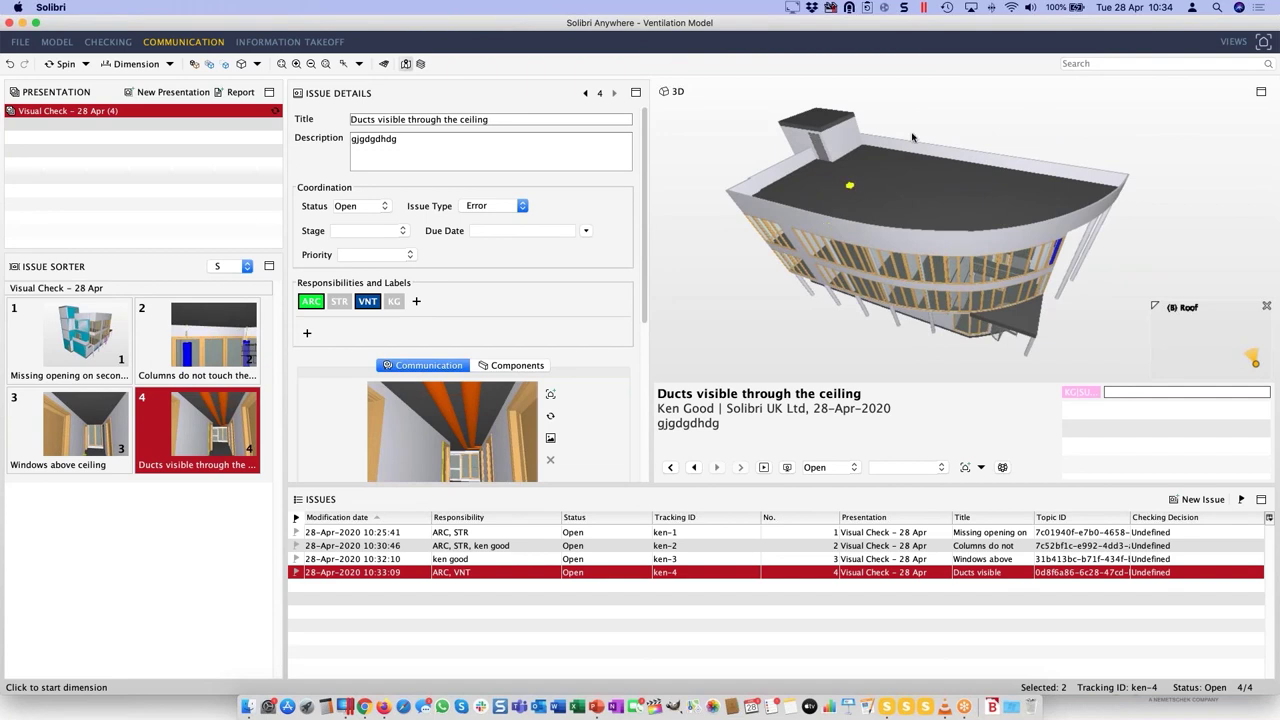
pyautogui.click(170, 64)
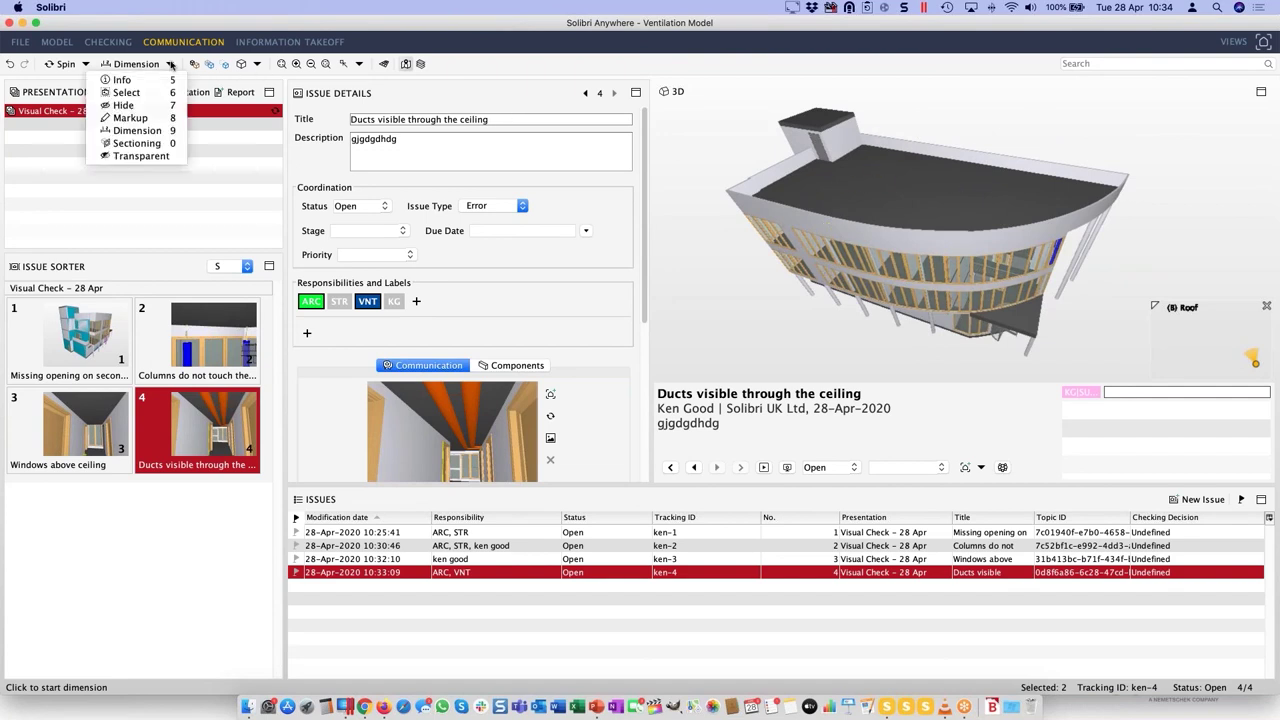
# - Place a section plane on the roof, lower it to expose the interior, and orbit to a near-horizontal view
pyautogui.click(136, 143)
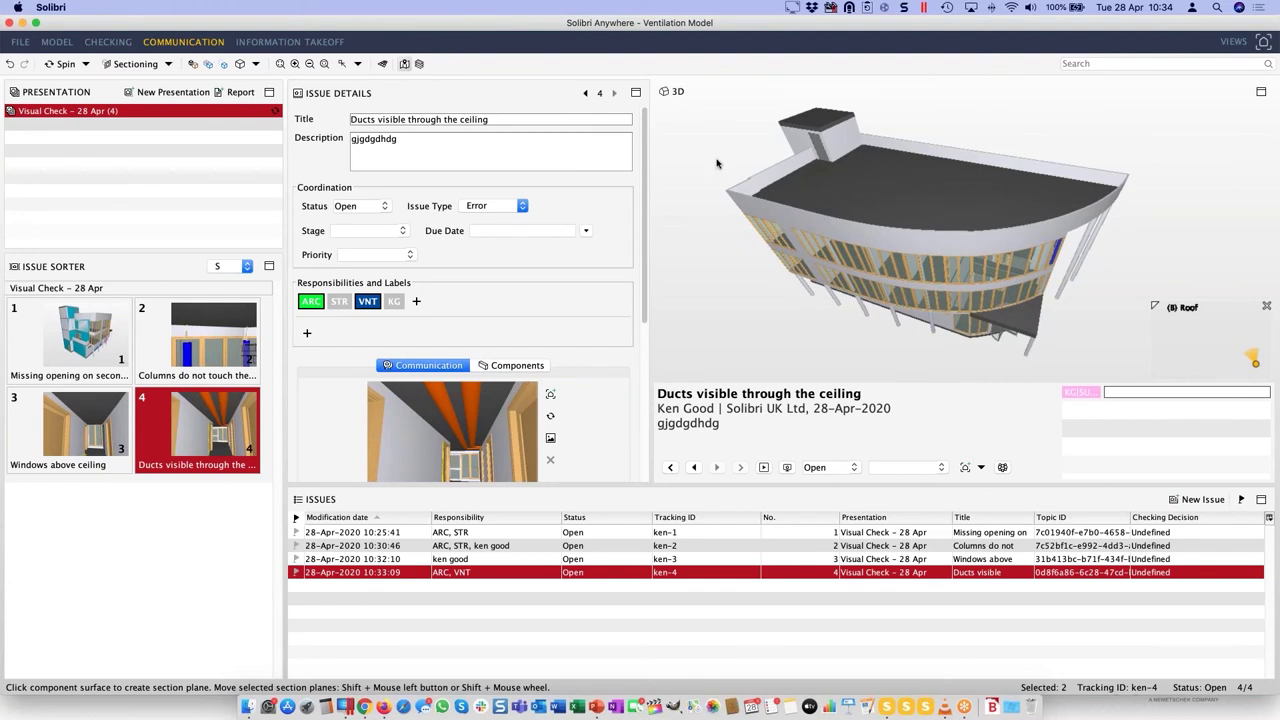
pyautogui.click(915, 200)
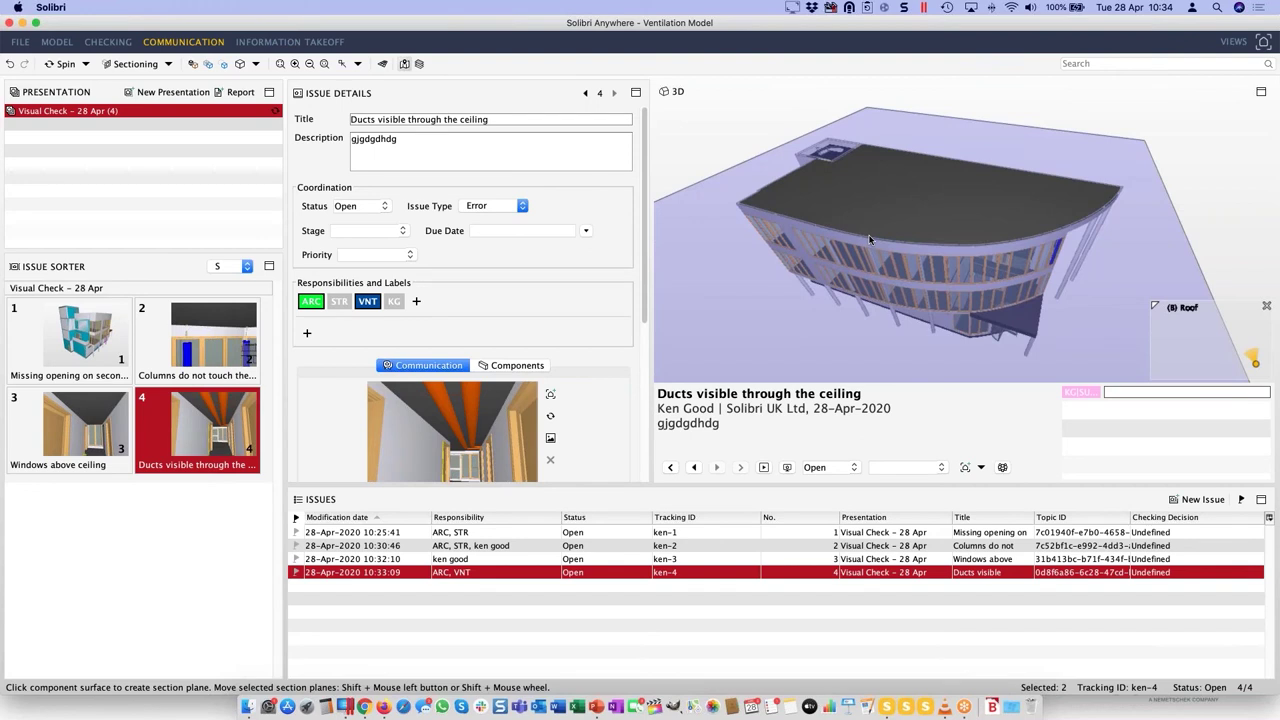
pyautogui.keyDown('shift'); pyautogui.moveTo(922, 197); pyautogui.dragTo(762, 266); pyautogui.keyUp('shift')
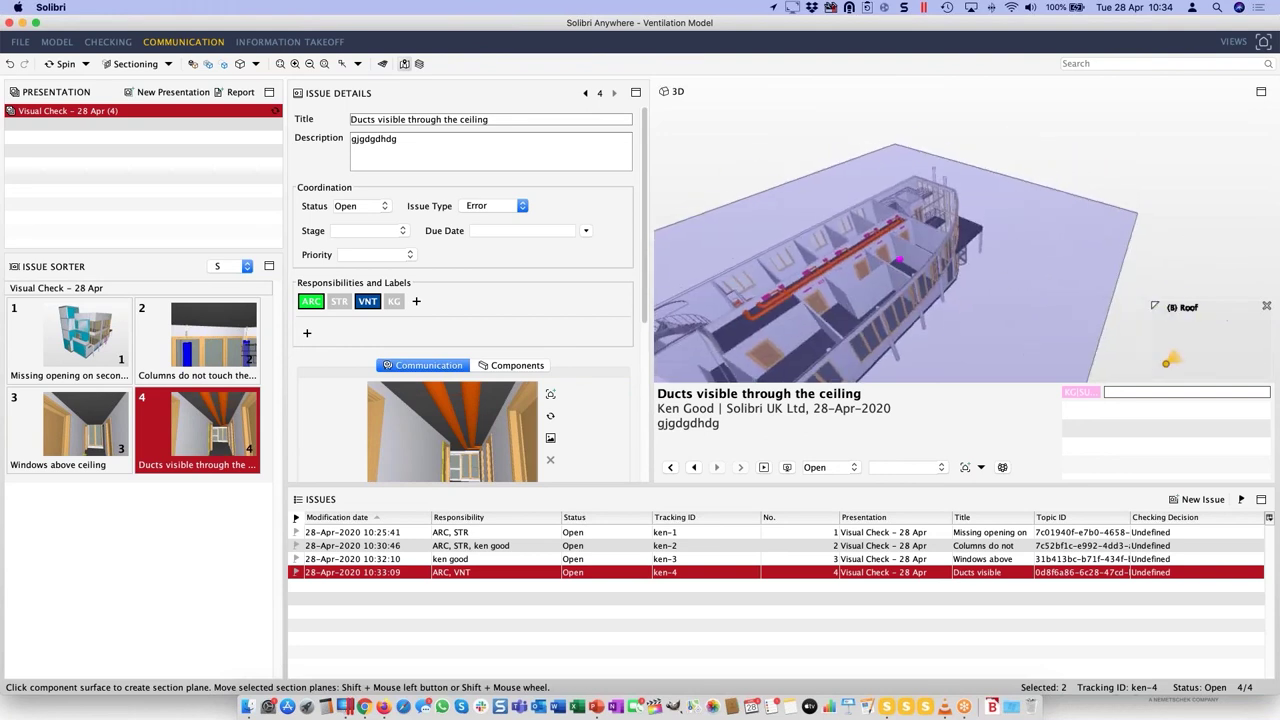
pyautogui.moveTo(861, 267); pyautogui.dragTo(1122, 195)
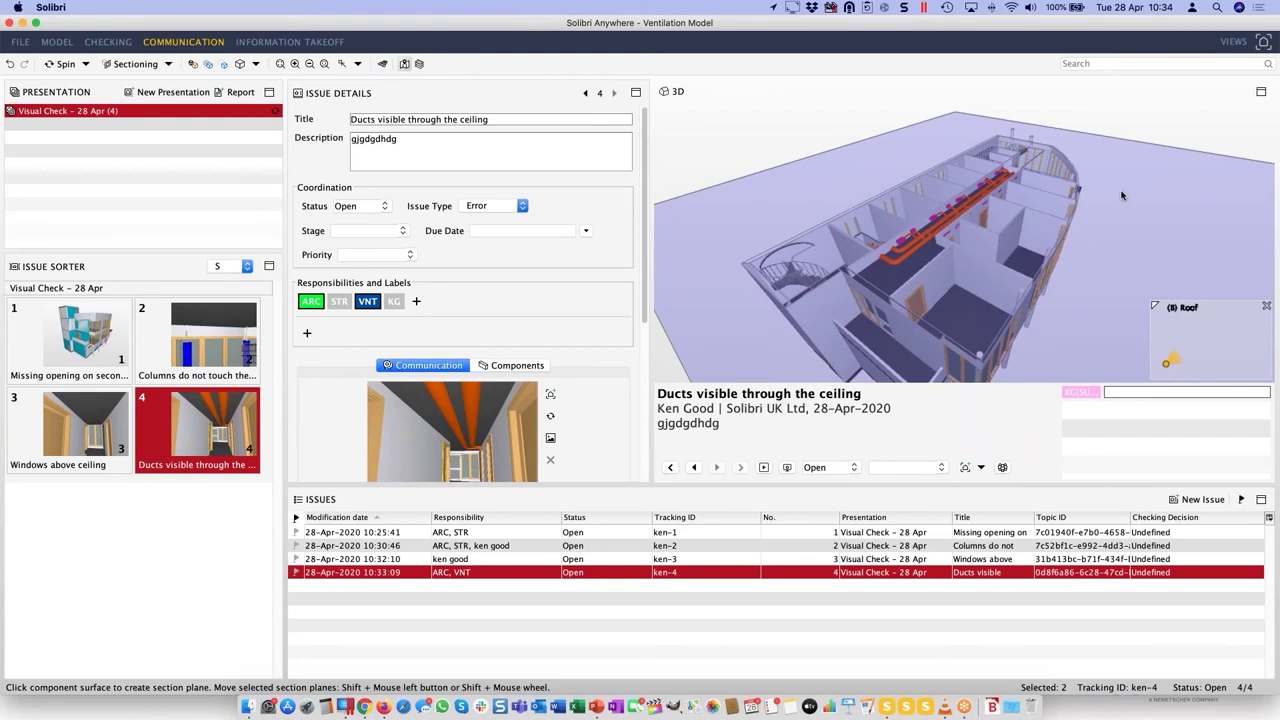
pyautogui.moveTo(974, 207); pyautogui.dragTo(821, 348)
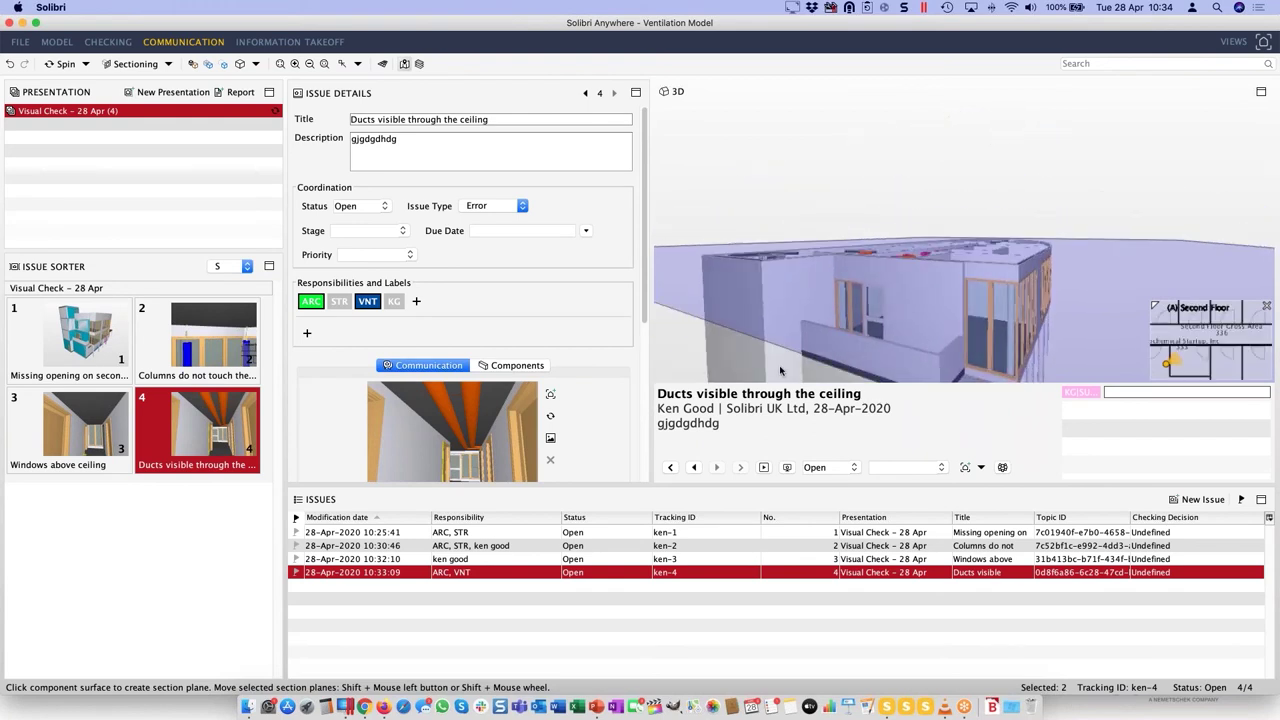
pyautogui.scroll(5, 815, 341)
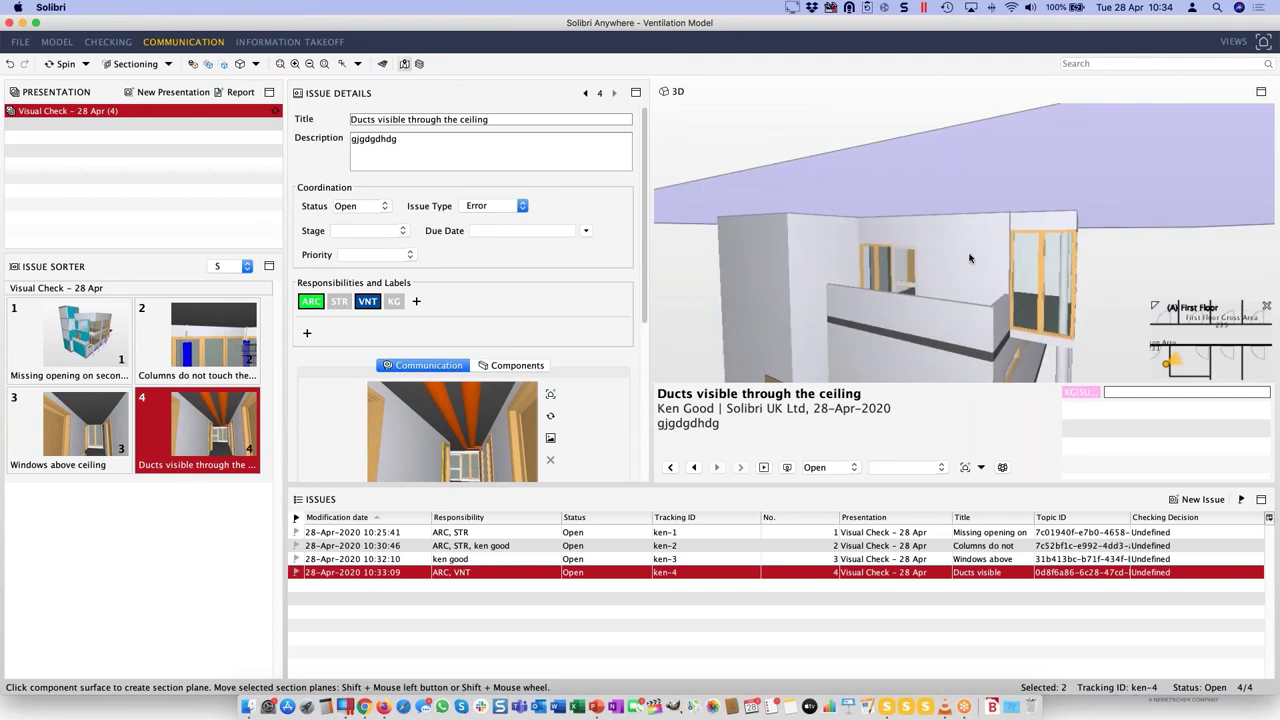
# - Section away the near walls to open the first-floor corridor and face it under the ducts, switching to Info mode
pyautogui.click(983, 267)
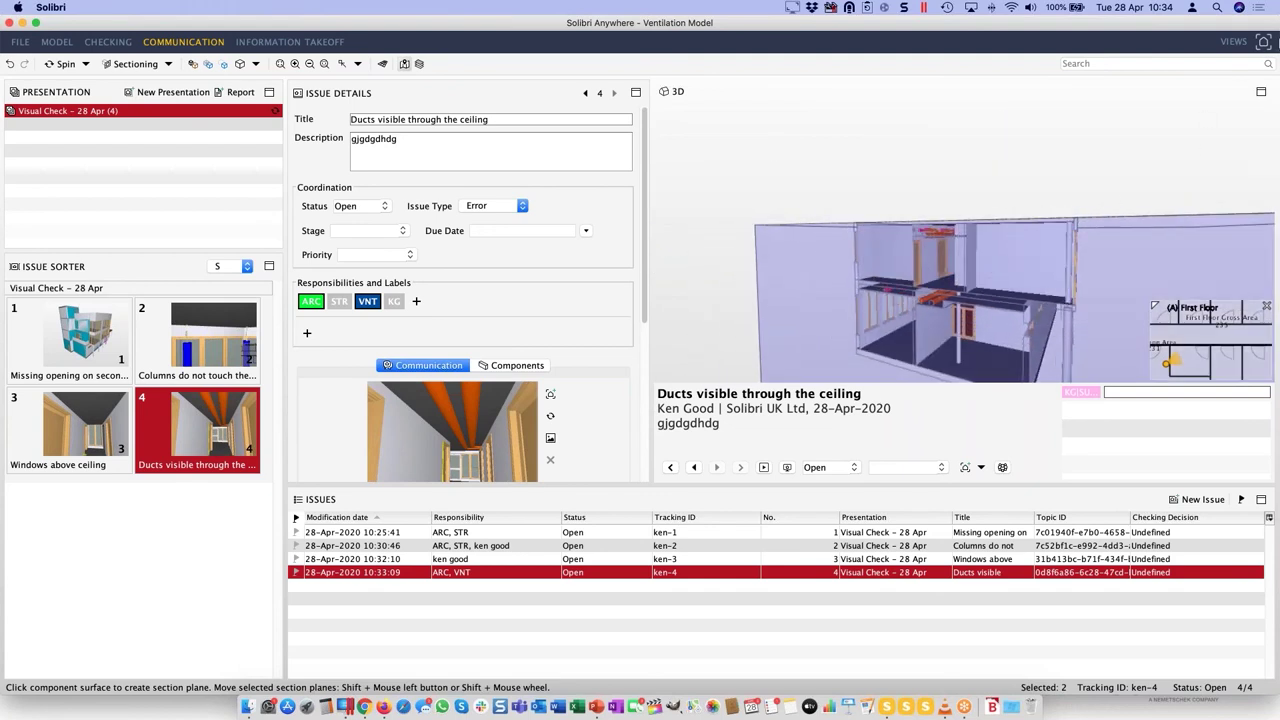
pyautogui.scroll(5, 914, 222)
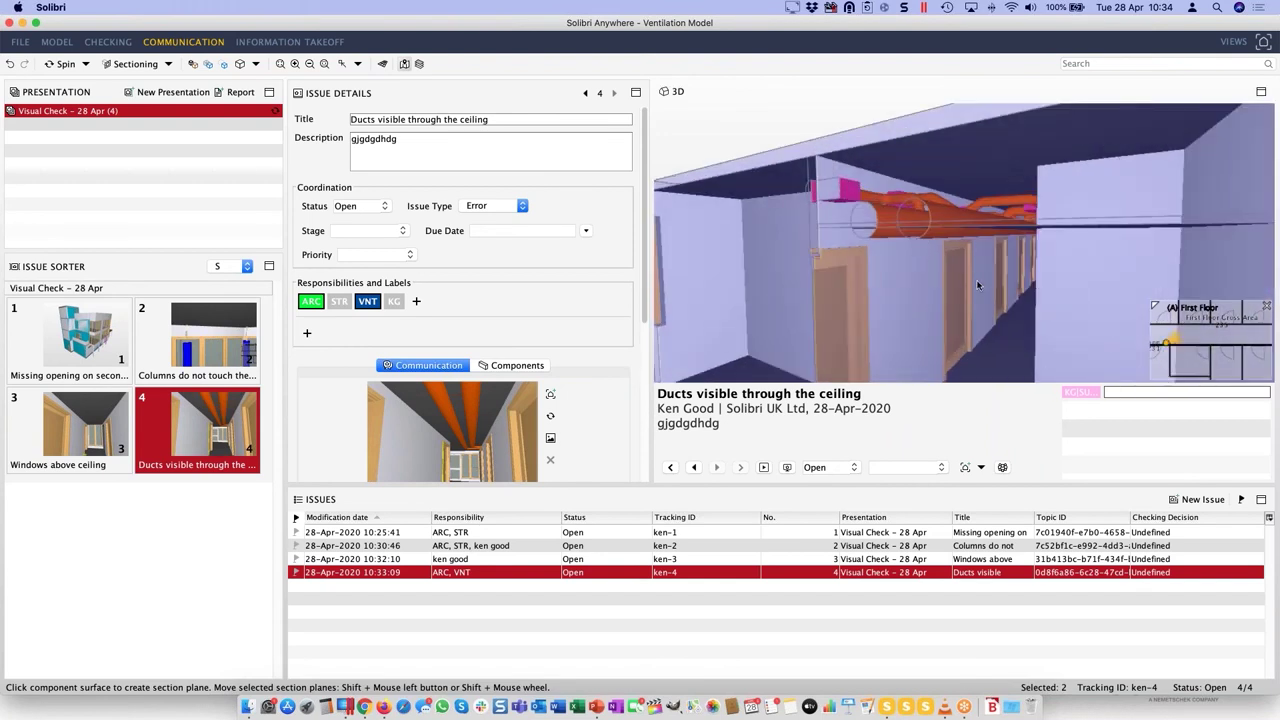
pyautogui.scroll(3, 975, 275)
pyautogui.moveTo(998, 266); pyautogui.dragTo(1027, 291)
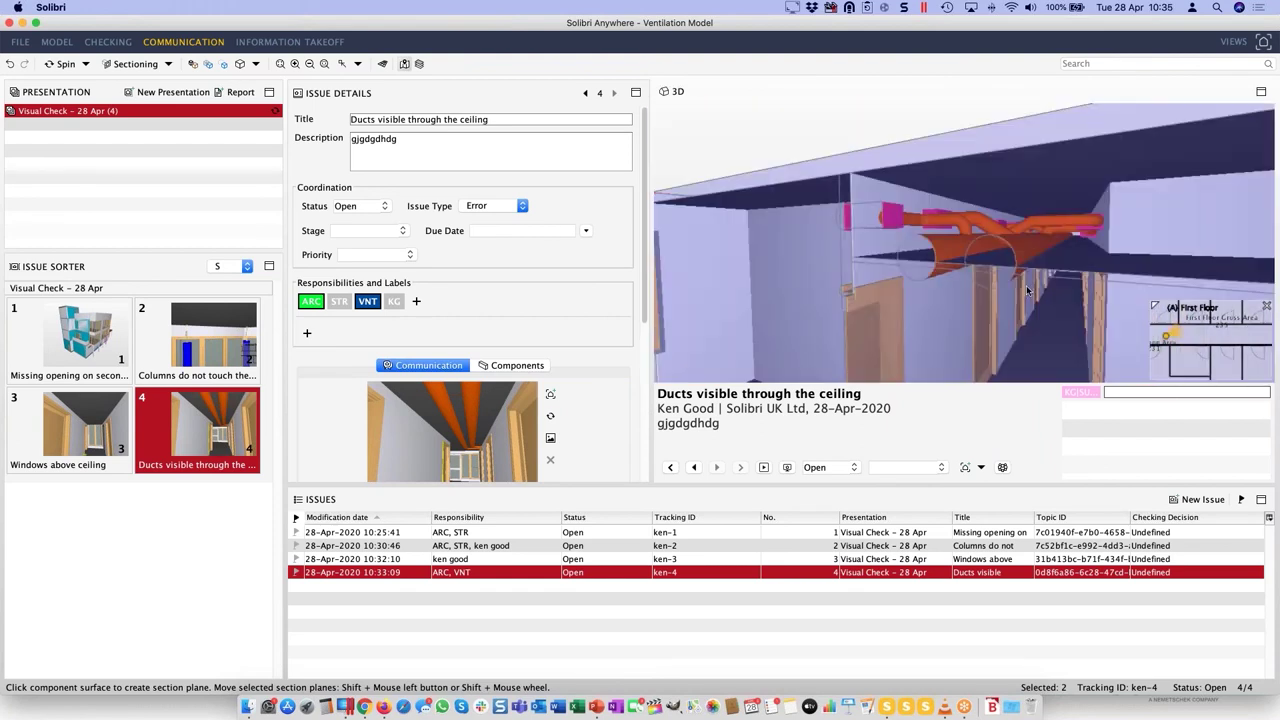
pyautogui.scroll(-5, 1027, 291)
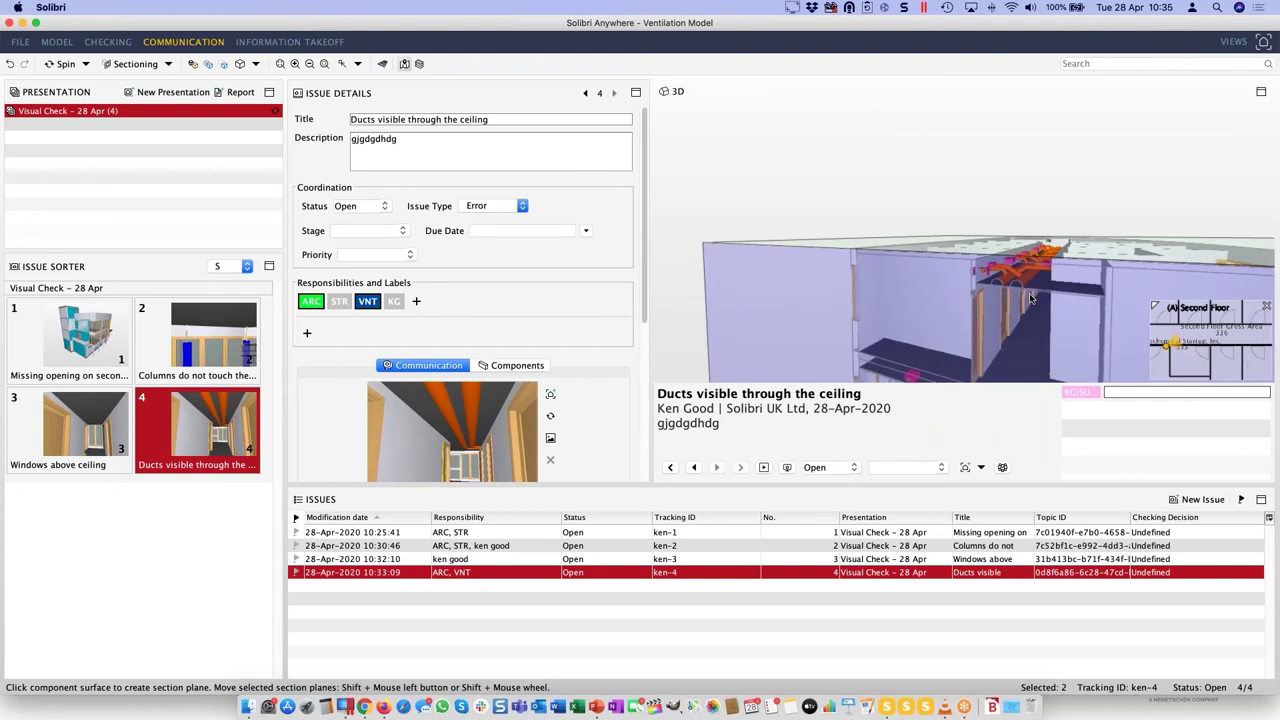
pyautogui.scroll(5, 1031, 298)
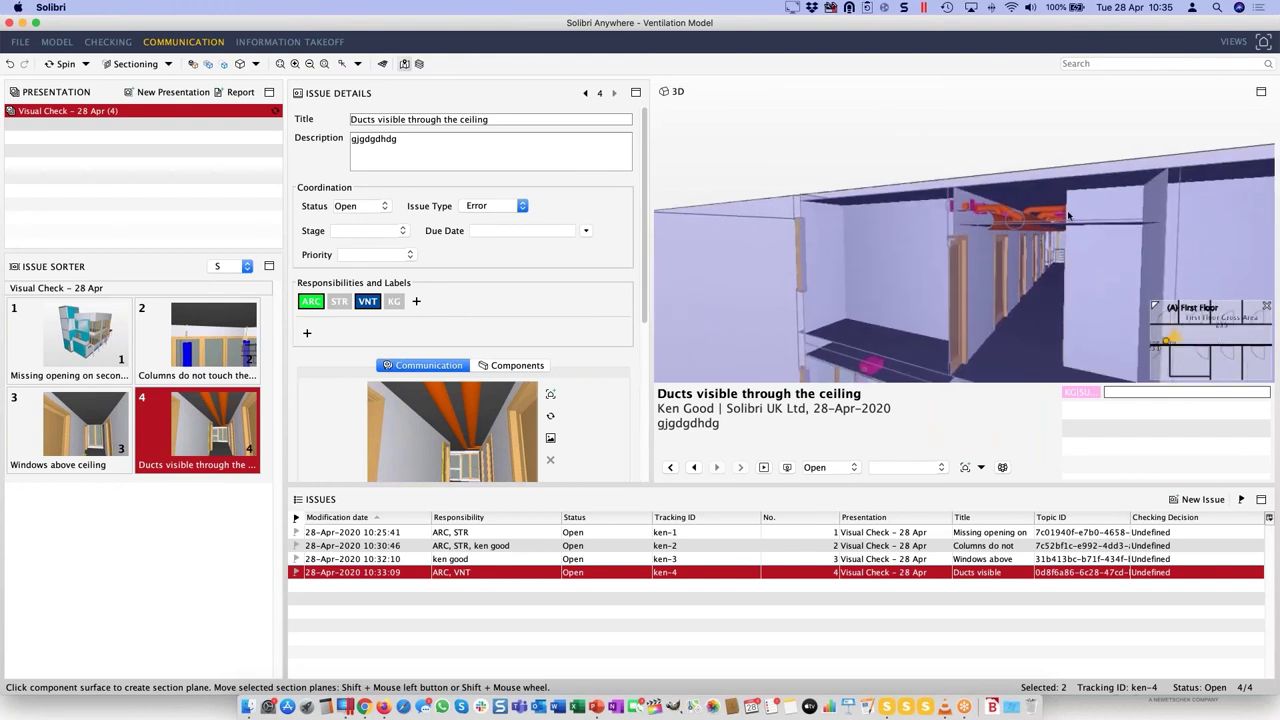
pyautogui.click(1008, 270)
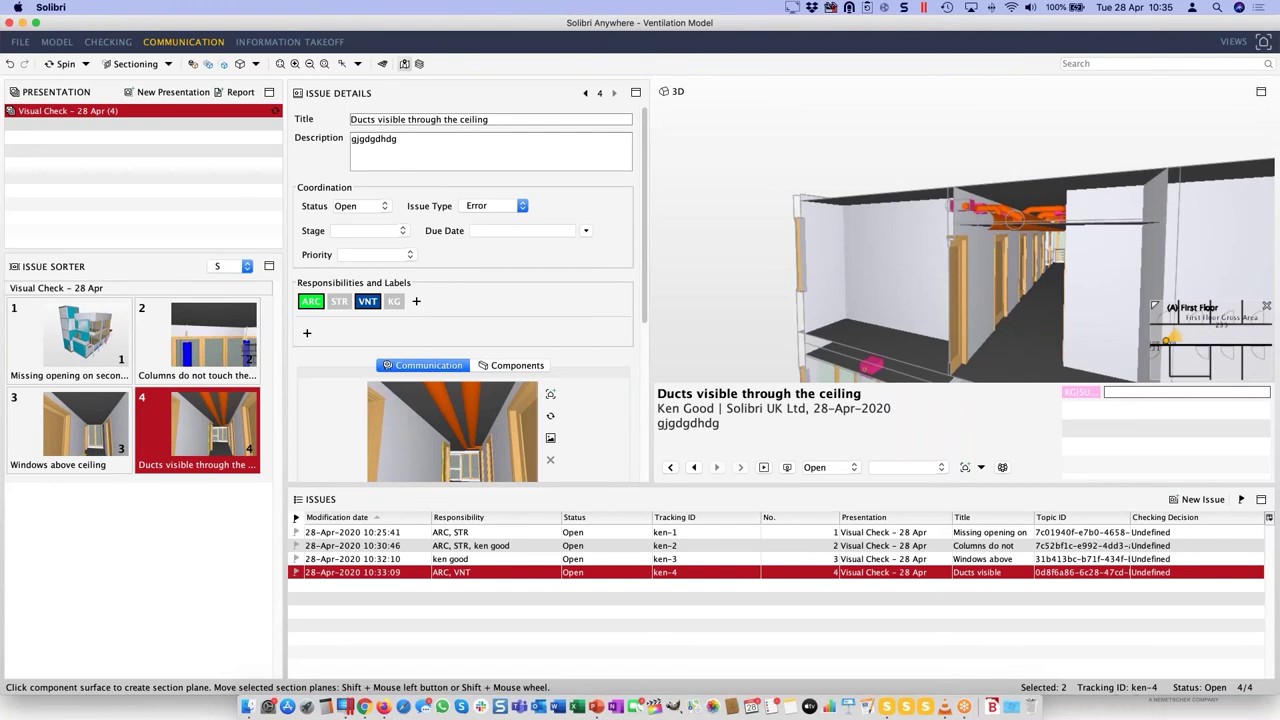
pyautogui.moveTo(1014, 252); pyautogui.dragTo(952, 236)
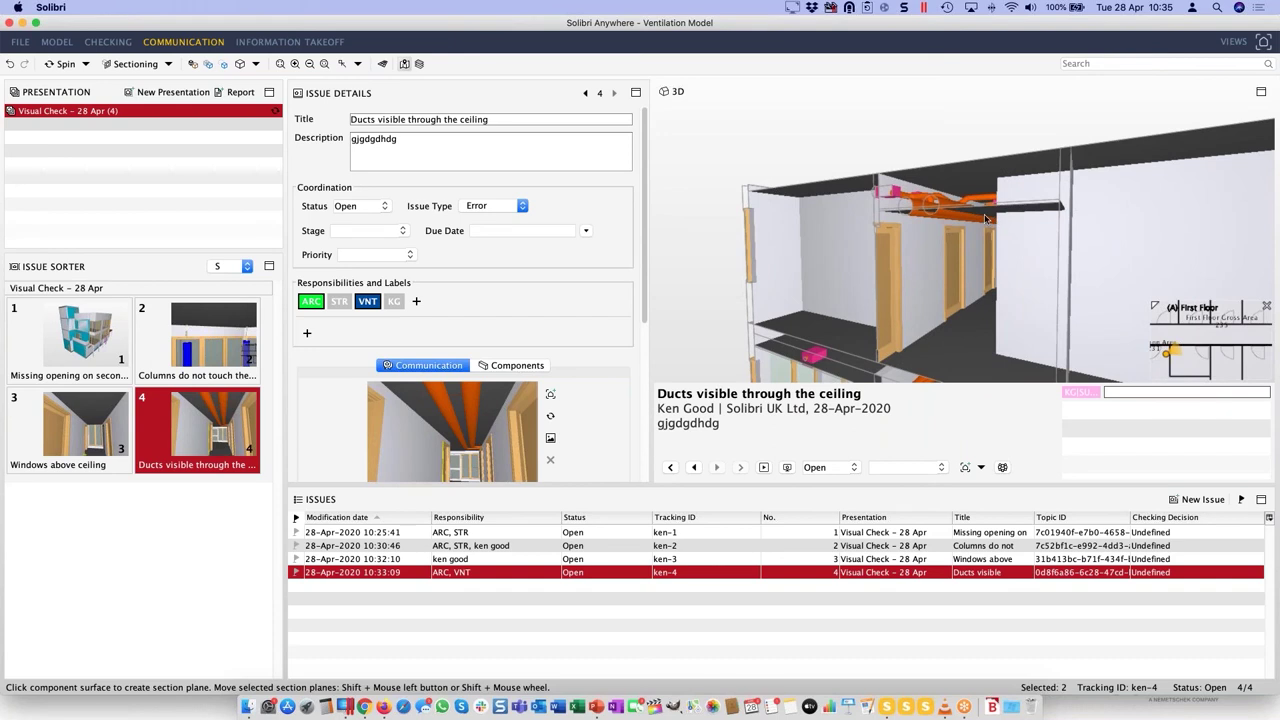
pyautogui.press('Escape')
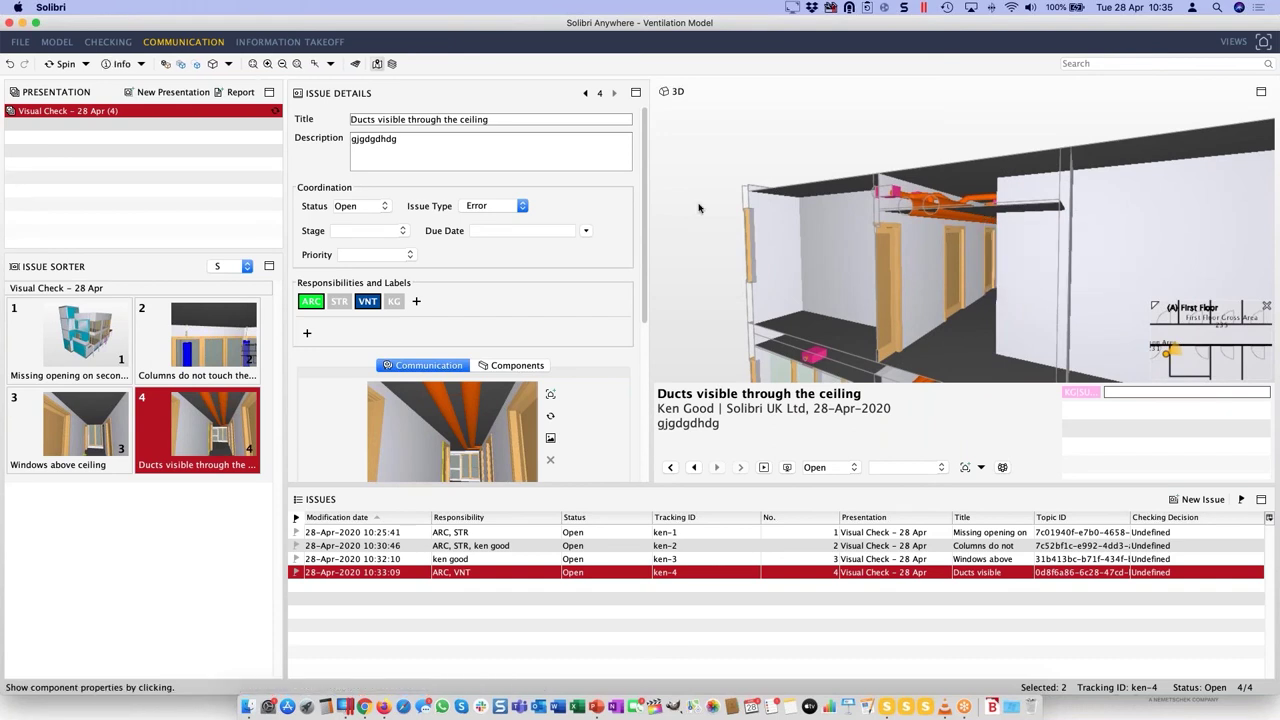
pyautogui.click(141, 64)
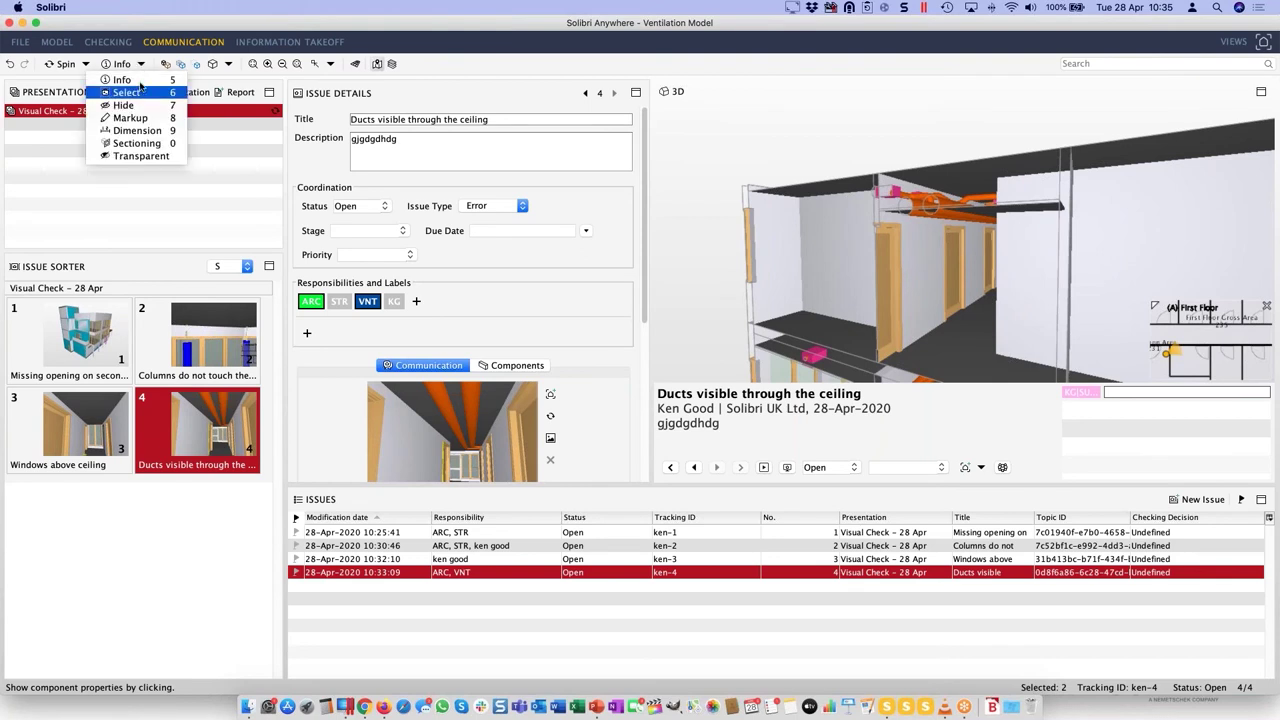
# - Inspect the suspended ceiling's properties, then save the zoomed corridor view as issue 4's second viewpoint
pyautogui.click(141, 85)
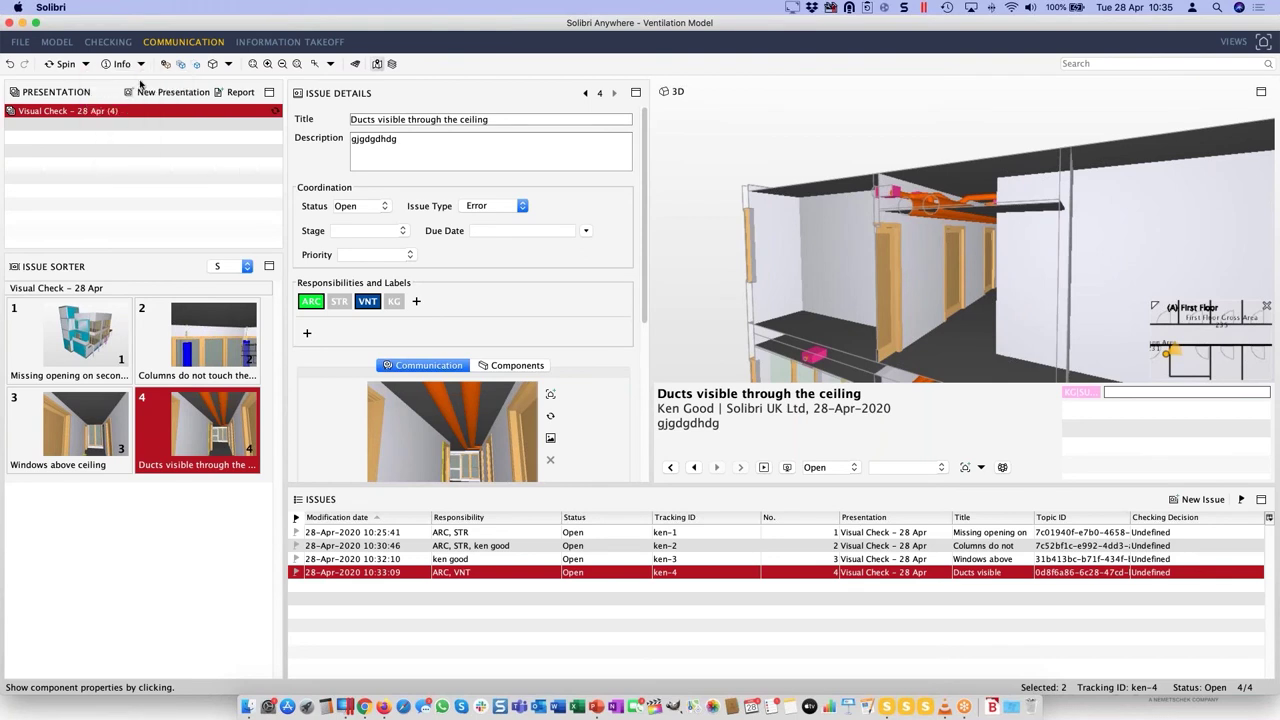
pyautogui.click(982, 213)
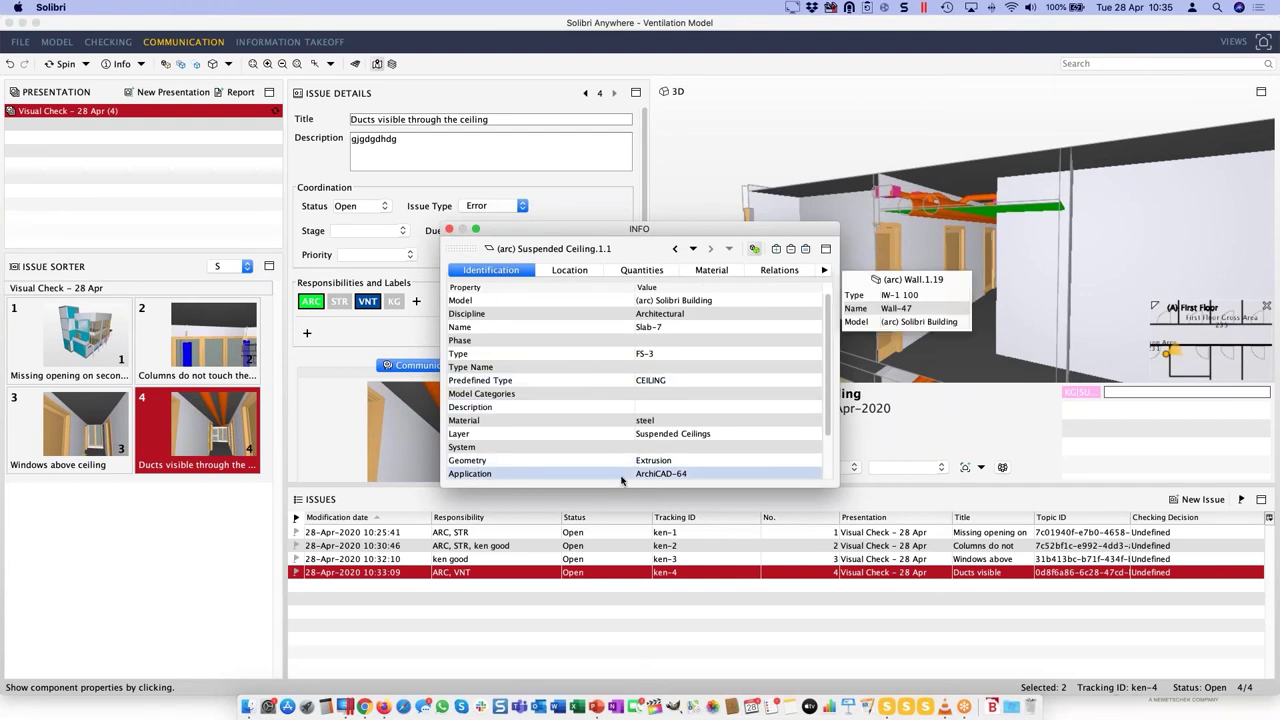
pyautogui.click(449, 231)
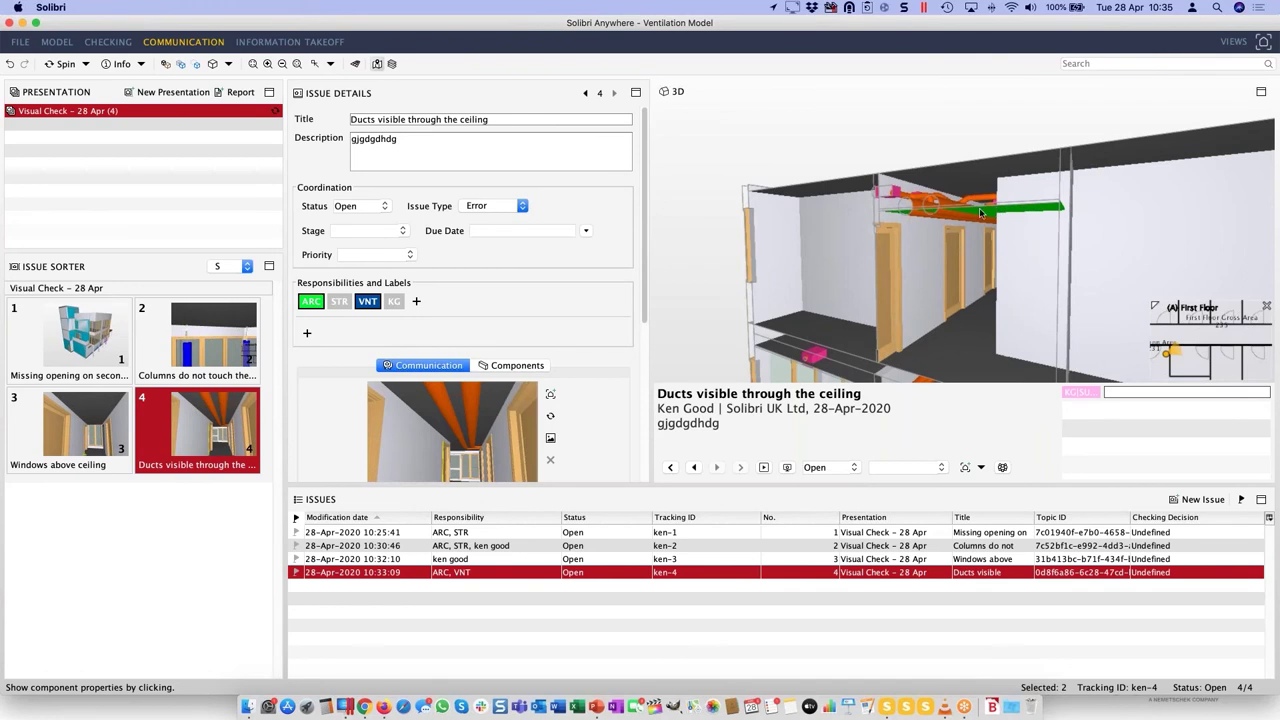
pyautogui.scroll(5, 980, 218)
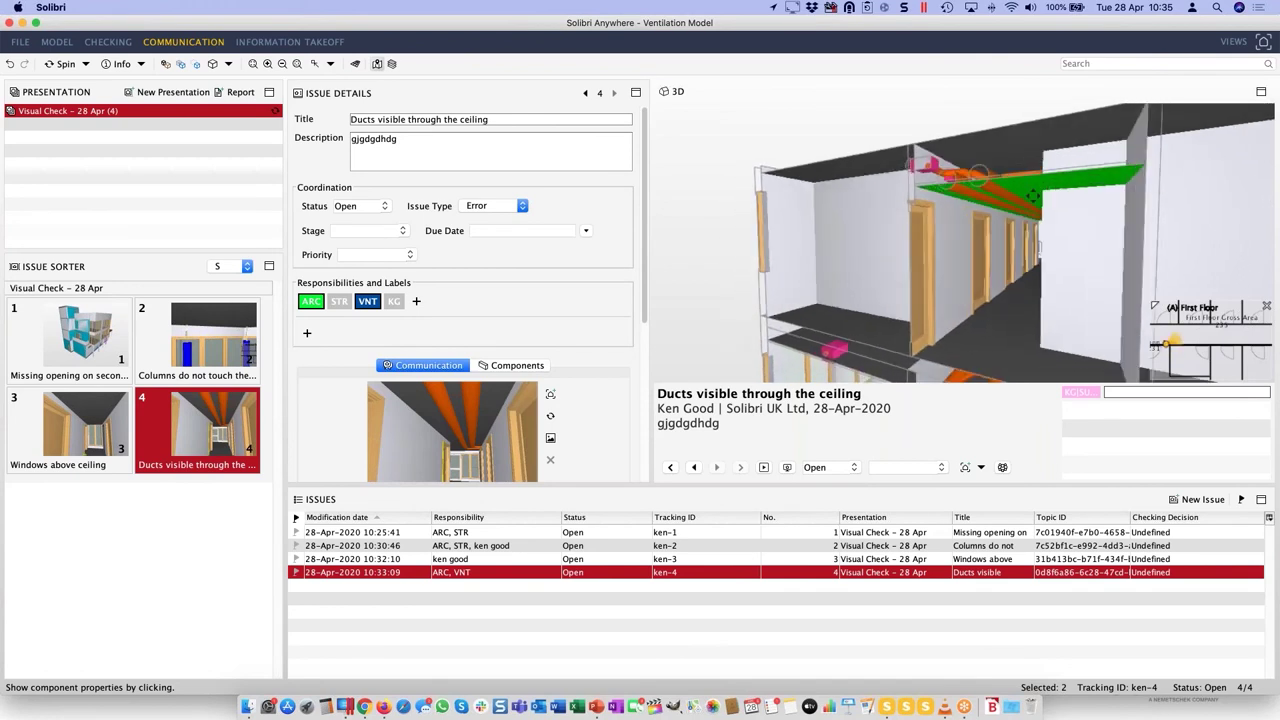
pyautogui.moveTo(995, 341)
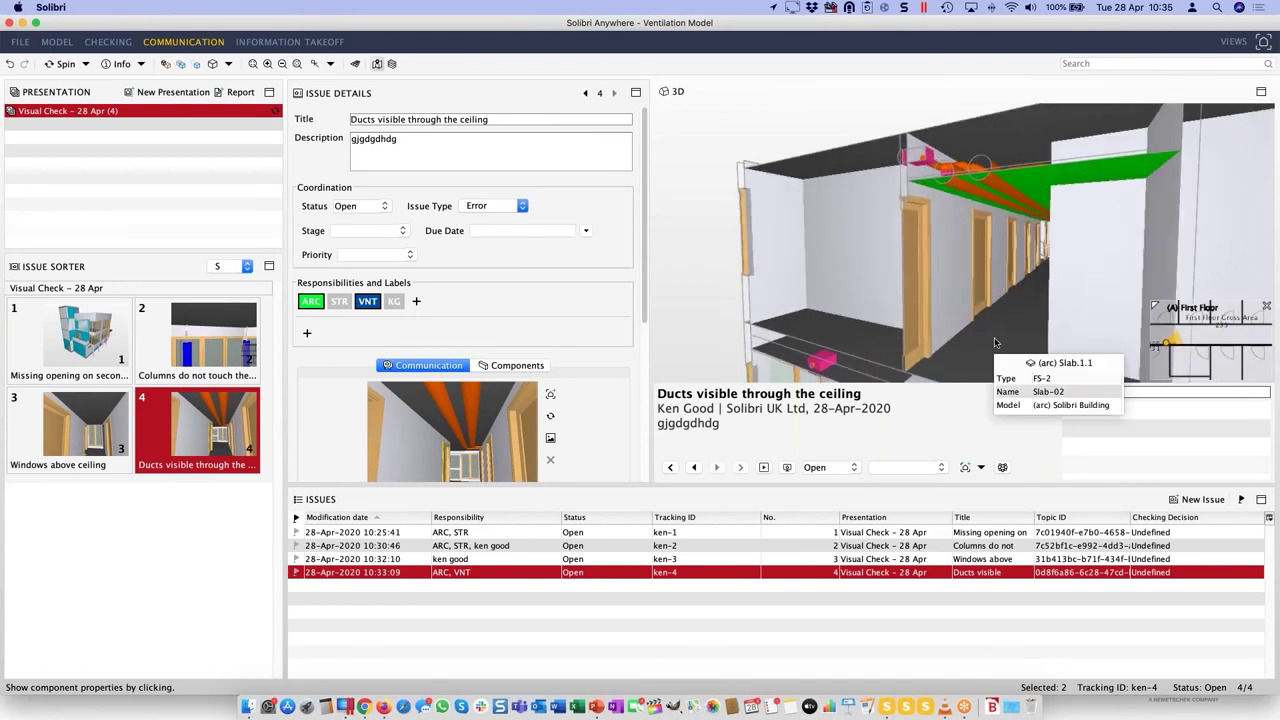
pyautogui.click(550, 396)
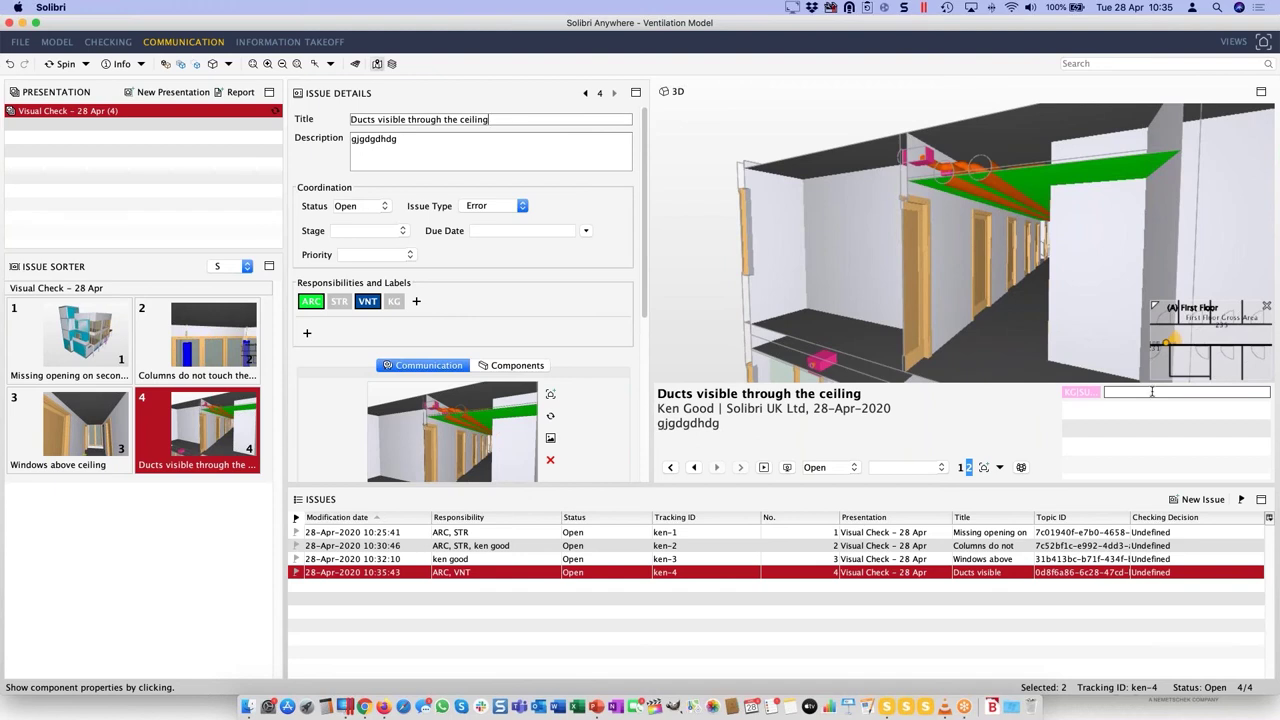
# - Add the comment '[green ceiling]' to issue 4's second viewpoint
pyautogui.moveTo(1154, 392)
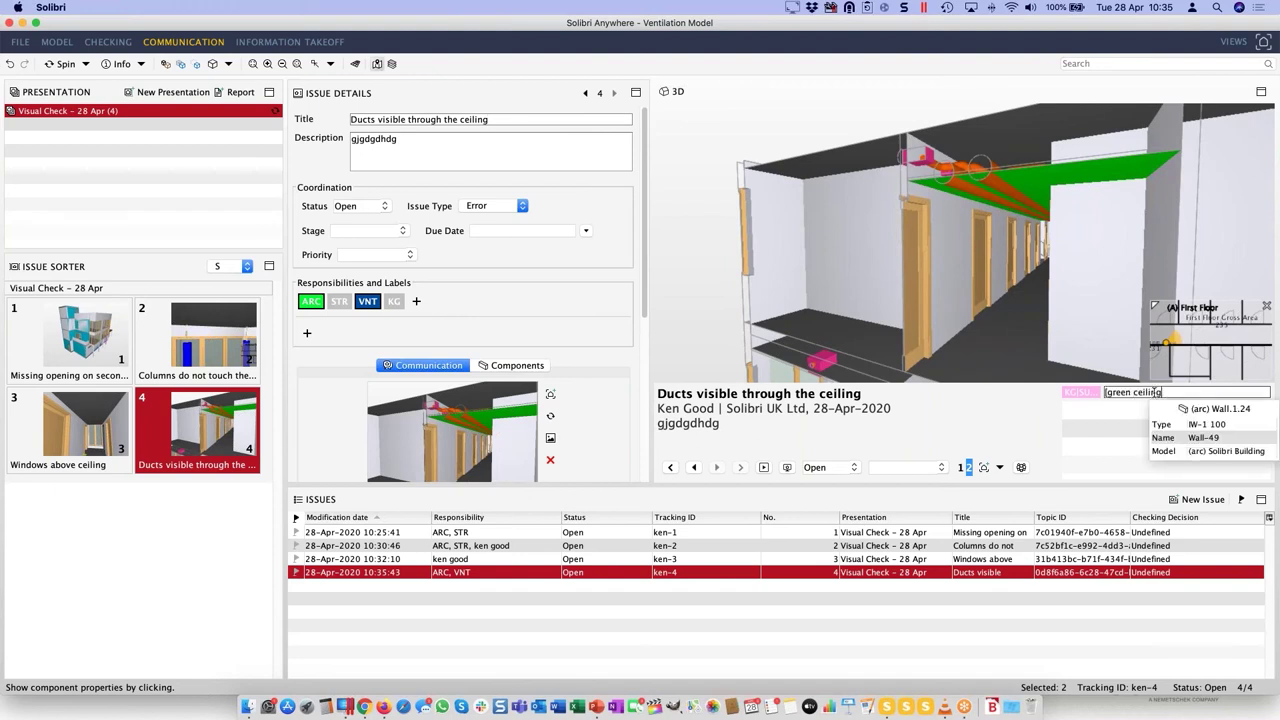
pyautogui.write(']')
pyautogui.press('Return')
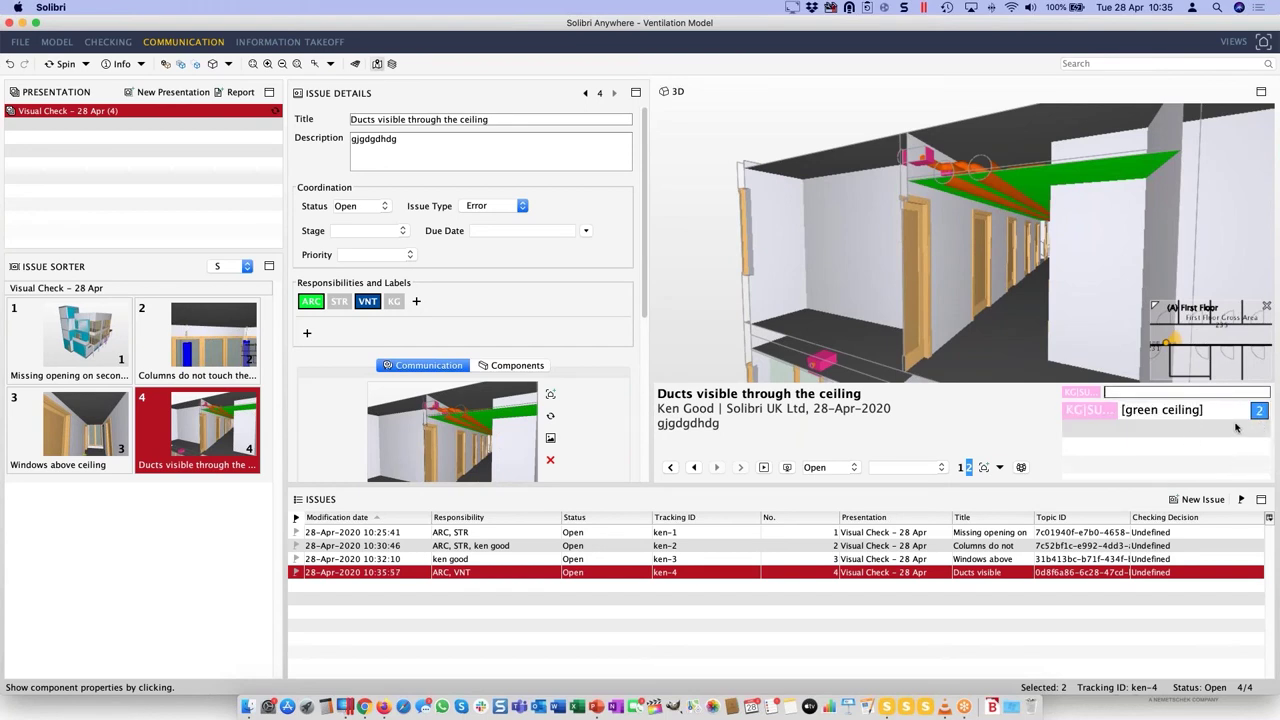
pyautogui.scroll(-4, 465, 424)
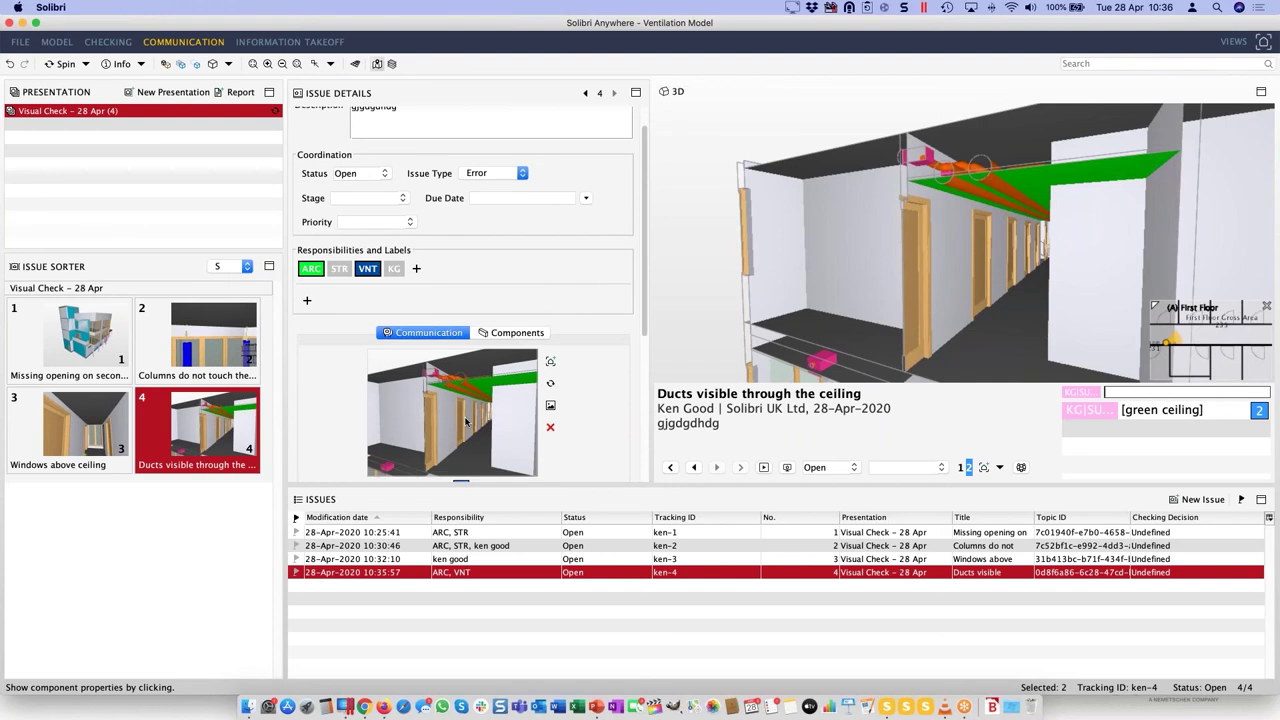
pyautogui.click(443, 439)
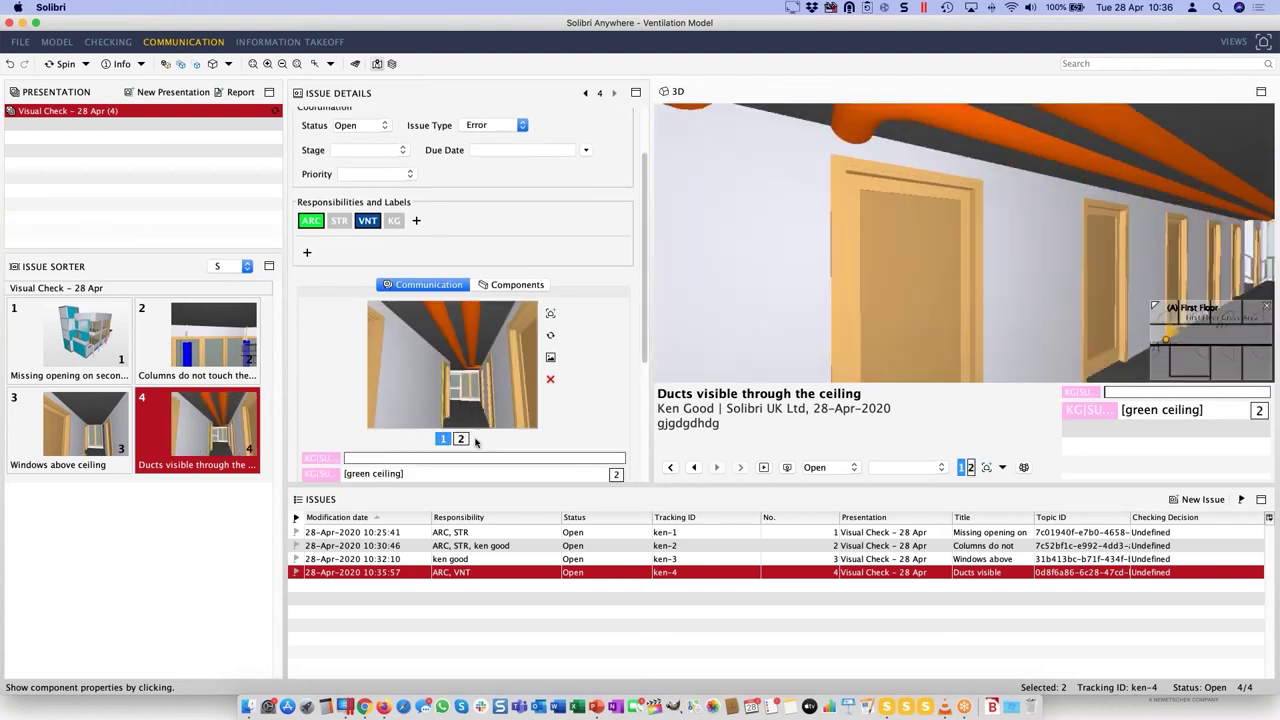
pyautogui.click(404, 473)
pyautogui.scroll(-3, 430, 474)
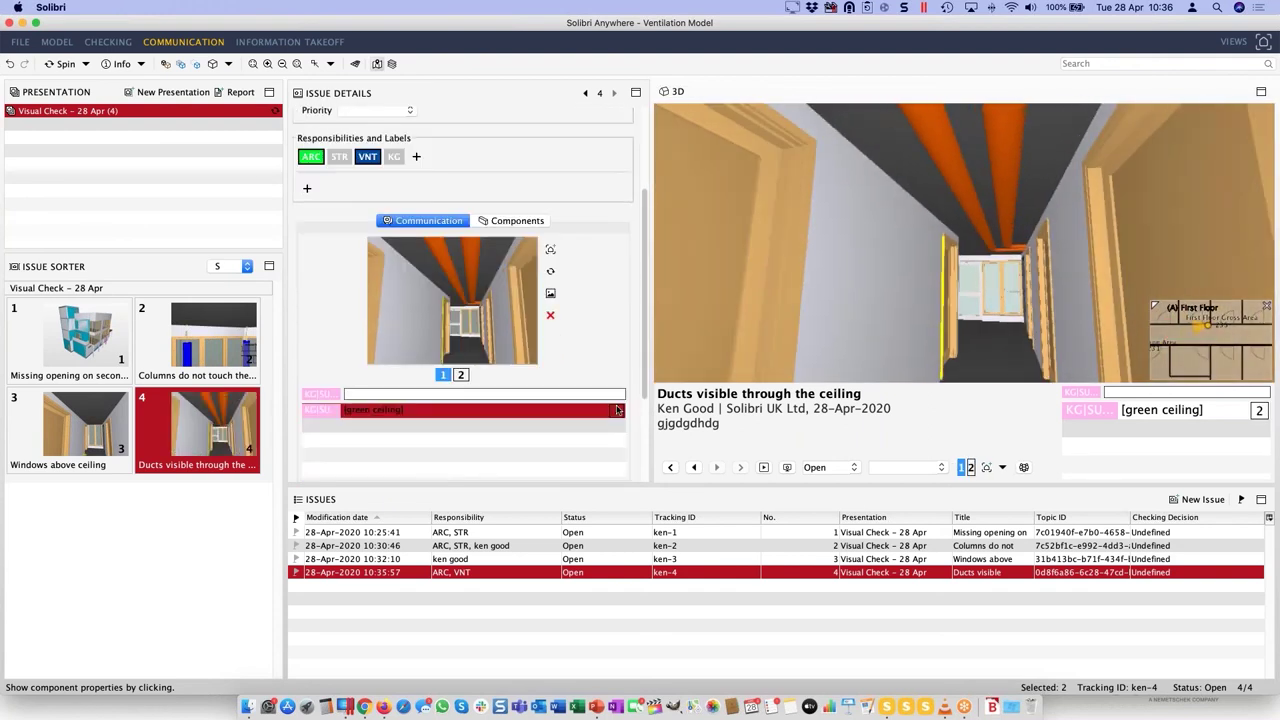
pyautogui.click(505, 412)
pyautogui.doubleClick(504, 412)
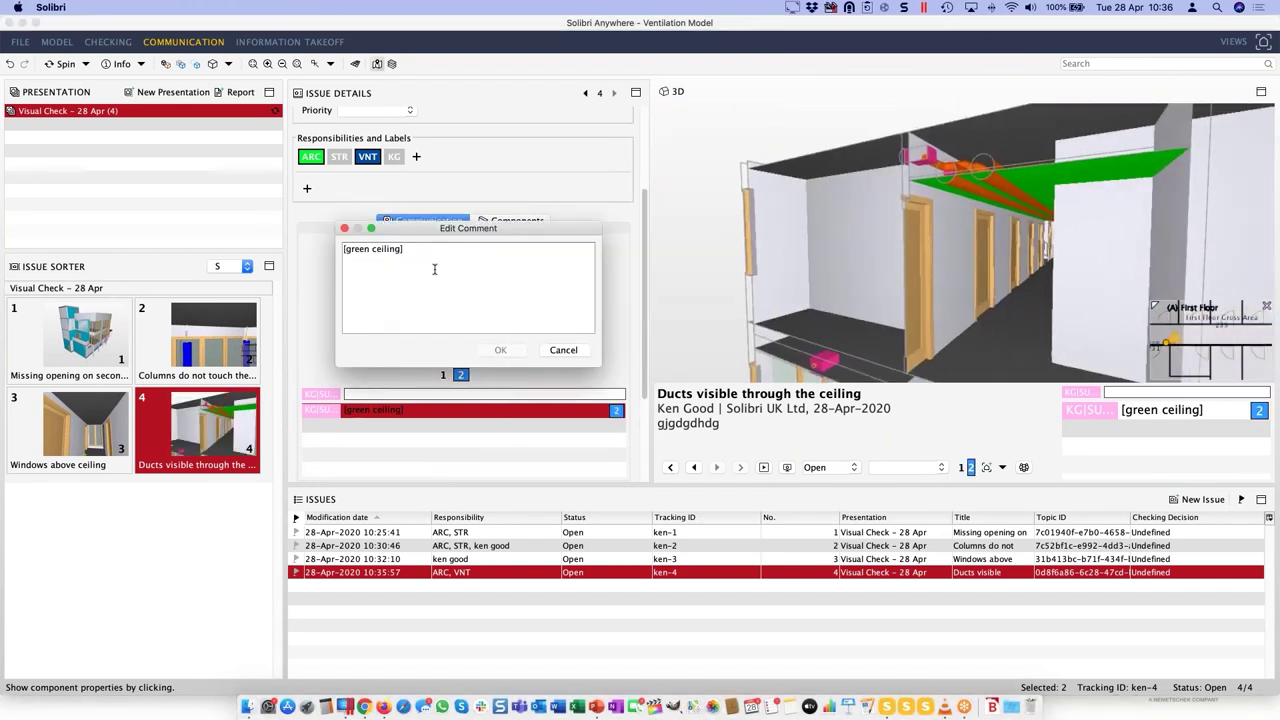
pyautogui.click(564, 350)
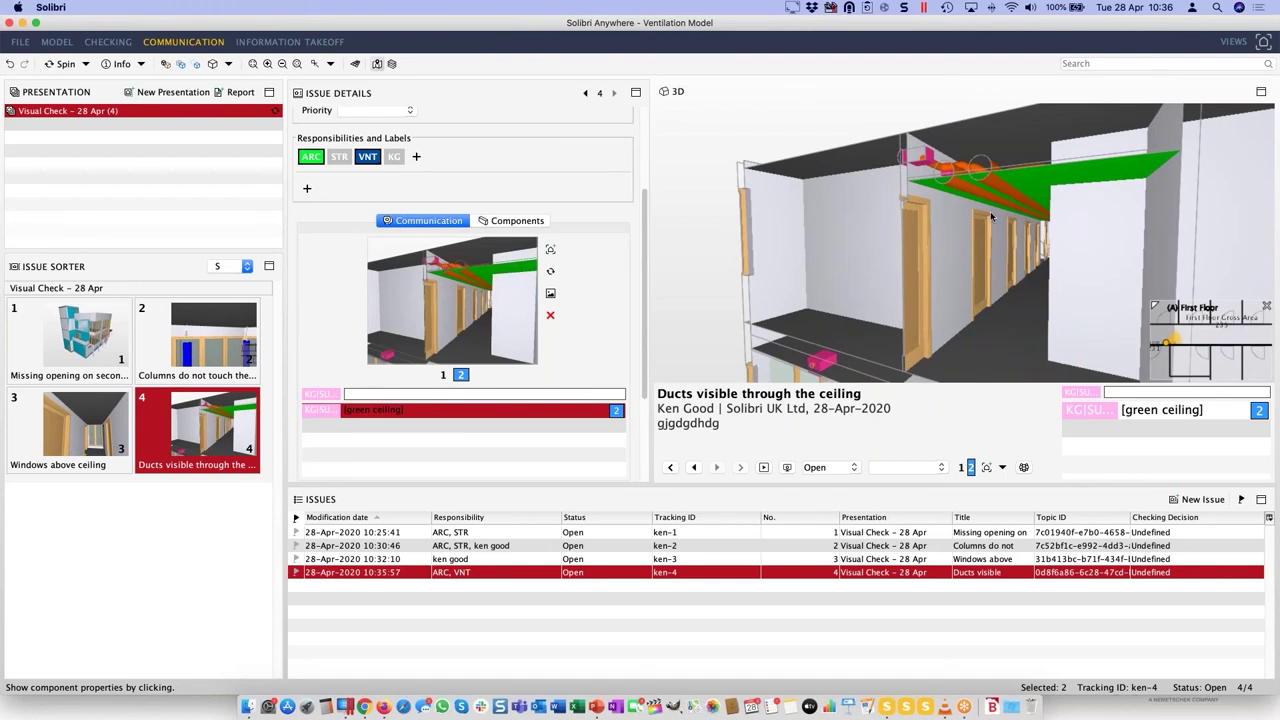
# - Toggle window visibility and hide the doors, then orbit and zoom out over the whole curved building
pyautogui.click(229, 64)
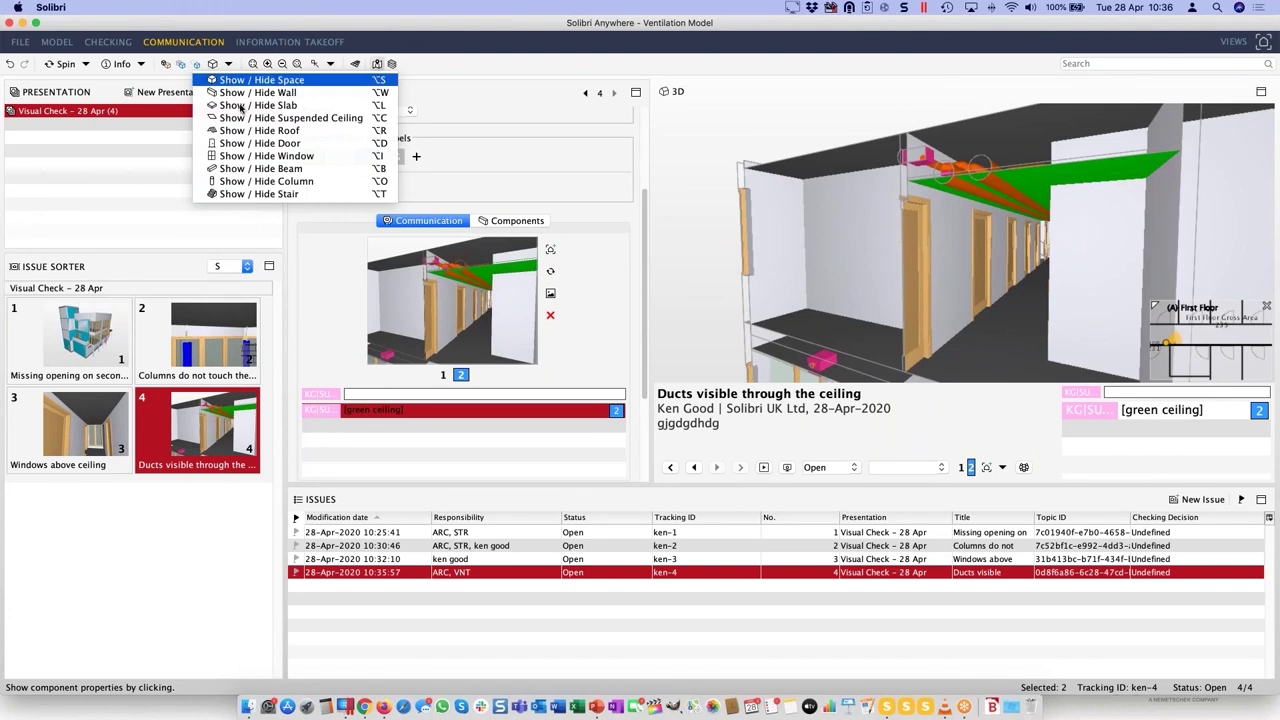
pyautogui.click(295, 157)
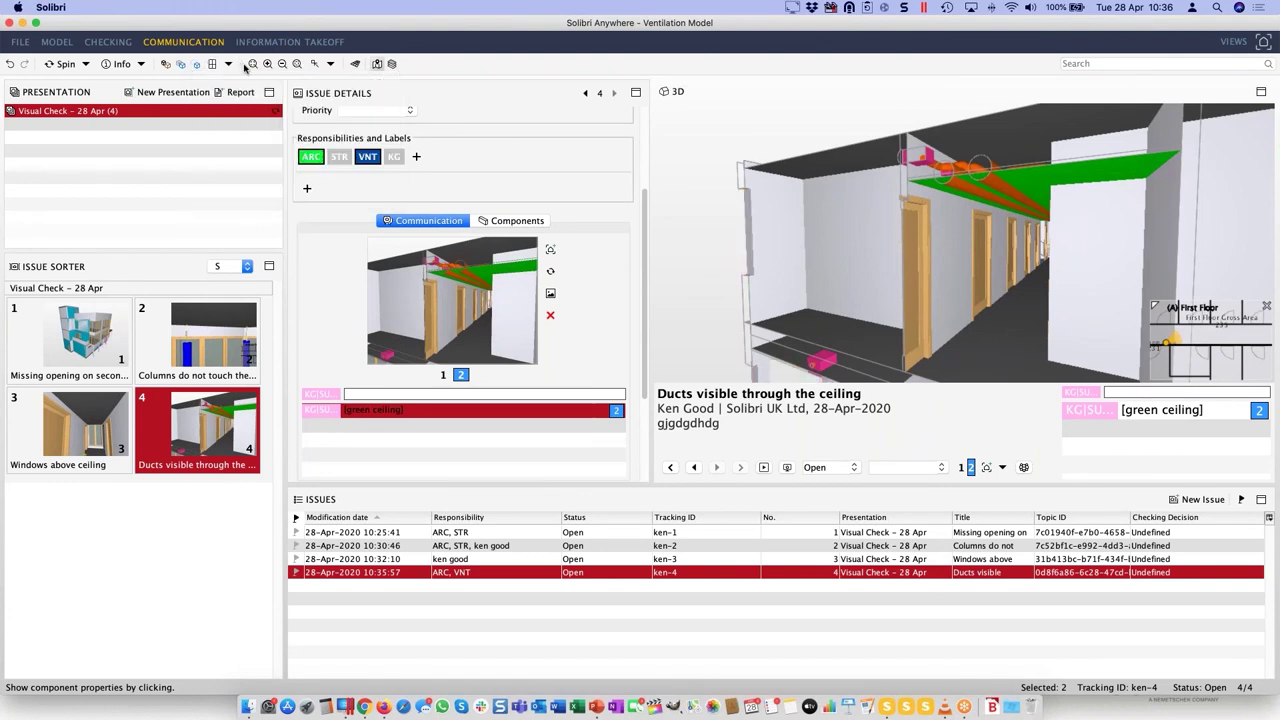
pyautogui.click(230, 65)
pyautogui.click(319, 147)
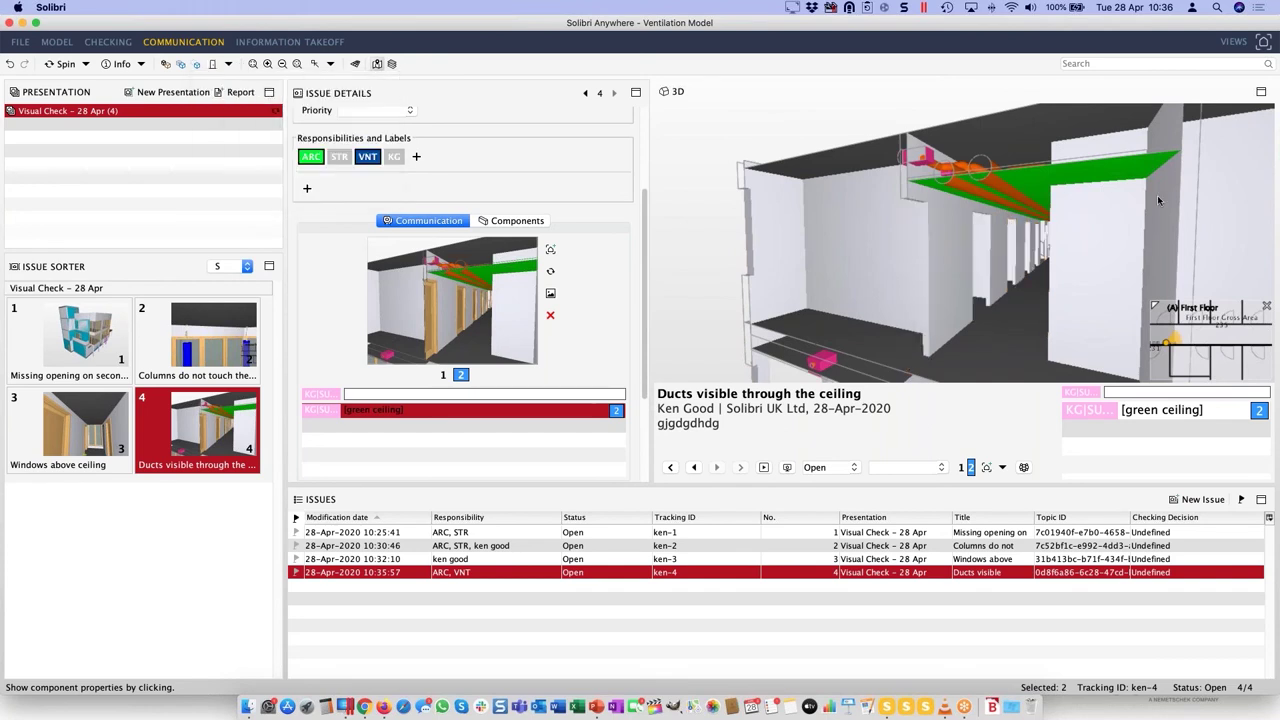
pyautogui.moveTo(1107, 260); pyautogui.dragTo(1075, 258)
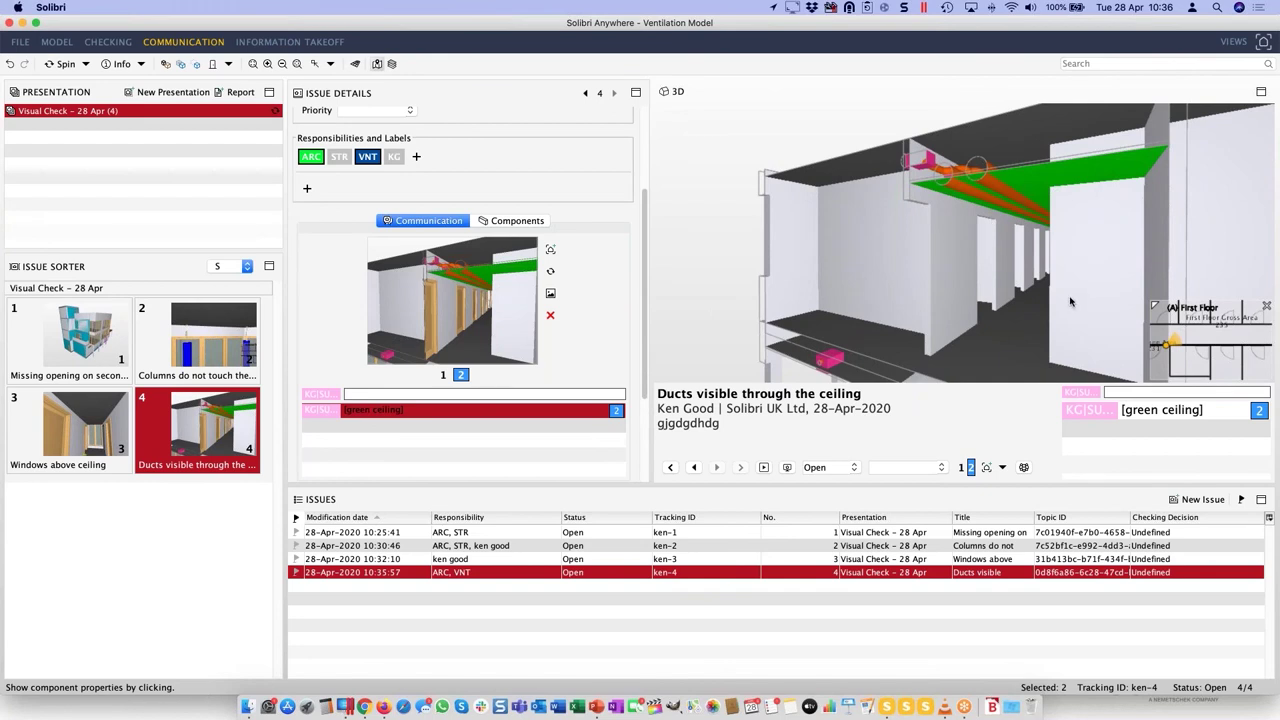
pyautogui.scroll(-5, 1073, 304)
pyautogui.moveTo(1097, 288); pyautogui.dragTo(868, 236)
pyautogui.scroll(-10, 868, 236)
pyautogui.moveTo(960, 240)
pyautogui.mouseDown()
pyautogui.moveTo(834, 257)
pyautogui.moveTo(936, 245)
pyautogui.mouseUp()
pyautogui.scroll(5, 936, 245)
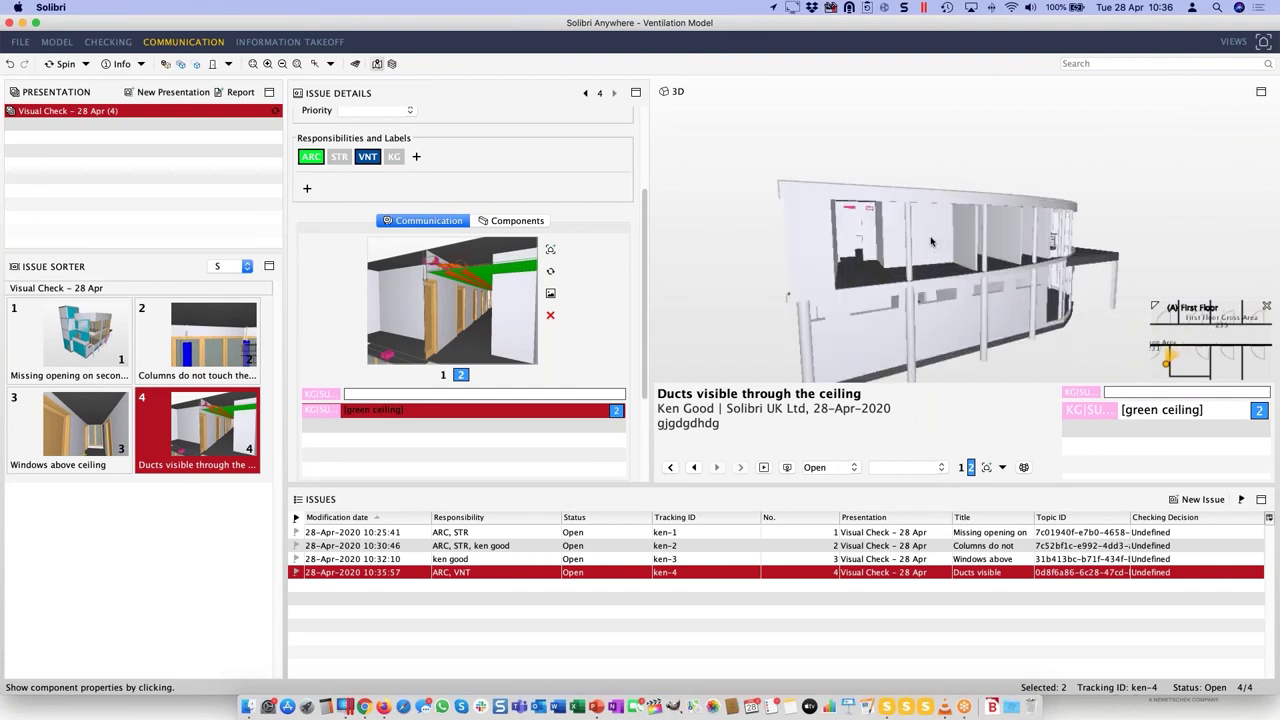
pyautogui.moveTo(931, 242)
# - Expand (arc) Solibri Building to its floors, select Ground floor, and orbit to the front entrance
pyautogui.click(55, 45)
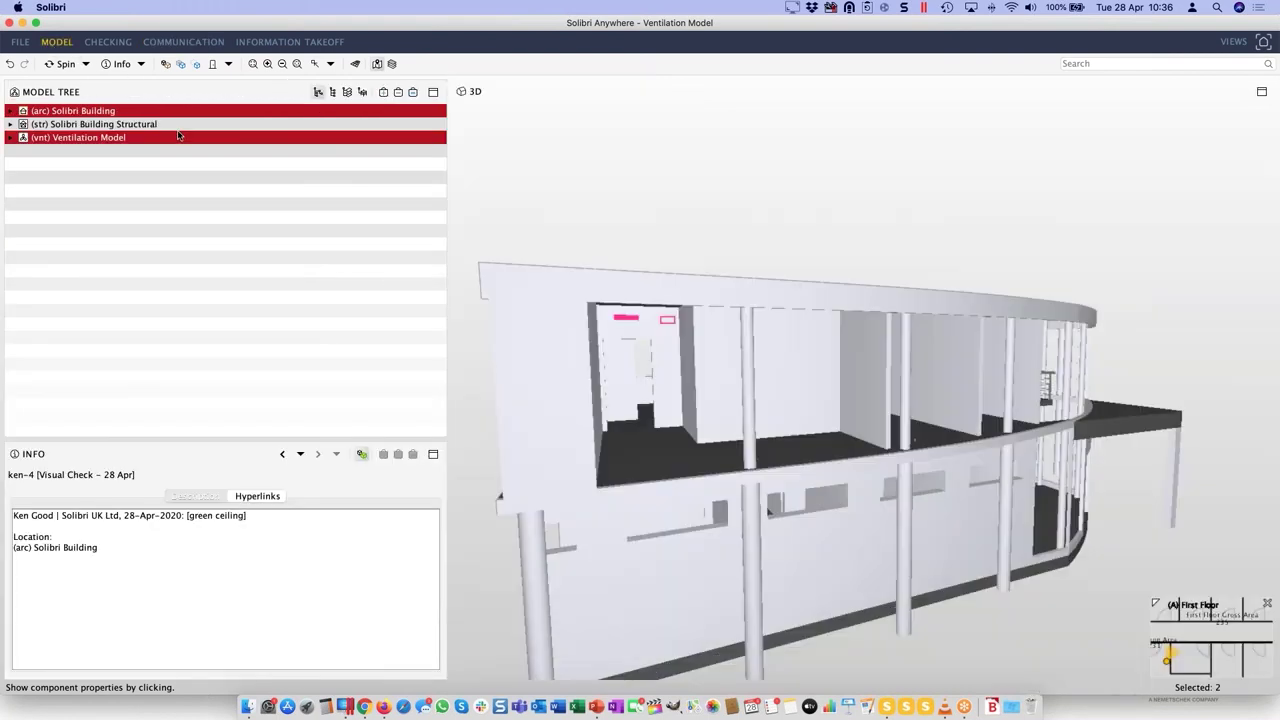
pyautogui.click(66, 113)
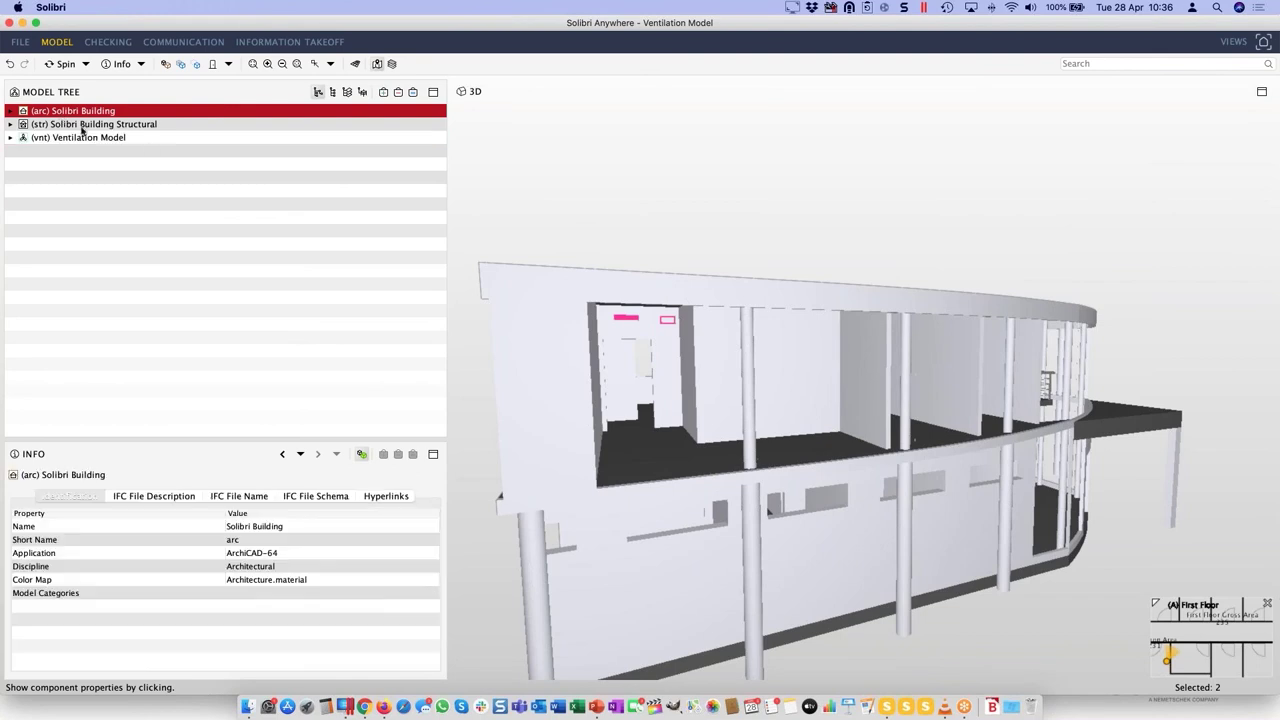
pyautogui.click(10, 111)
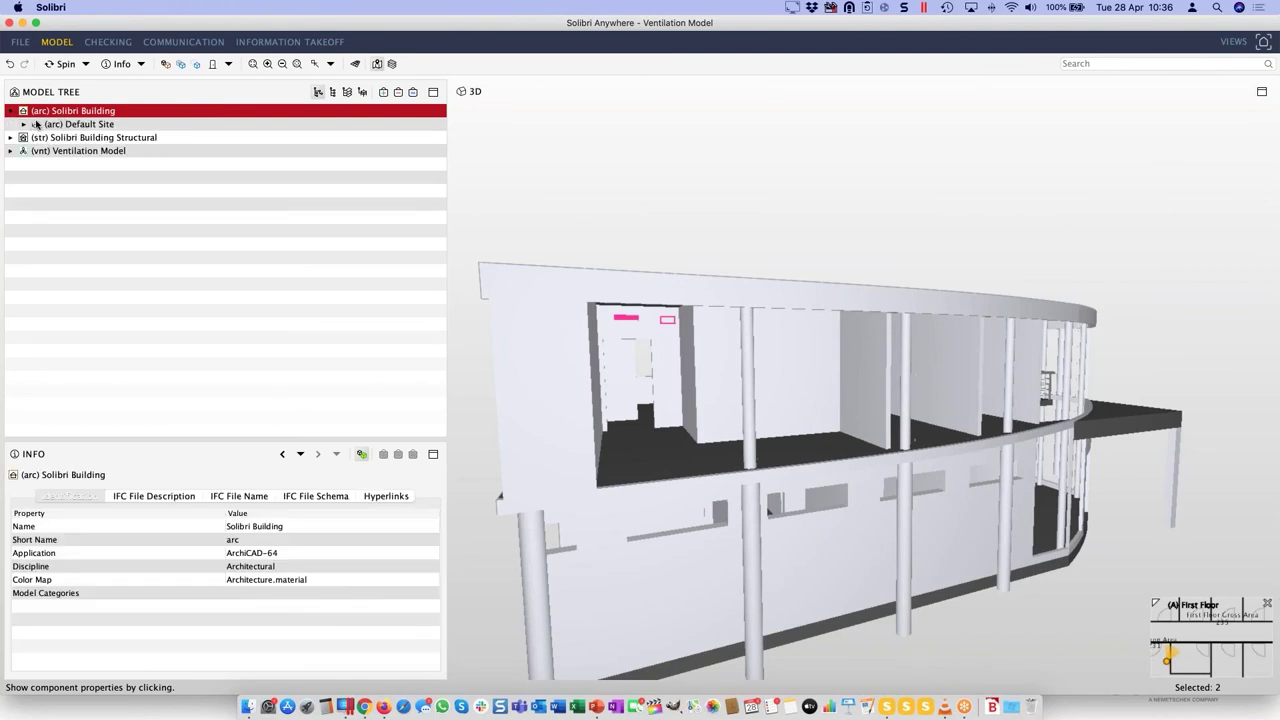
pyautogui.click(31, 127)
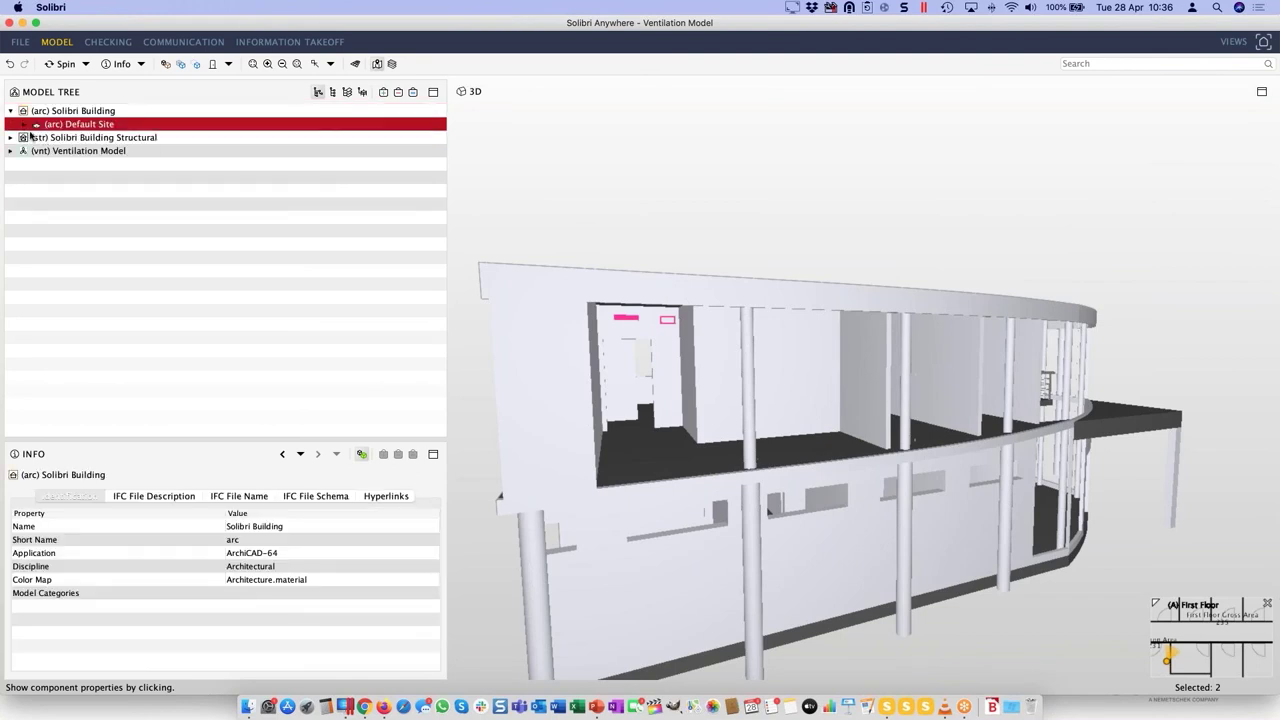
pyautogui.click(25, 126)
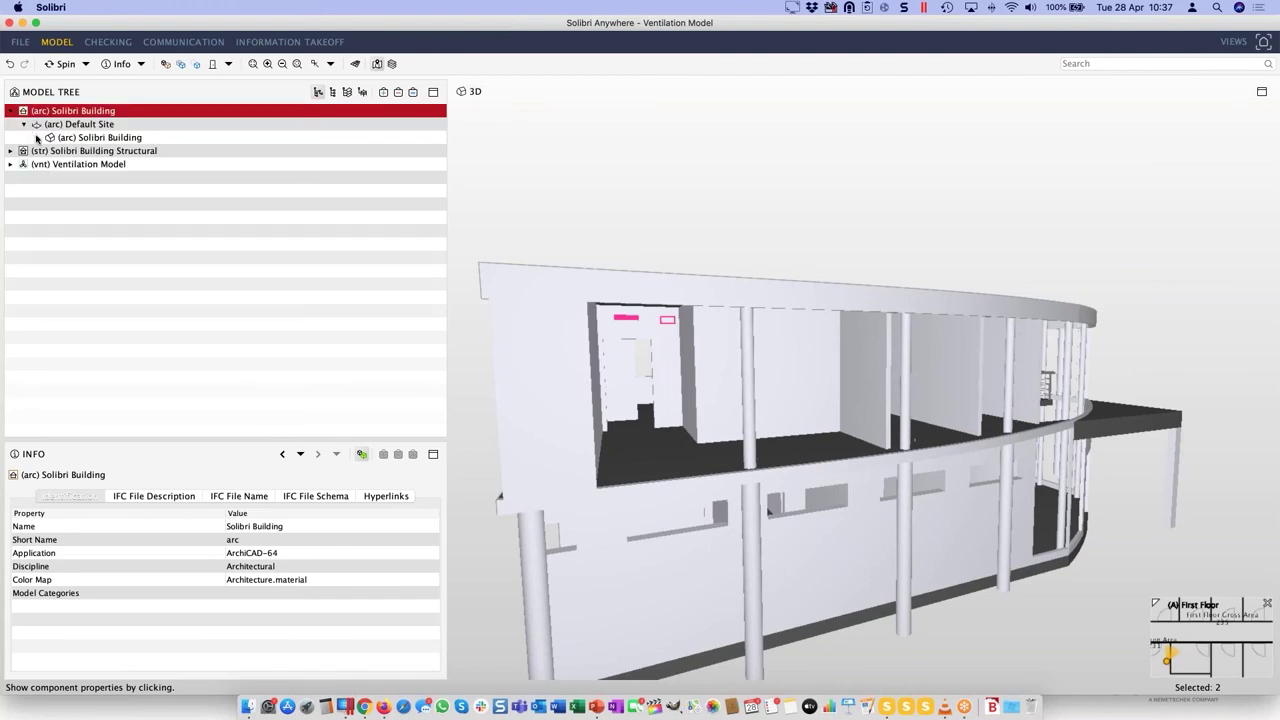
pyautogui.click(37, 138)
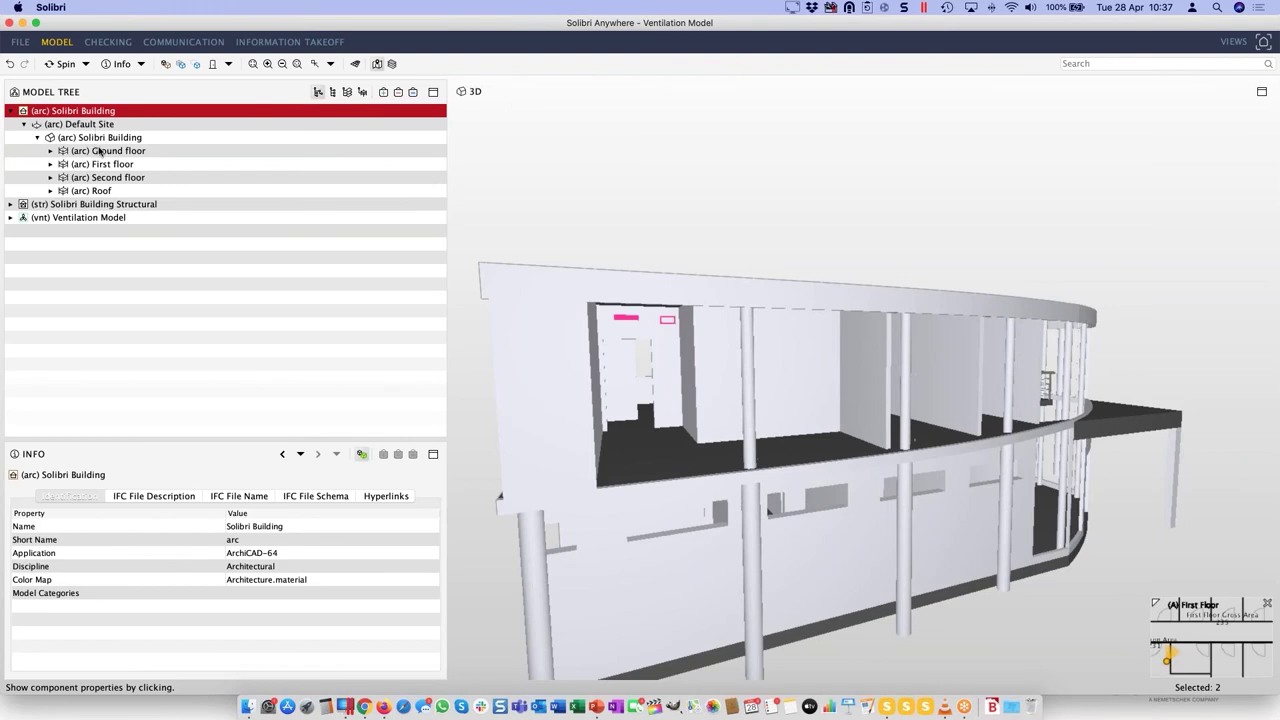
pyautogui.click(99, 150)
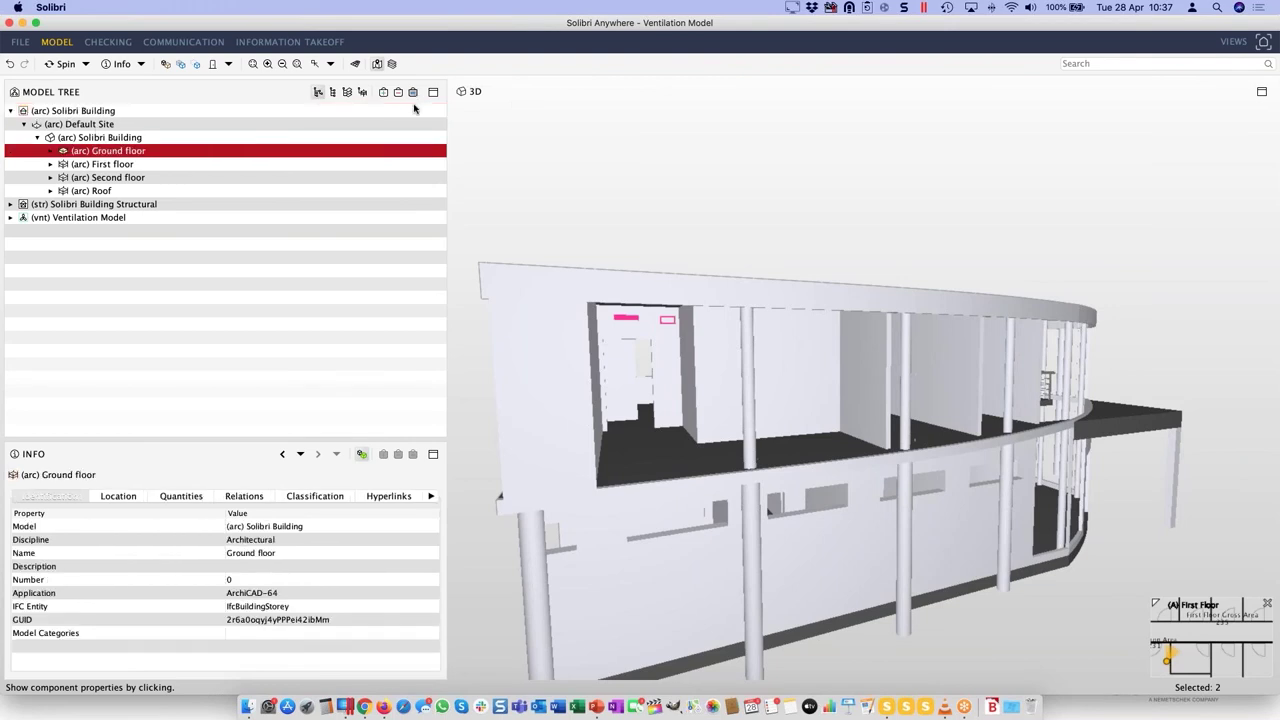
pyautogui.scroll(3, 970, 400)
pyautogui.moveTo(976, 413); pyautogui.dragTo(864, 327)
pyautogui.moveTo(864, 327)
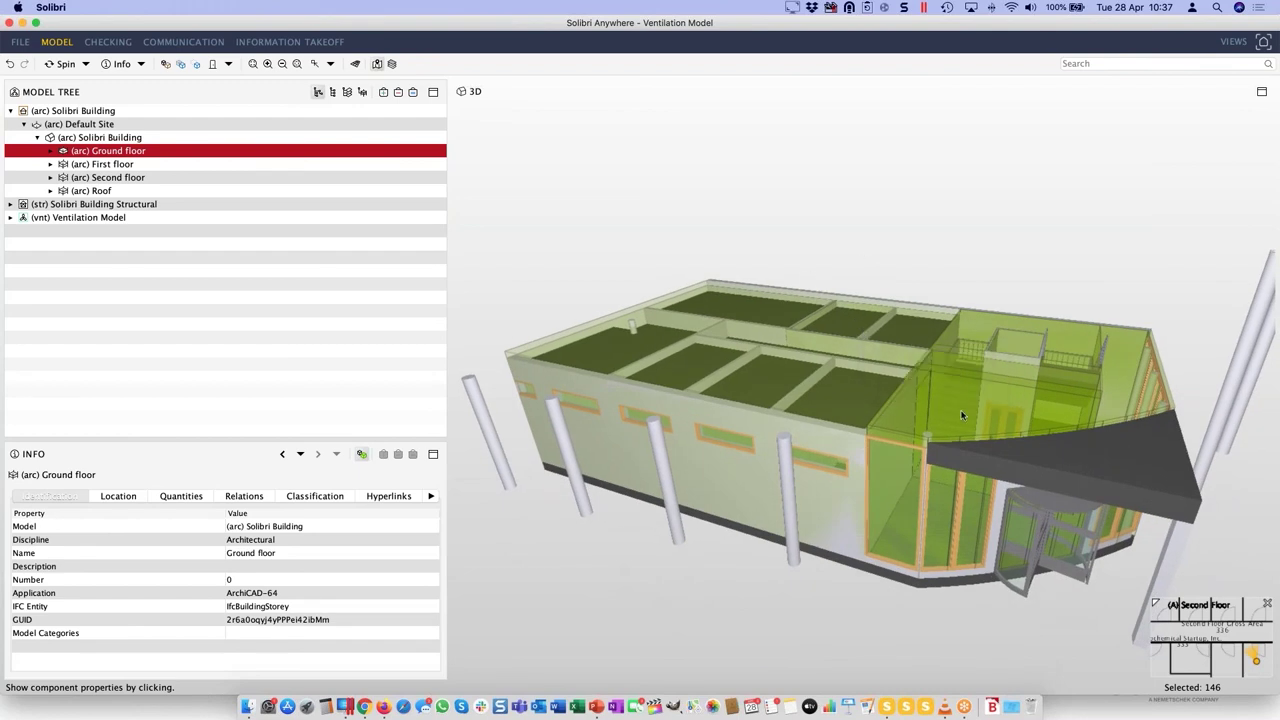
pyautogui.moveTo(962, 415)
# - Expand (vnt) Ventilation Model to Building.b.1, show its Ground Floor ducts, and step through First and Second Floor
pyautogui.click(121, 205)
pyautogui.click(98, 222)
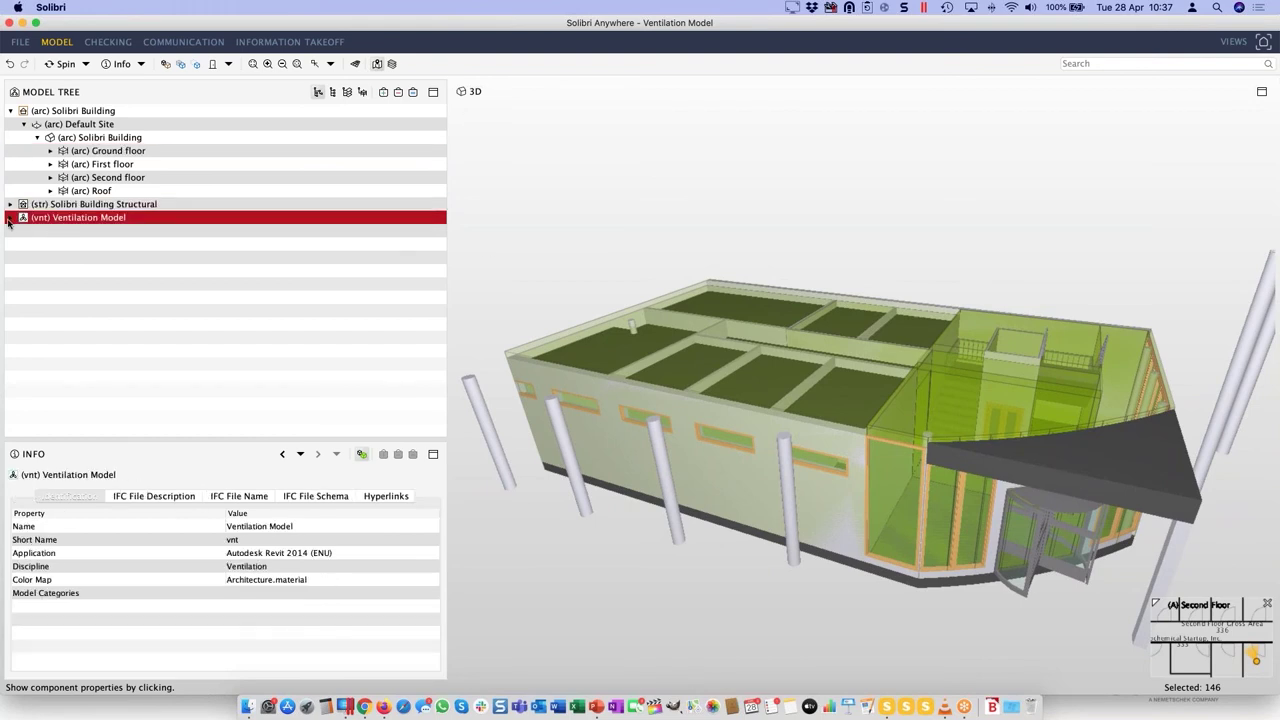
pyautogui.click(11, 218)
pyautogui.click(24, 231)
pyautogui.click(37, 244)
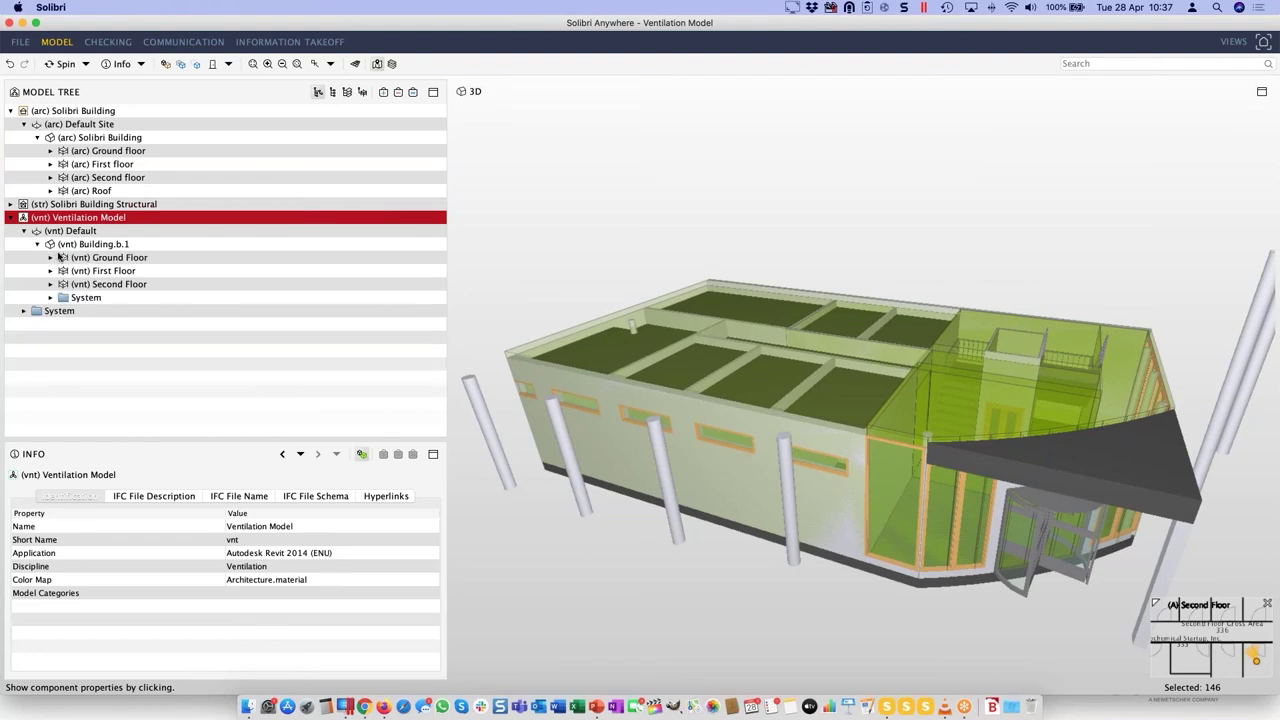
pyautogui.click(118, 262)
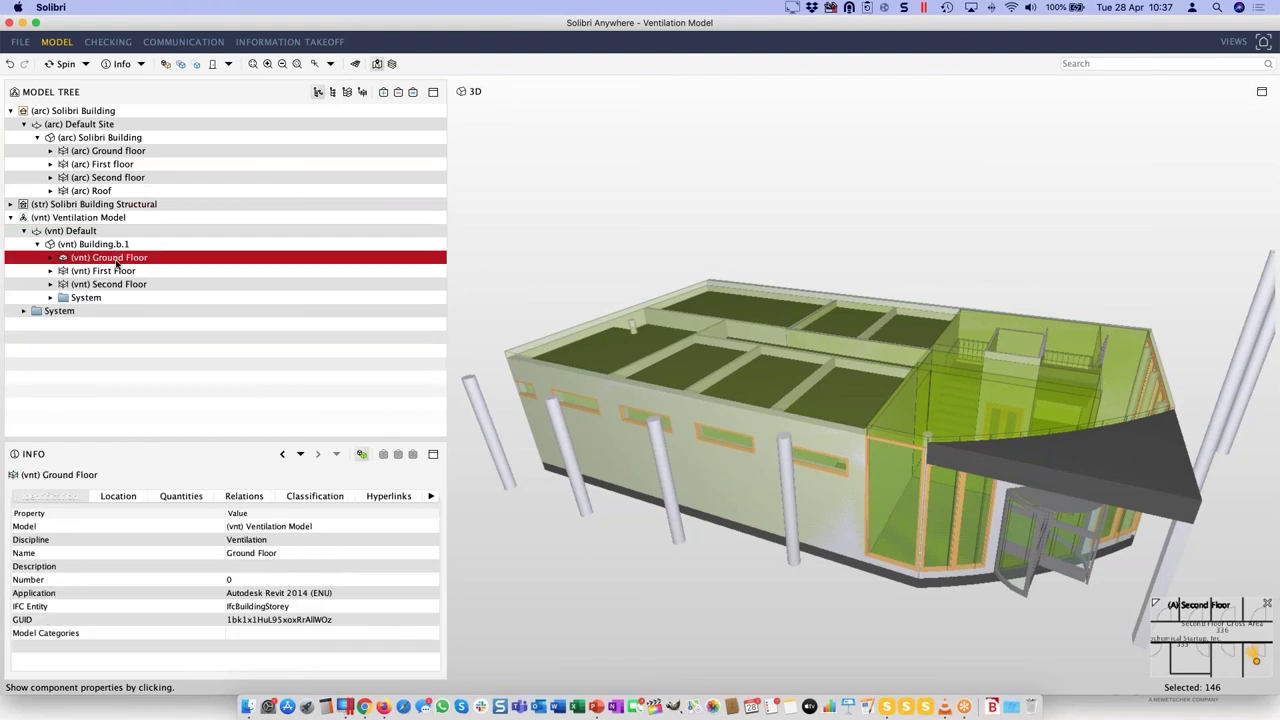
pyautogui.click(384, 93)
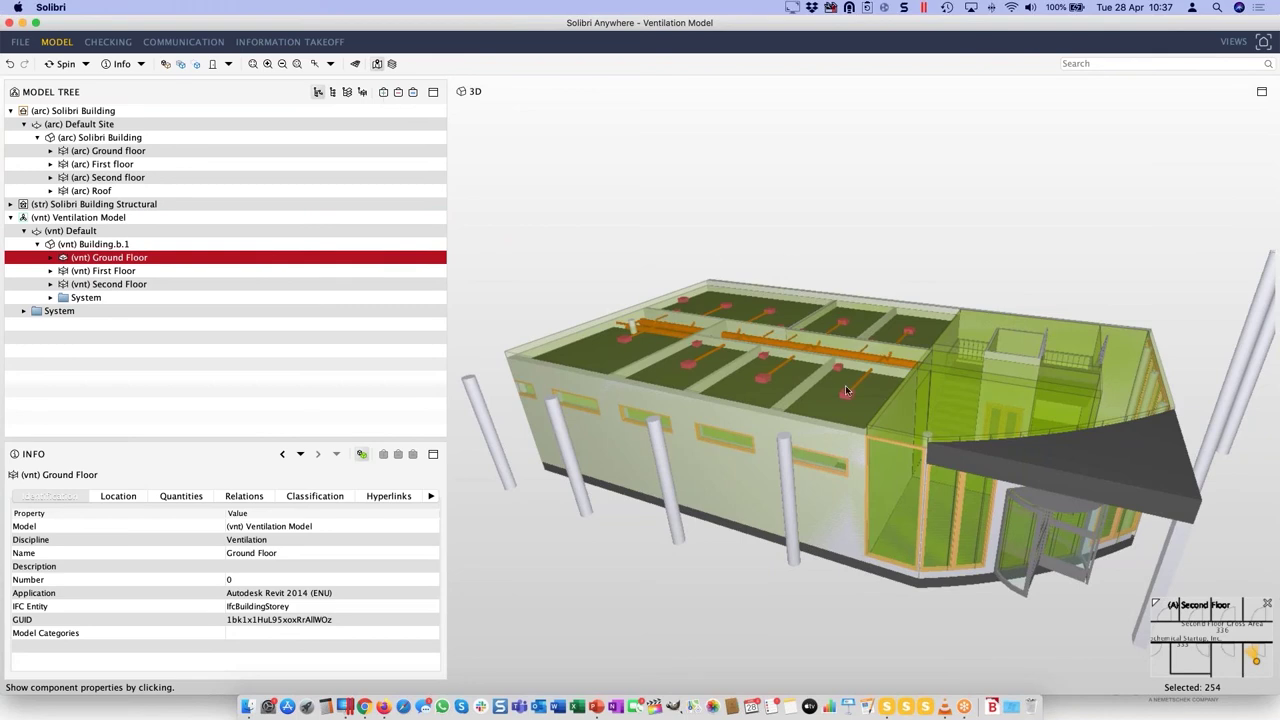
pyautogui.moveTo(849, 393)
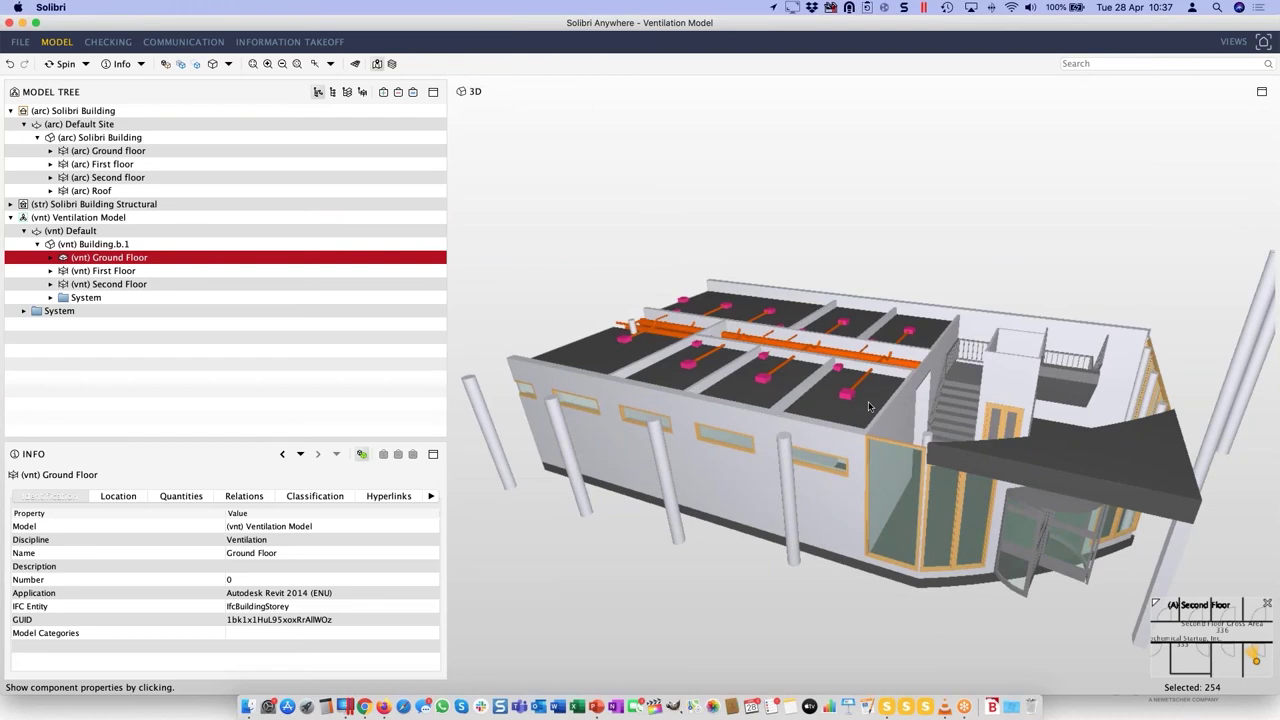
pyautogui.click(159, 271)
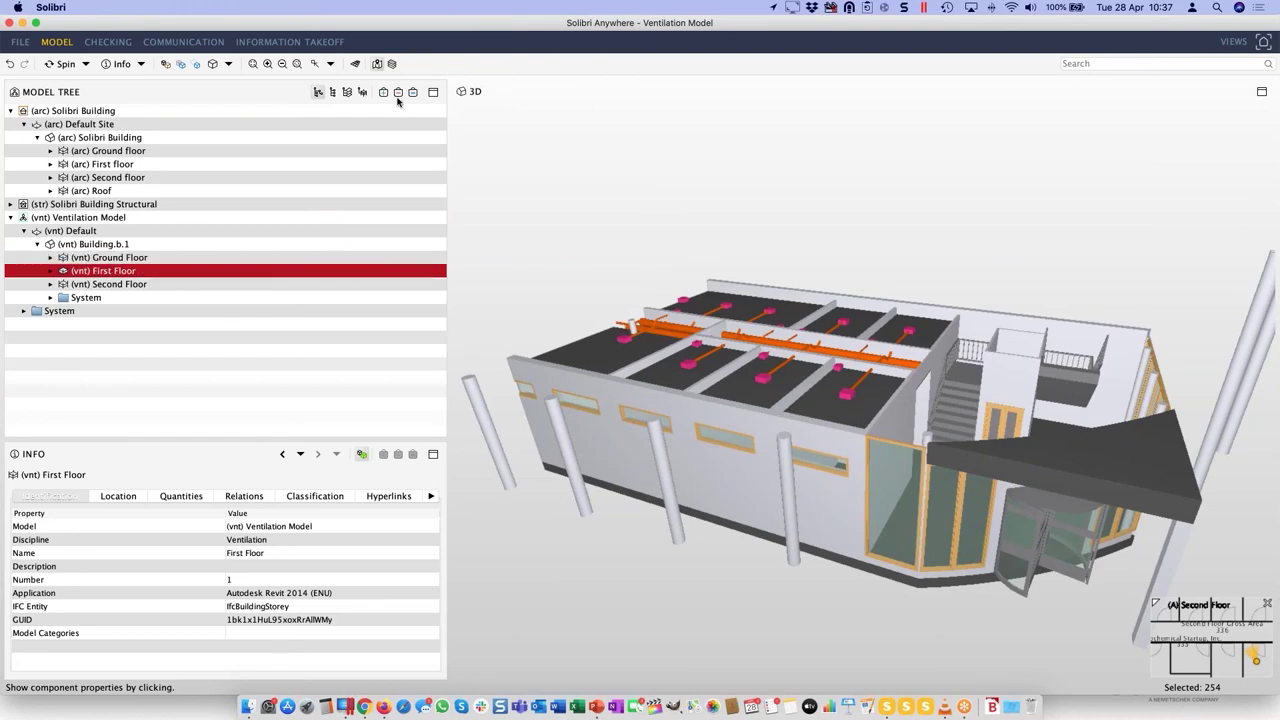
pyautogui.press('Down')
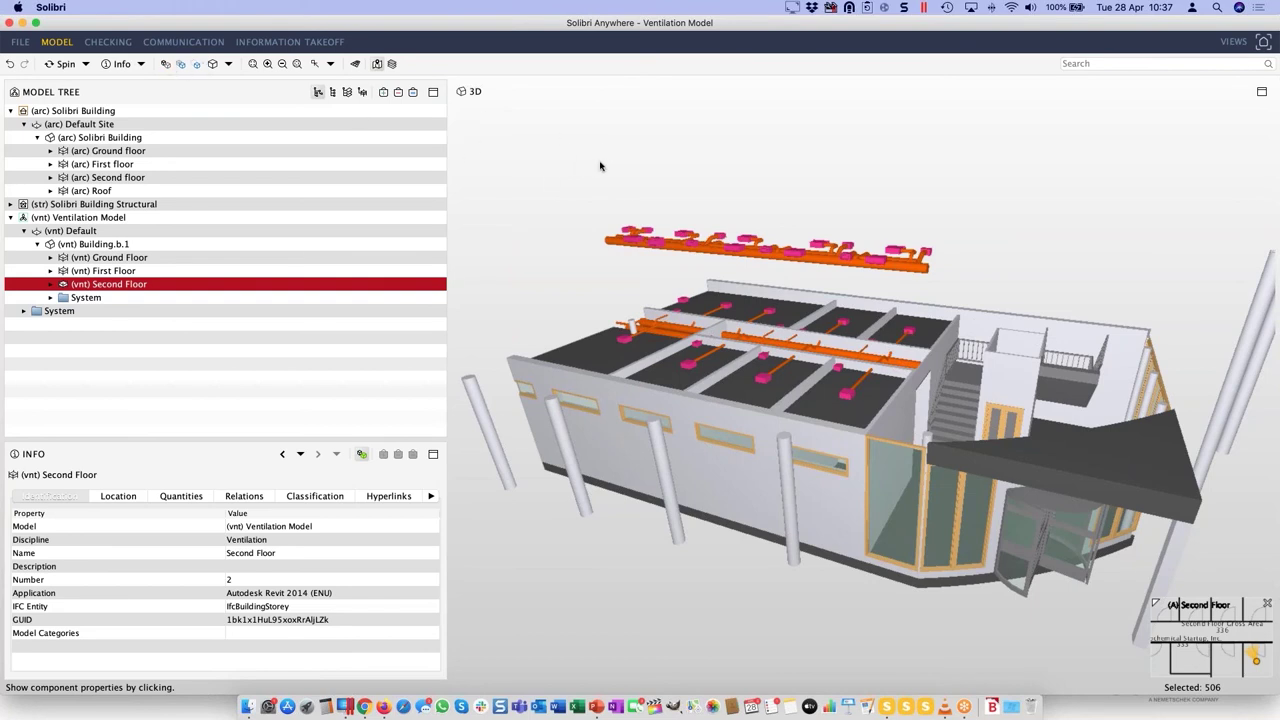
# - Remove all section planes from the 3D view
pyautogui.rightClick(545, 162)
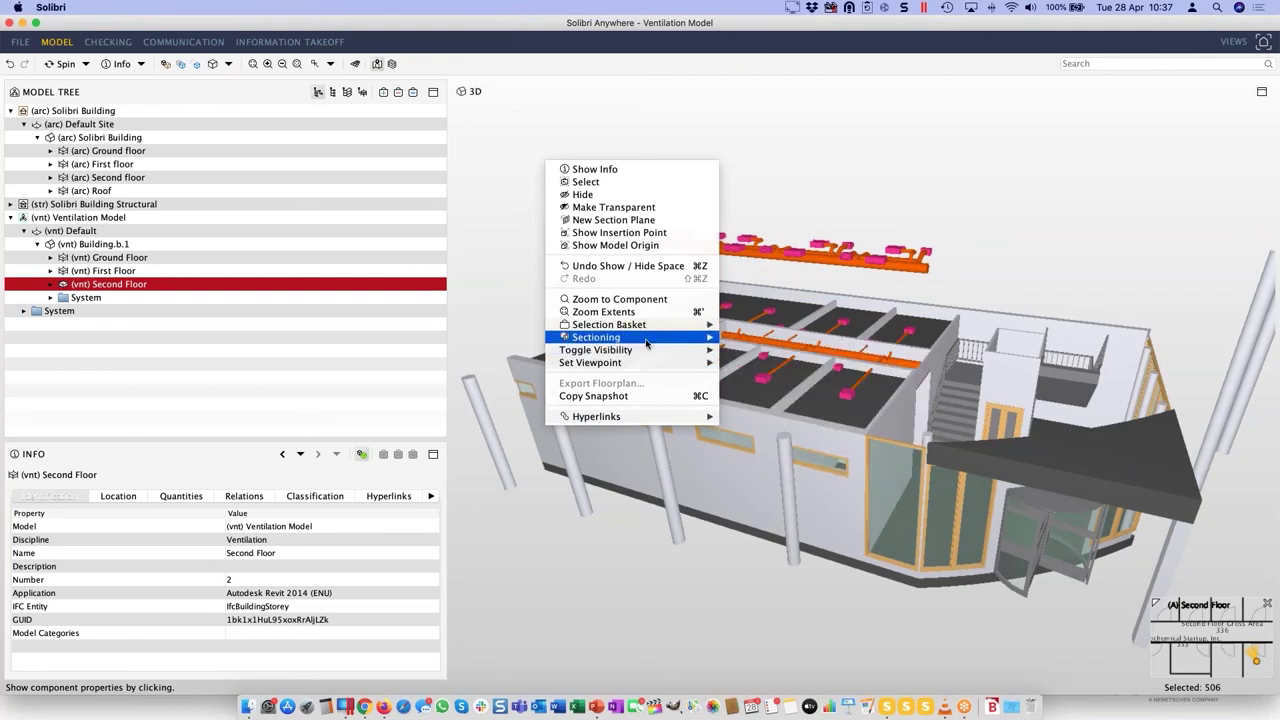
pyautogui.moveTo(697, 338)
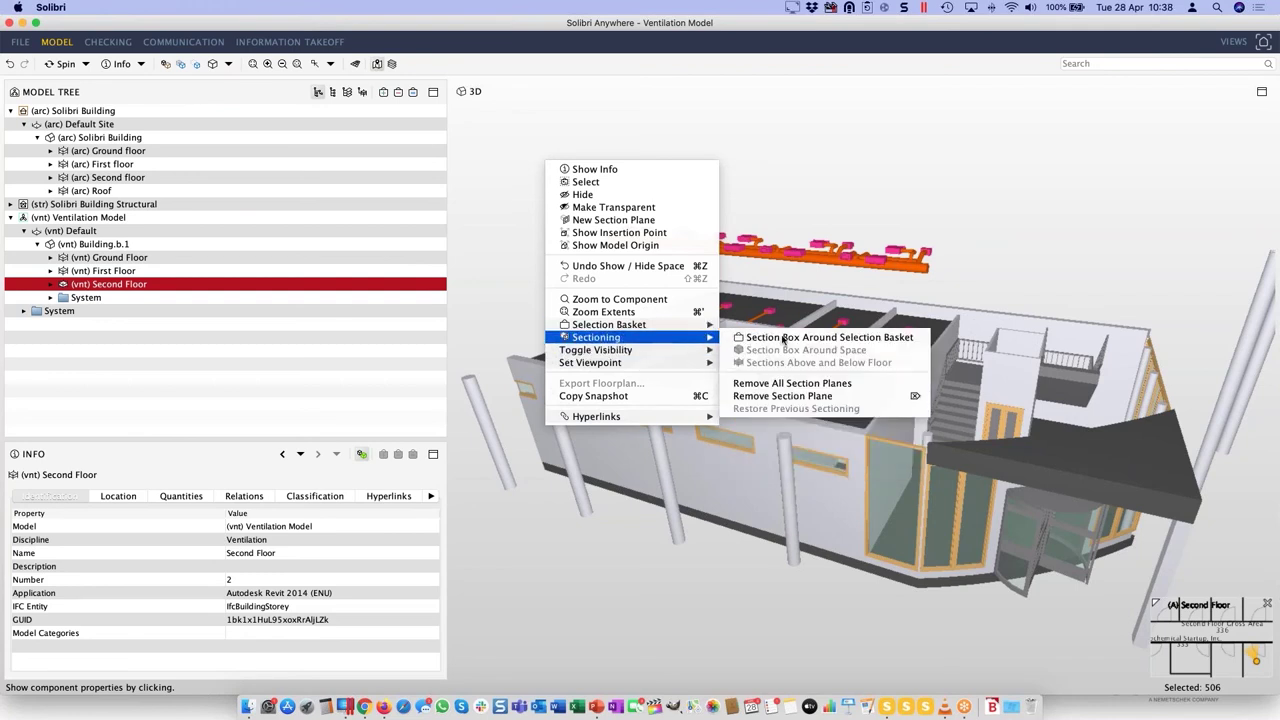
pyautogui.click(807, 384)
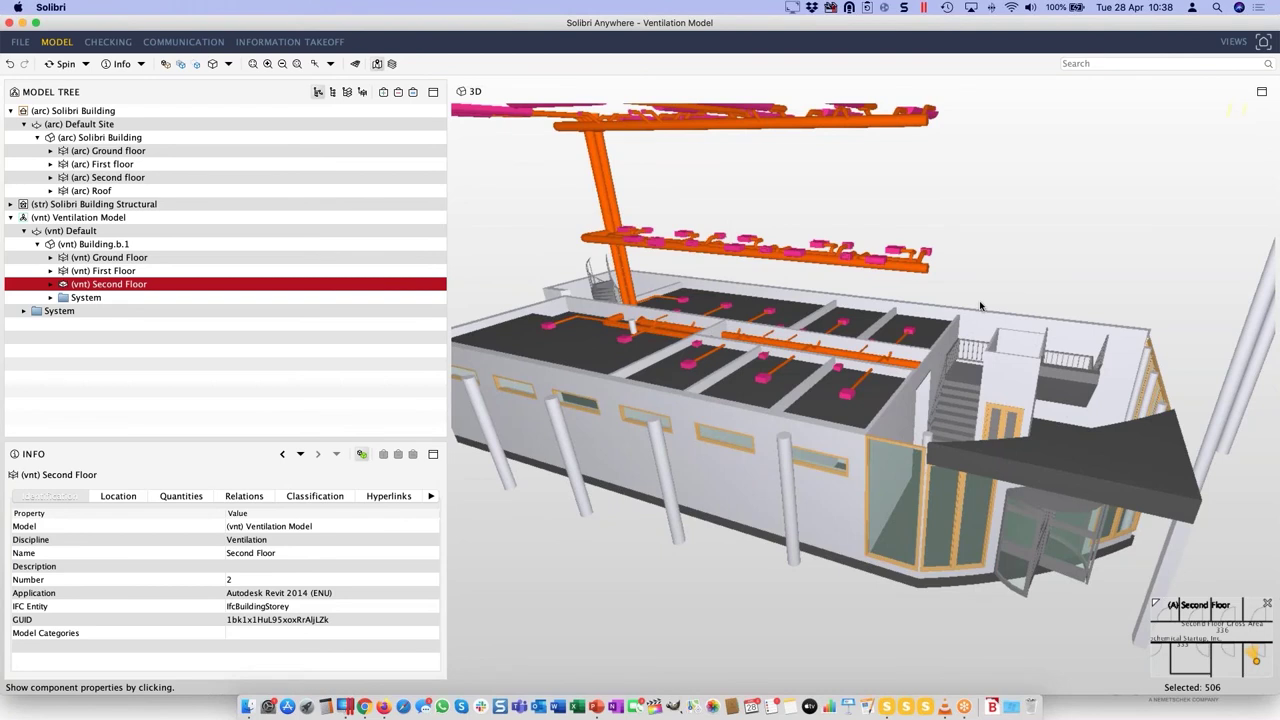
# - Group the model tree by component type and isolate the Duct components
pyautogui.click(333, 94)
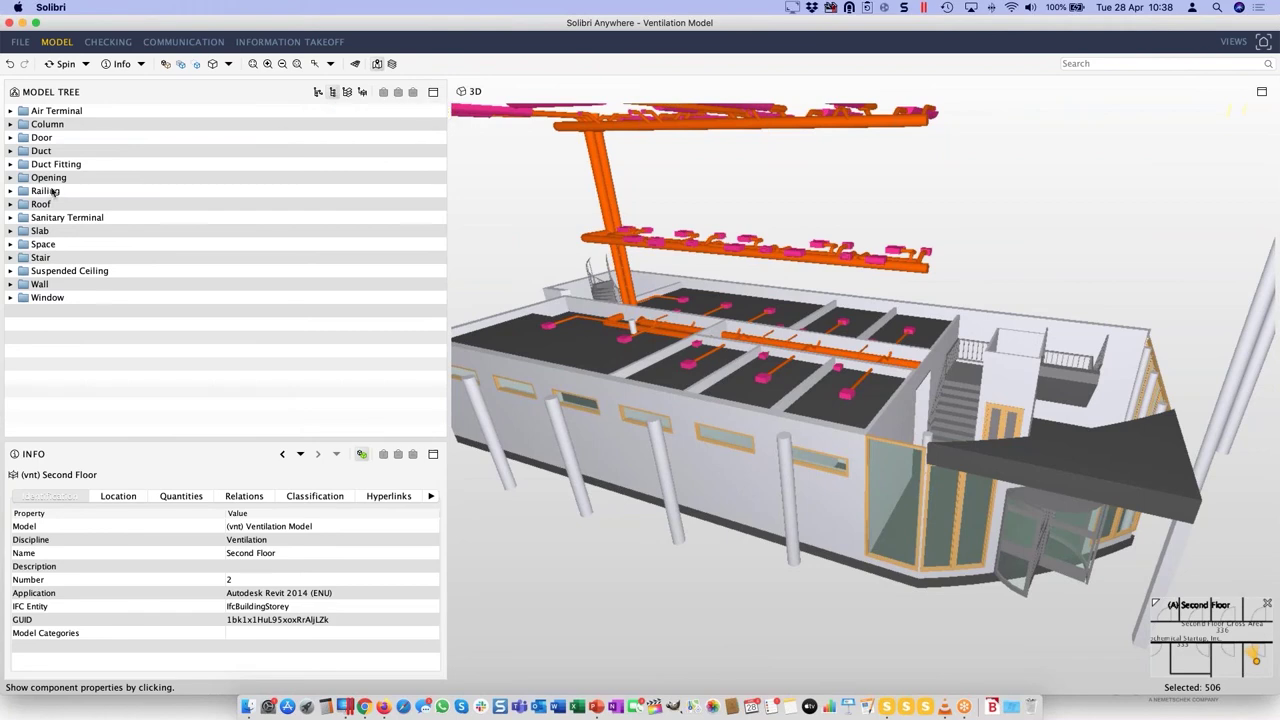
pyautogui.click(58, 150)
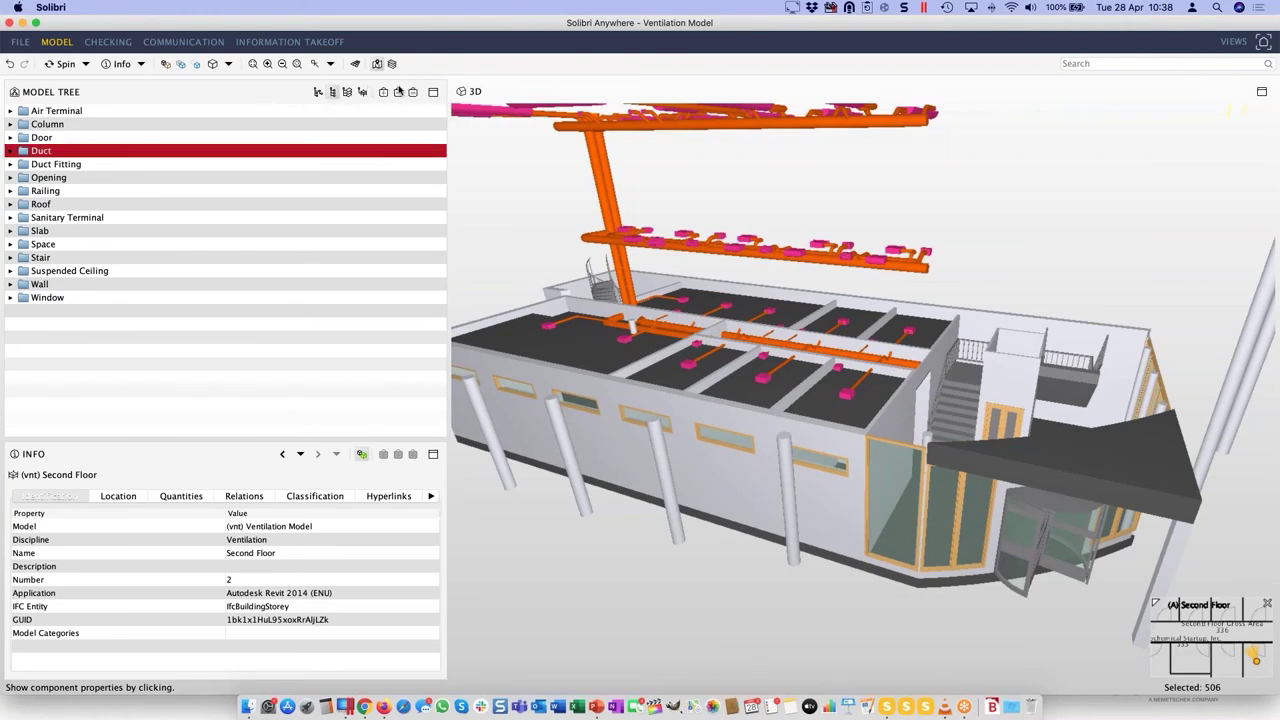
pyautogui.click(412, 92)
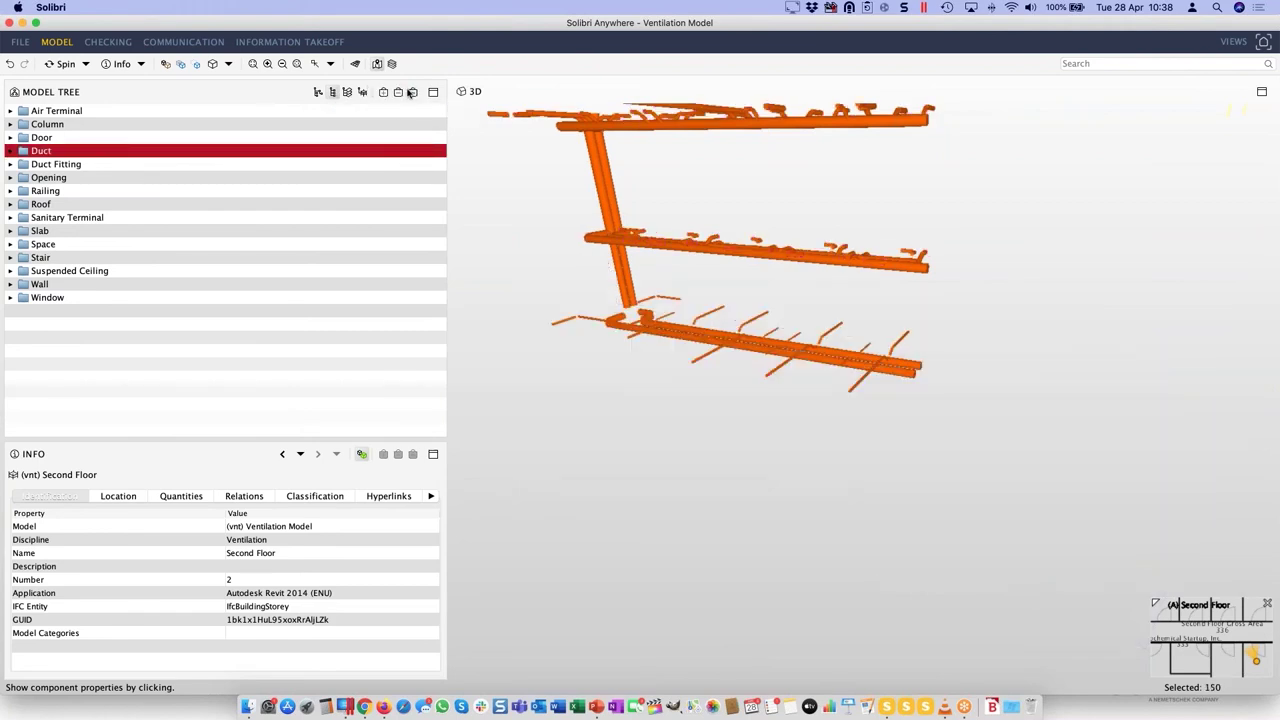
# - Isolate all Wall components in the 3D view
pyautogui.click(60, 285)
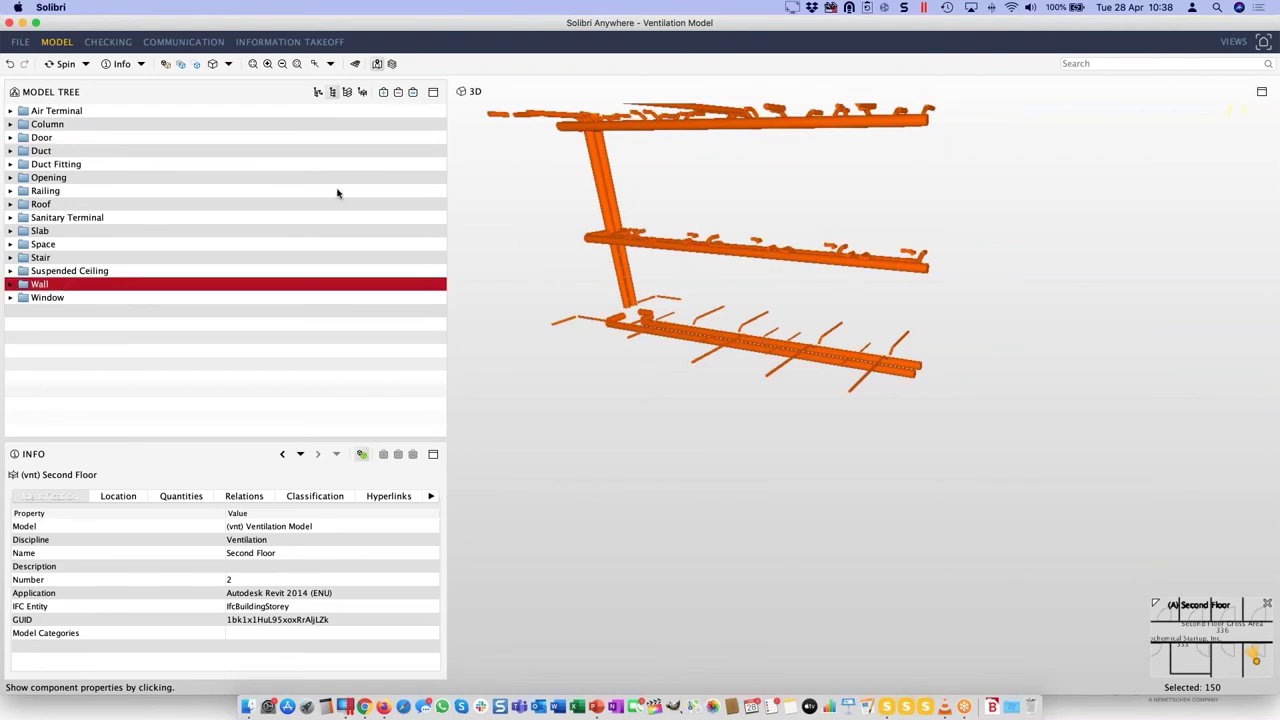
pyautogui.click(413, 92)
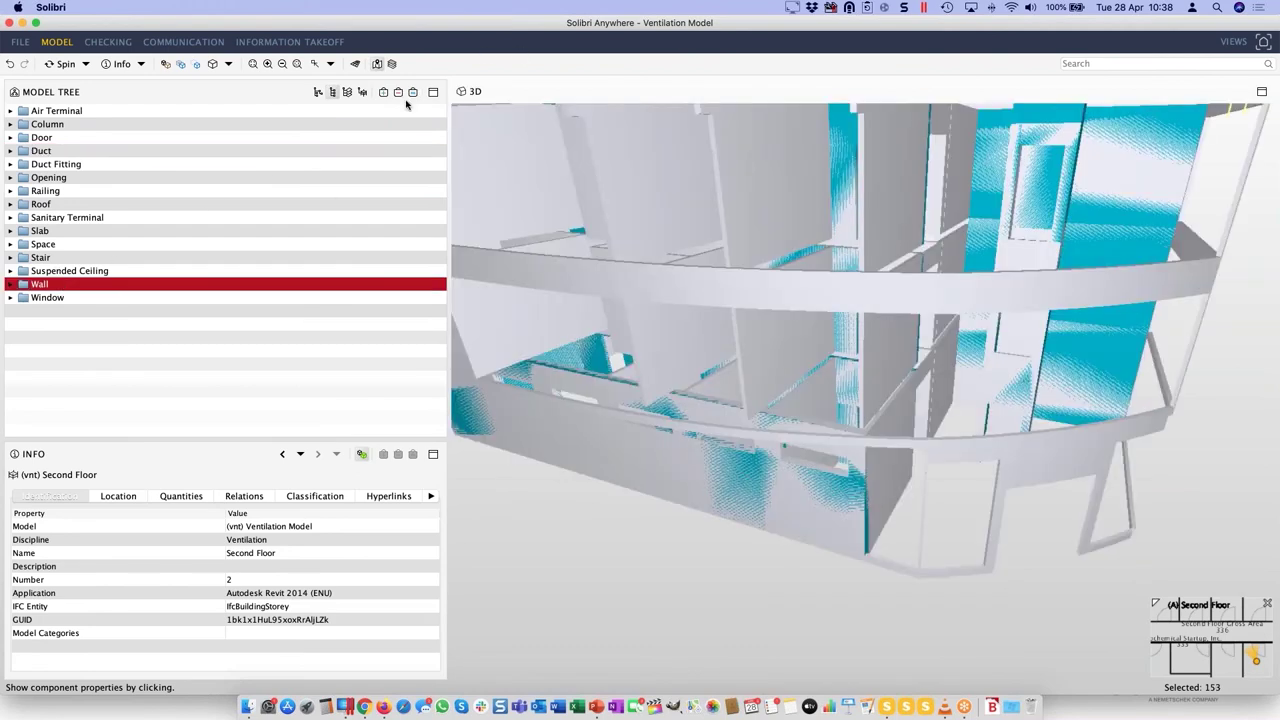
pyautogui.scroll(-10, 846, 394)
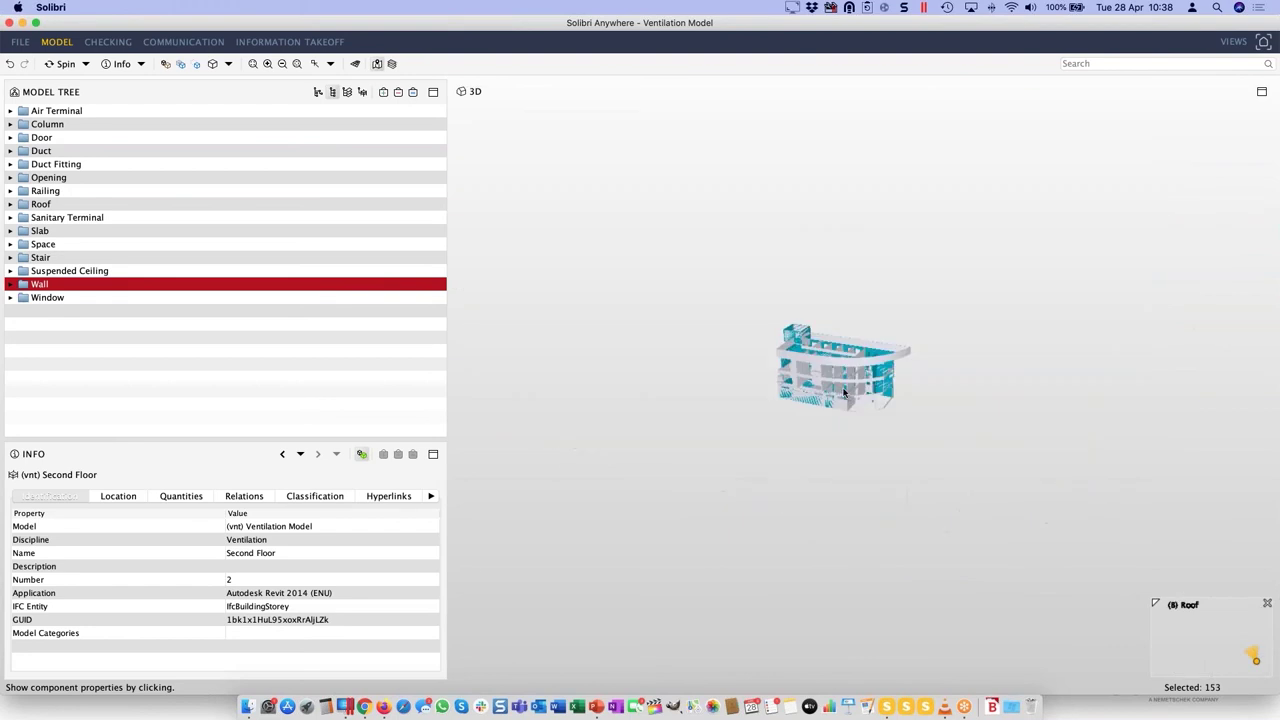
pyautogui.scroll(8, 837, 371)
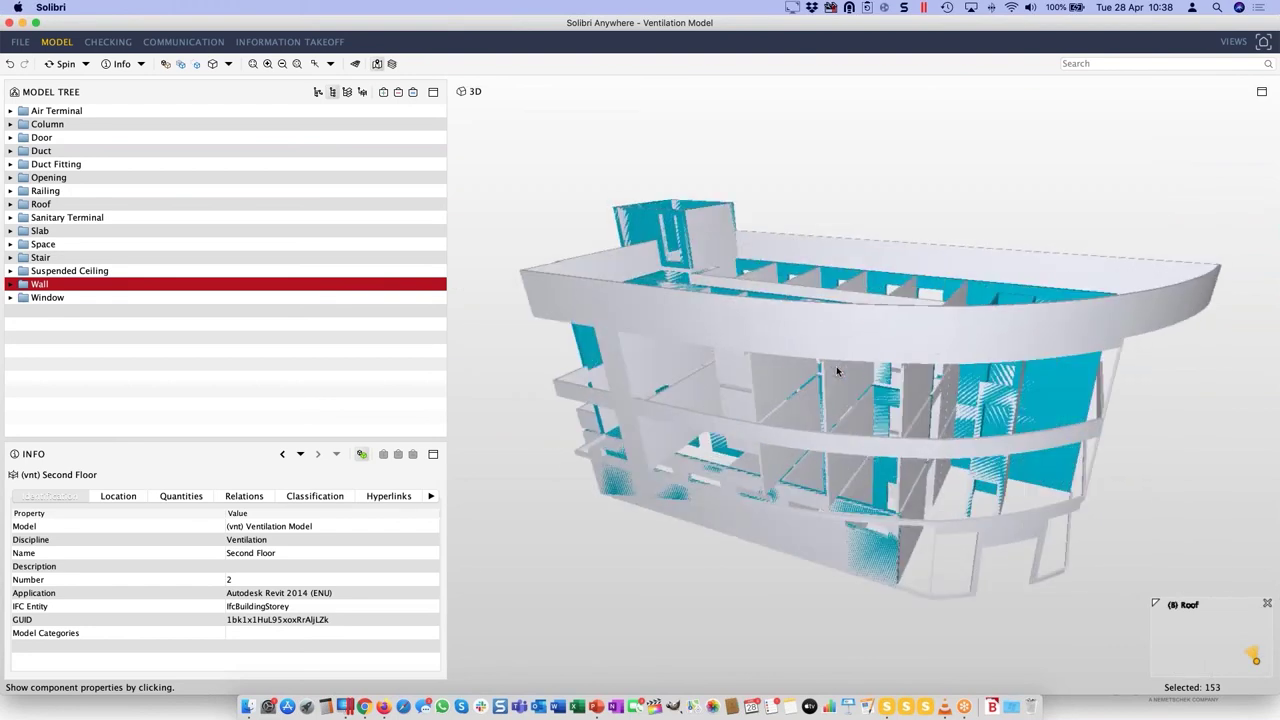
# - Expand Wall and isolate wall types 2550*240–3700*70, then the EW-1 240–EW-5 100 external walls
pyautogui.click(10, 285)
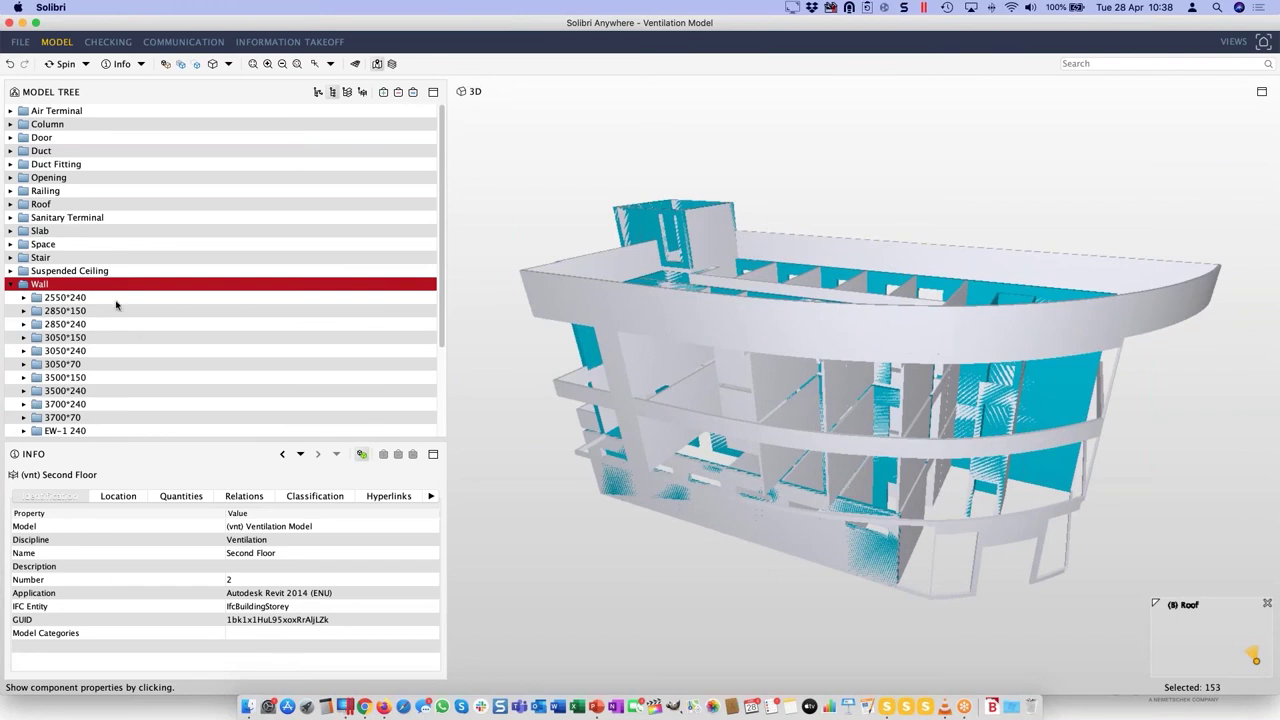
pyautogui.moveTo(110, 297); pyautogui.dragTo(72, 418)
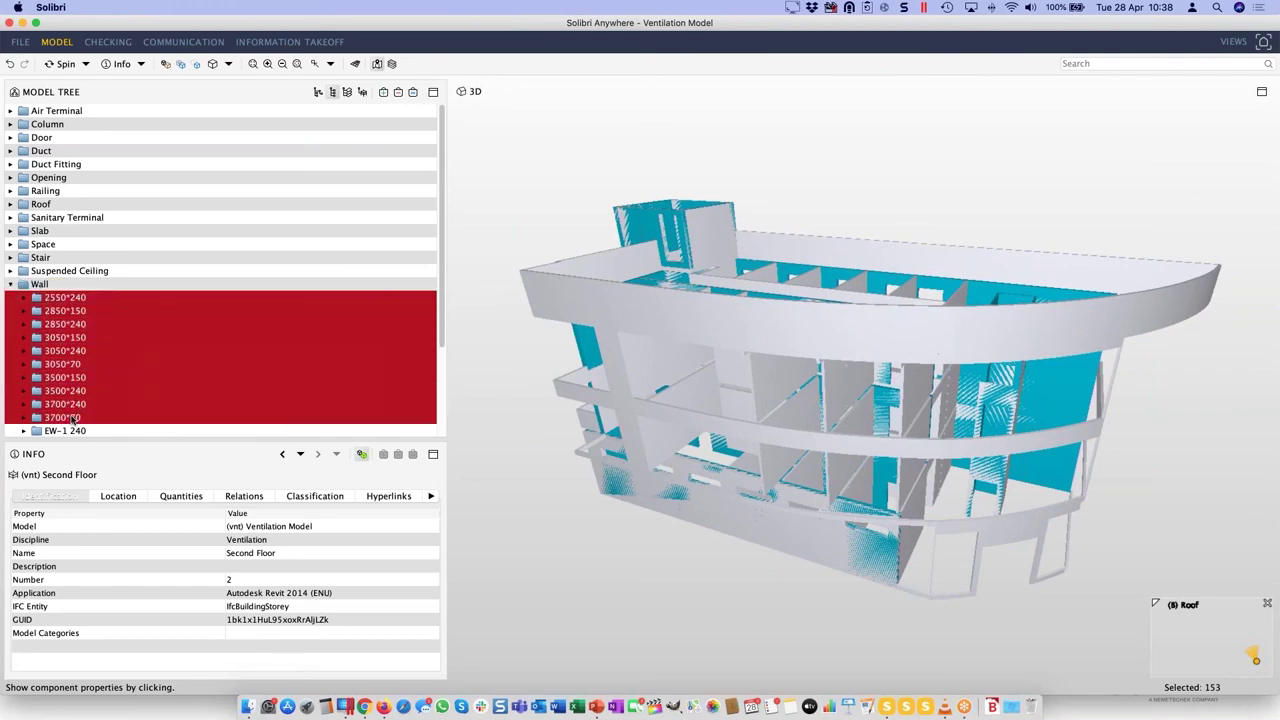
pyautogui.click(413, 92)
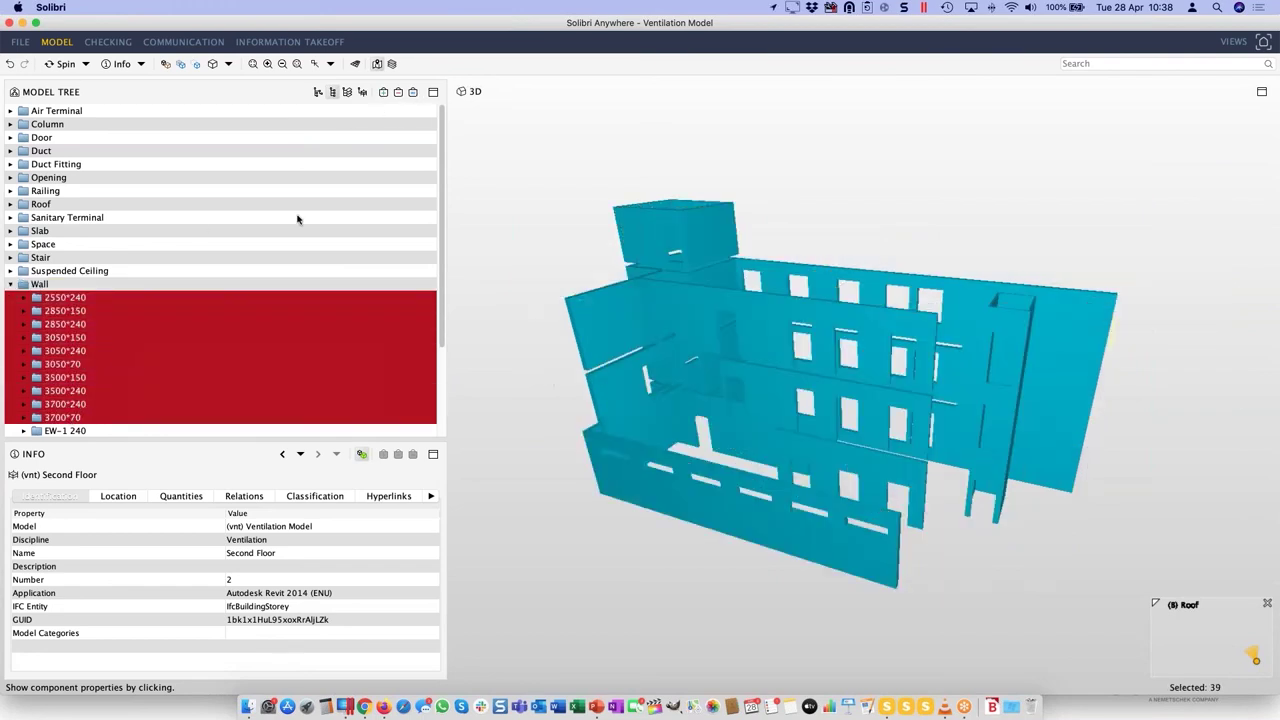
pyautogui.scroll(-5, 260, 240)
pyautogui.moveTo(103, 309); pyautogui.dragTo(92, 364)
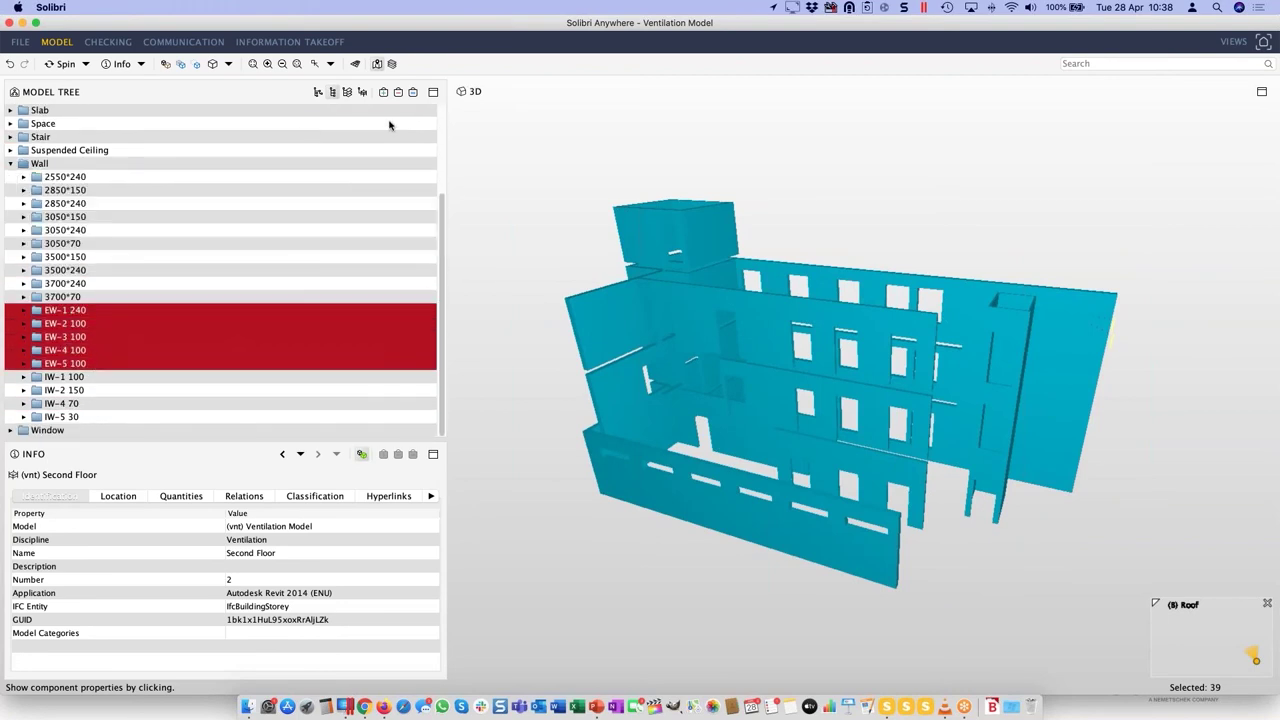
pyautogui.click(413, 92)
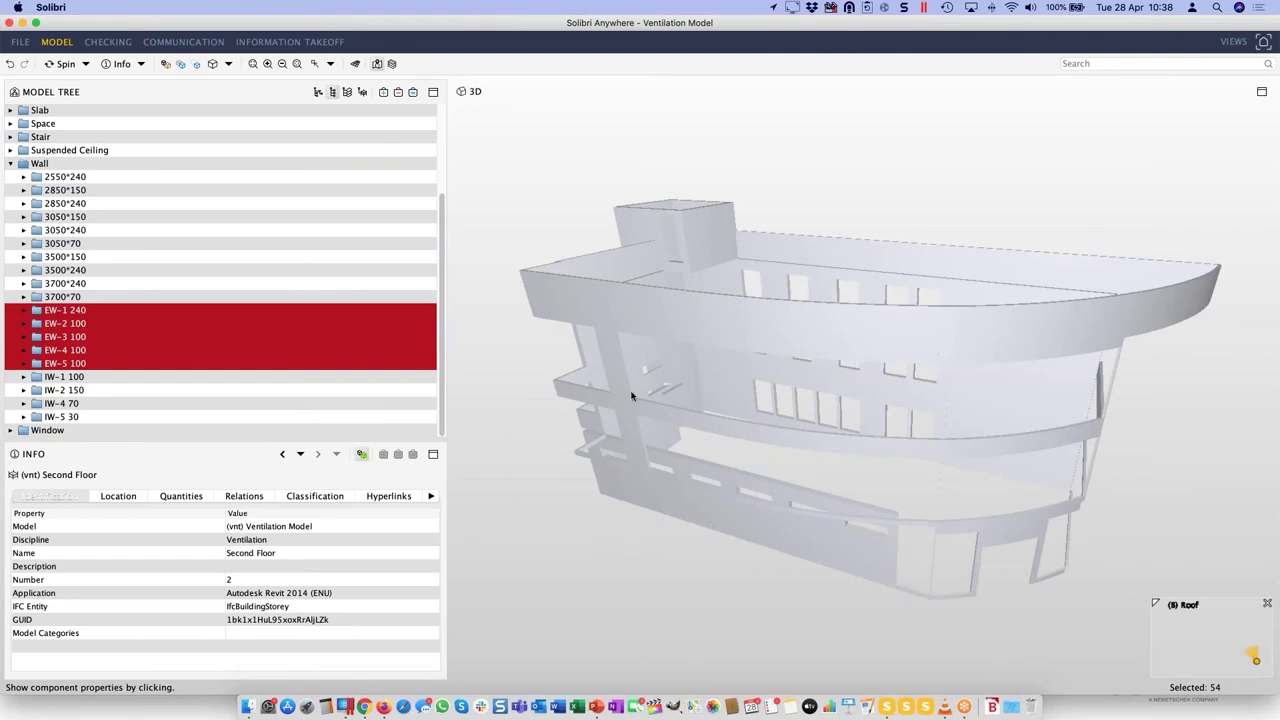
# - Isolate IW-2 150, then IW-1 100, then IW-4 70 walls, and orbit the result
pyautogui.click(87, 390)
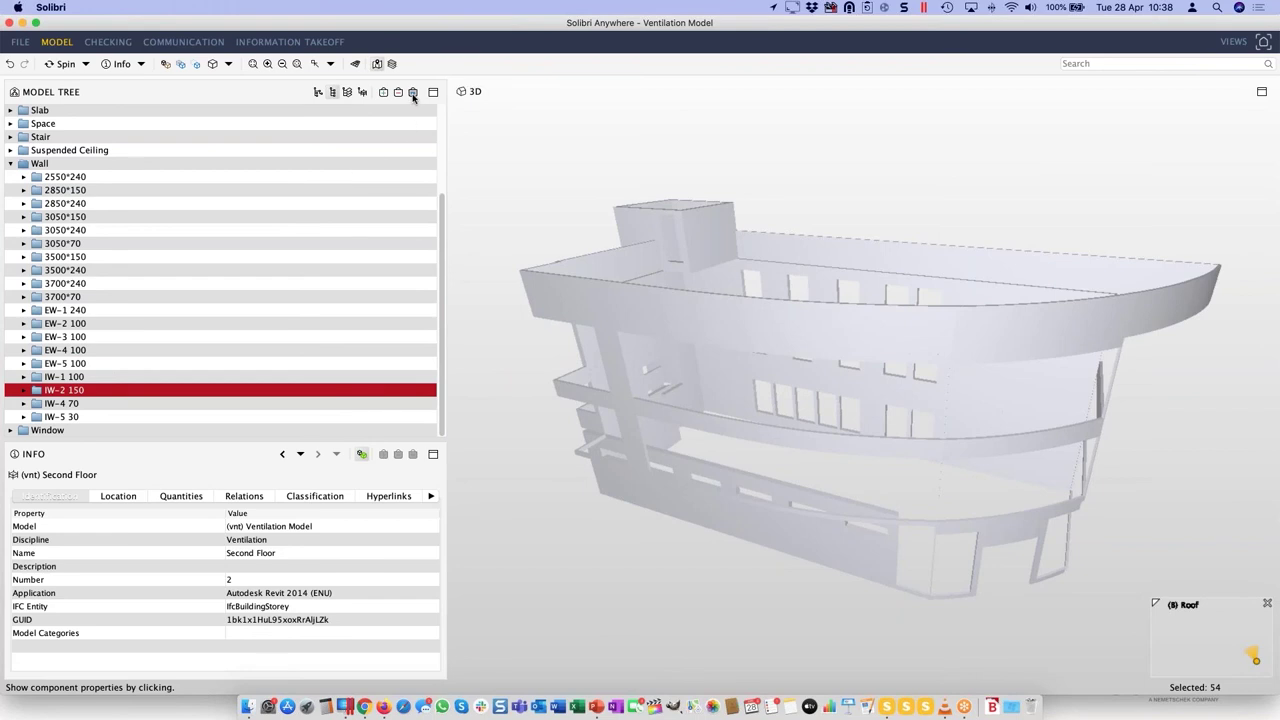
pyautogui.click(413, 93)
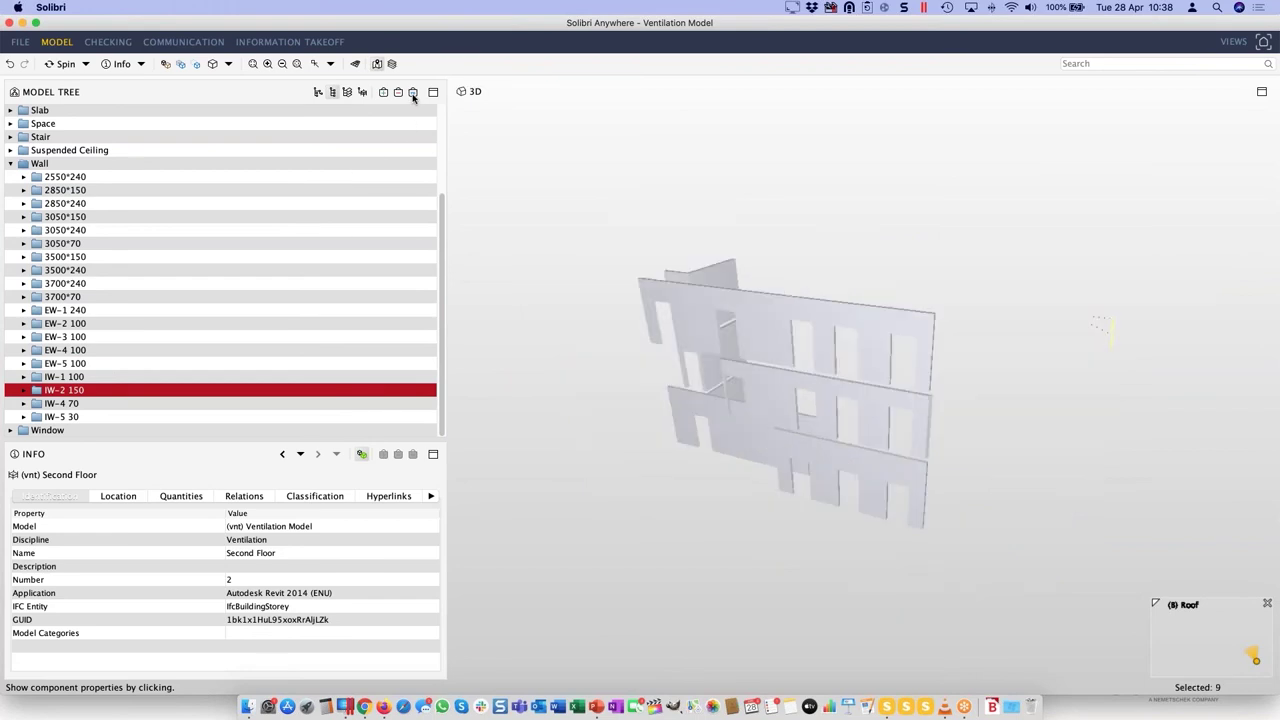
pyautogui.click(87, 378)
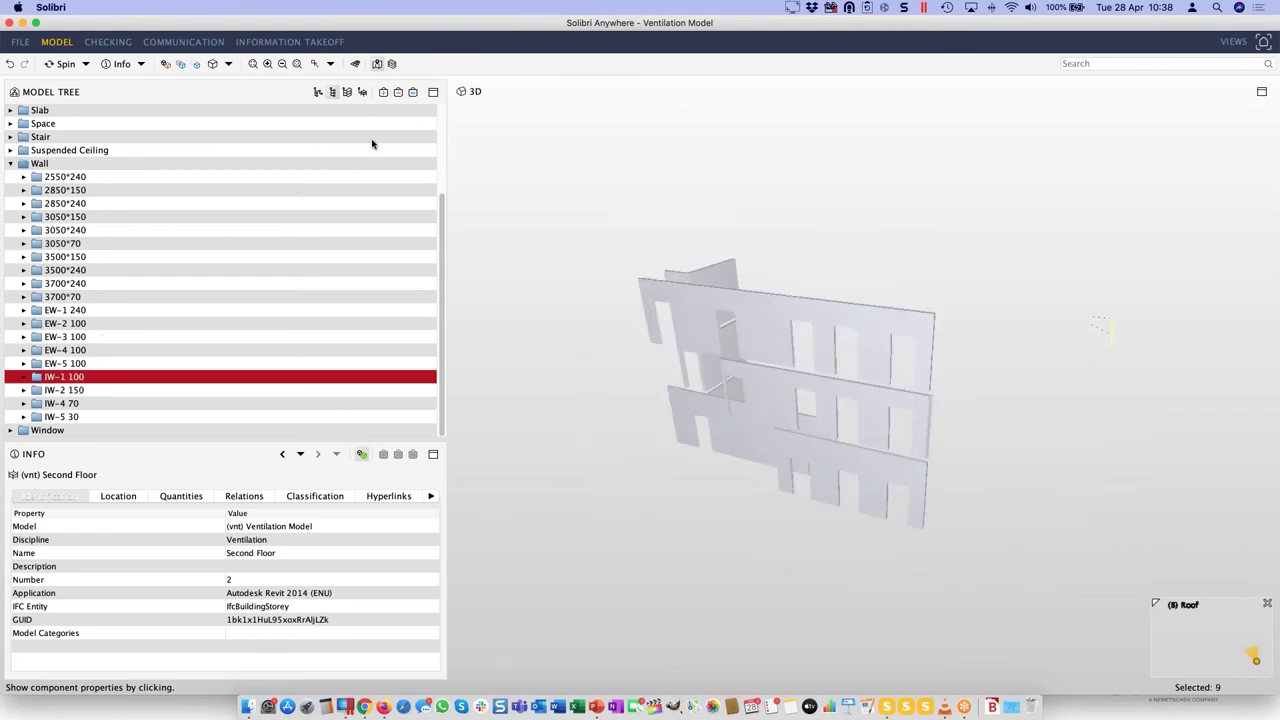
pyautogui.click(413, 93)
pyautogui.click(118, 405)
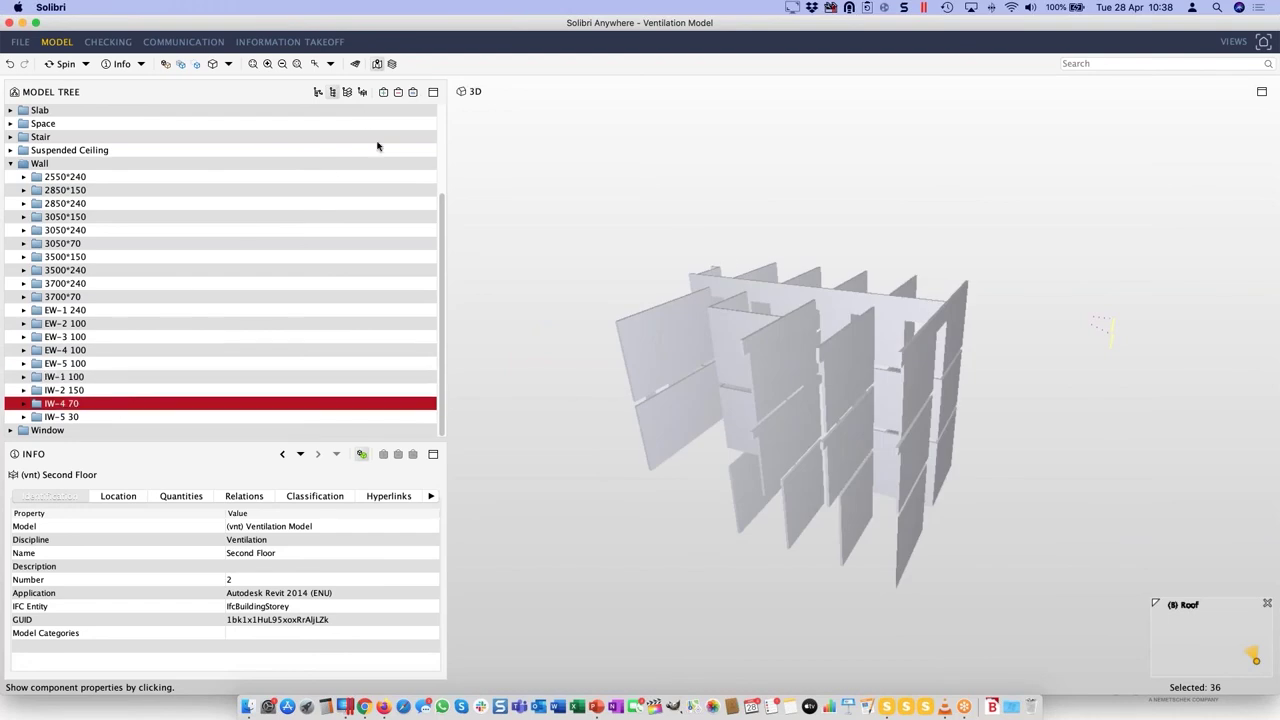
pyautogui.click(413, 93)
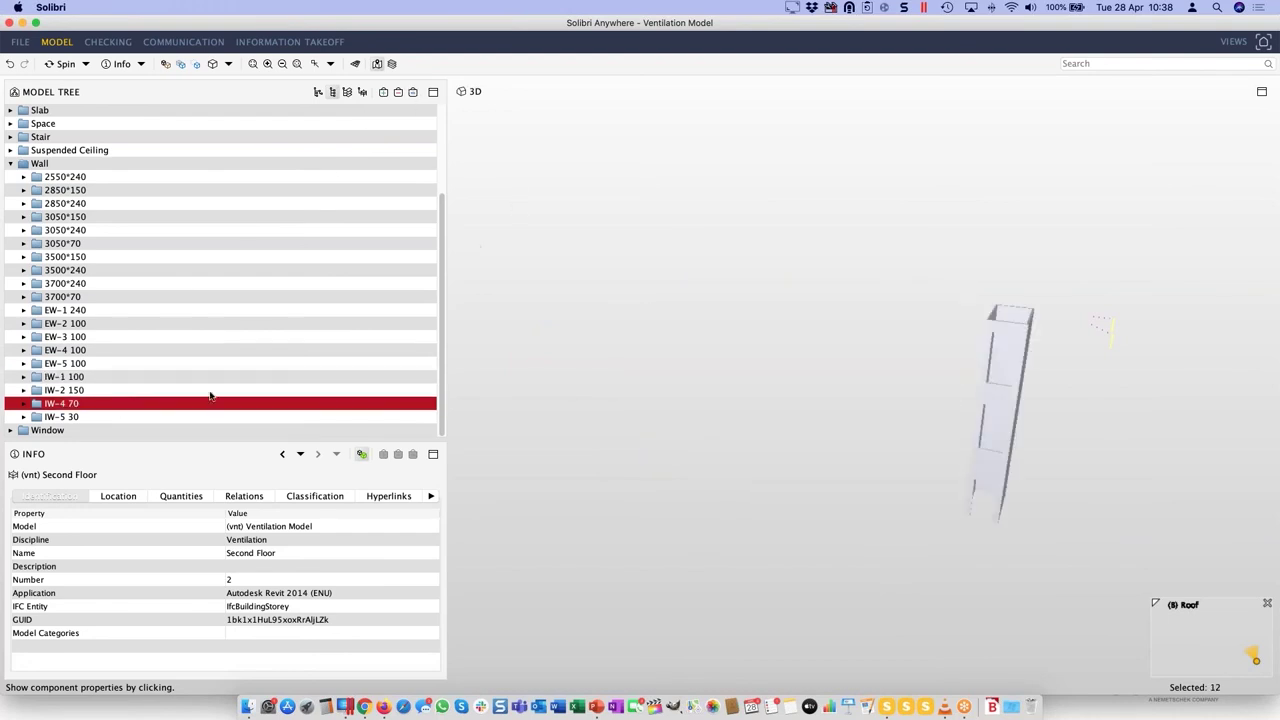
pyautogui.moveTo(990, 414)
pyautogui.mouseDown()
pyautogui.moveTo(949, 400)
pyautogui.moveTo(1008, 360)
pyautogui.moveTo(1043, 366)
pyautogui.mouseUp()
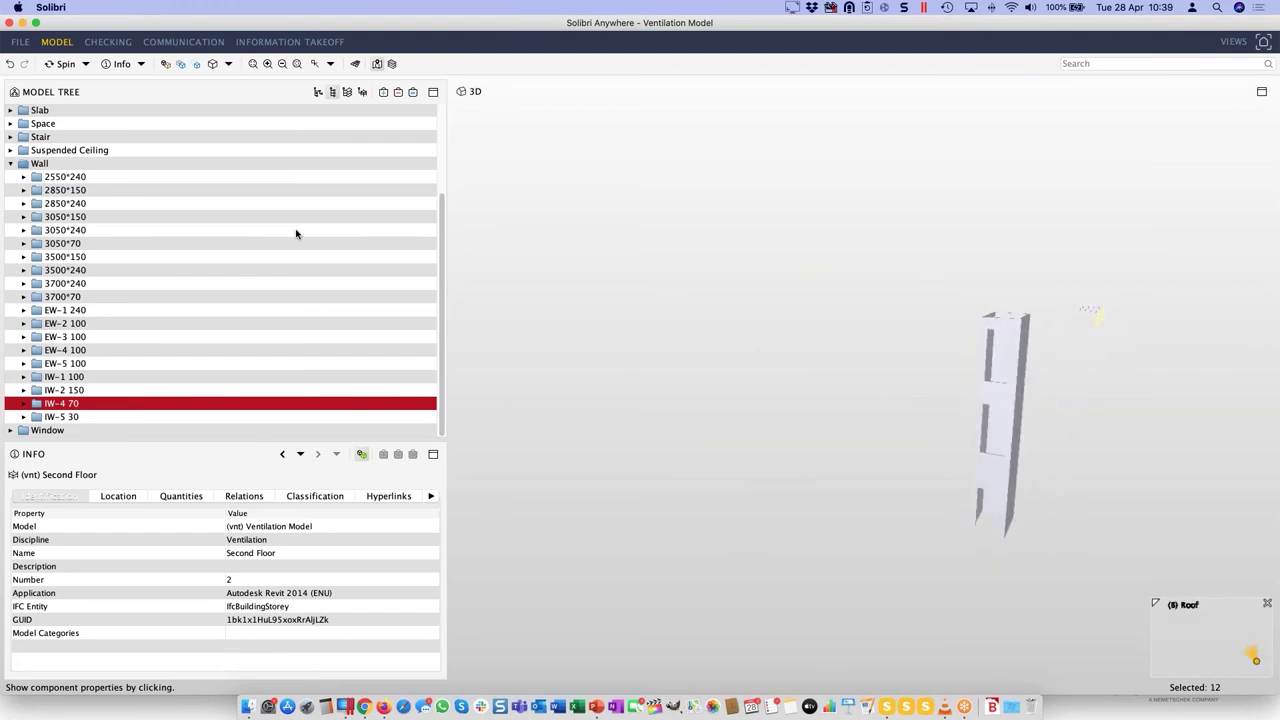
# - Show the whole building again and list the model by layers, then by federated floors
pyautogui.click(166, 64)
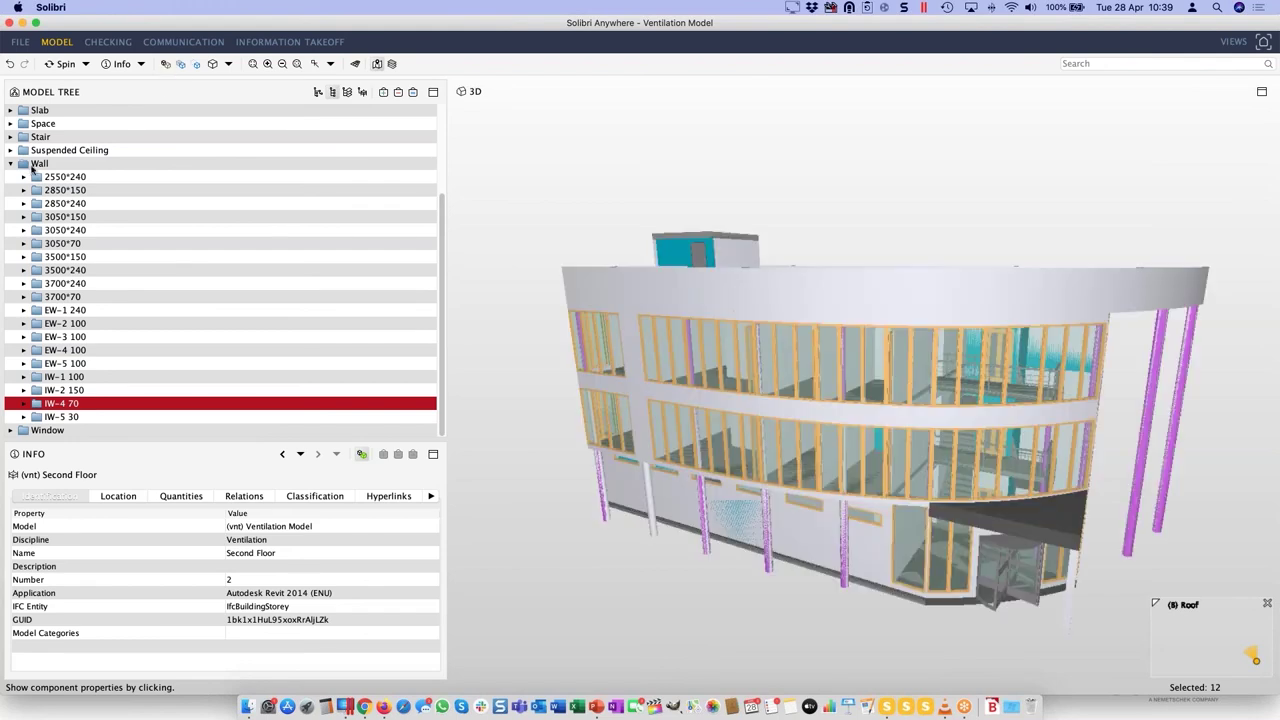
pyautogui.click(347, 92)
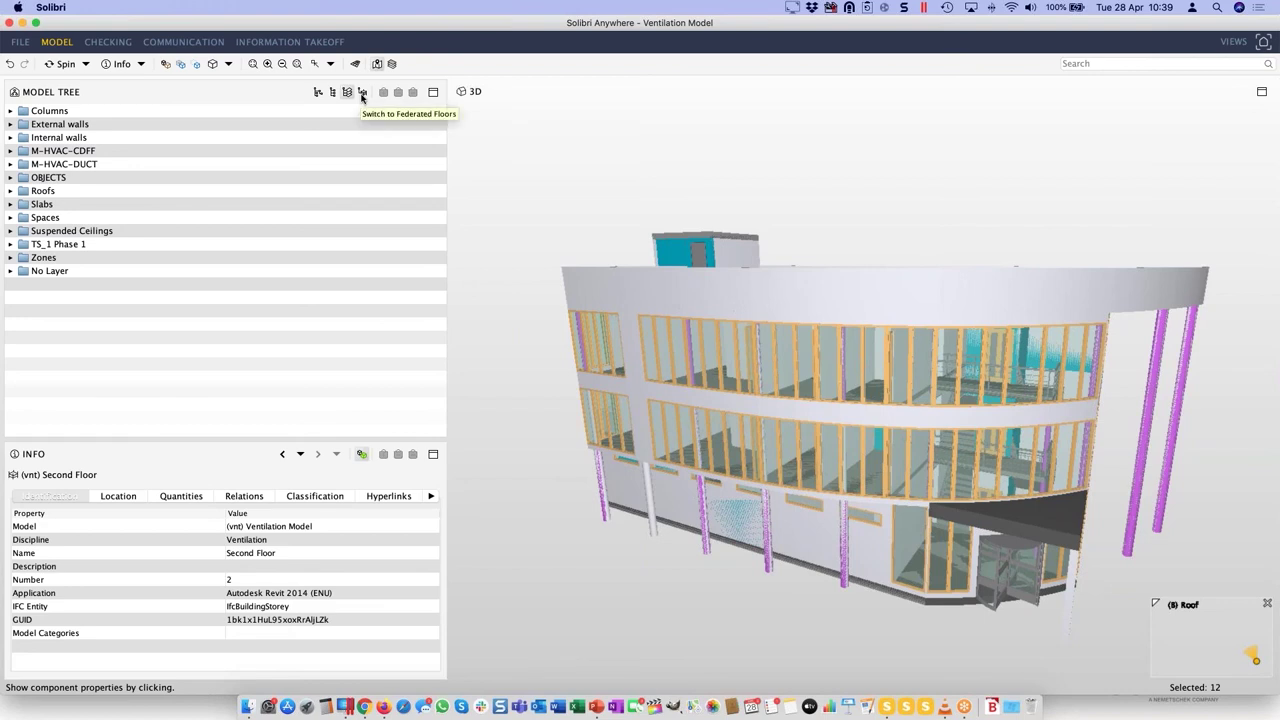
pyautogui.click(362, 93)
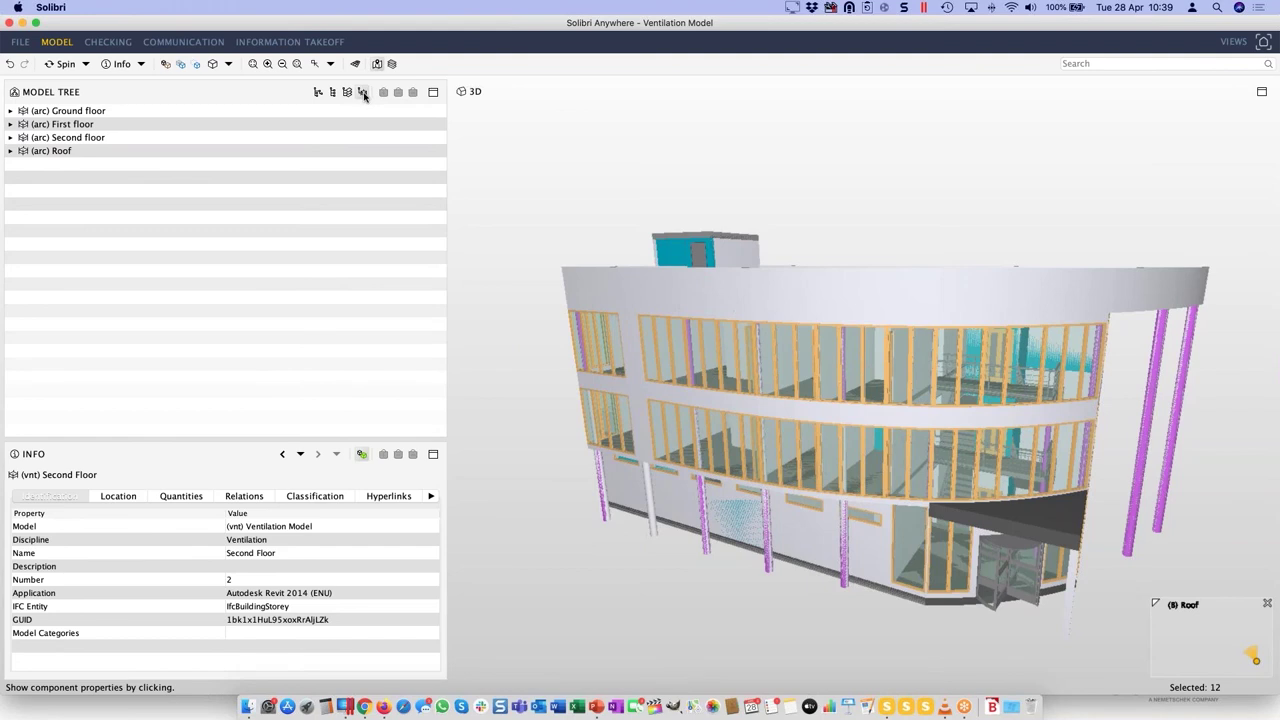
pyautogui.click(124, 112)
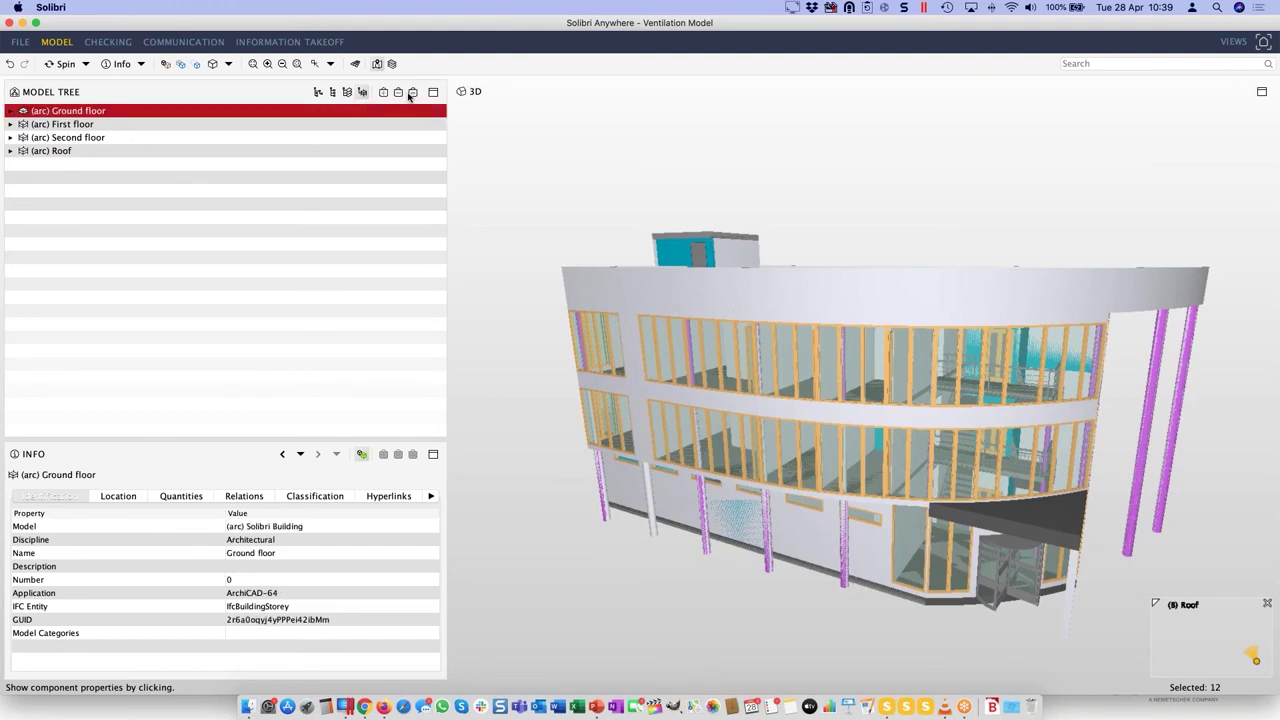
pyautogui.click(410, 93)
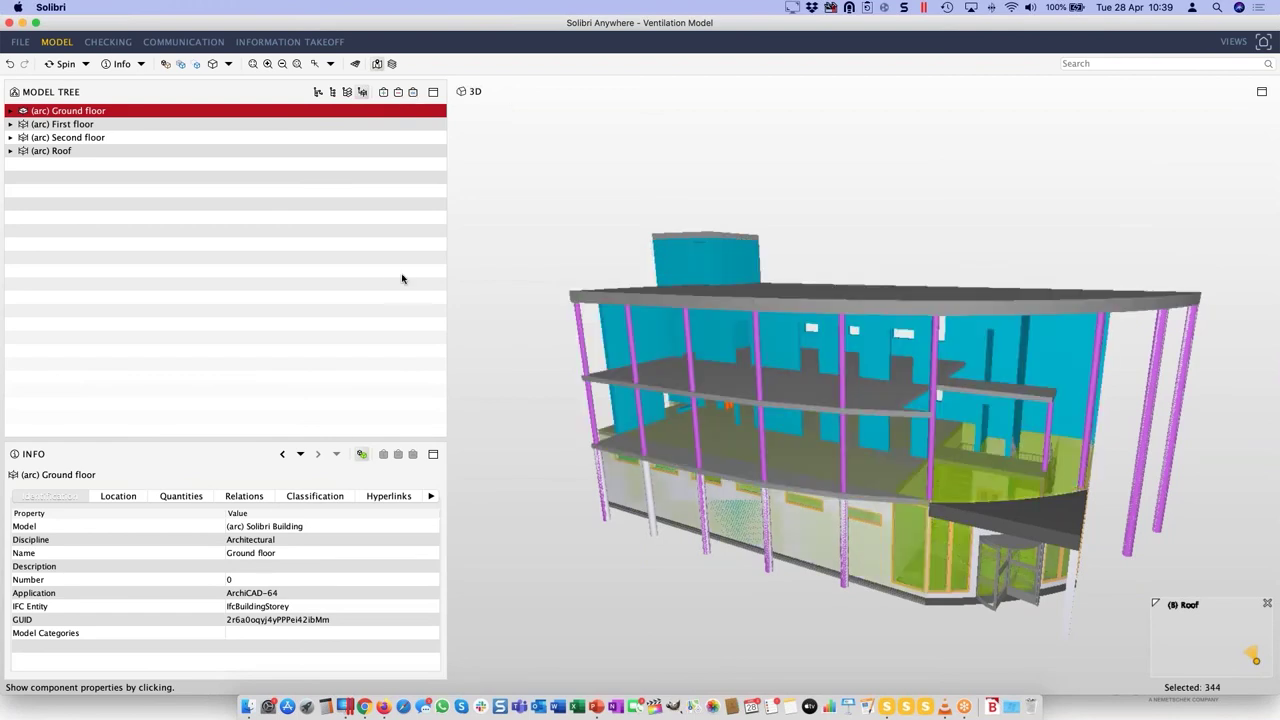
pyautogui.click(90, 125)
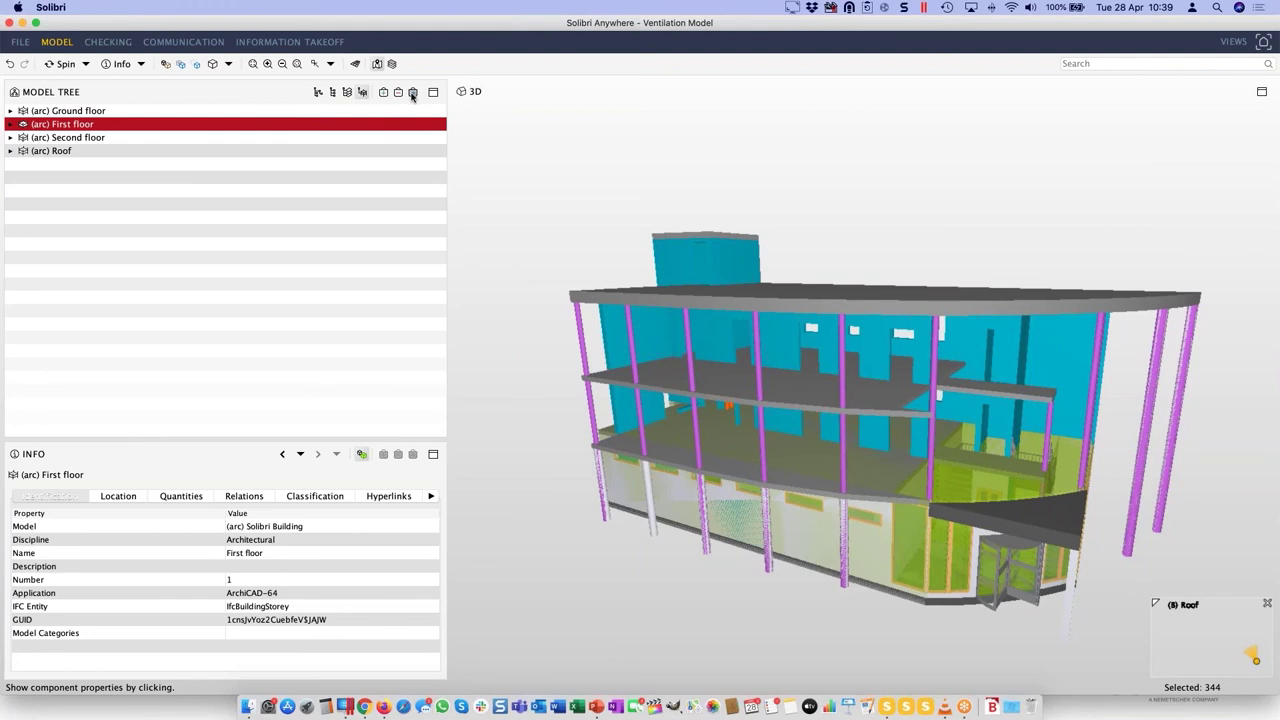
pyautogui.click(412, 93)
pyautogui.click(116, 138)
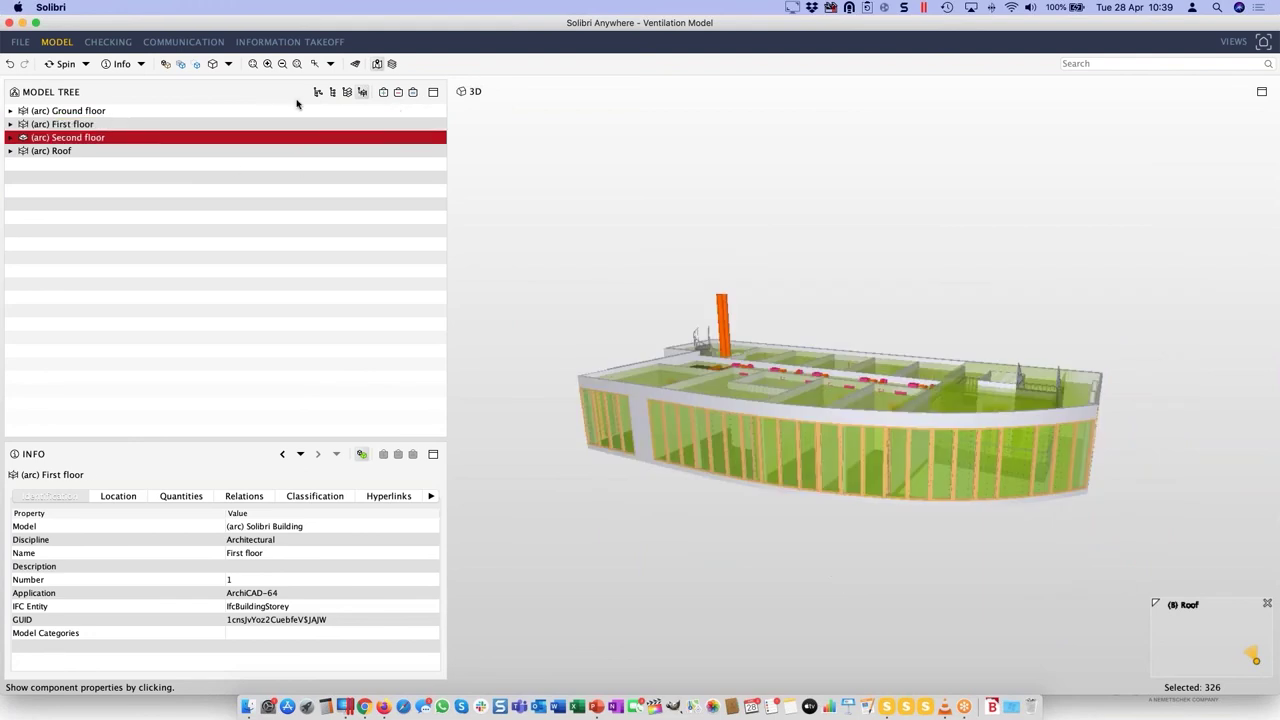
pyautogui.click(397, 92)
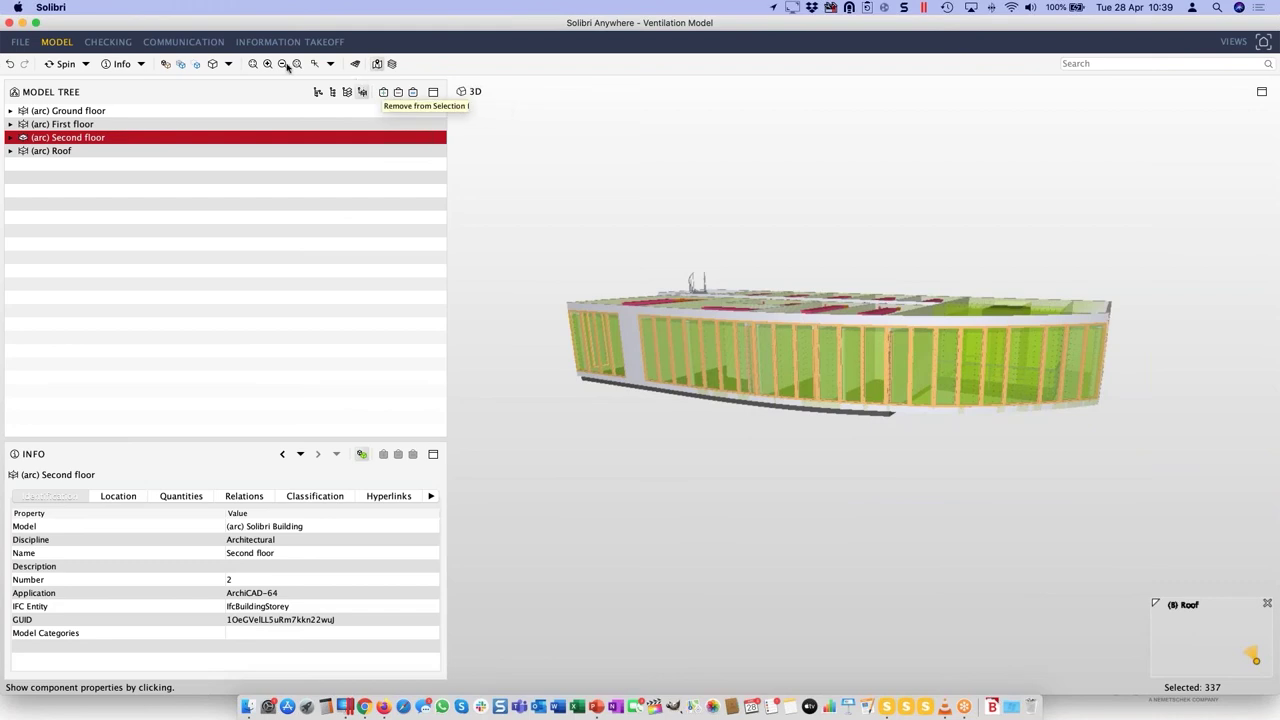
pyautogui.click(165, 63)
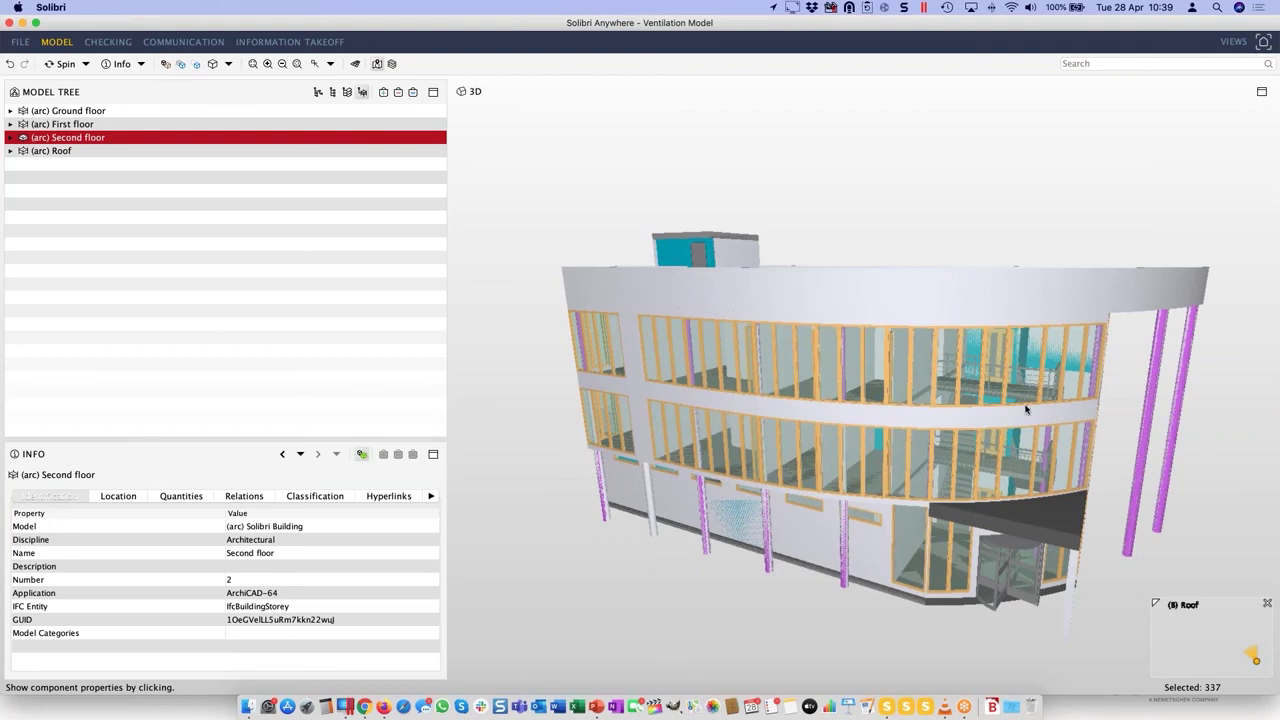
# - Select Window.2.18 on the upper facade in the 3D view
pyautogui.moveTo(866, 417)
pyautogui.click(204, 608)
pyautogui.click(867, 350)
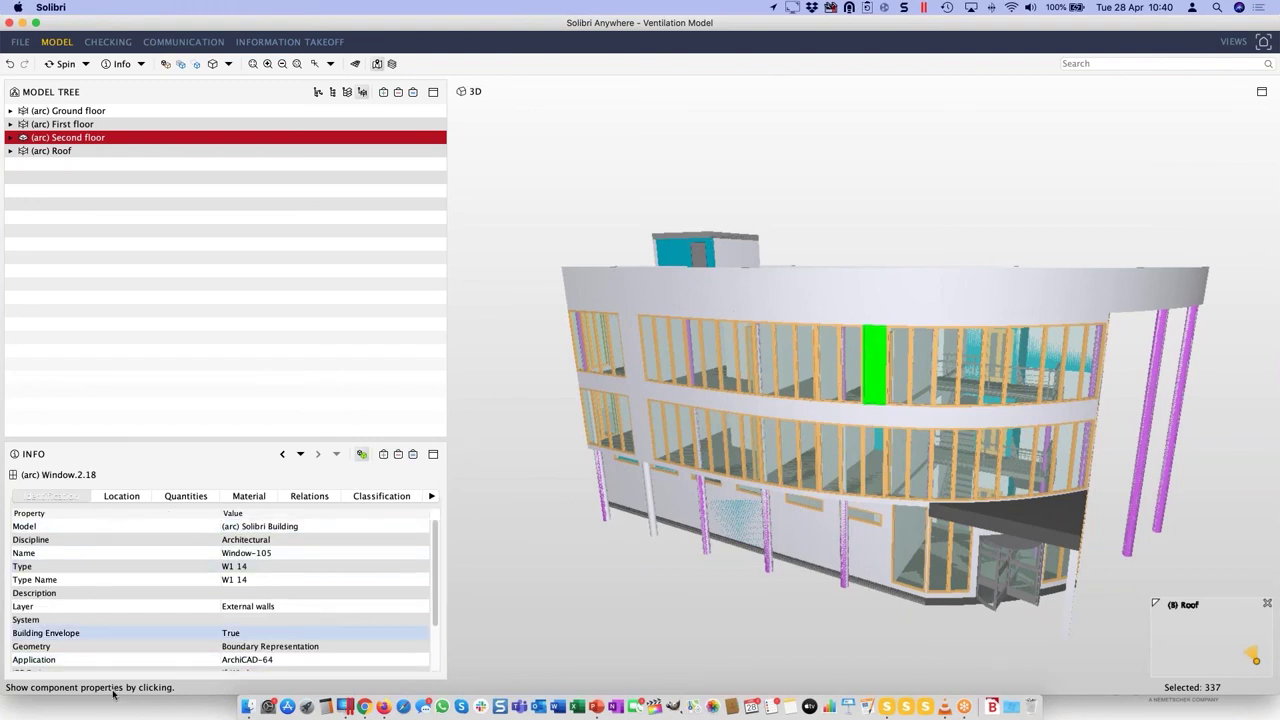
pyautogui.scroll(-1, 68, 532)
pyautogui.scroll(-2, 68, 532)
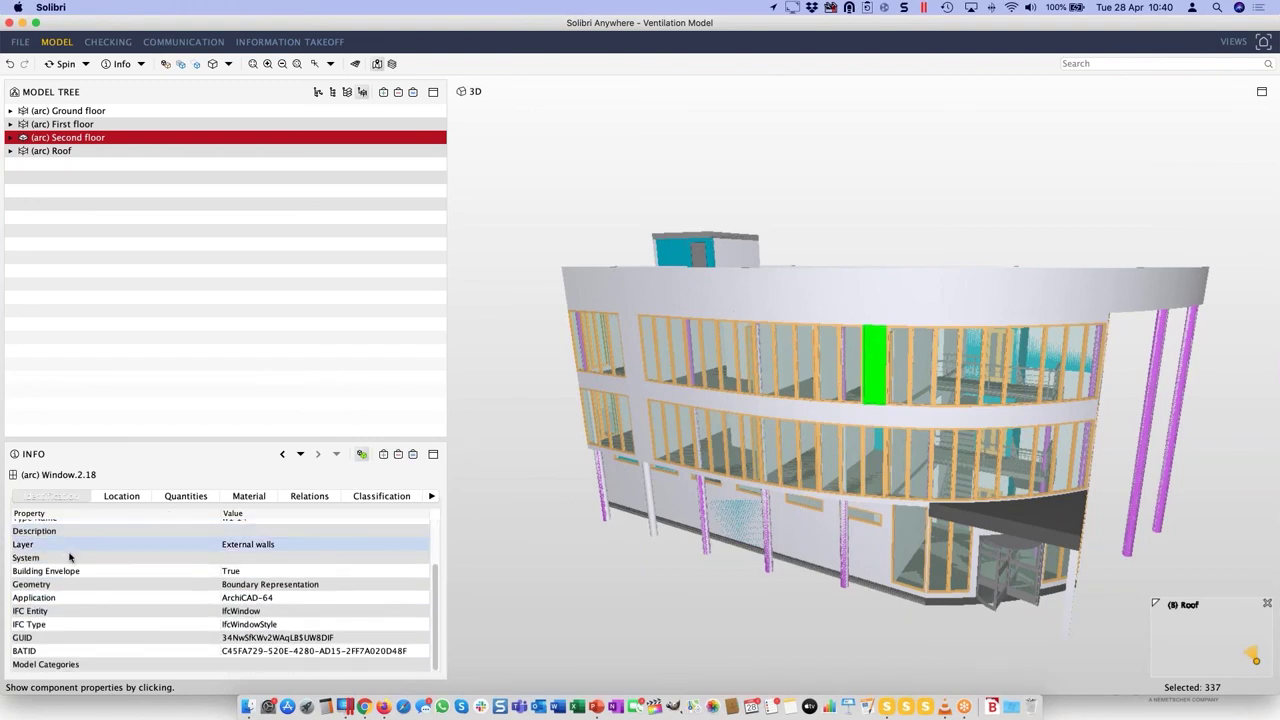
pyautogui.scroll(3, 74, 563)
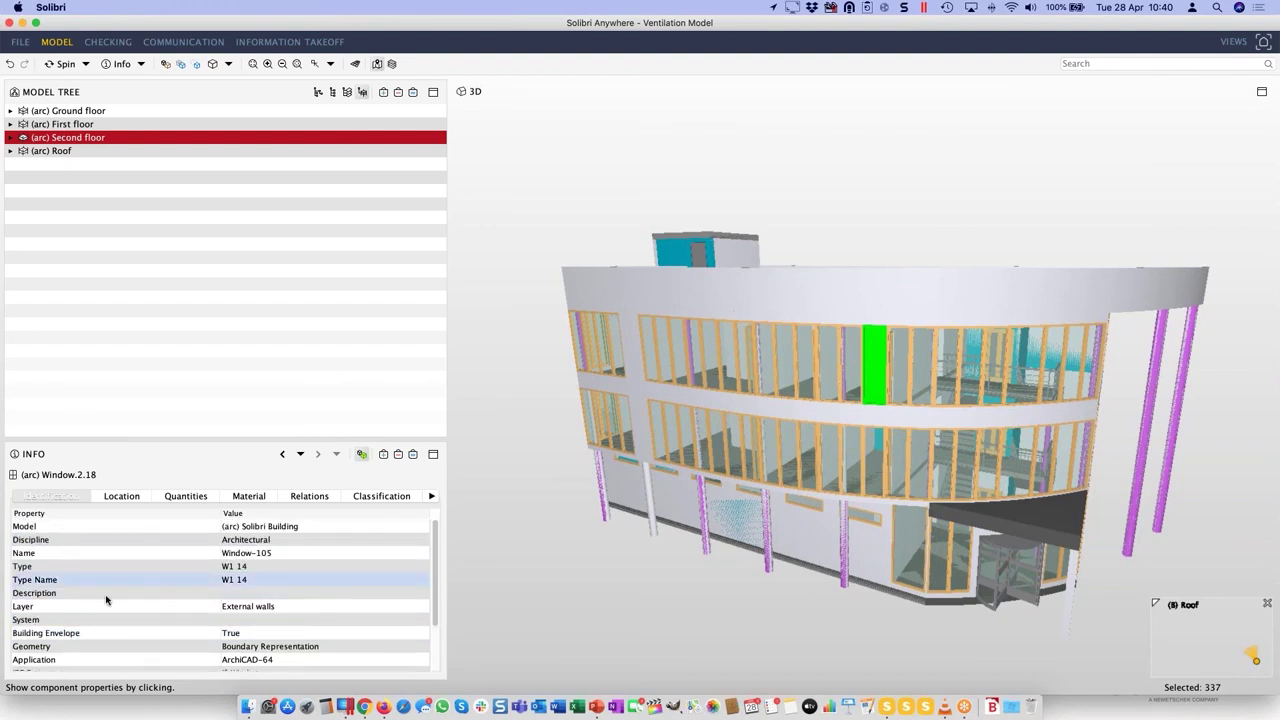
# - Browse the window's Location, Quantities, Material and other property sets, then return to Identification's GUID
pyautogui.click(136, 497)
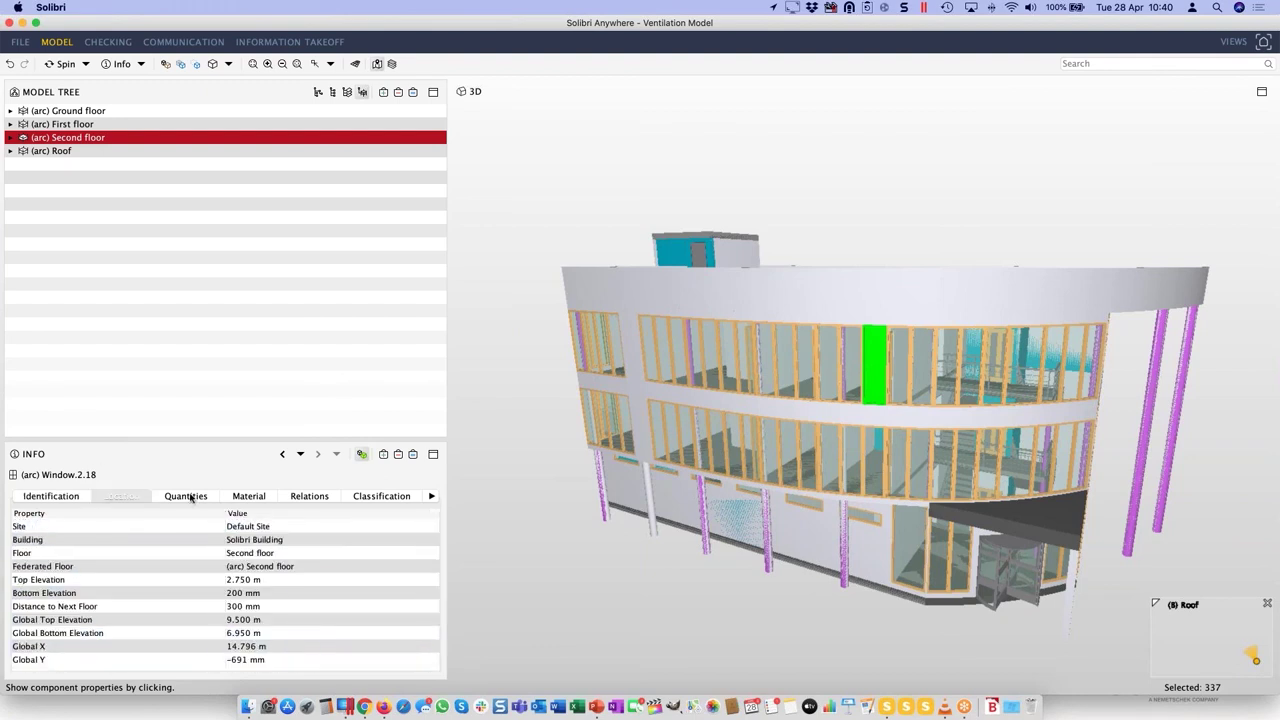
pyautogui.click(190, 497)
pyautogui.click(246, 497)
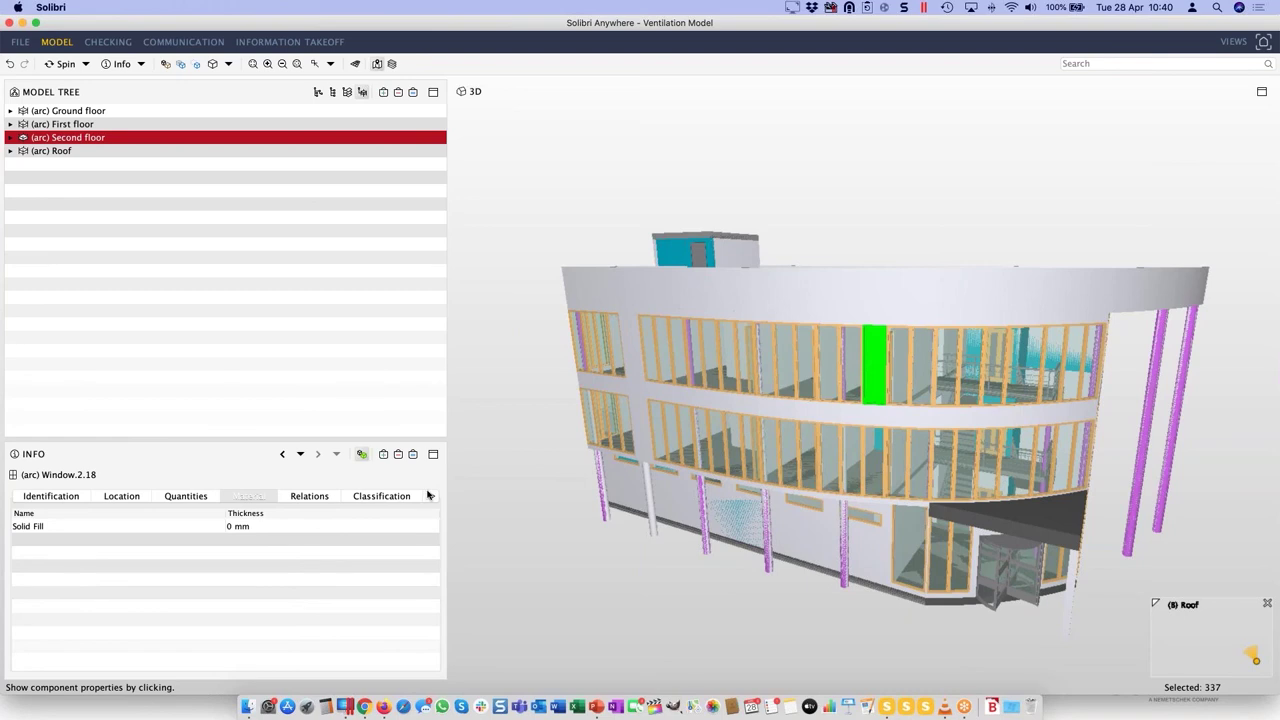
pyautogui.click(430, 497)
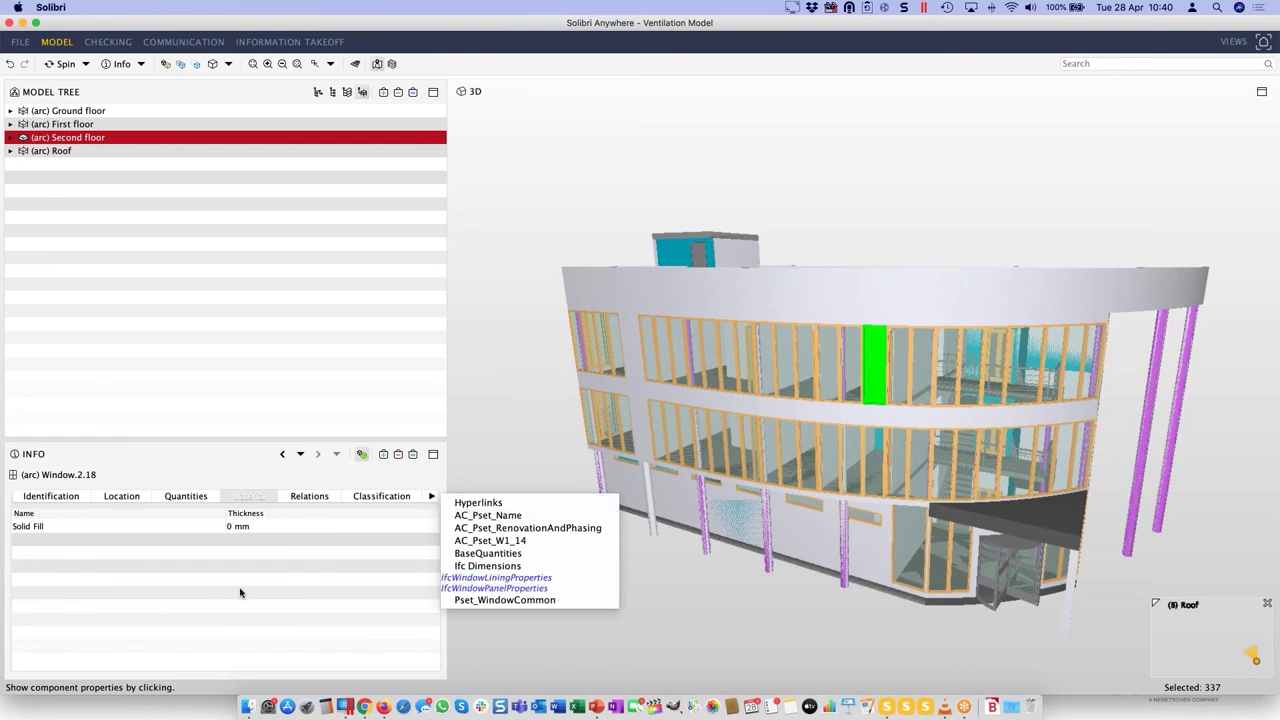
pyautogui.click(326, 572)
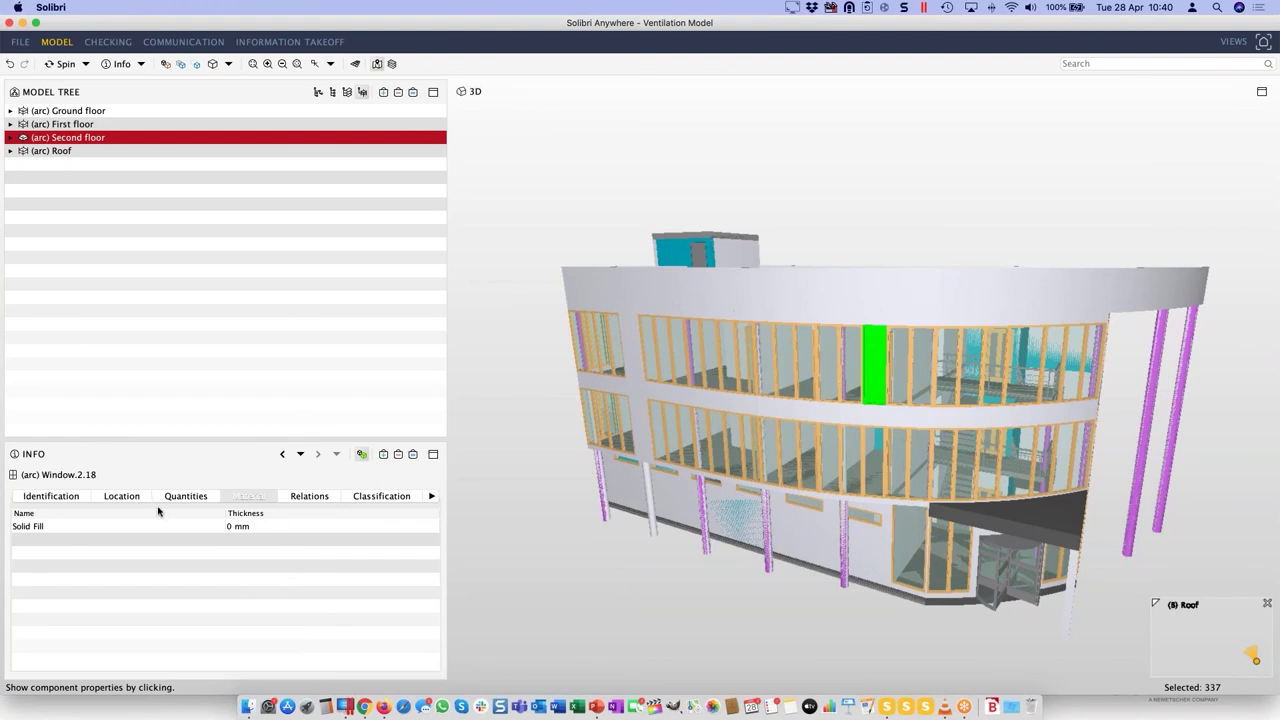
pyautogui.click(30, 499)
pyautogui.scroll(-3, 284, 620)
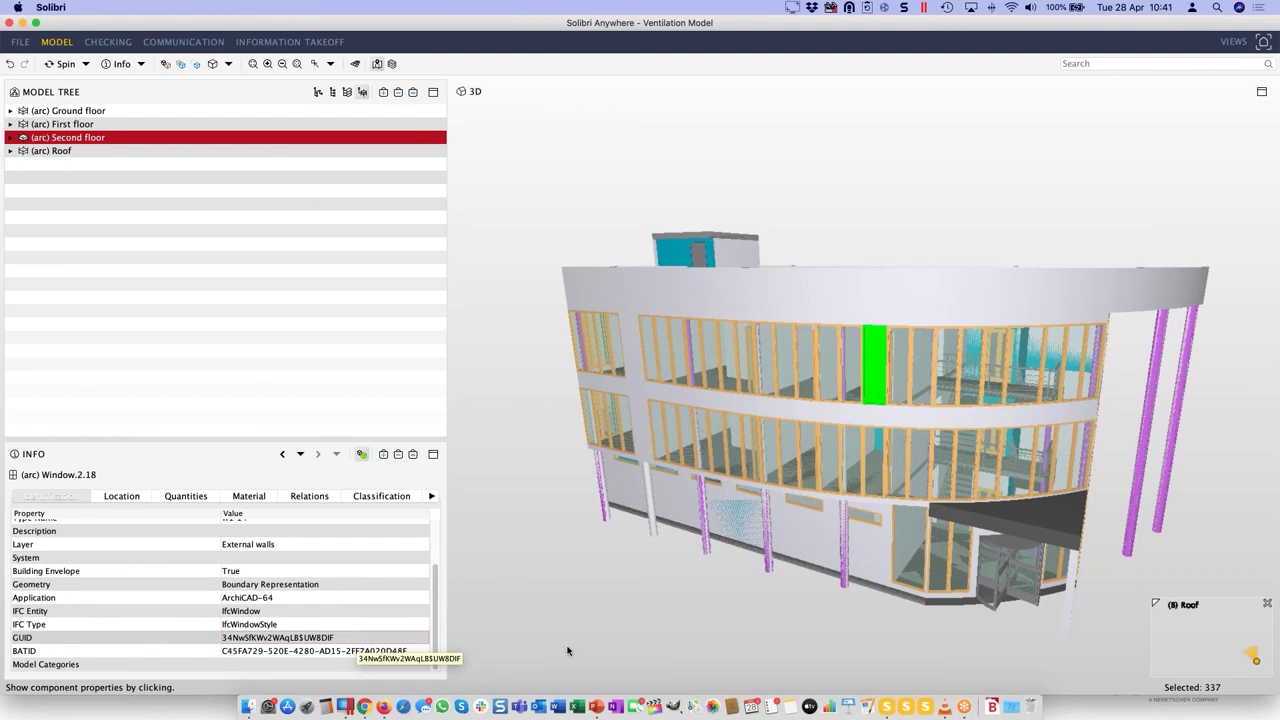
# - Search the model for the window using its pasted GUID
pyautogui.click(1160, 67)
pyautogui.write('34NwSfKWv2WAqLB$UW8DIF')
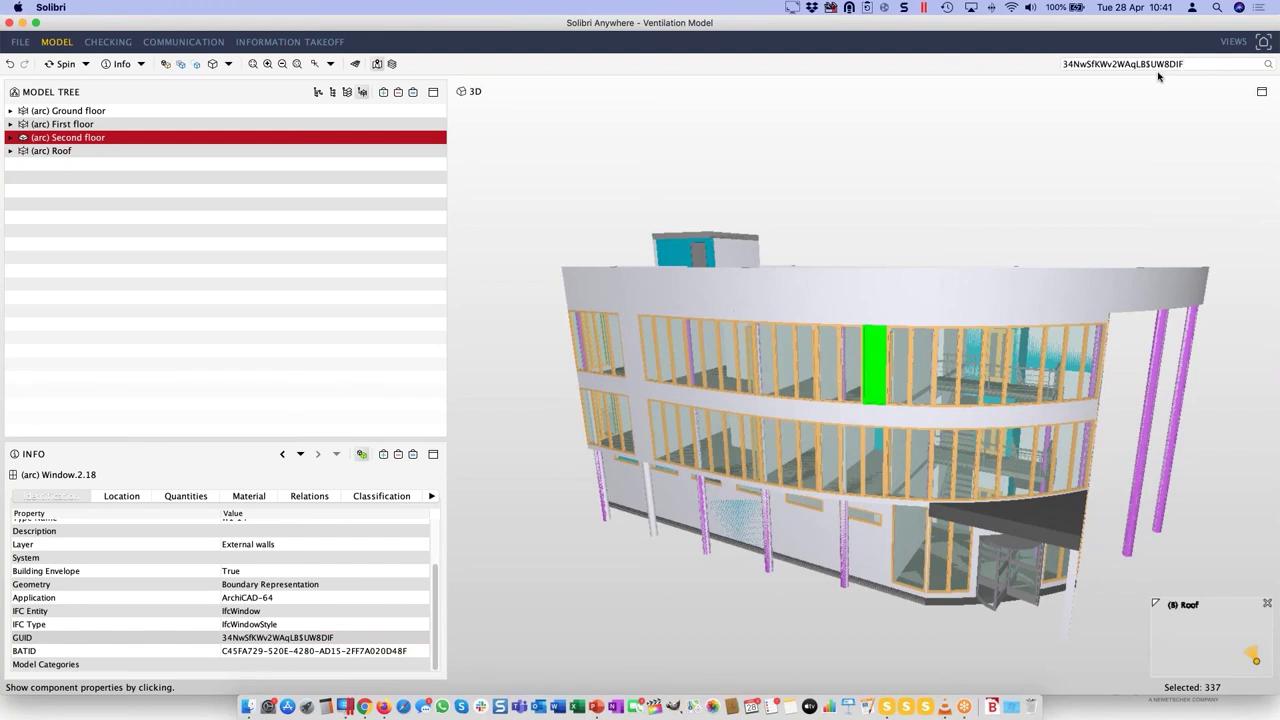
pyautogui.press('Return')
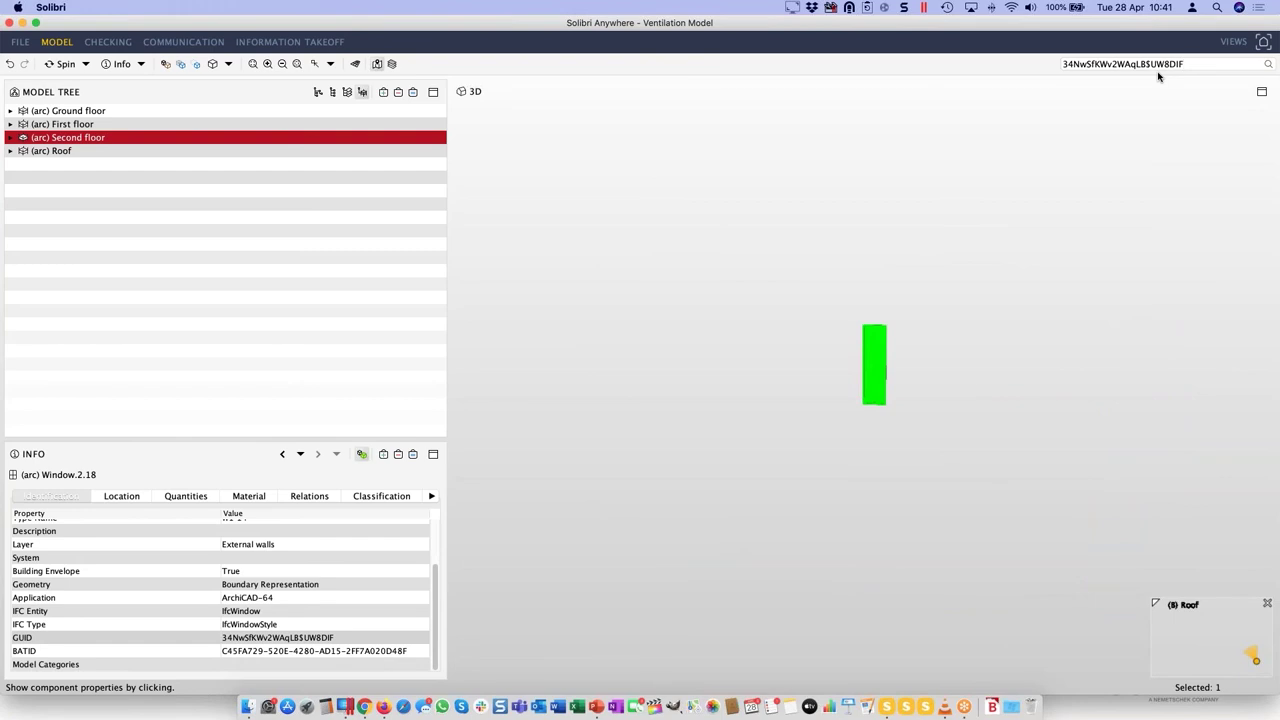
# - Replace the search with 'wc' to select the three WC terminals, then show the whole building
pyautogui.moveTo(1211, 66); pyautogui.dragTo(993, 42)
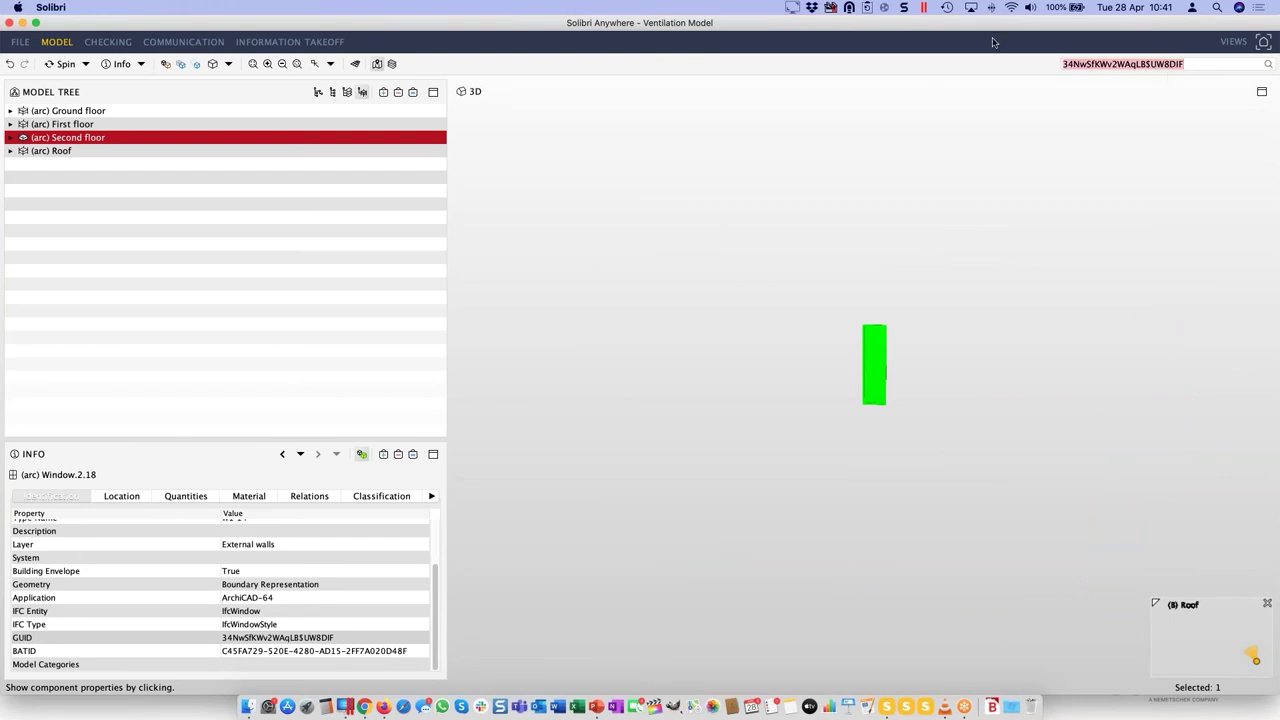
pyautogui.press('BackSpace')
pyautogui.write('wc')
pyautogui.press('Return')
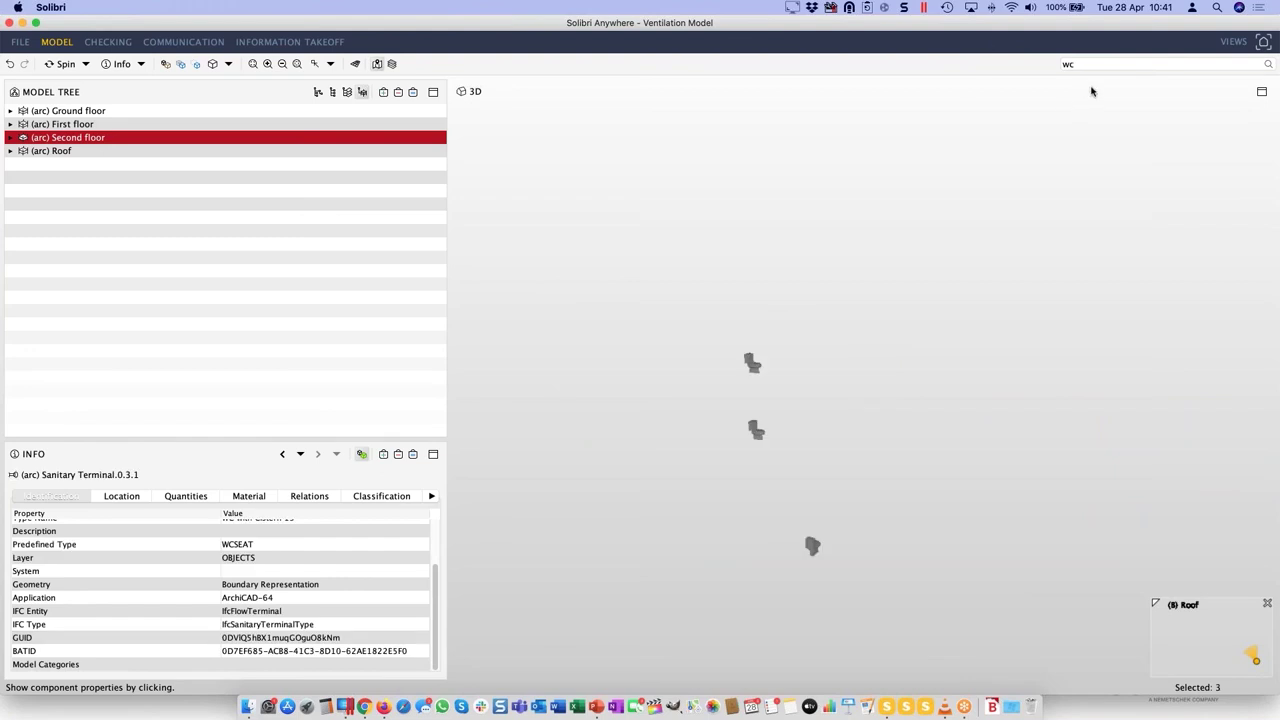
pyautogui.click(166, 65)
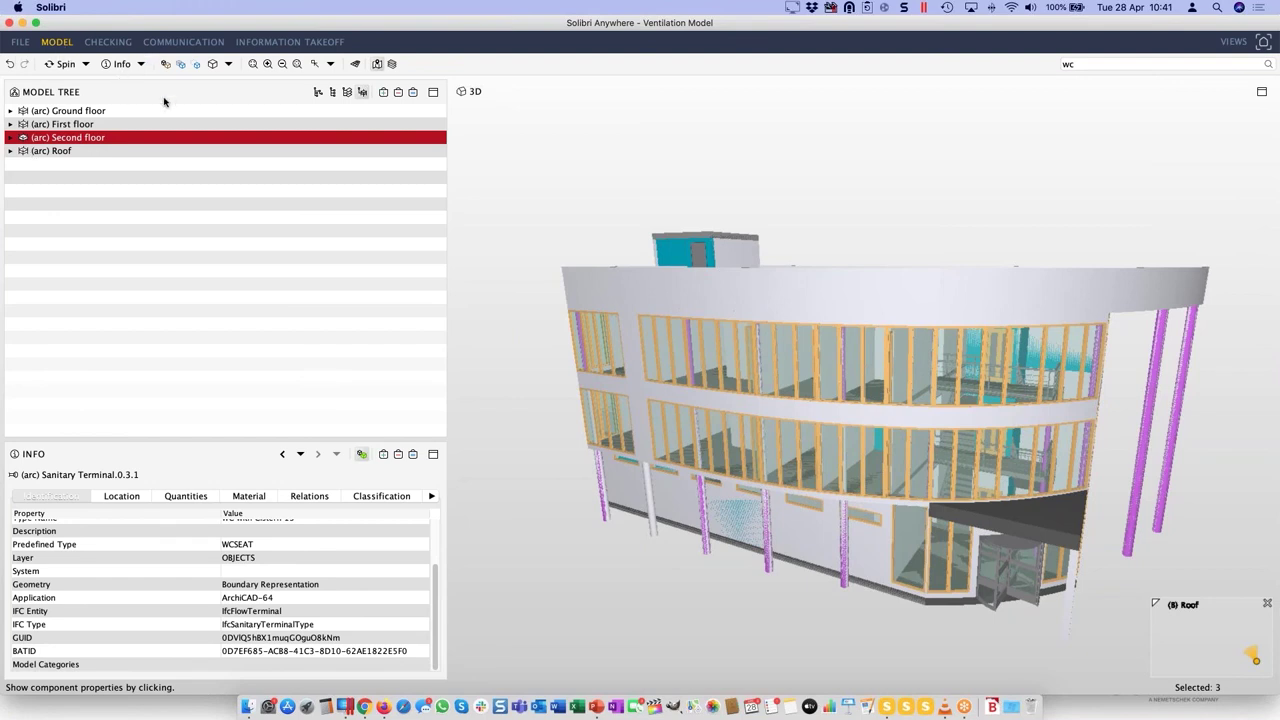
# - Switch to the Communication workspace and open Report settings for the Visual Check - 28 Apr presentation
pyautogui.click(176, 45)
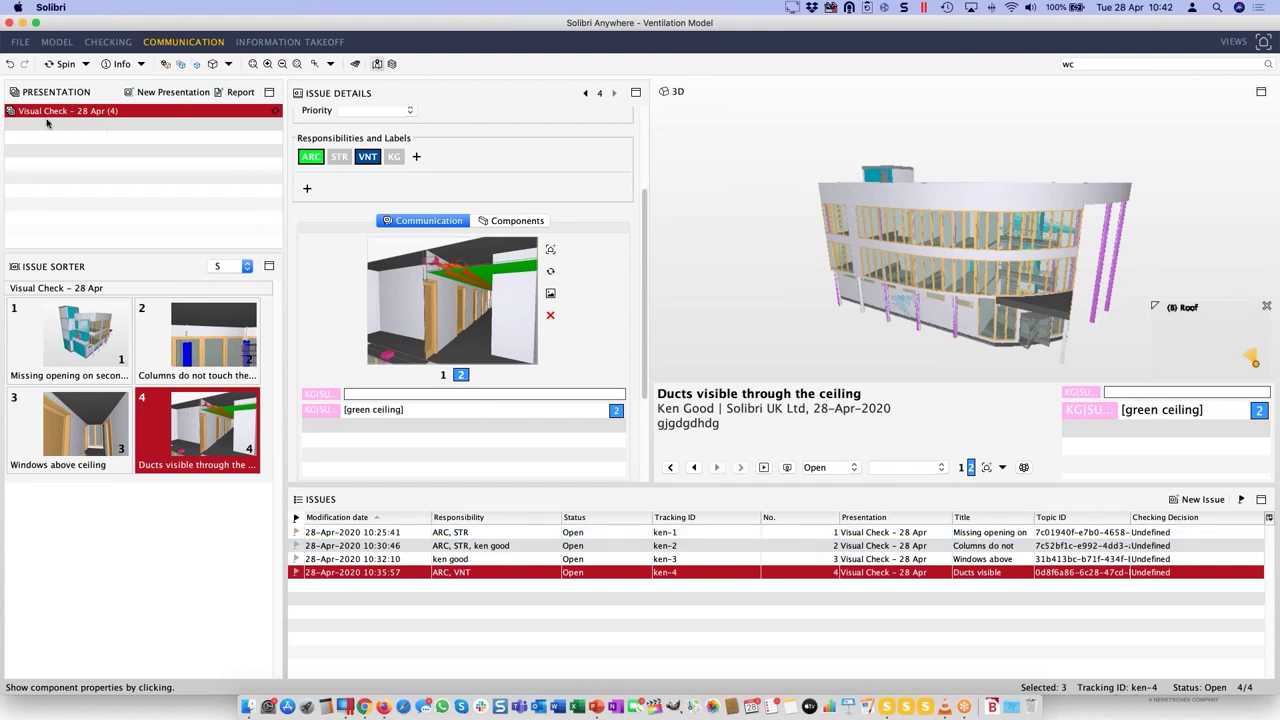
pyautogui.click(241, 93)
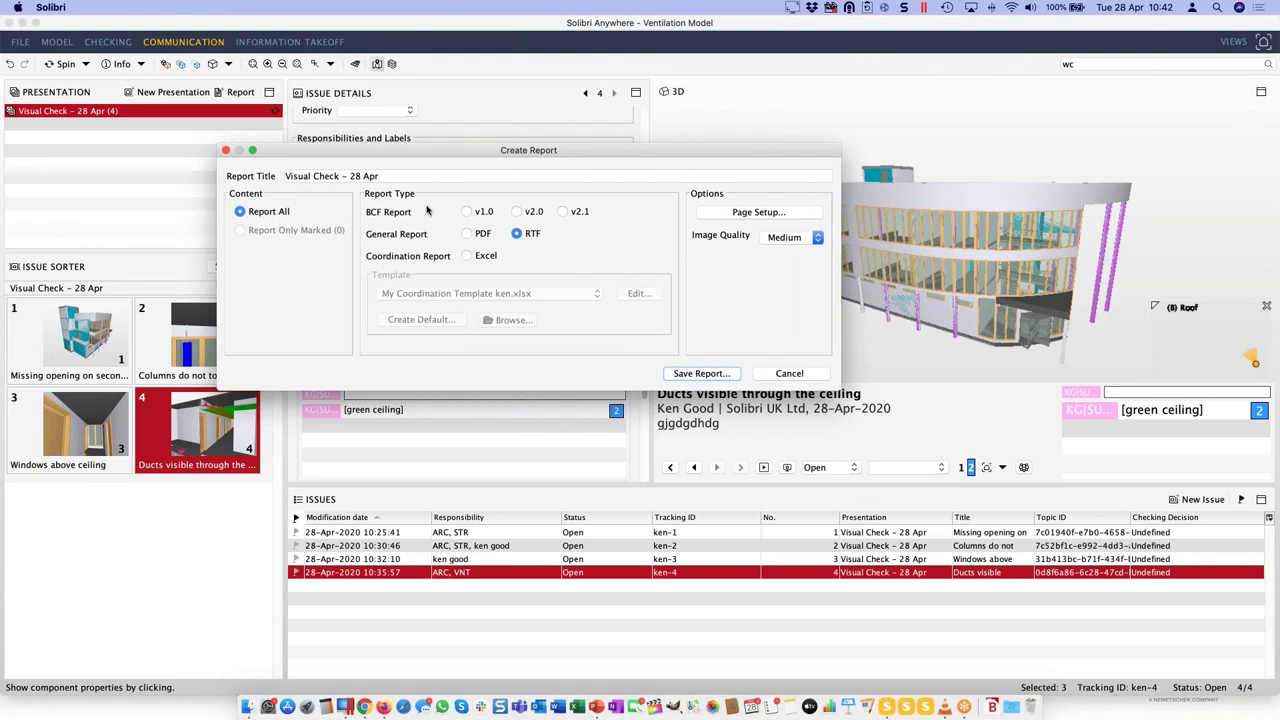
# - Select the BCF Report v2.0 format and start saving it as 'Visual Check - 28 Apr.bcfzip'
pyautogui.click(516, 212)
pyautogui.click(562, 212)
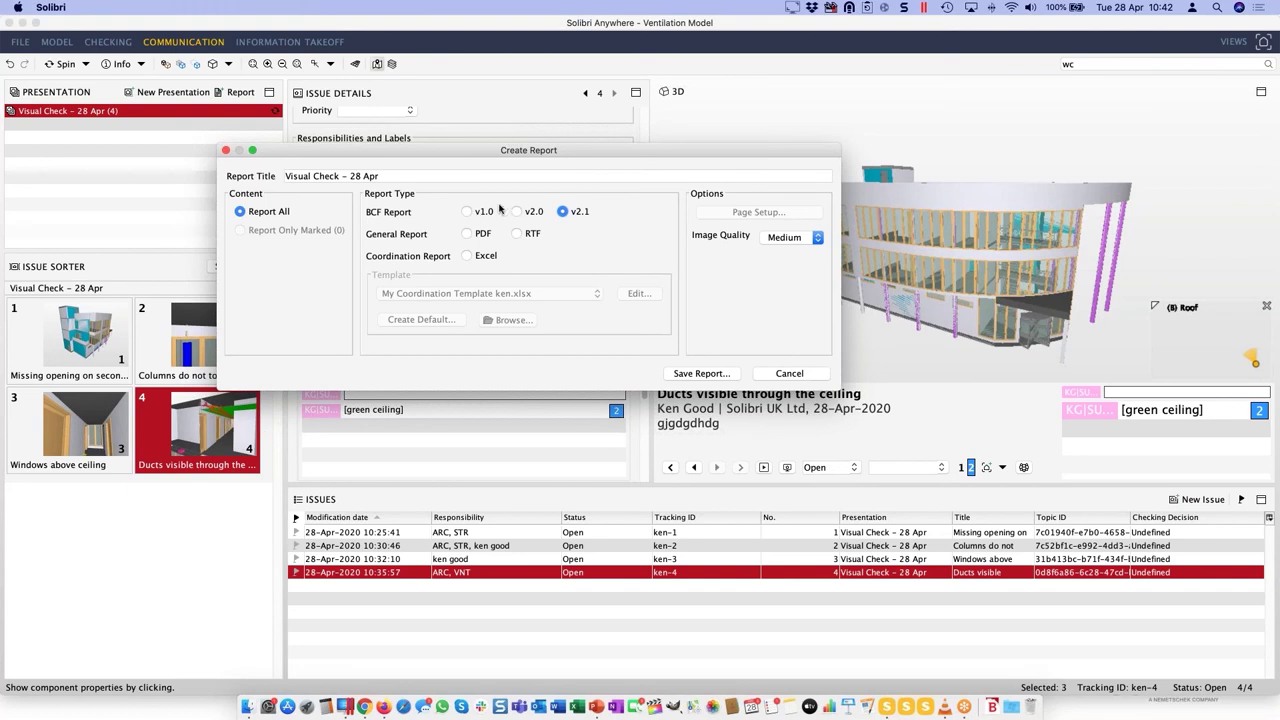
pyautogui.click(517, 212)
pyautogui.moveTo(522, 156); pyautogui.dragTo(478, 188)
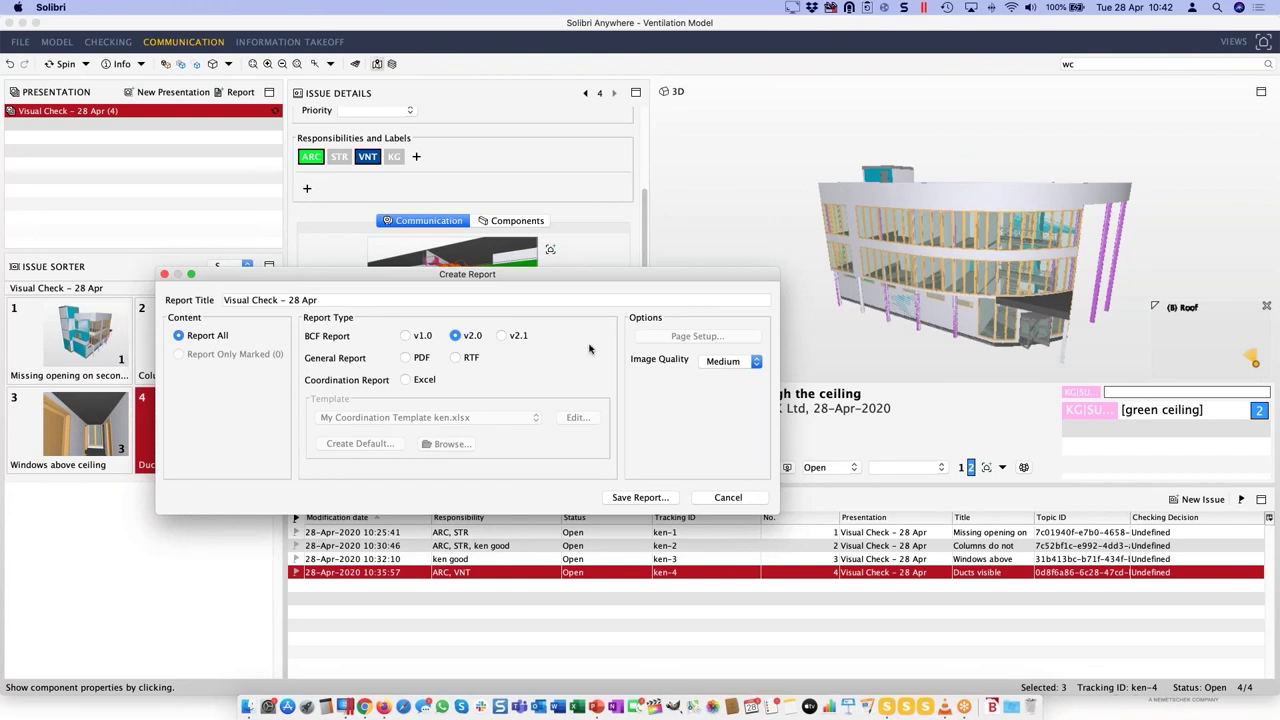
pyautogui.click(637, 497)
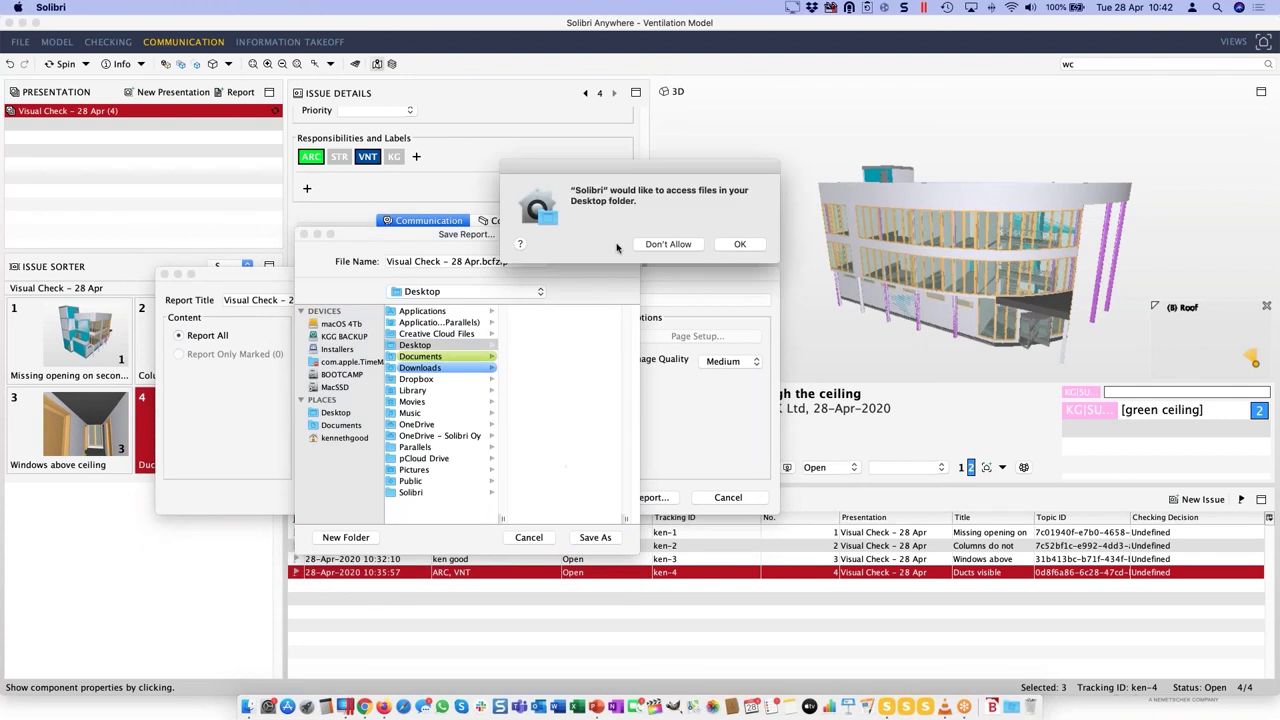
# - Allow Desktop folder access and save 'Visual Check - 28 Apr.bcfzip' to the Desktop
pyautogui.click(737, 245)
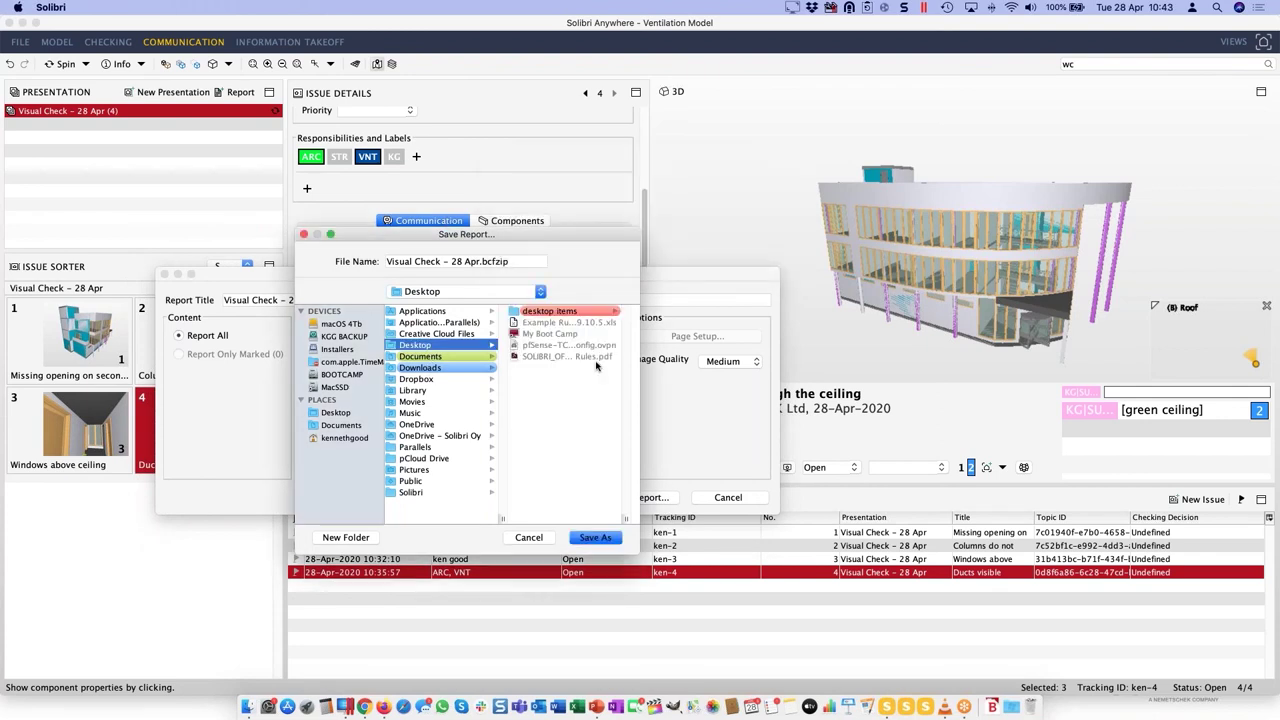
pyautogui.click(606, 537)
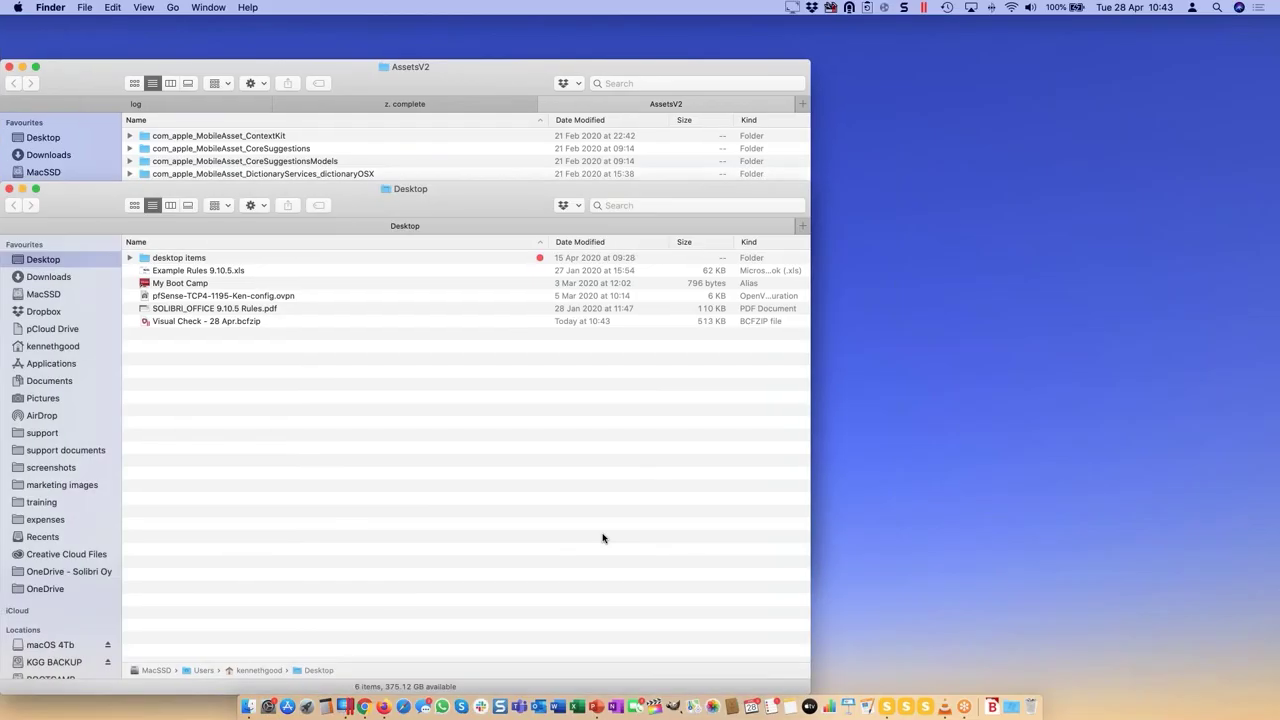
# - Use Mission Control to return to Desktop 3 with the Solibri Ventilation Model window
pyautogui.hotkey('ctrl', 'Up')
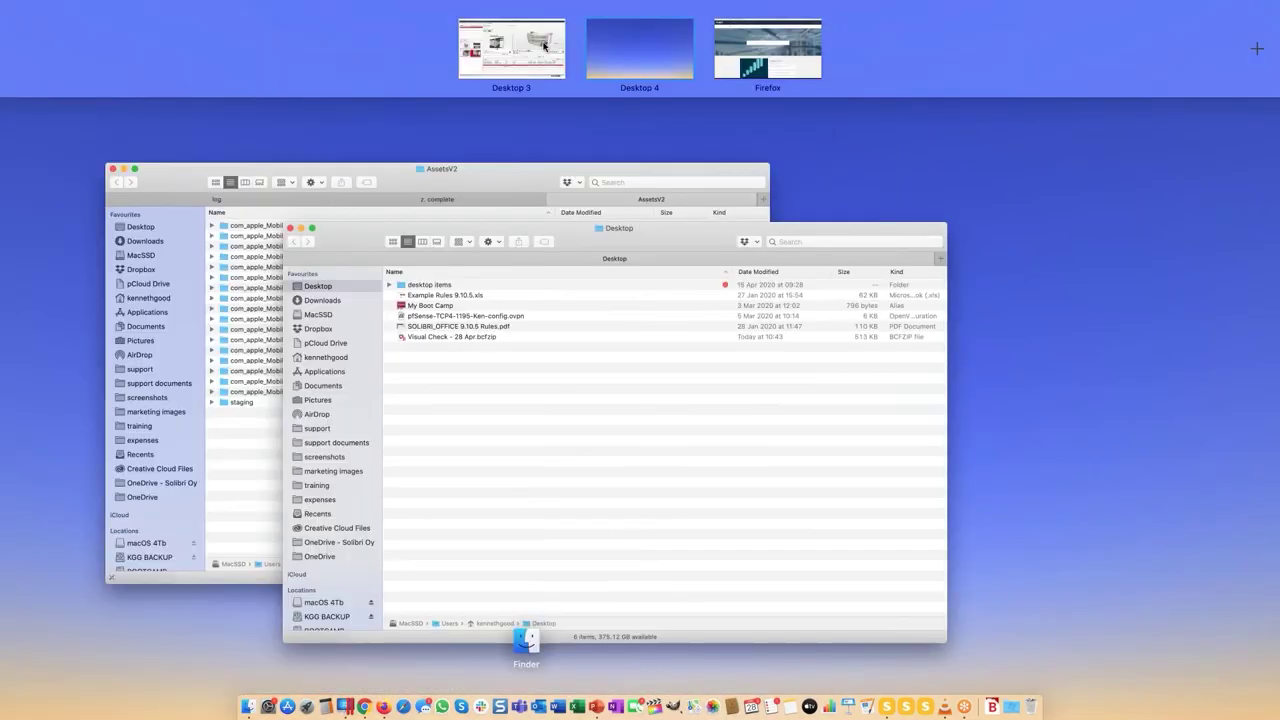
pyautogui.click(543, 45)
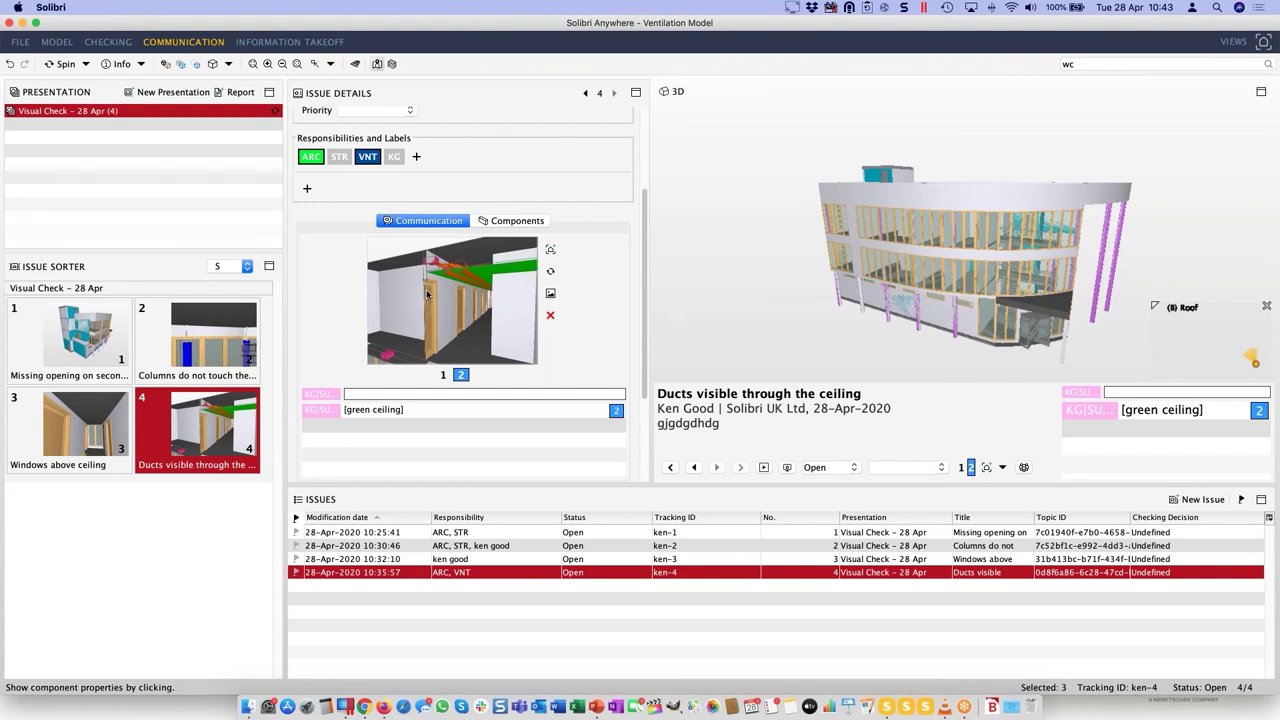
# - Create a General Report in PDF format and save it to the Desktop as 'Visual Check - 28 Apr.pdf'
pyautogui.click(241, 94)
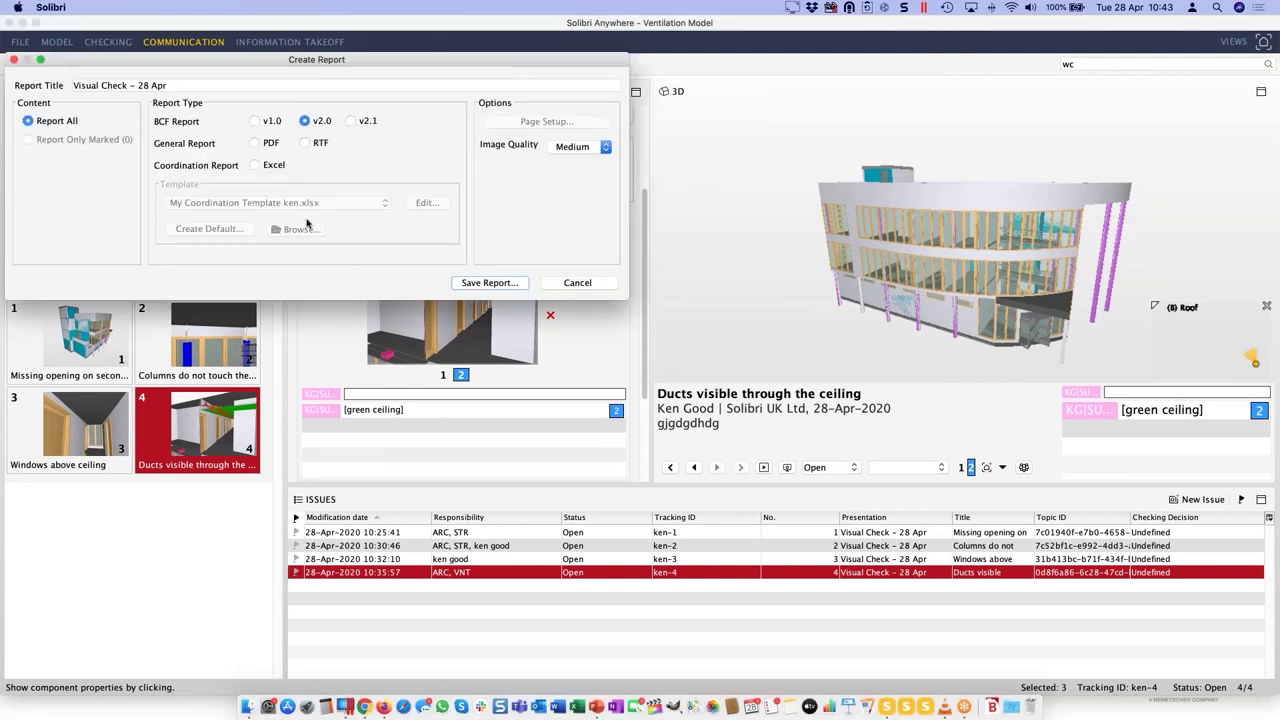
pyautogui.click(286, 146)
pyautogui.click(310, 145)
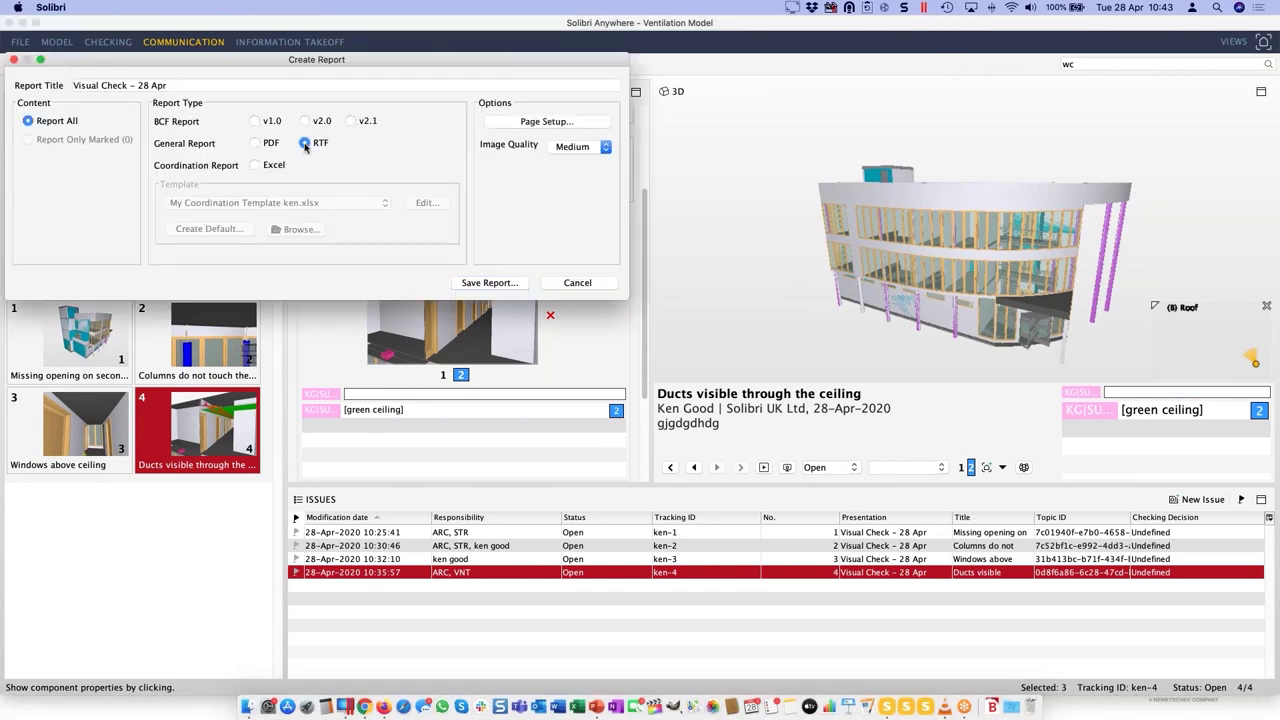
pyautogui.click(272, 147)
pyautogui.click(490, 283)
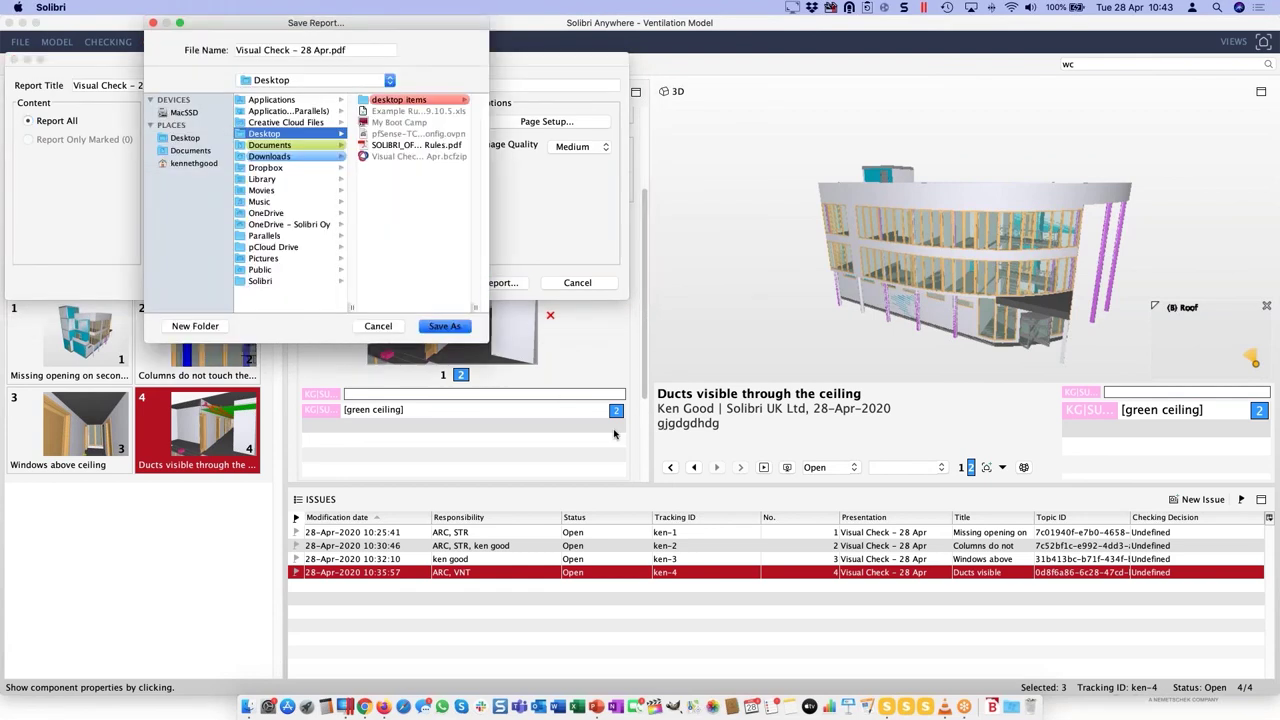
pyautogui.click(432, 328)
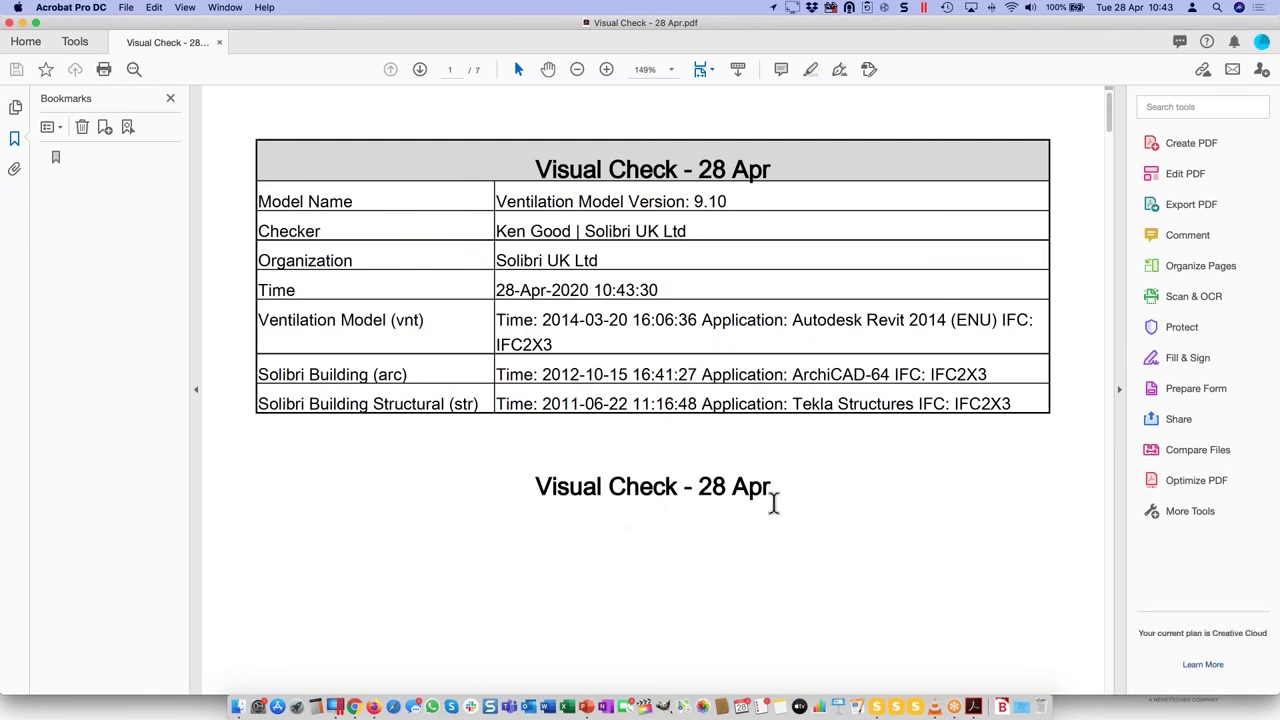
# - Read through the PDF's issue pages 1–5, each with title, description and snapshot, then open Mission Control
pyautogui.moveTo(688, 231); pyautogui.dragTo(510, 232)
pyautogui.click(790, 294)
pyautogui.scroll(-4, 790, 294)
pyautogui.scroll(-10, 790, 305)
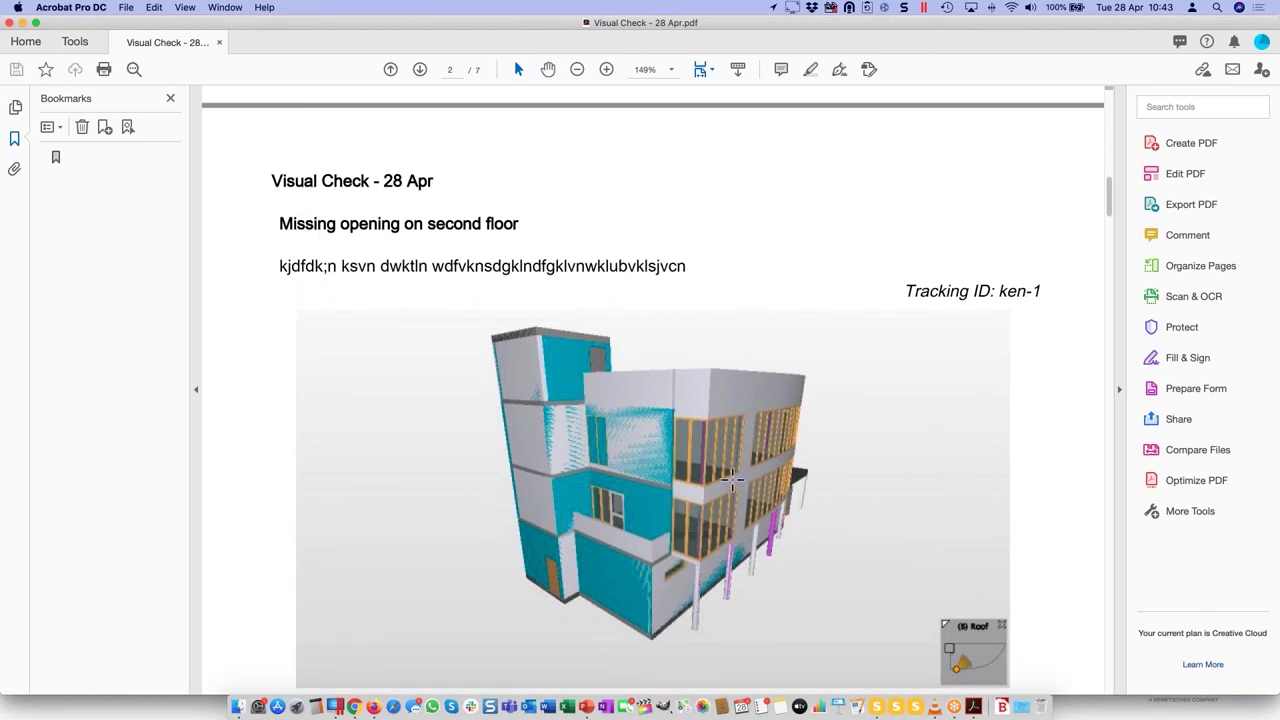
pyautogui.scroll(-15, 733, 480)
pyautogui.scroll(-5, 740, 420)
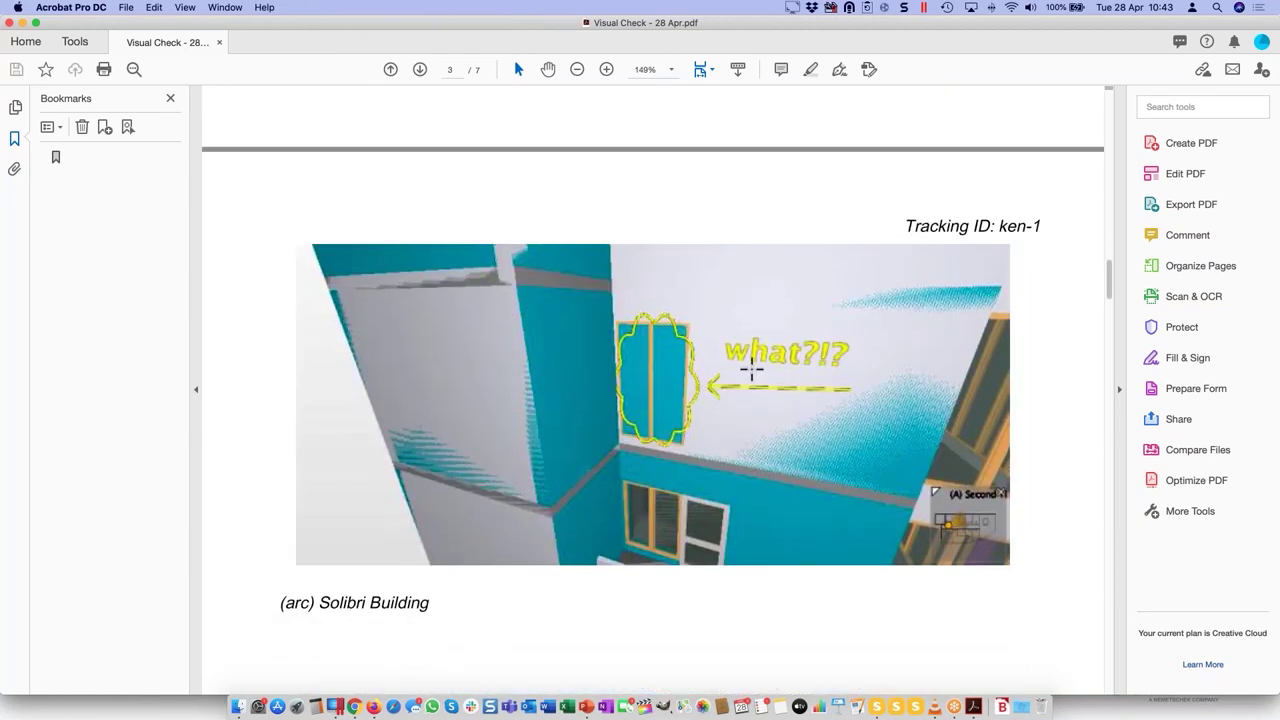
pyautogui.scroll(-8, 752, 380)
pyautogui.scroll(-15, 750, 384)
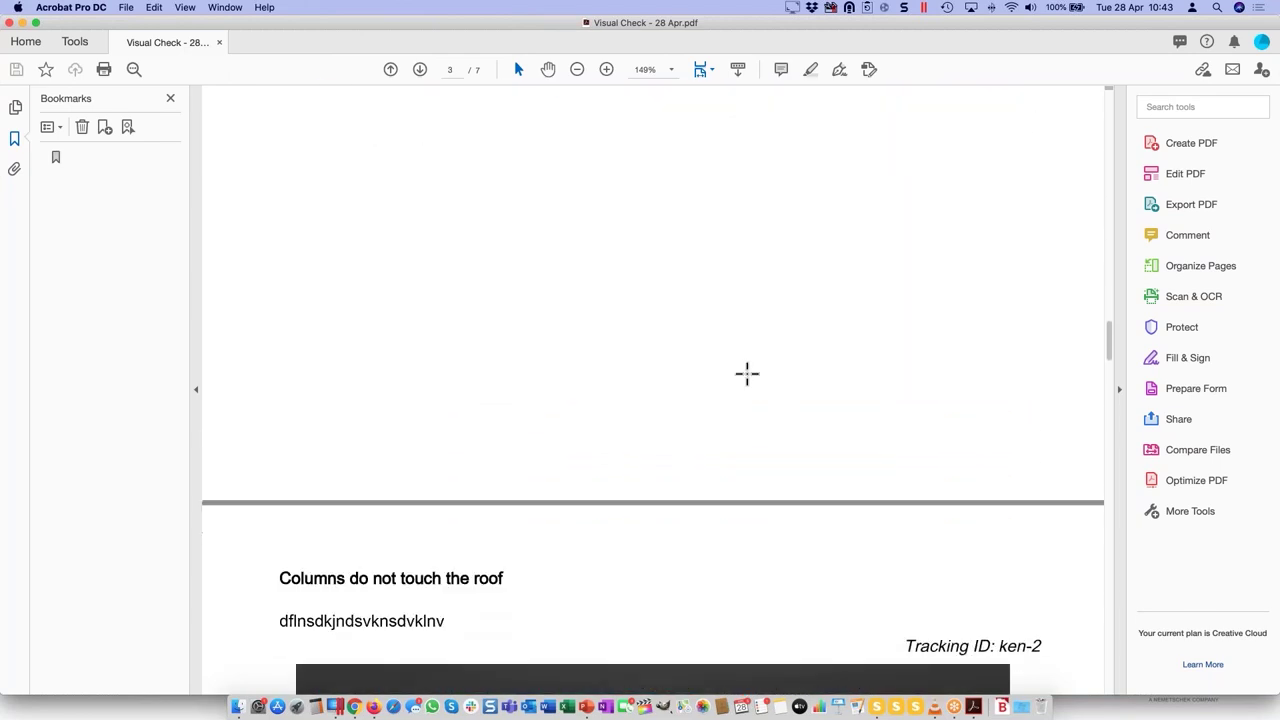
pyautogui.scroll(-10, 750, 384)
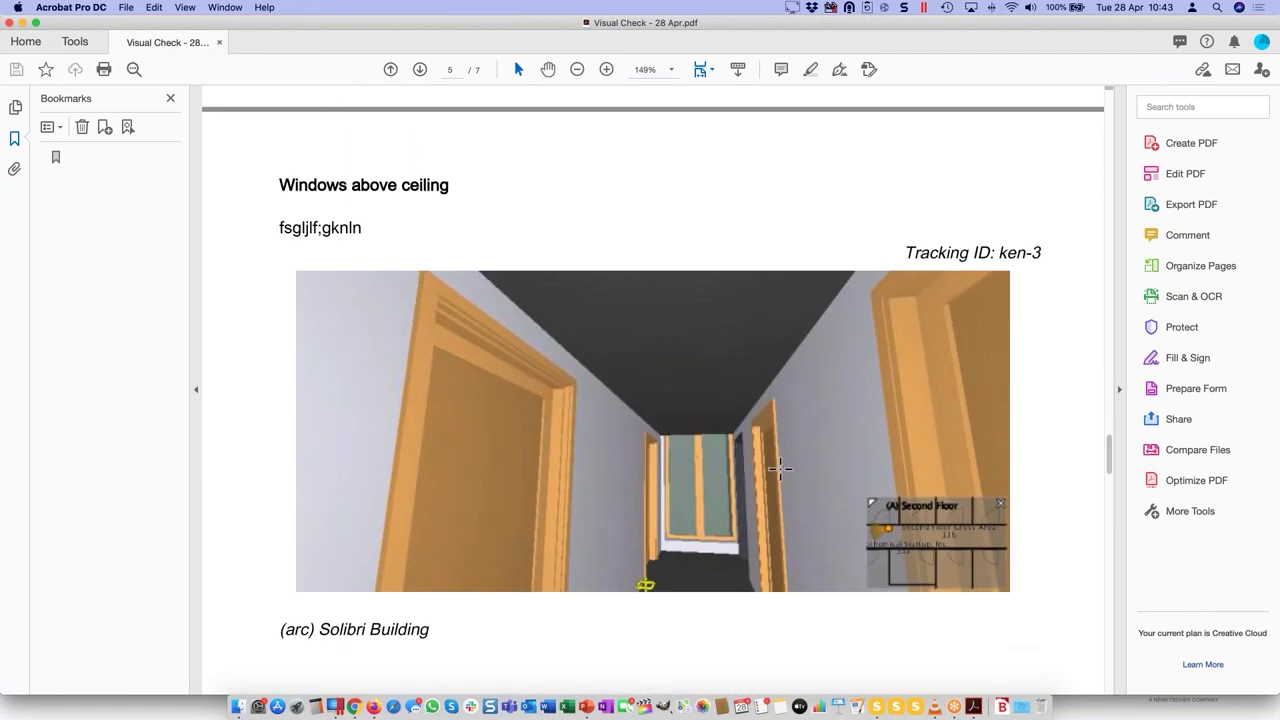
pyautogui.scroll(-5, 630, 428)
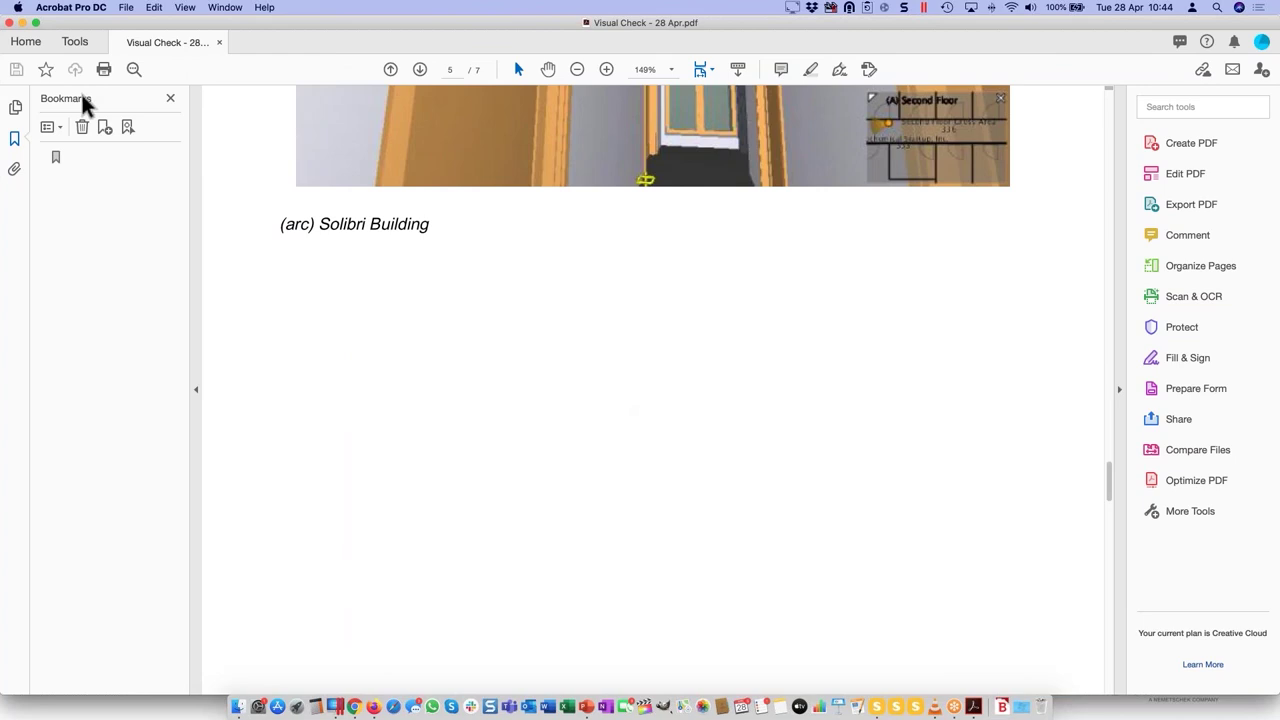
pyautogui.moveTo(2, 3)
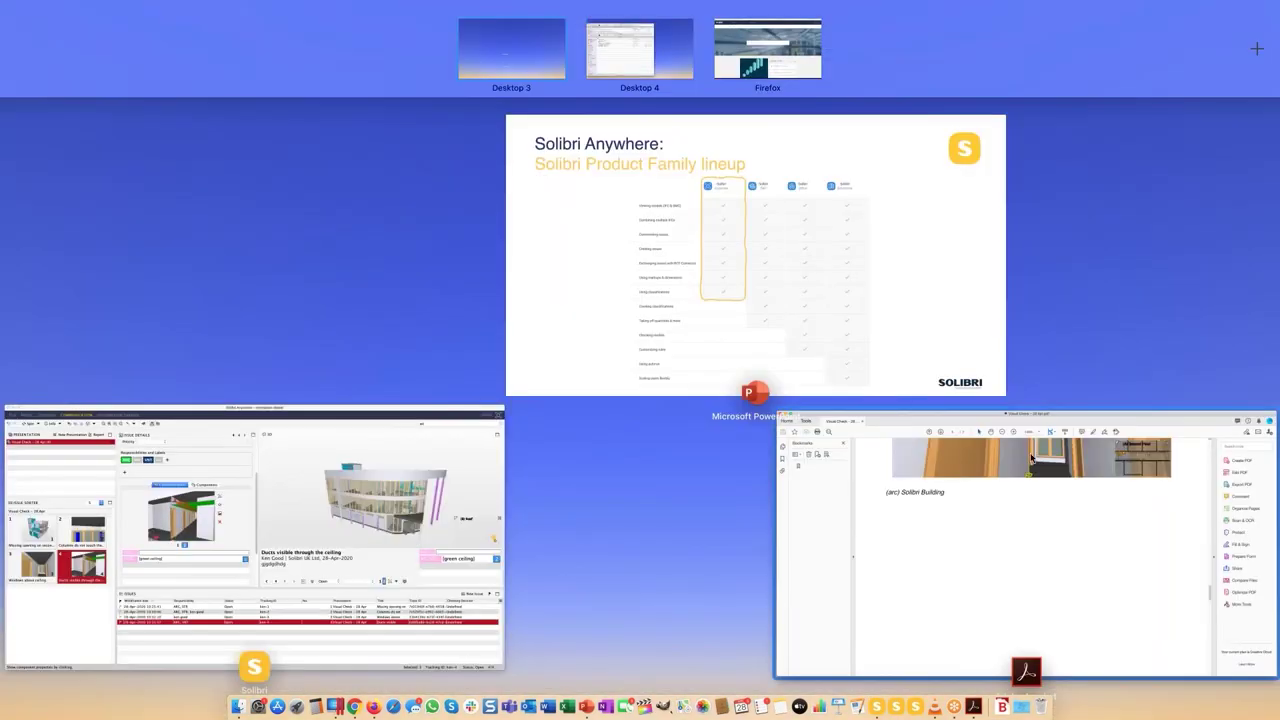
# - Bring the full-screen Solibri Anywhere window back to the front
pyautogui.click(433, 520)
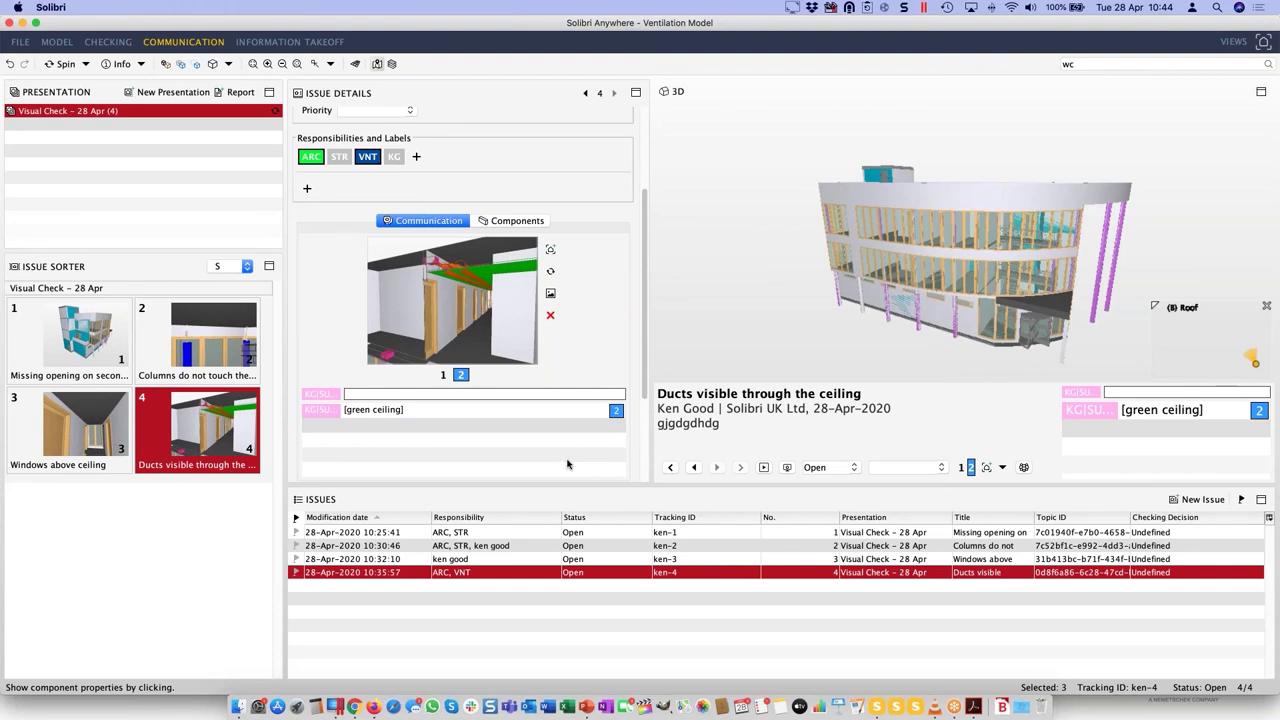
pyautogui.hotkey('ctrl', 'Up')
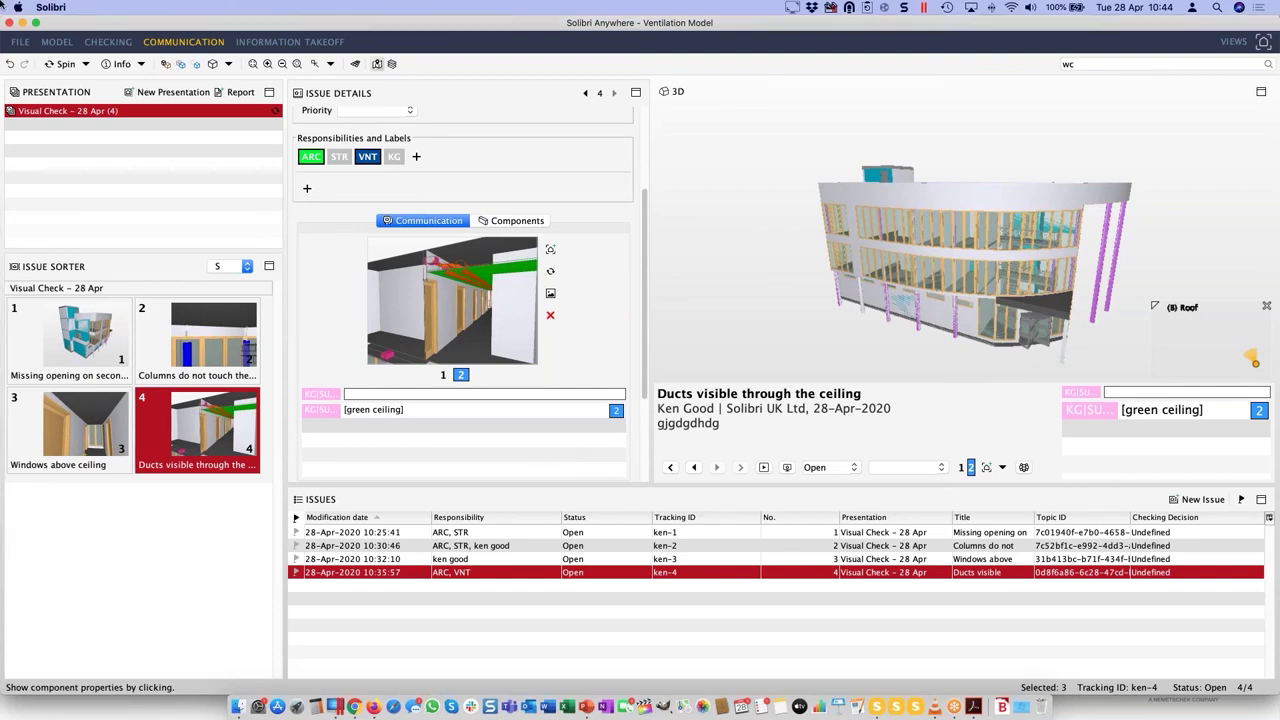
pyautogui.click(545, 212)
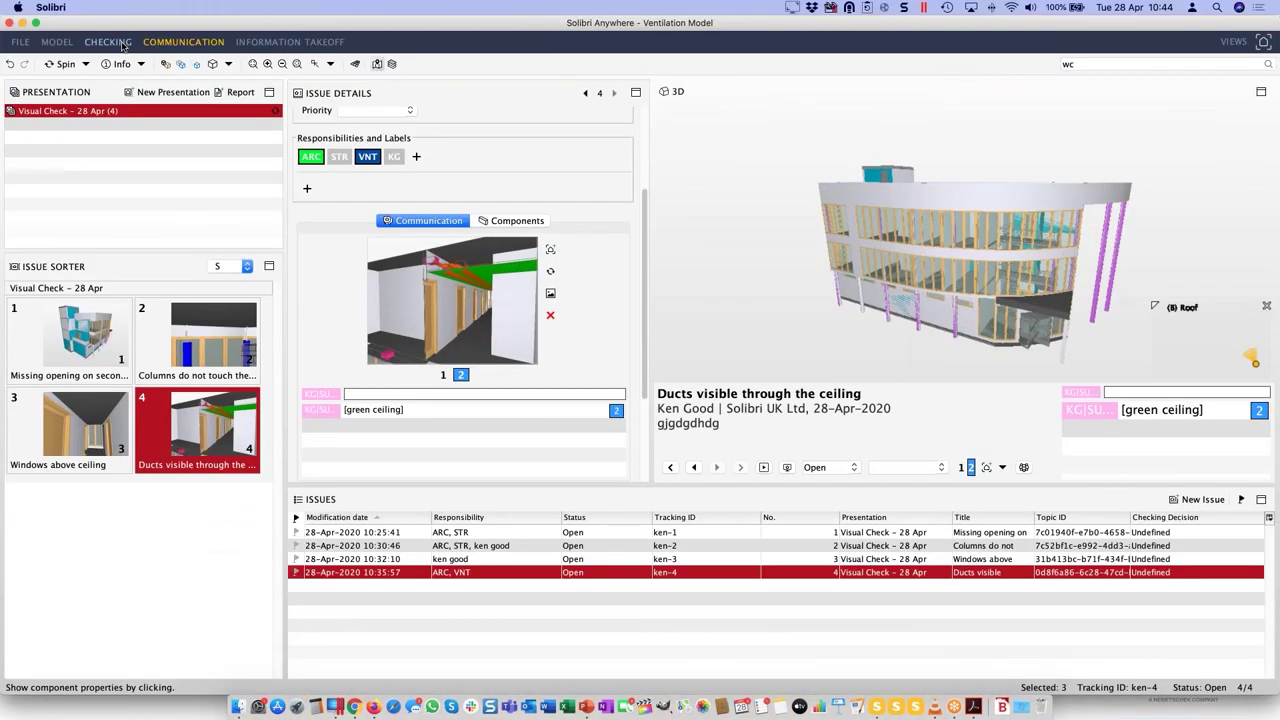
# - Tour the Checking and Information Takeoff layouts, return to Communication, then switch to the slide show
pyautogui.click(112, 42)
pyautogui.click(285, 42)
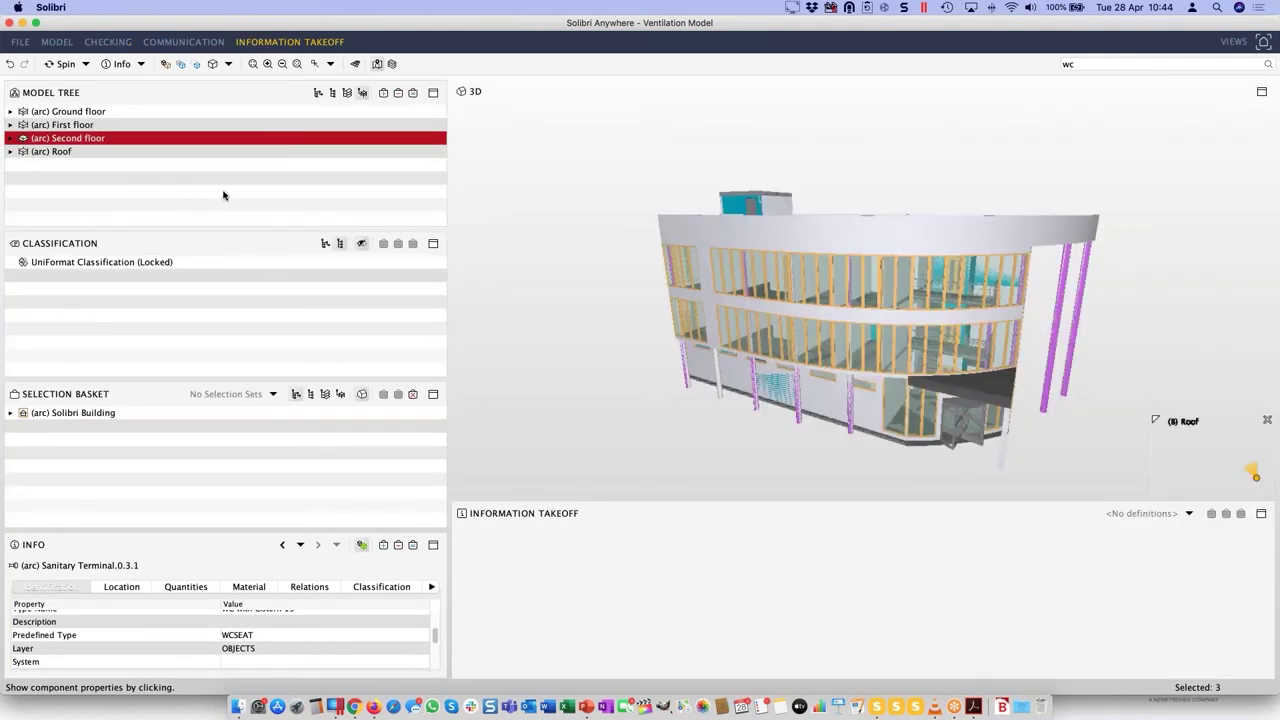
pyautogui.click(192, 44)
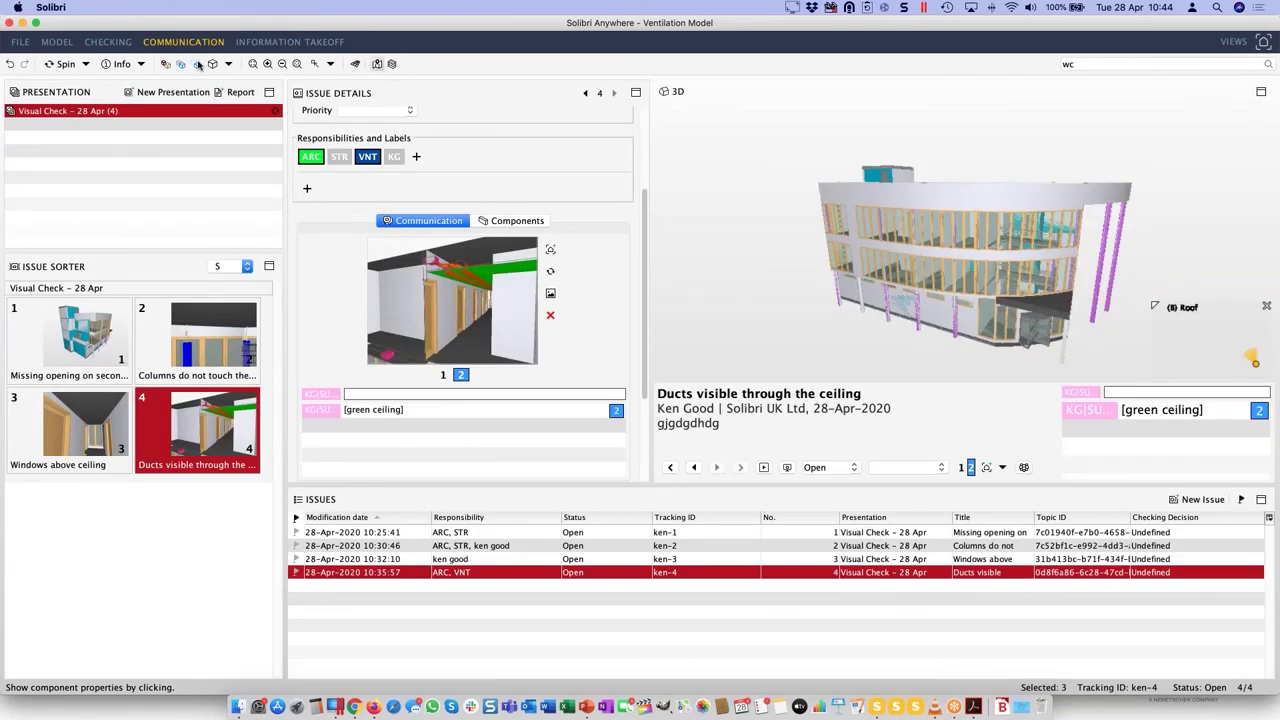
pyautogui.press('super+Tab')
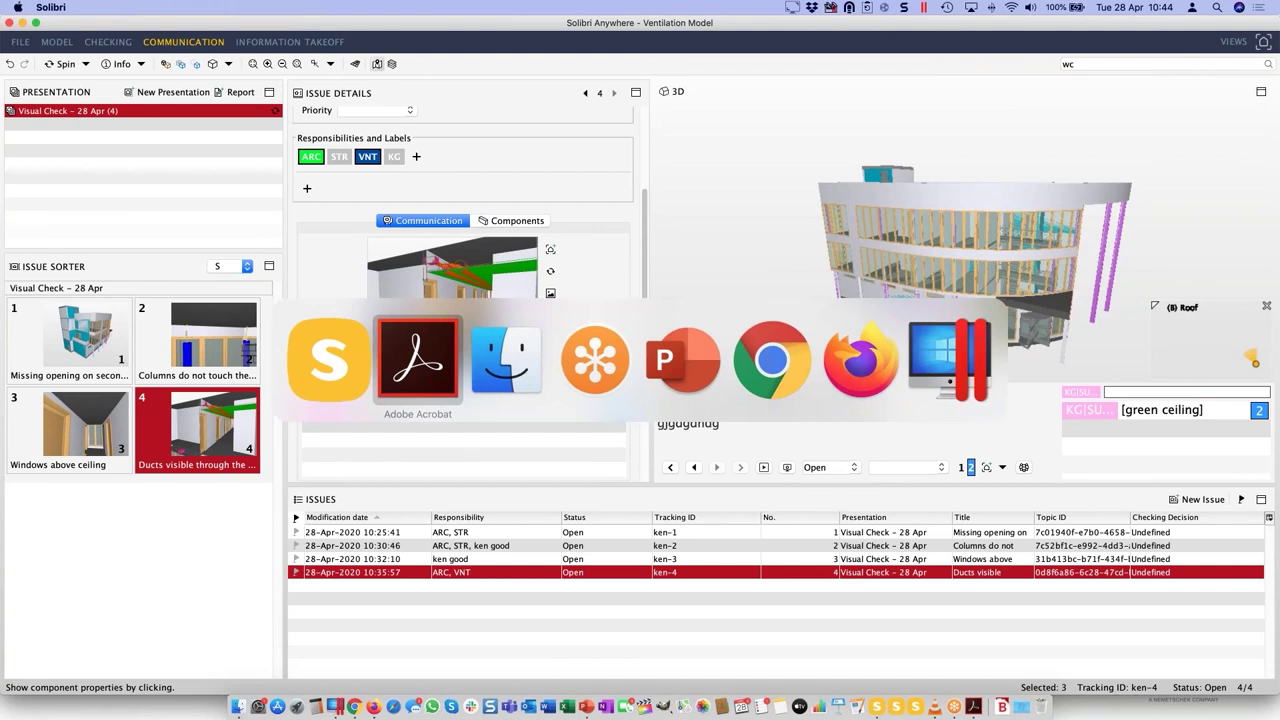
pyautogui.press('super+Tab')
pyautogui.press('super+Tab')
pyautogui.press('super+Tab')
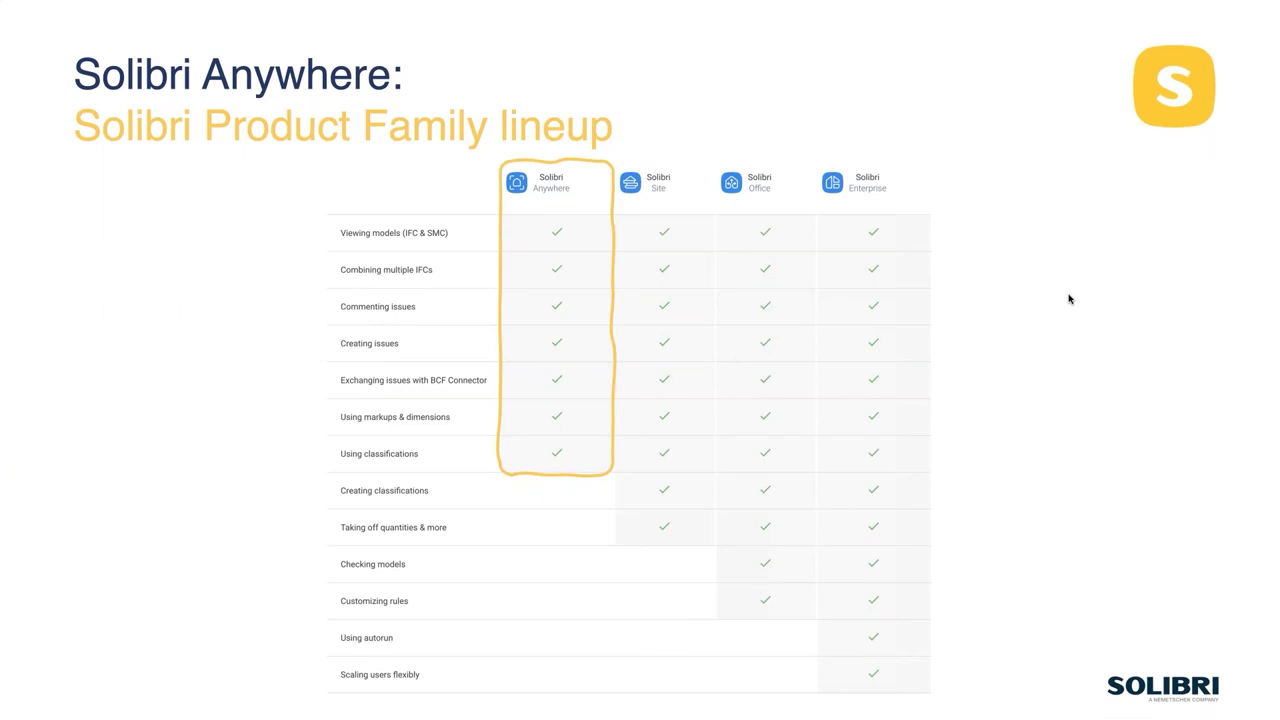
# - Advance to the 'Solibri Anywhere: next steps' slide, then bring up Firefox's solibri.com/learn page
pyautogui.press('Right')
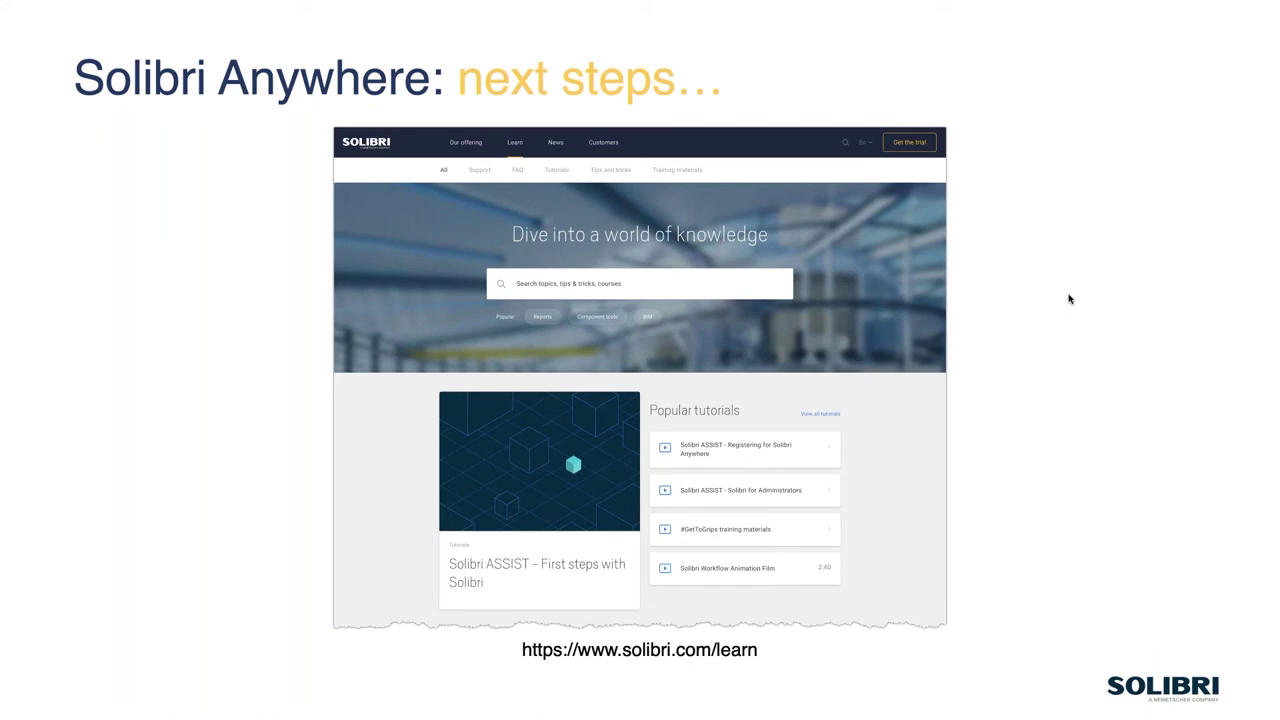
pyautogui.press('super+Tab')
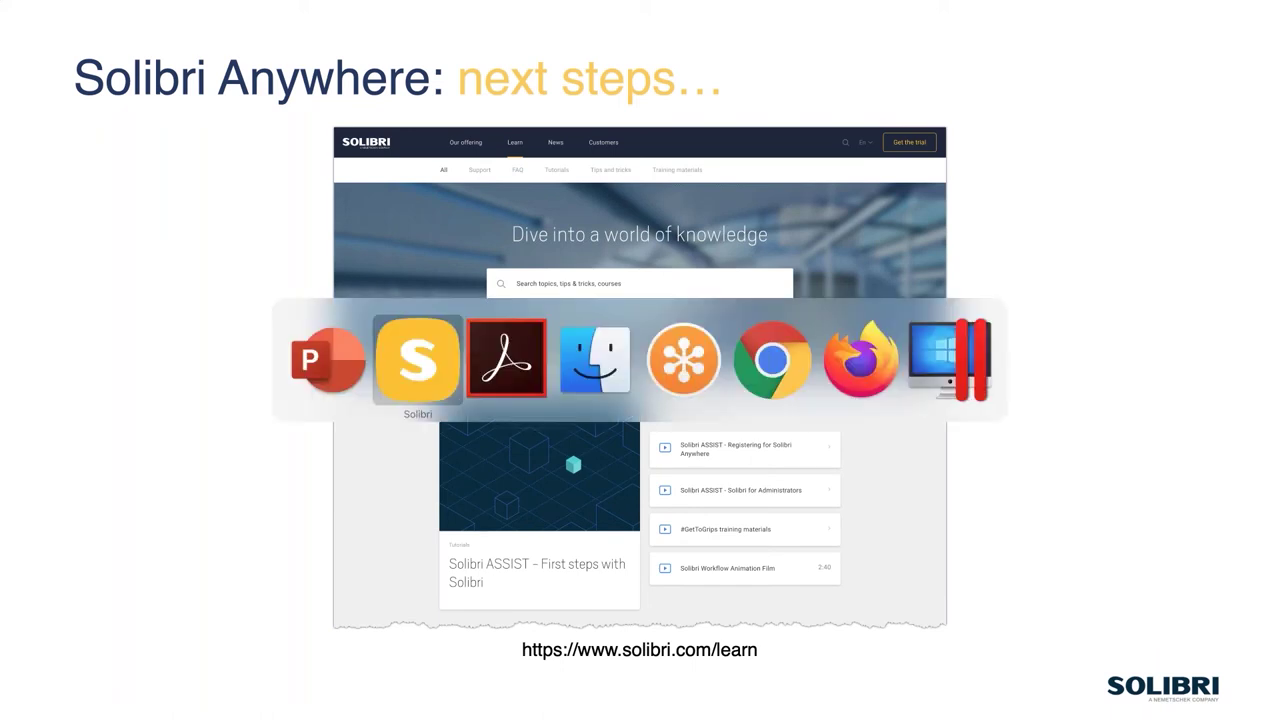
pyautogui.press('super+Tab')
pyautogui.press('super+Tab')
pyautogui.press('super+Tab')
pyautogui.press('super+Tab')
pyautogui.press('super+Tab')
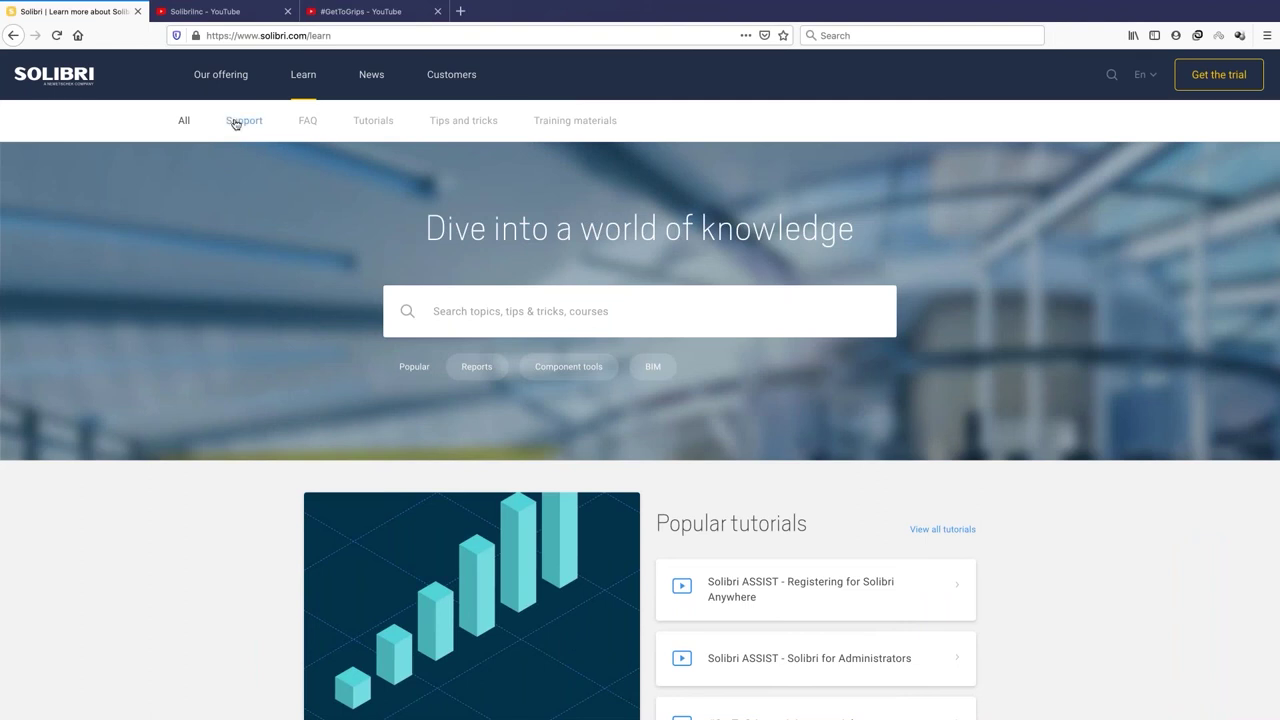
# - Browse the Learn page's Popular tutorials, then view the #GetToGrips playlist of ten introductory videos
pyautogui.click(633, 312)
pyautogui.scroll(-4, 900, 443)
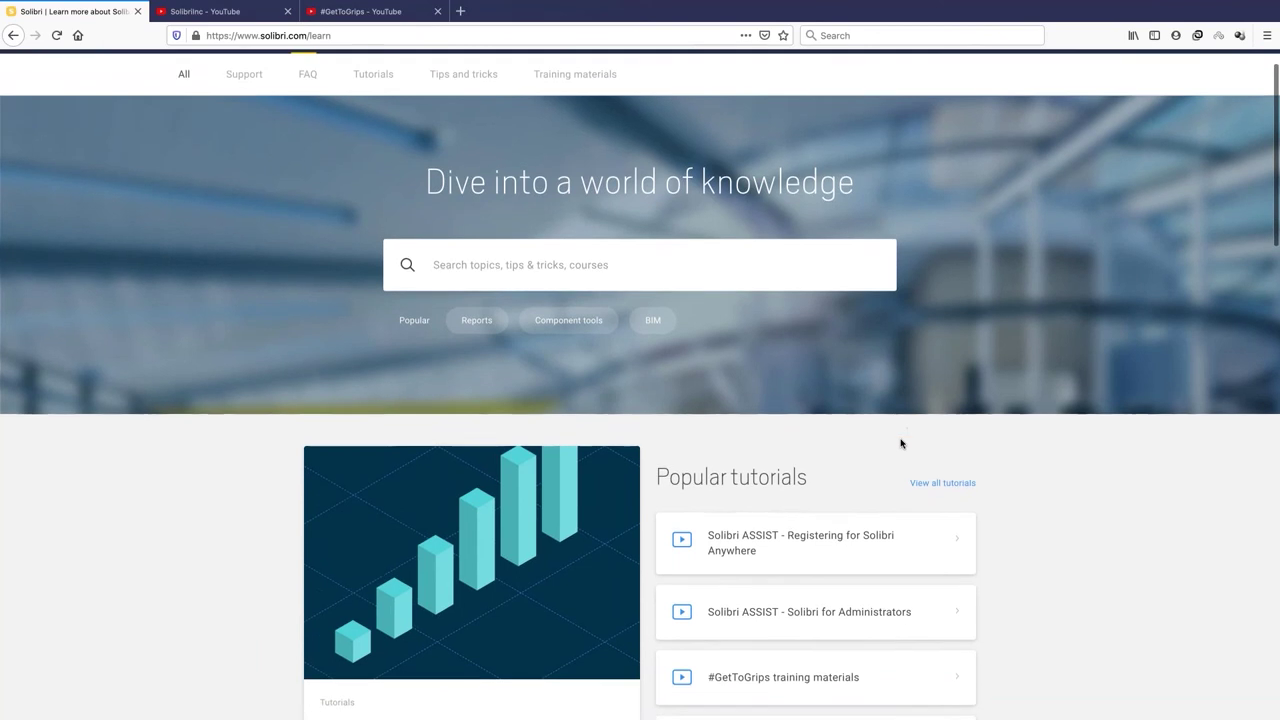
pyautogui.scroll(-1, 833, 413)
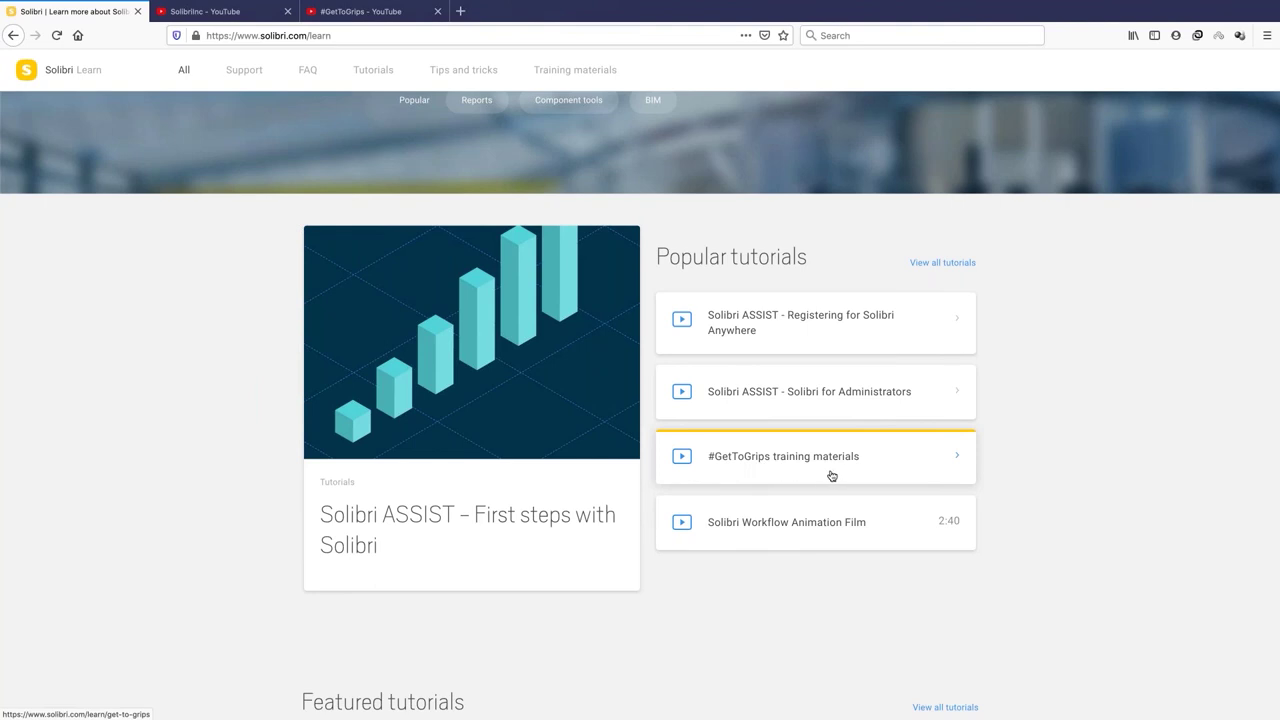
pyautogui.click(364, 17)
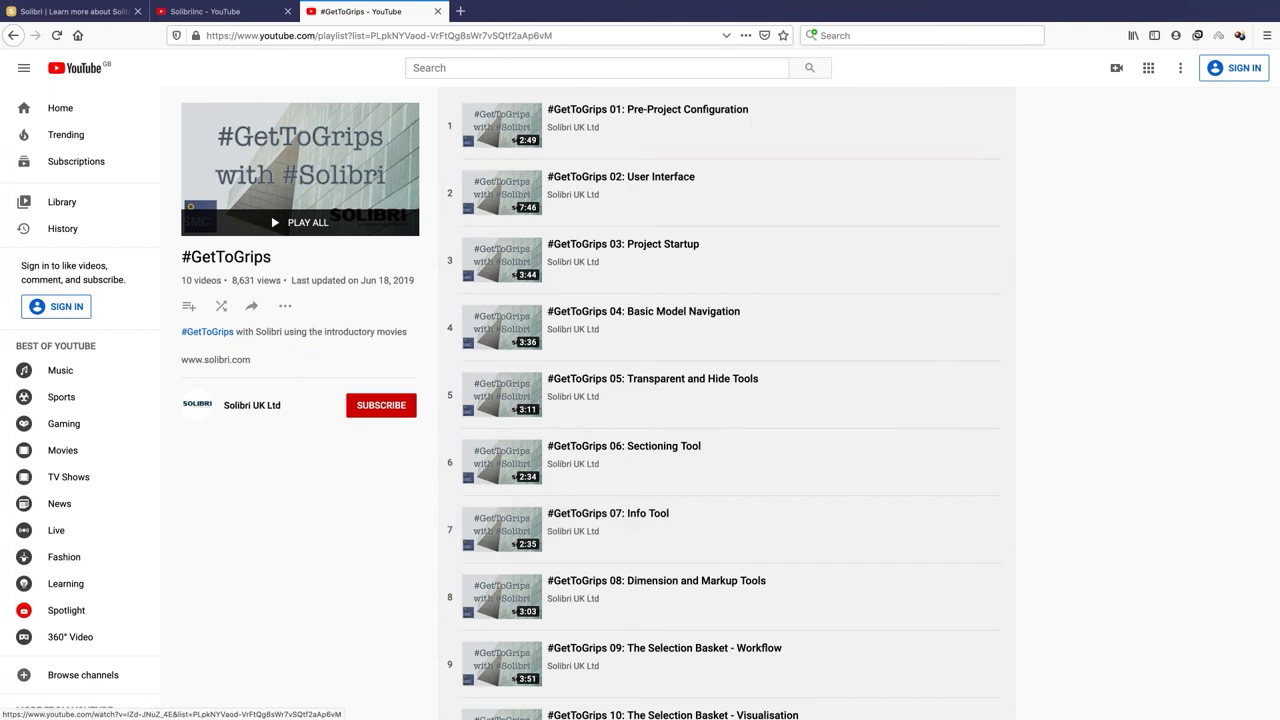
# - Scroll through the SolibriInc YouTube channel page
pyautogui.click(220, 12)
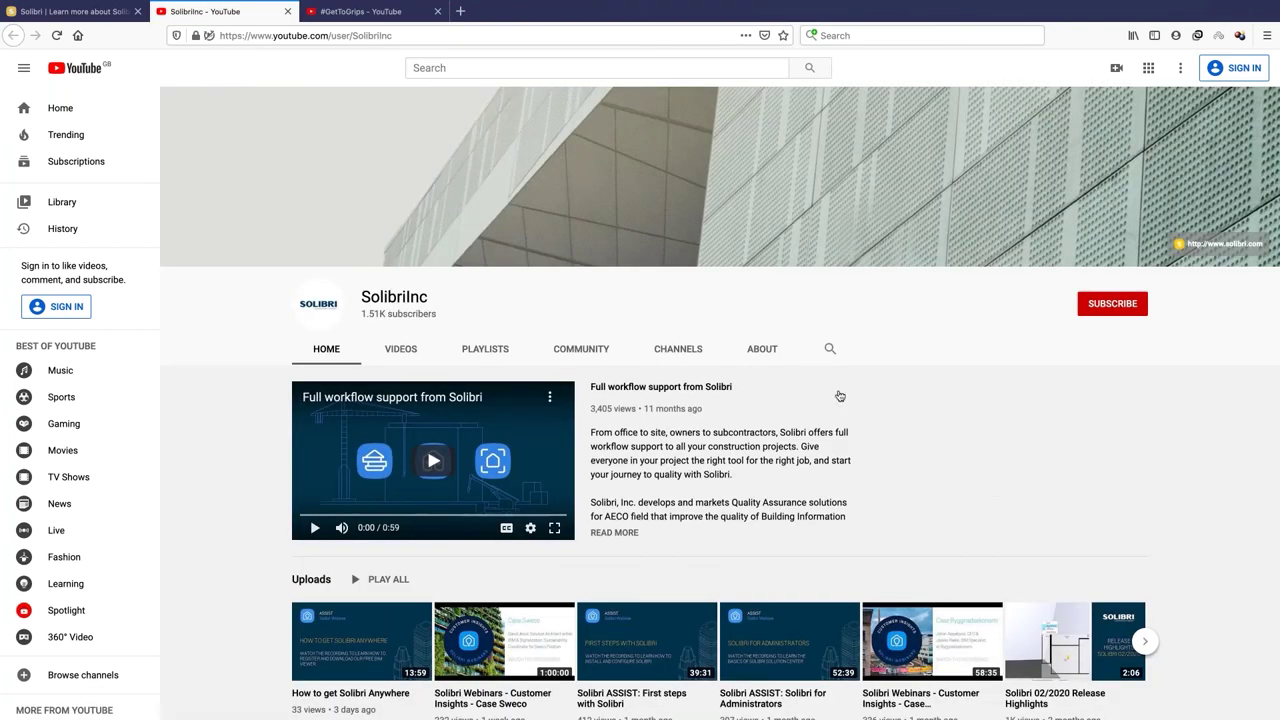
pyautogui.scroll(-3, 839, 399)
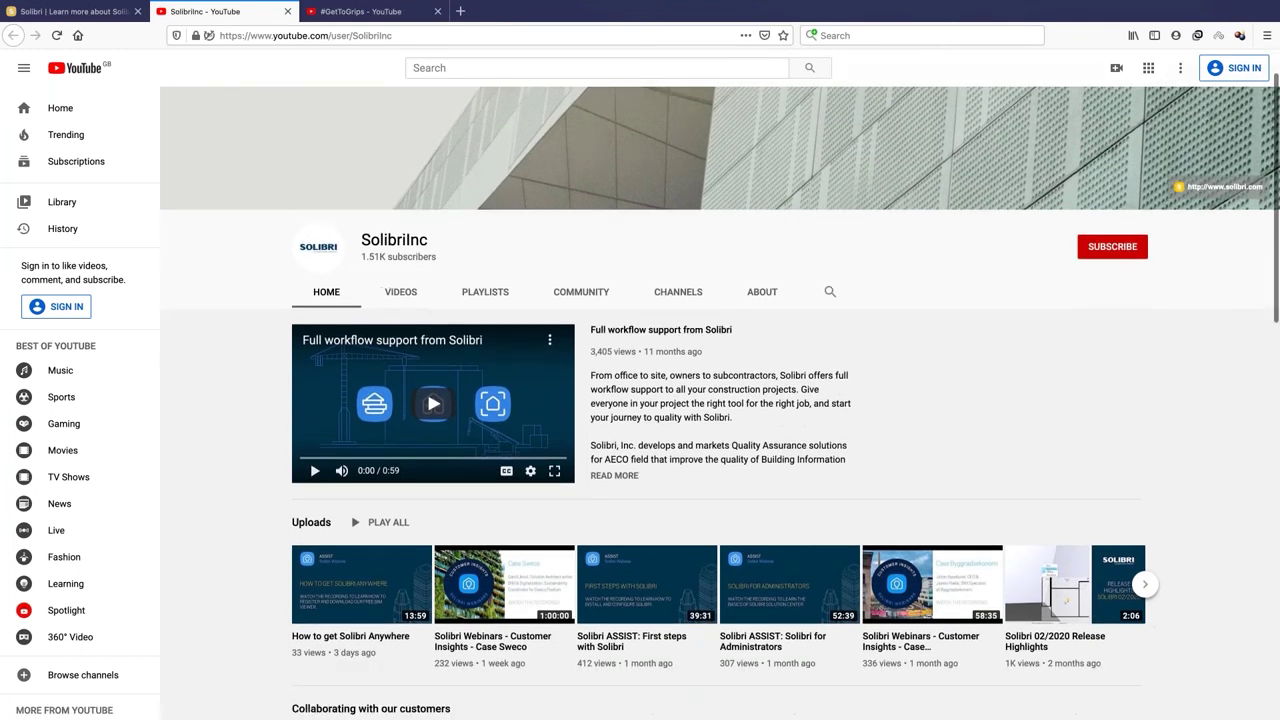
pyautogui.scroll(-5, 829, 523)
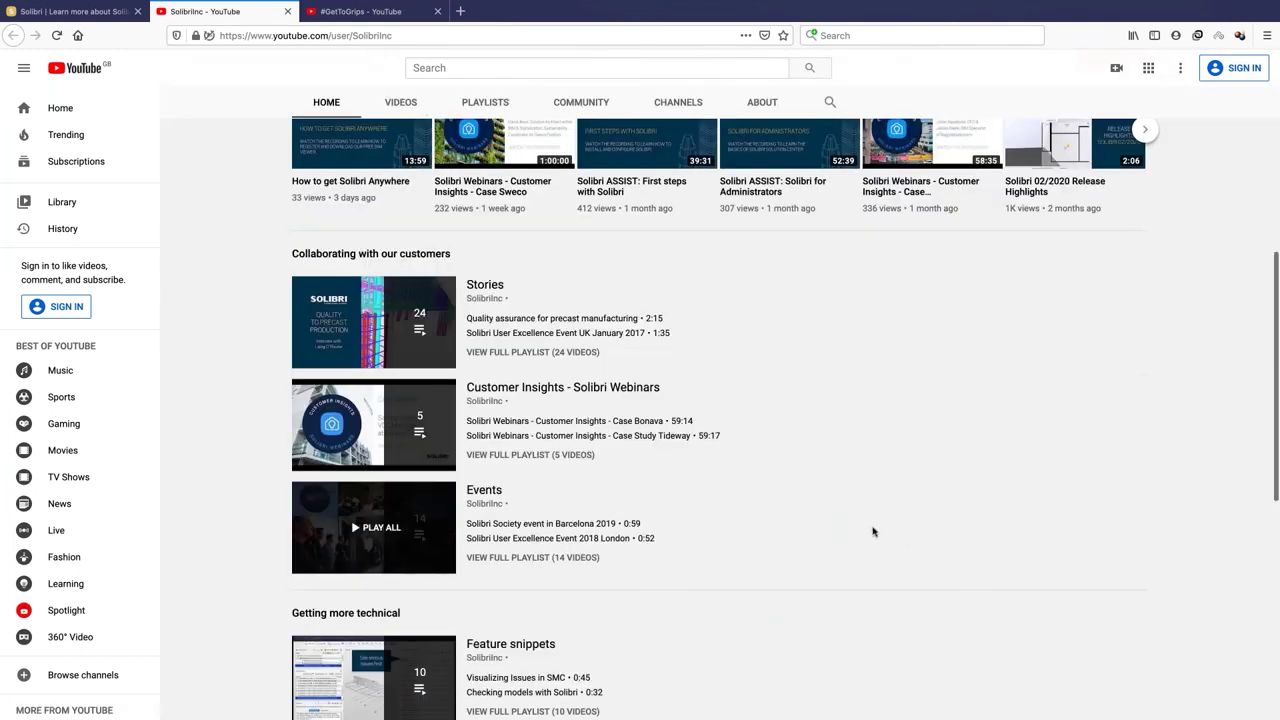
pyautogui.scroll(-4, 800, 510)
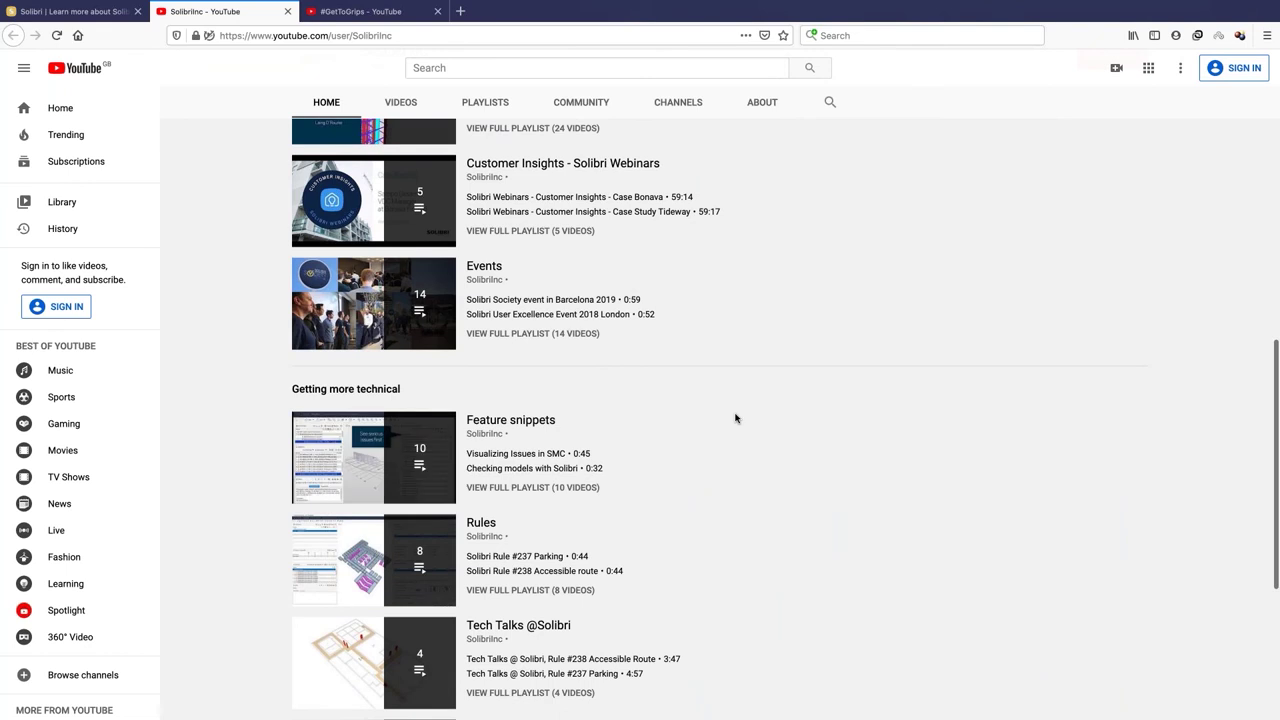
pyautogui.scroll(2, 742, 440)
pyautogui.scroll(10, 737, 422)
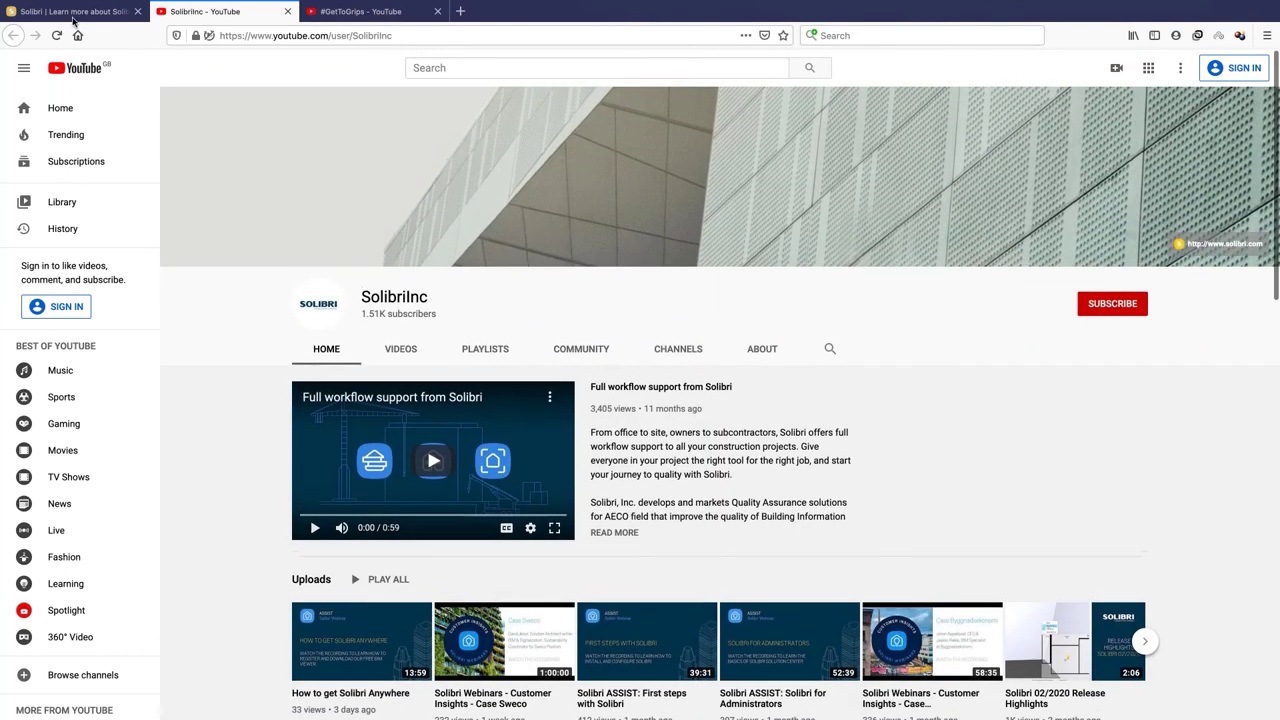
# - Return to the top of the solibri.com/learn page and switch back to PowerPoint
pyautogui.click(72, 12)
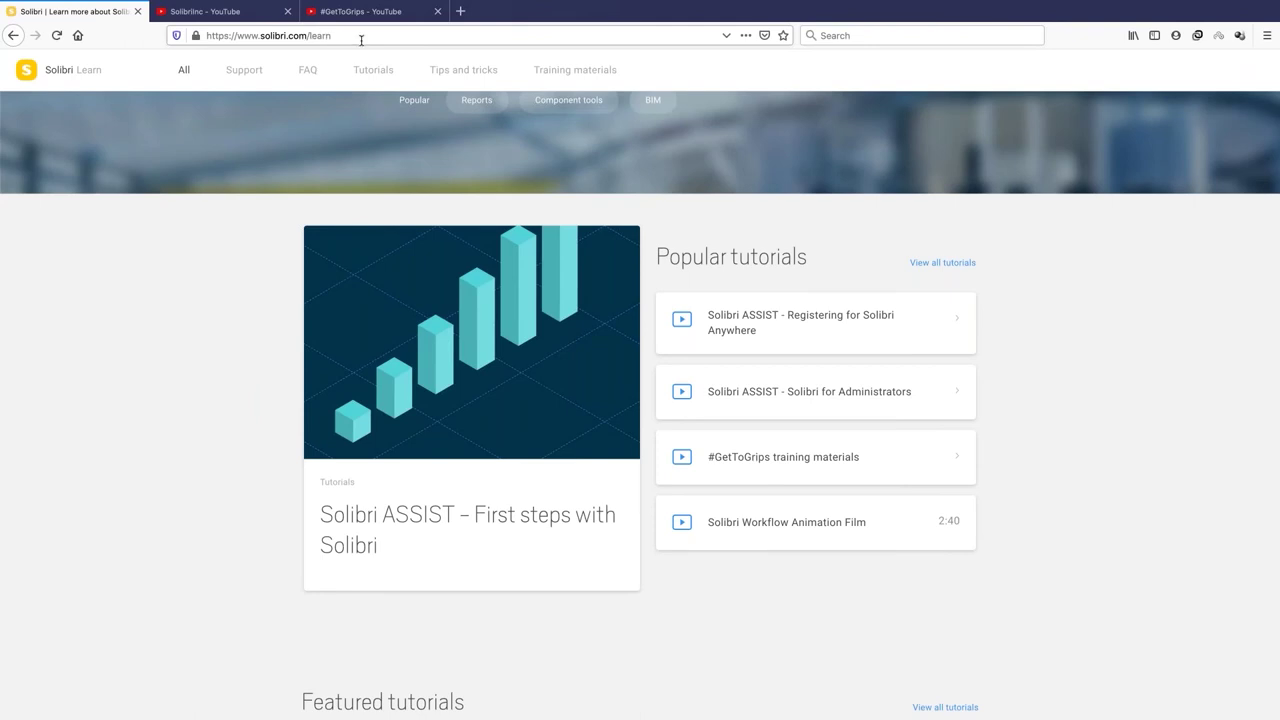
pyautogui.scroll(3, 255, 150)
pyautogui.scroll(3, 255, 150)
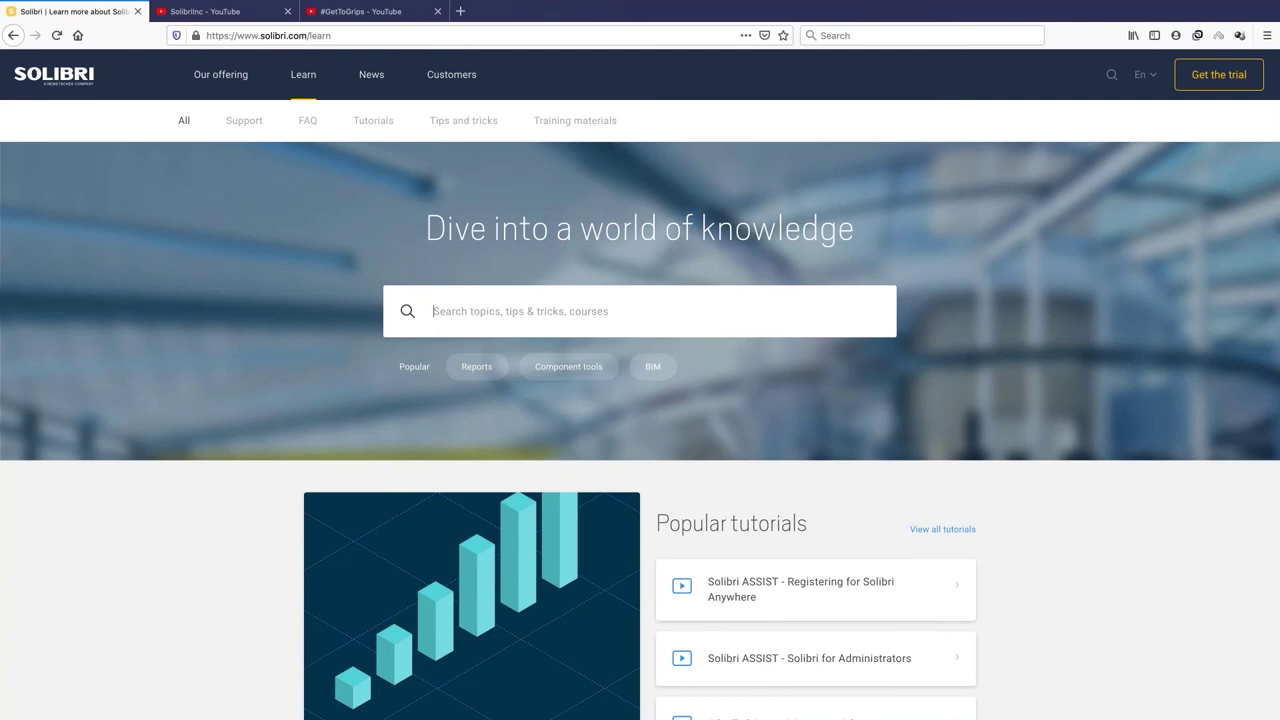
pyautogui.press('super+Tab')
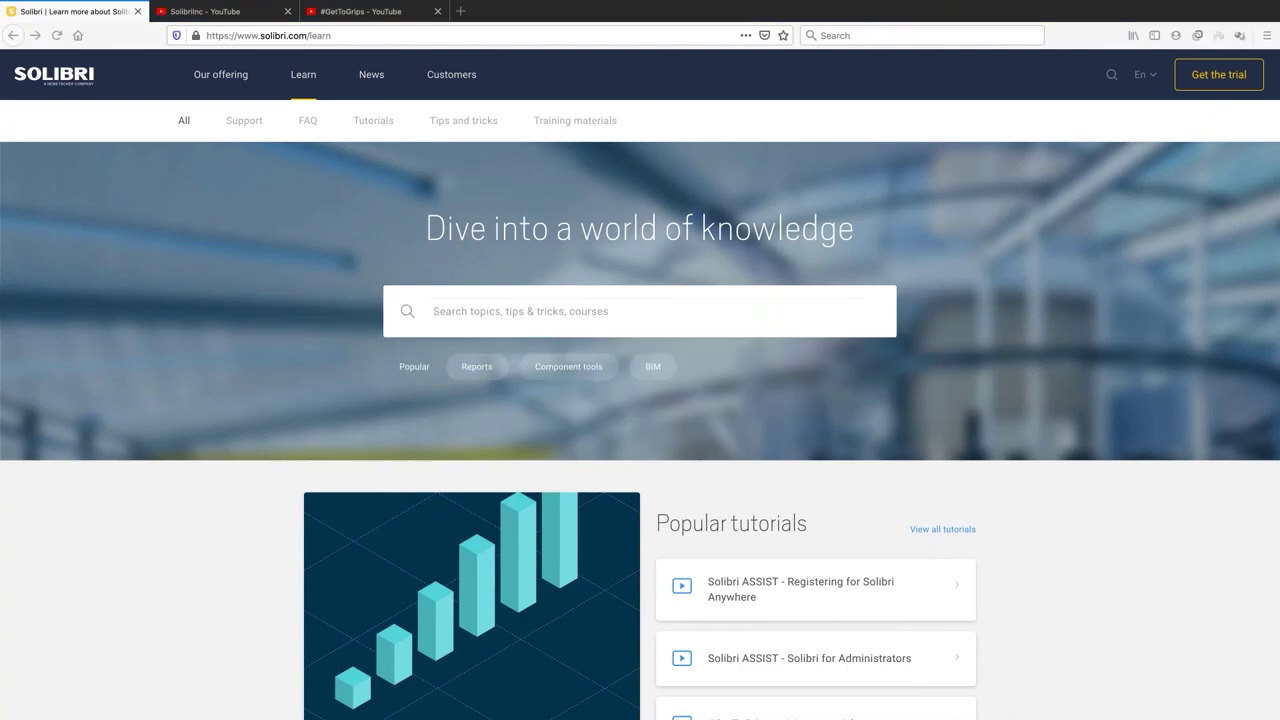
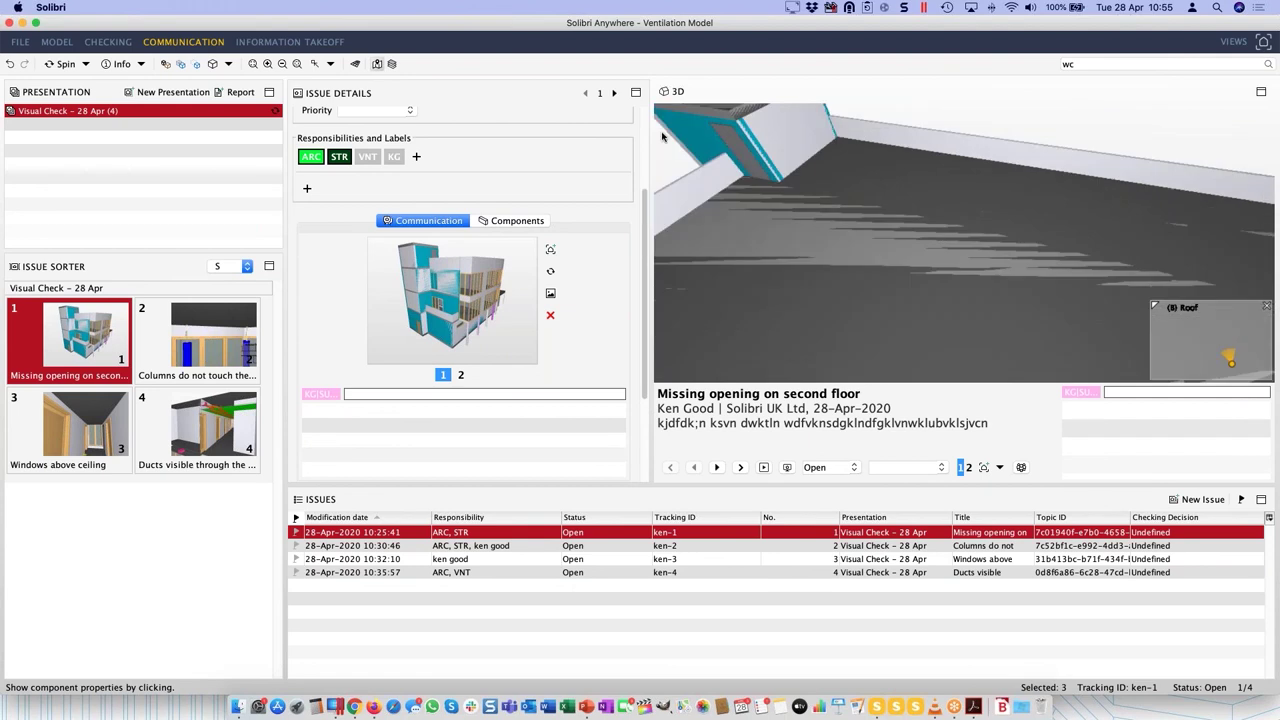
# - Switch the 3D view to Markup mode and insert tilly.jpg as an image markup at 2.500 m
pyautogui.click(142, 64)
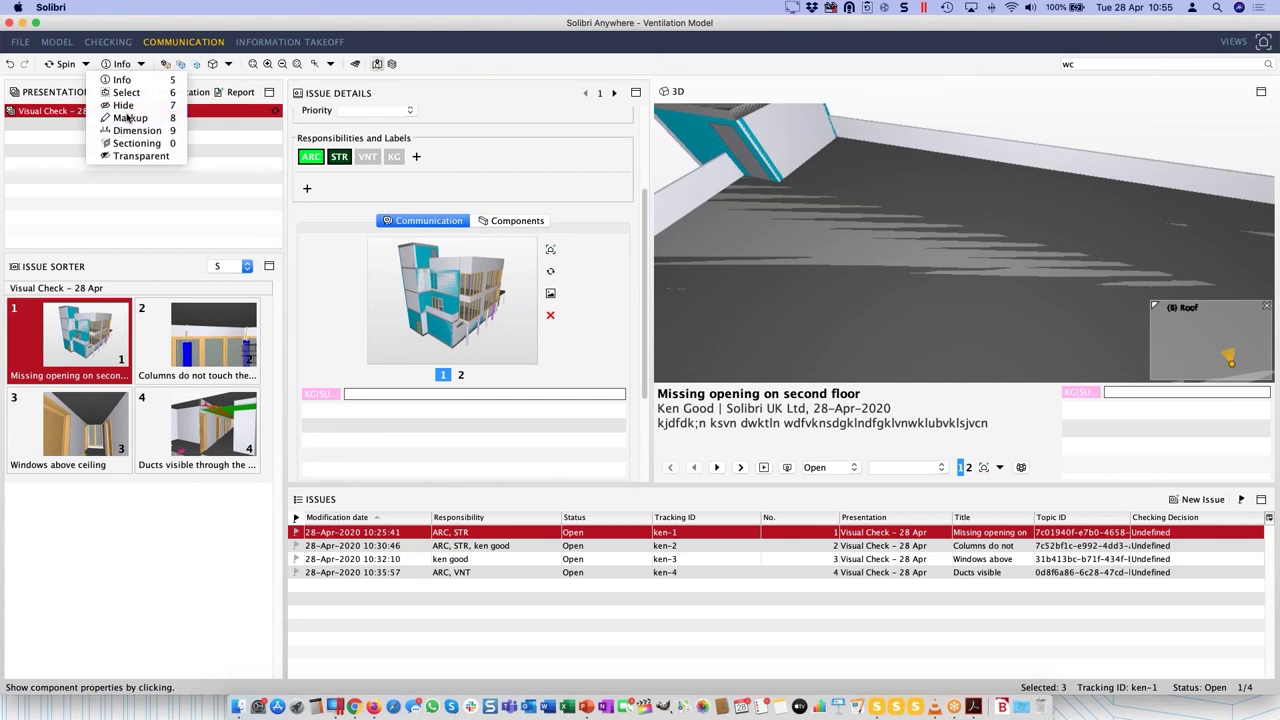
pyautogui.click(127, 117)
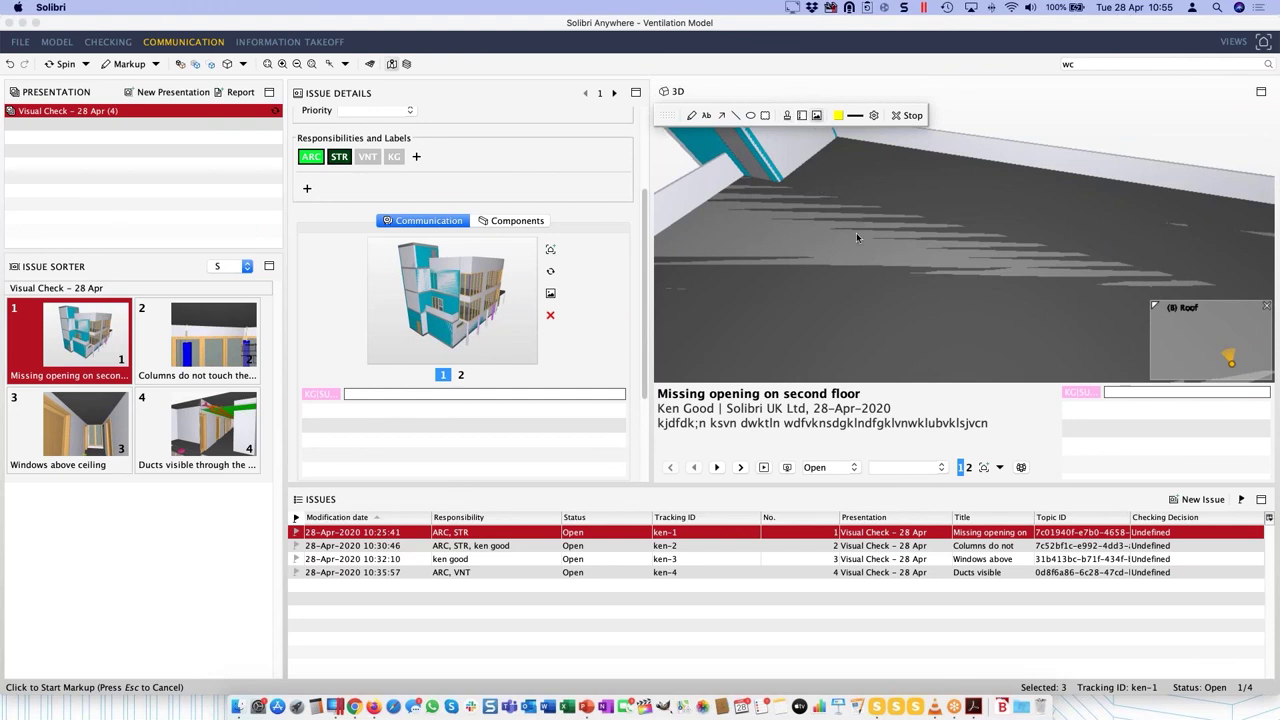
pyautogui.click(891, 275)
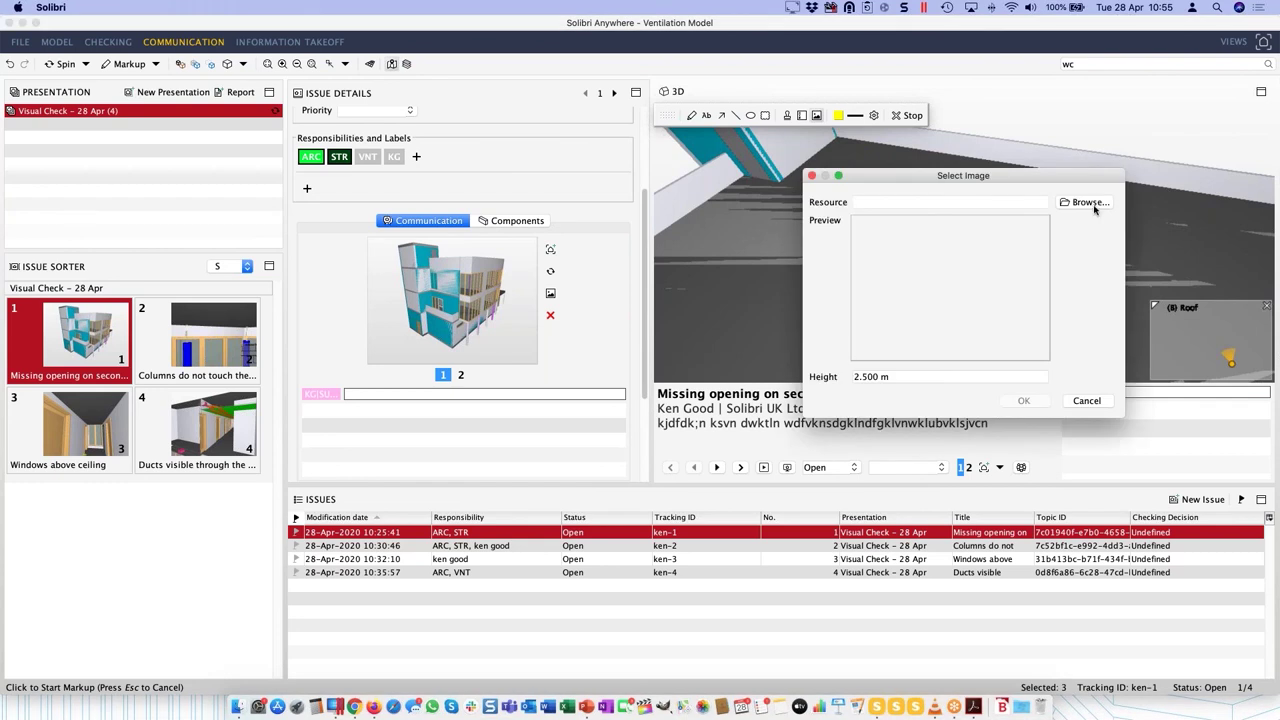
pyautogui.click(1088, 202)
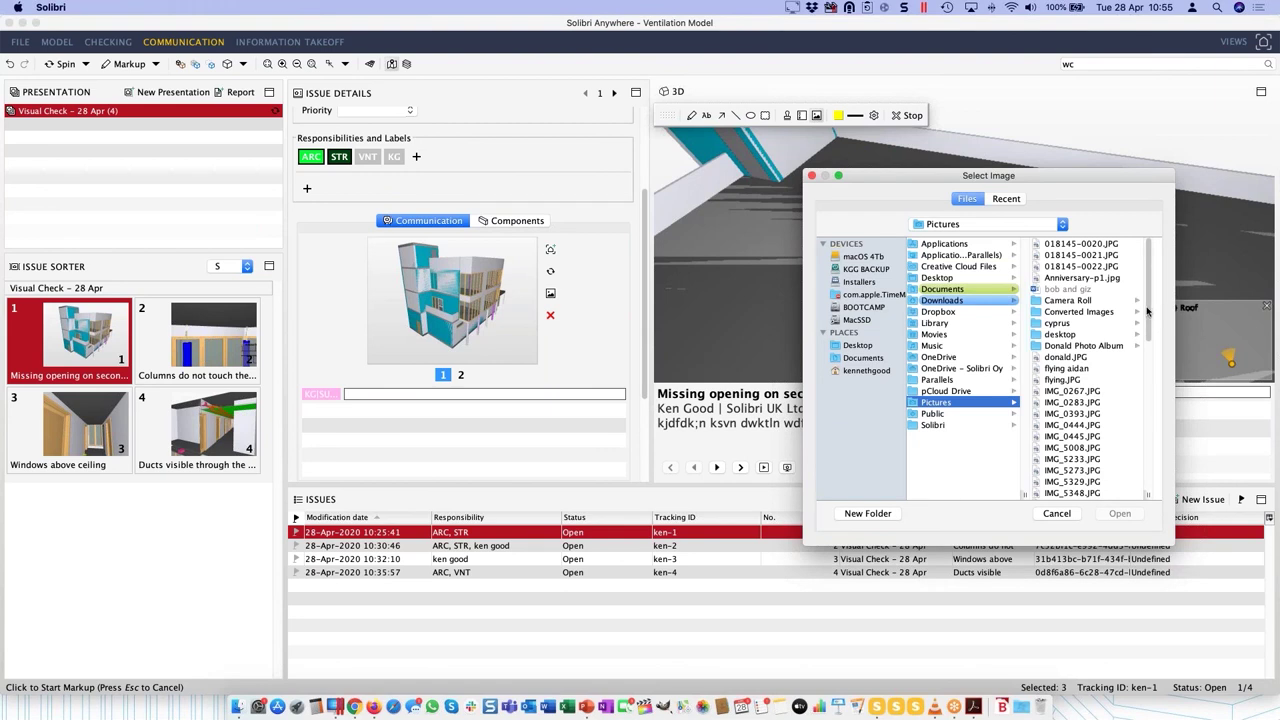
pyautogui.moveTo(1150, 373); pyautogui.dragTo(1176, 497)
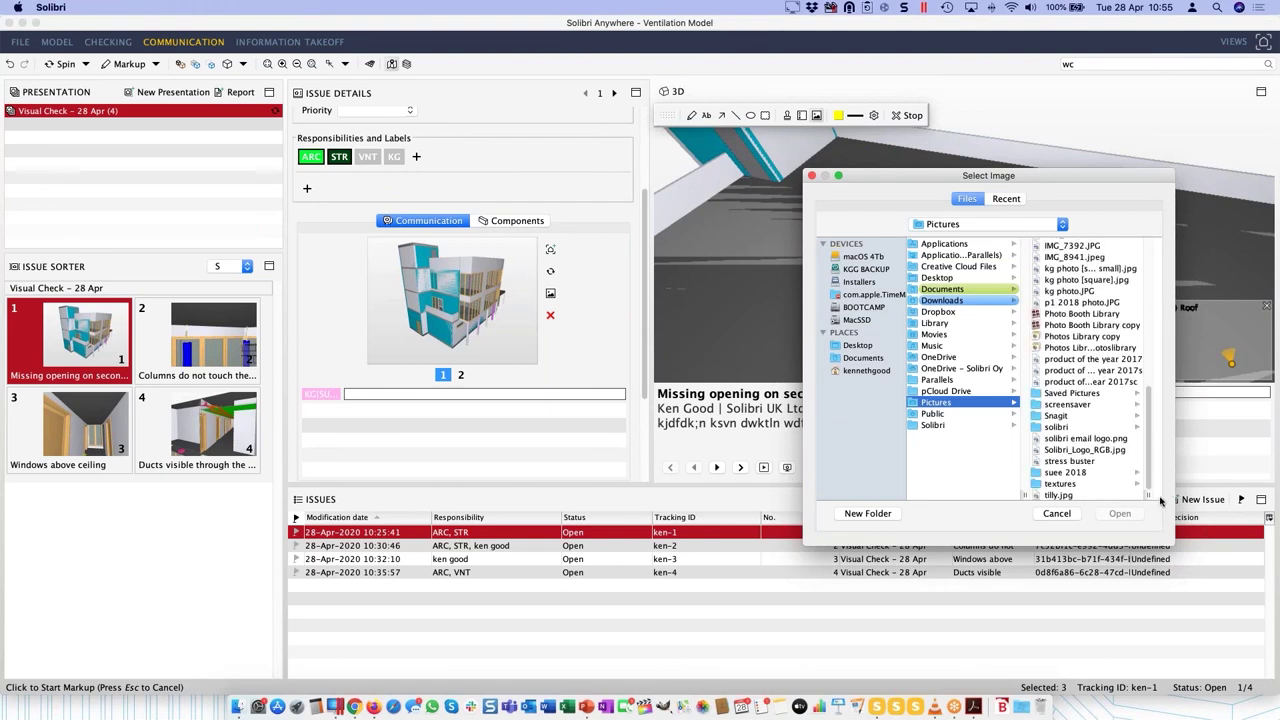
pyautogui.click(1056, 495)
pyautogui.click(1118, 513)
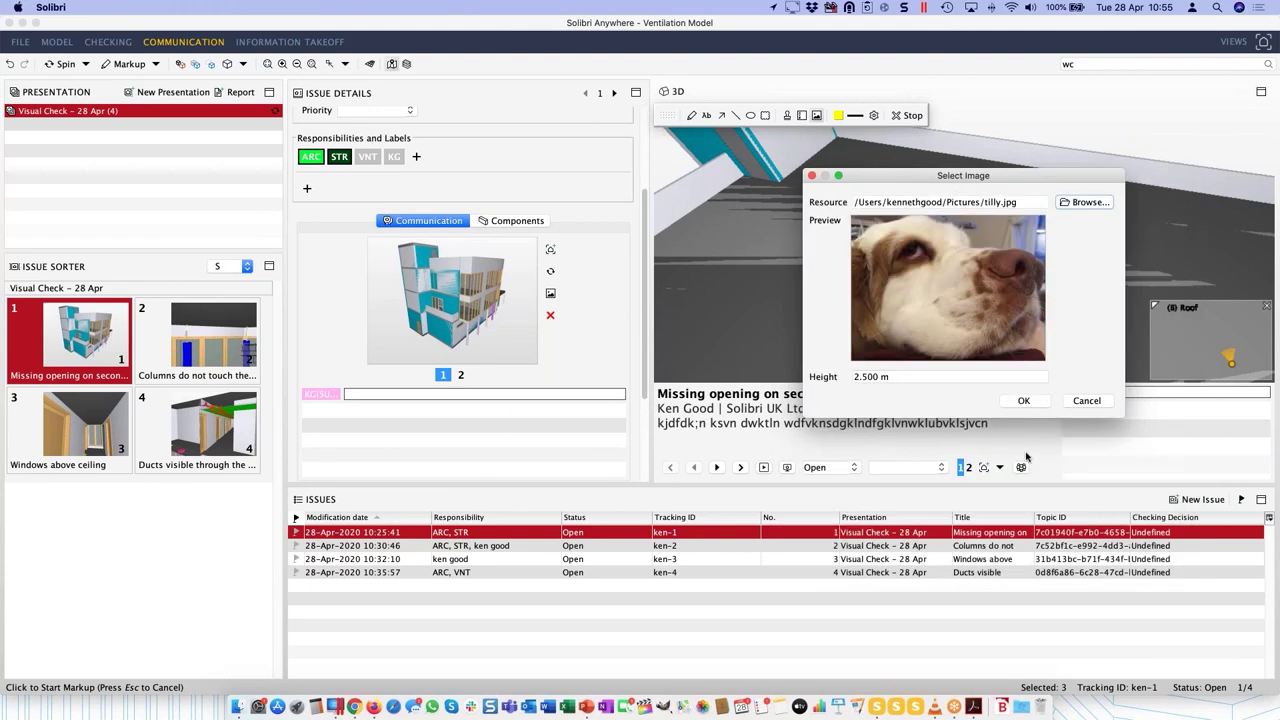
pyautogui.click(1024, 402)
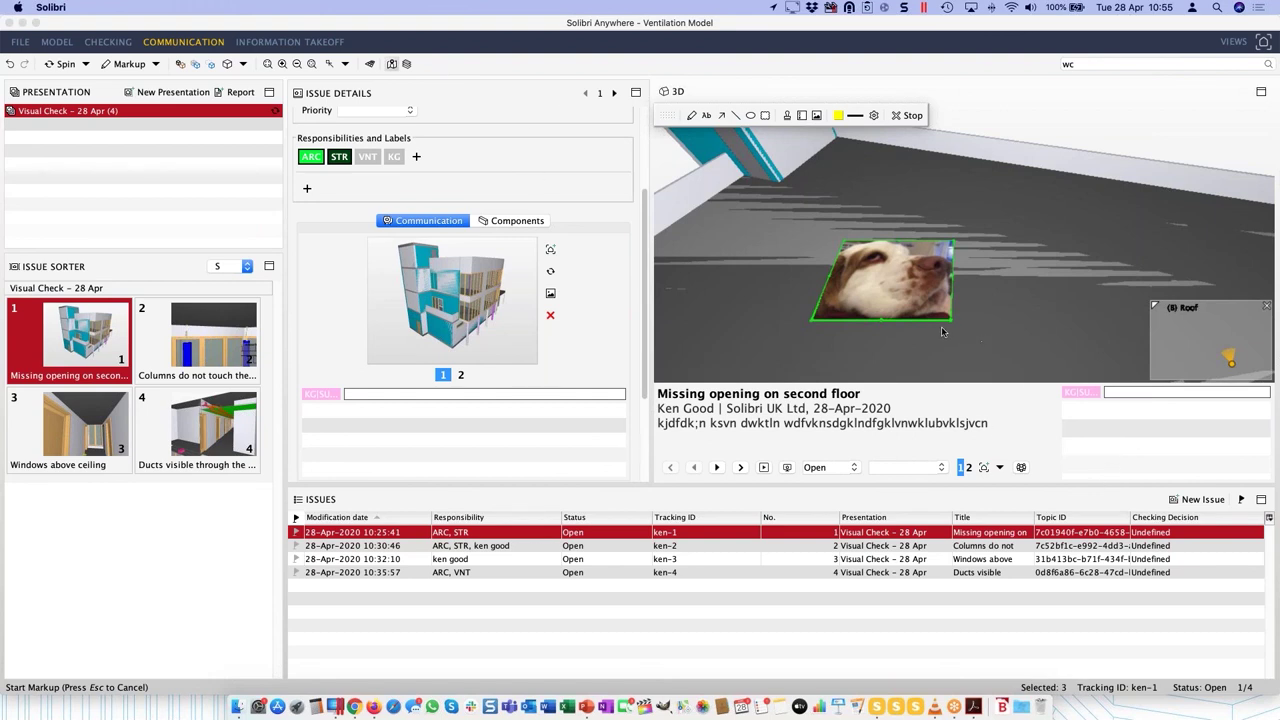
# - Move the dog photo onto the roof surface and orbit to check it from another angle
pyautogui.moveTo(954, 326)
pyautogui.mouseDown()
pyautogui.moveTo(846, 266)
pyautogui.moveTo(895, 325)
pyautogui.moveTo(938, 332)
pyautogui.mouseUp()
pyautogui.moveTo(1037, 234)
pyautogui.mouseDown()
pyautogui.moveTo(1016, 236)
pyautogui.moveTo(1157, 160)
pyautogui.moveTo(1099, 250)
pyautogui.moveTo(996, 242)
pyautogui.mouseUp()
pyautogui.scroll(-10, 1018, 242)
pyautogui.scroll(8, 996, 242)
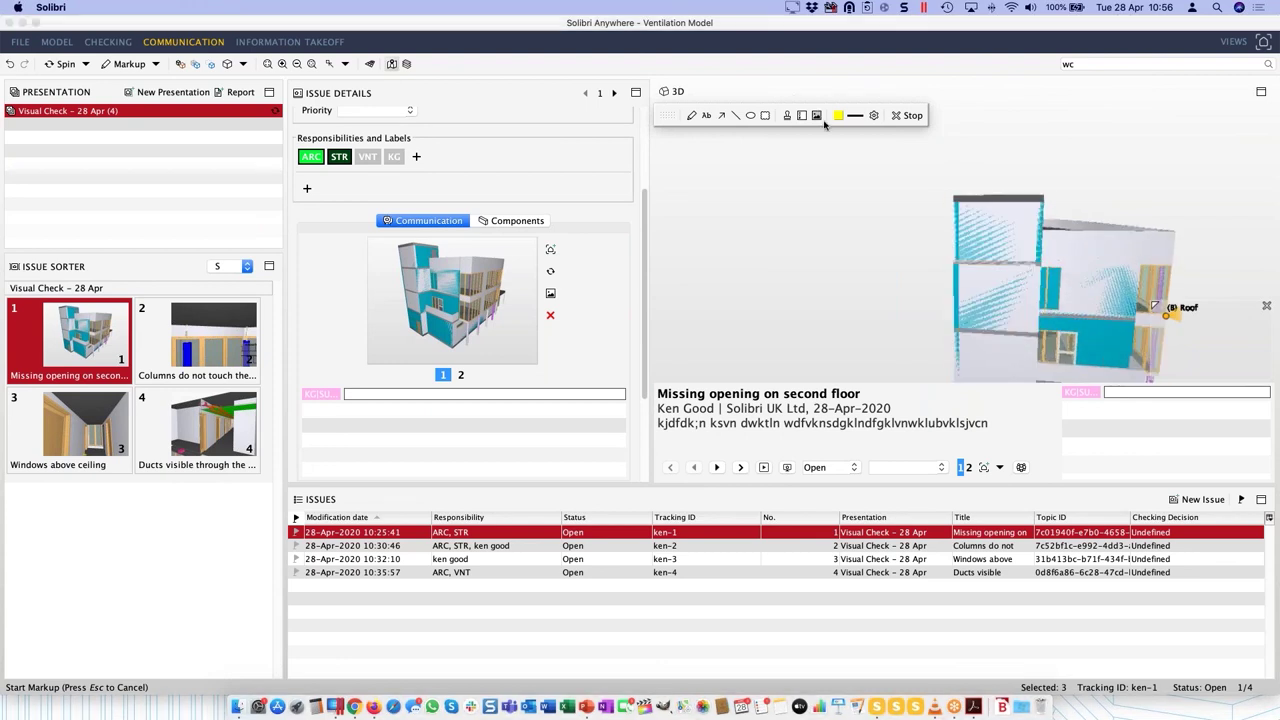
# - Insert Solibri_Logo_RGB.jpg as a second image markup in the 3D view
pyautogui.click(993, 226)
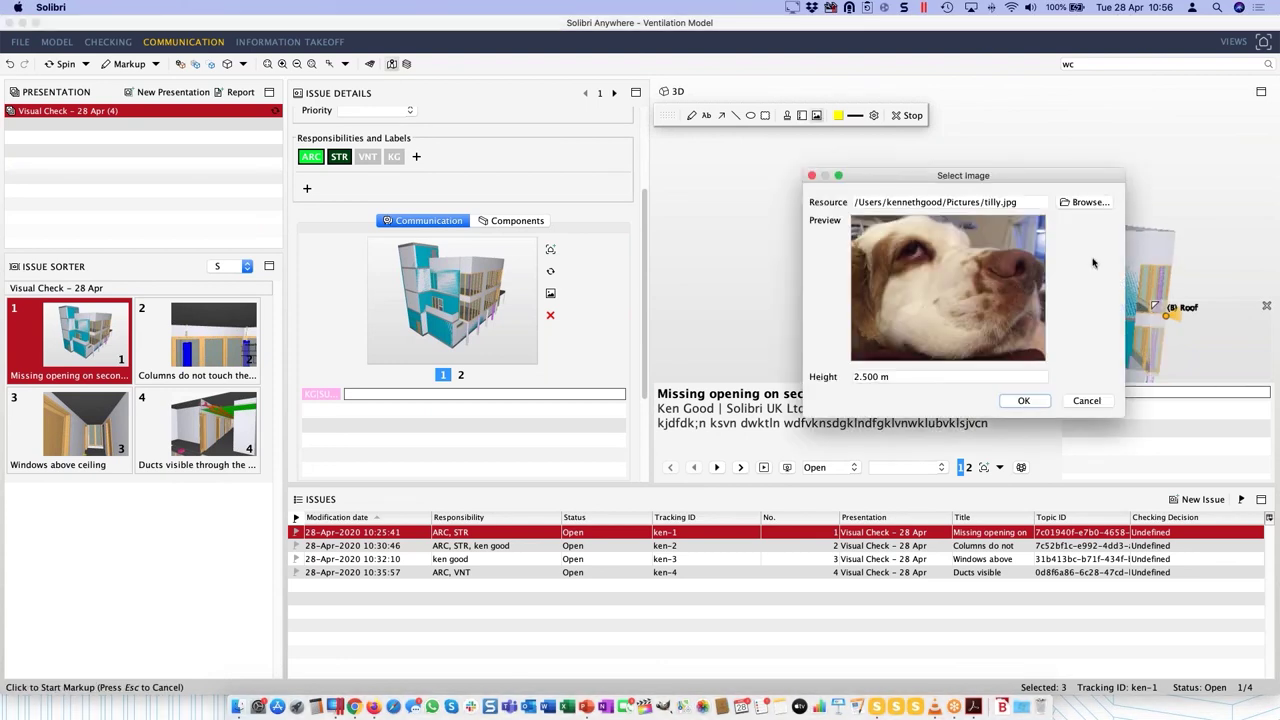
pyautogui.click(1108, 203)
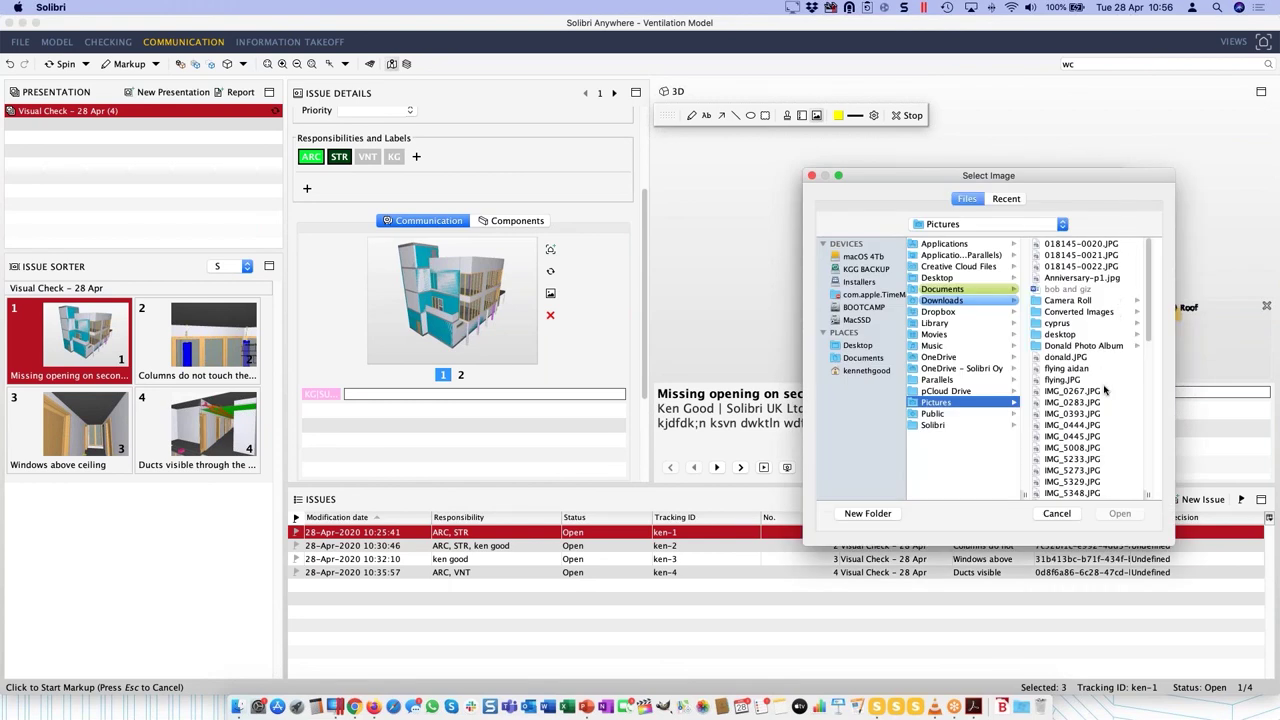
pyautogui.scroll(-5, 1104, 391)
pyautogui.scroll(-2, 1105, 393)
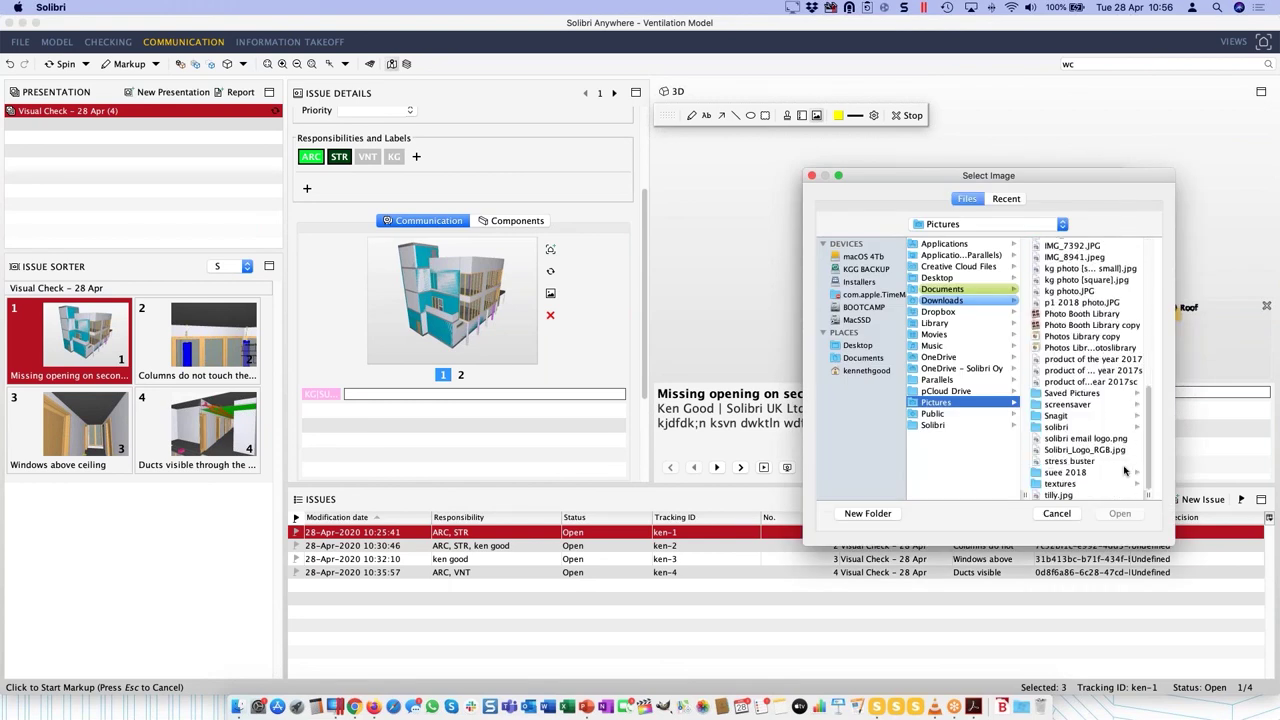
pyautogui.click(1086, 450)
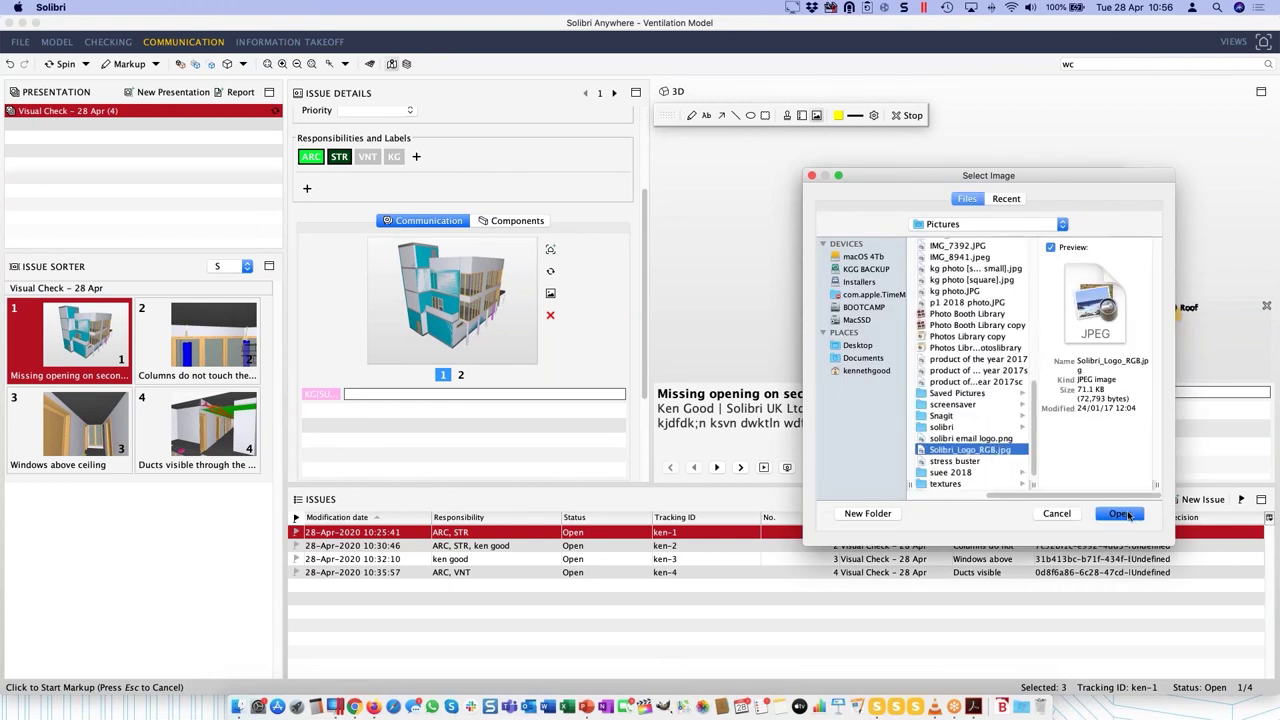
pyautogui.click(1128, 515)
pyautogui.click(1036, 405)
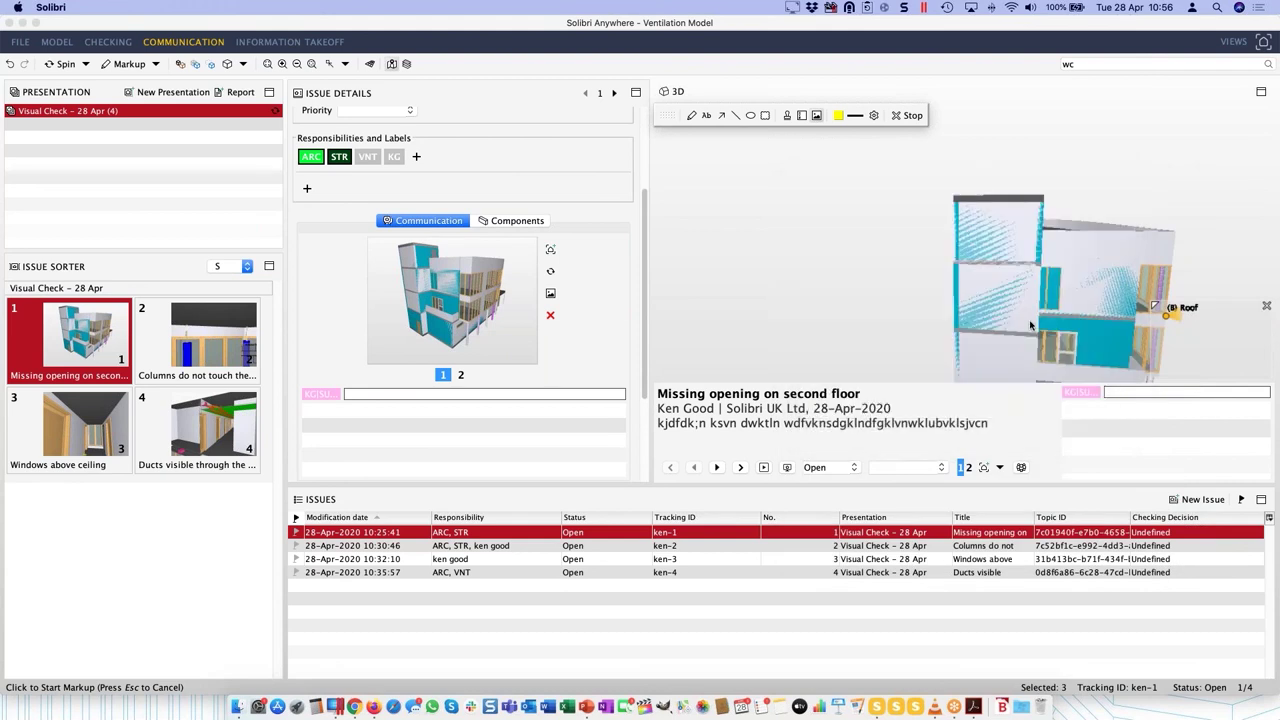
# - Drag the Solibri logo onto the building's top section, then orbit to show the curved roof
pyautogui.moveTo(1078, 195); pyautogui.dragTo(952, 249)
pyautogui.click(978, 228)
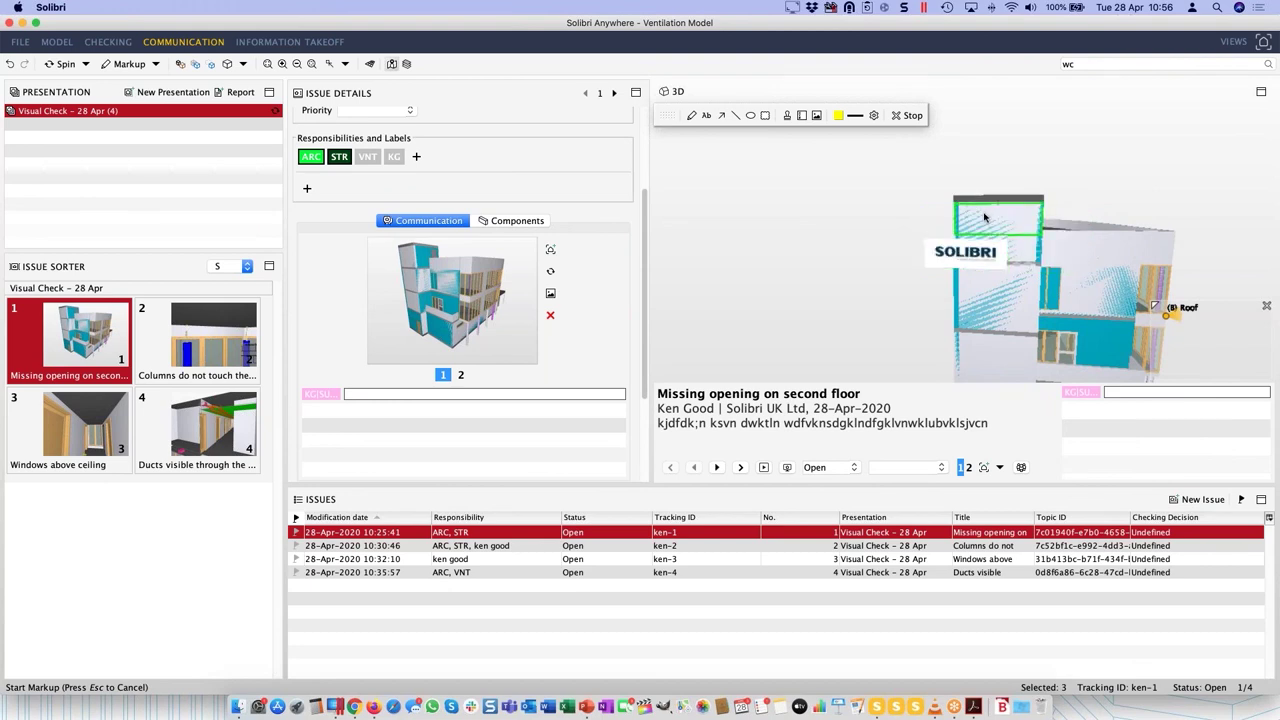
pyautogui.moveTo(984, 217); pyautogui.dragTo(980, 218)
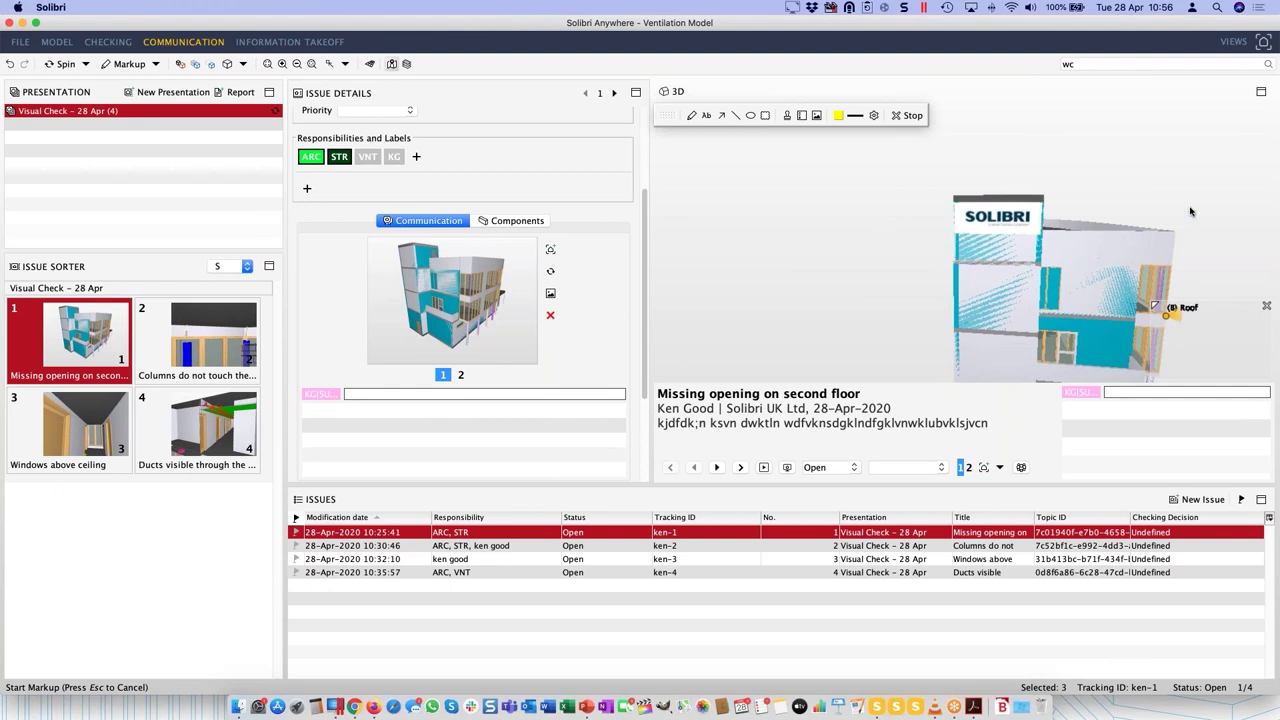
pyautogui.moveTo(1160, 215)
pyautogui.mouseDown()
pyautogui.moveTo(1032, 260)
pyautogui.moveTo(1025, 221)
pyautogui.moveTo(1040, 258)
pyautogui.mouseUp()
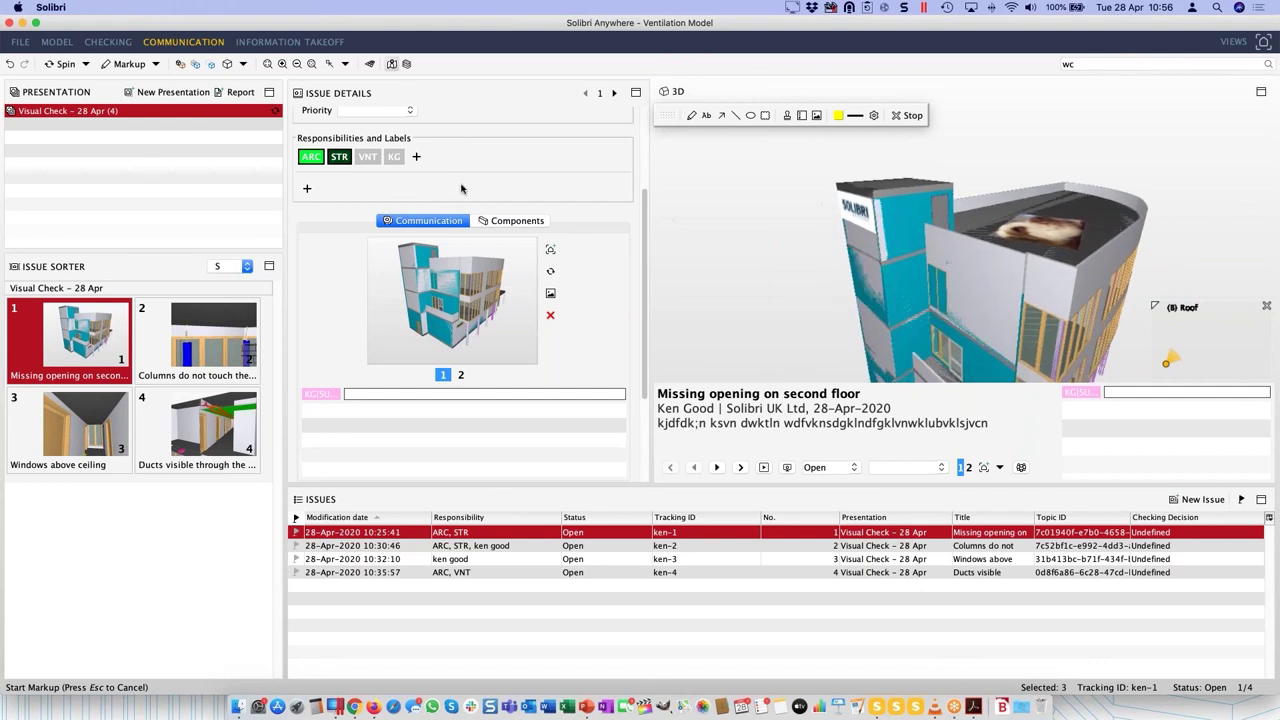
# - Create a new issue from the current view and title it 'image'
pyautogui.click(1180, 500)
pyautogui.scroll(3, 455, 225)
pyautogui.scroll(3, 455, 225)
pyautogui.click(386, 120)
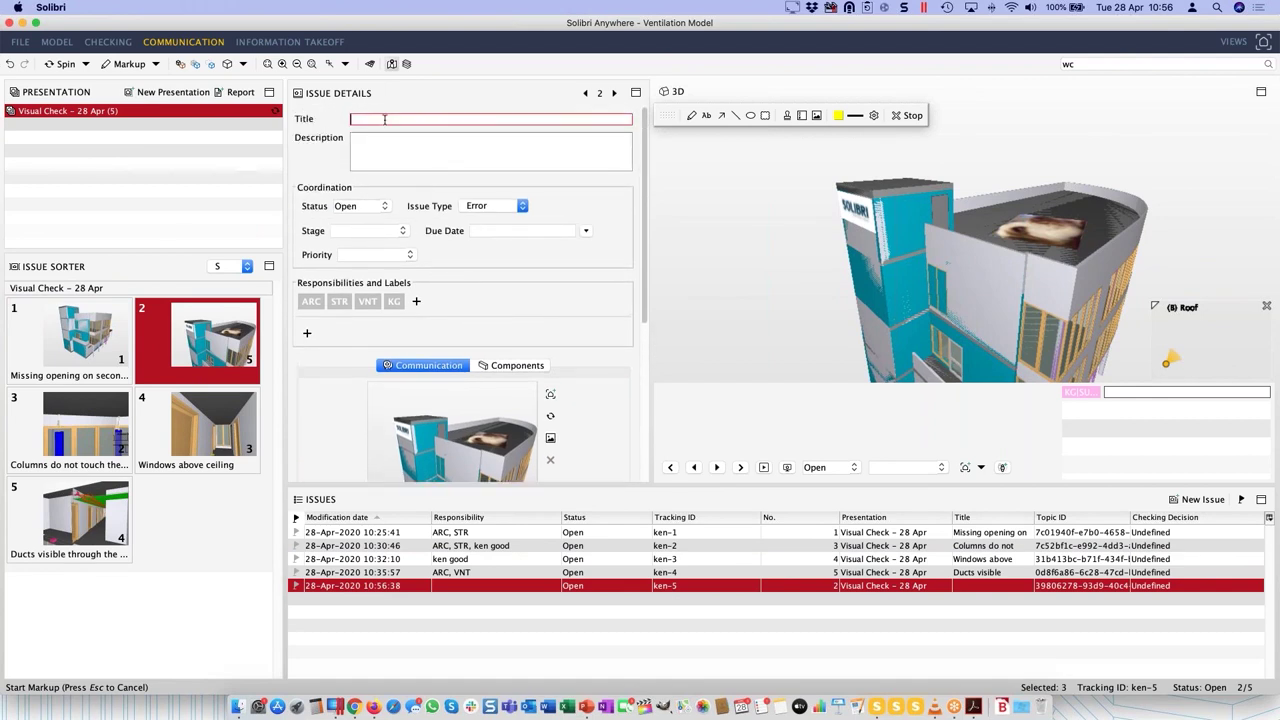
pyautogui.write('images')
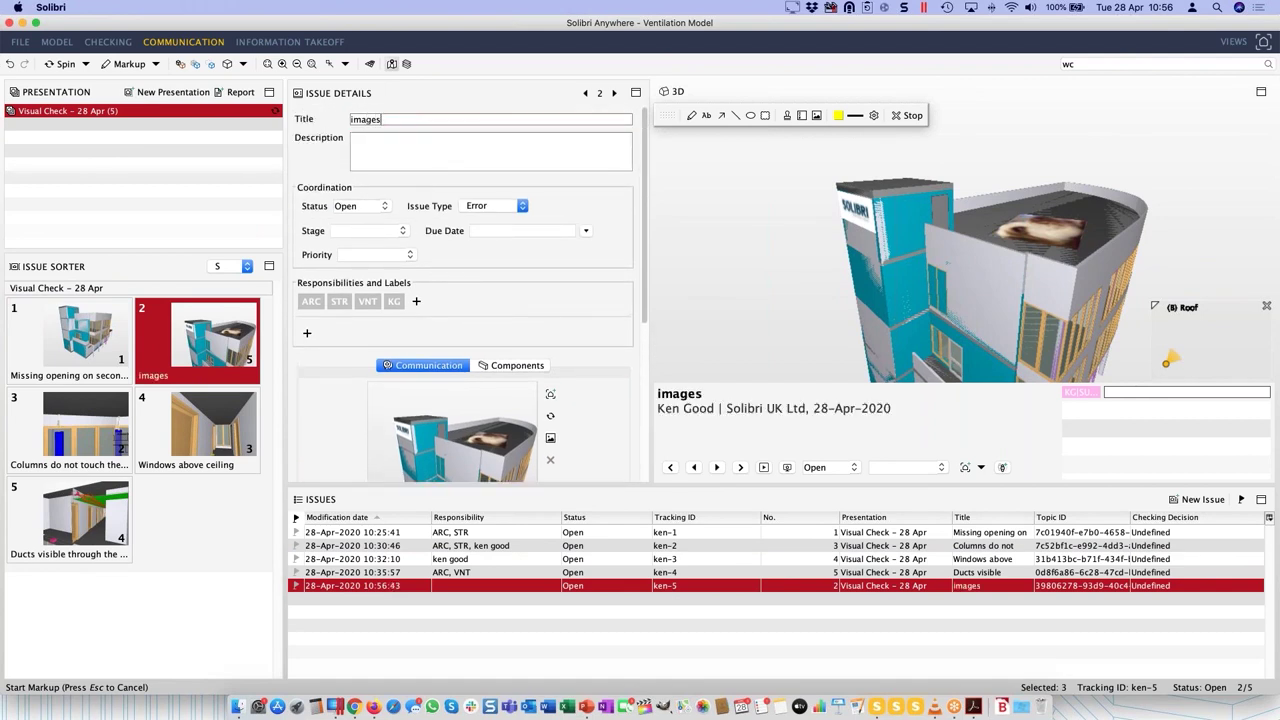
# - Orbit and zoom the view close onto the SOLIBRI sign for the issue's second viewpoint
pyautogui.moveTo(960, 241); pyautogui.dragTo(869, 227)
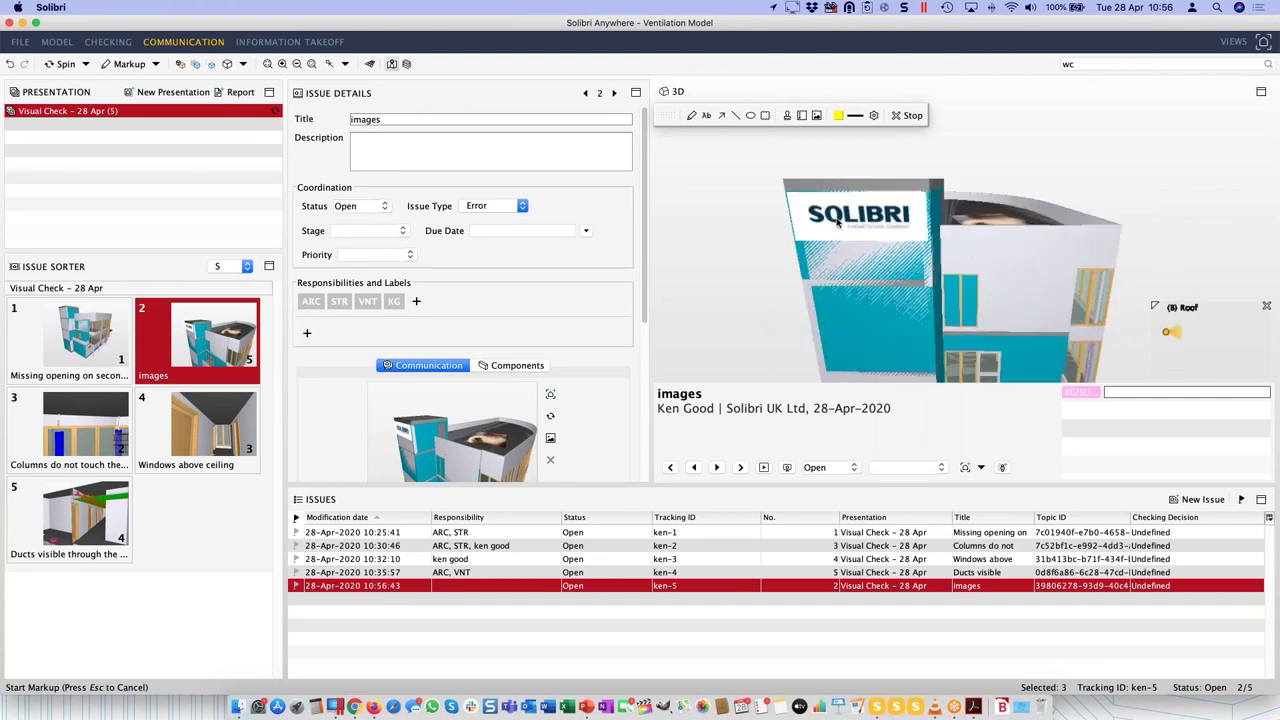
pyautogui.scroll(5, 837, 222)
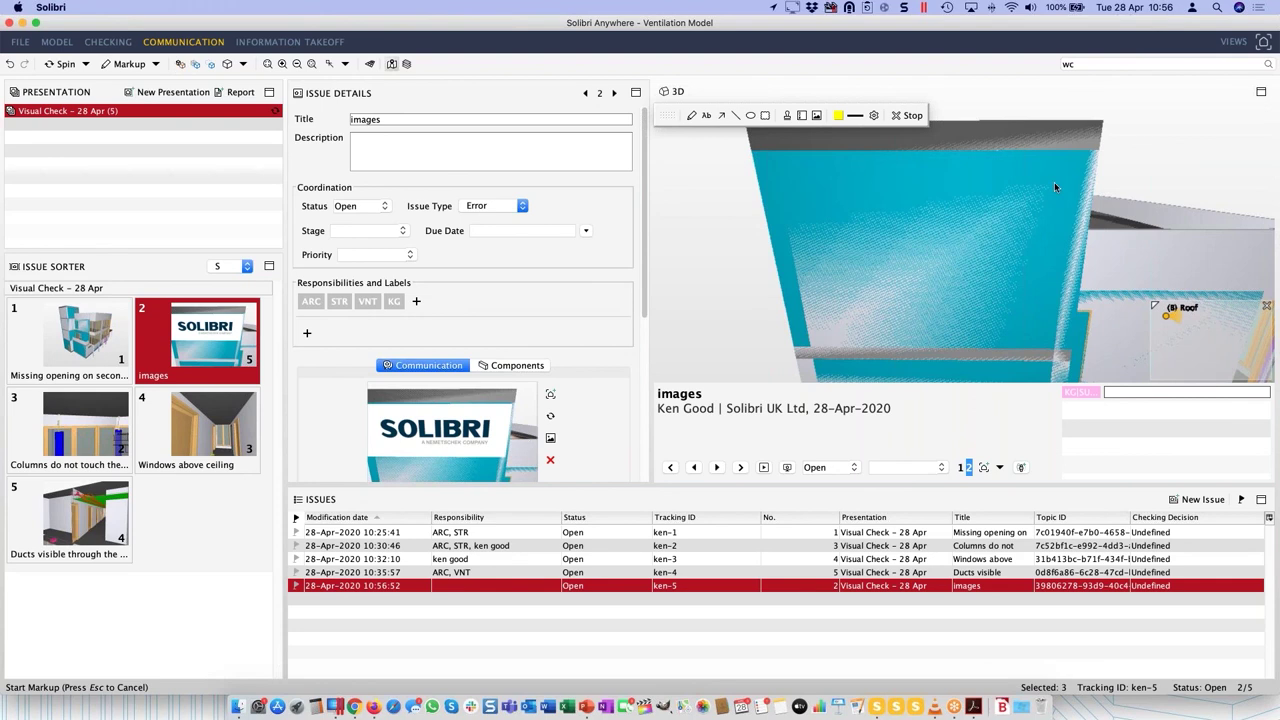
pyautogui.moveTo(1060, 187); pyautogui.dragTo(1145, 224)
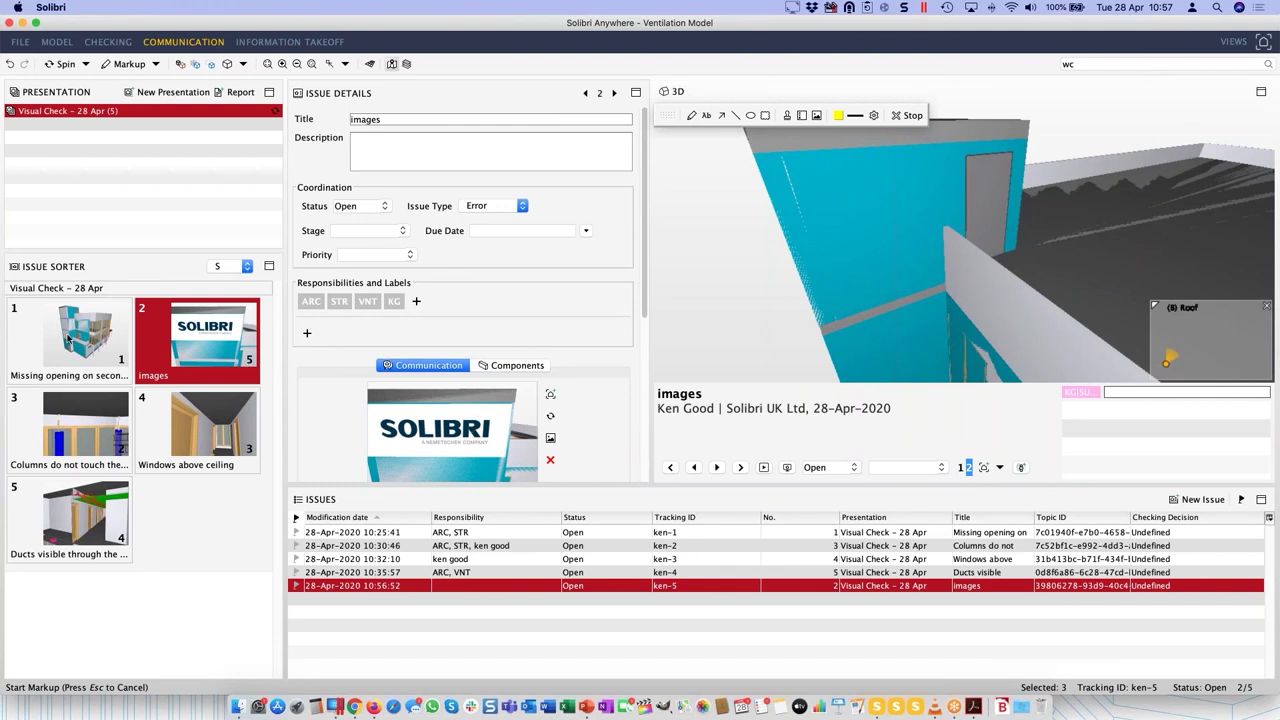
pyautogui.click(68, 340)
pyautogui.click(200, 335)
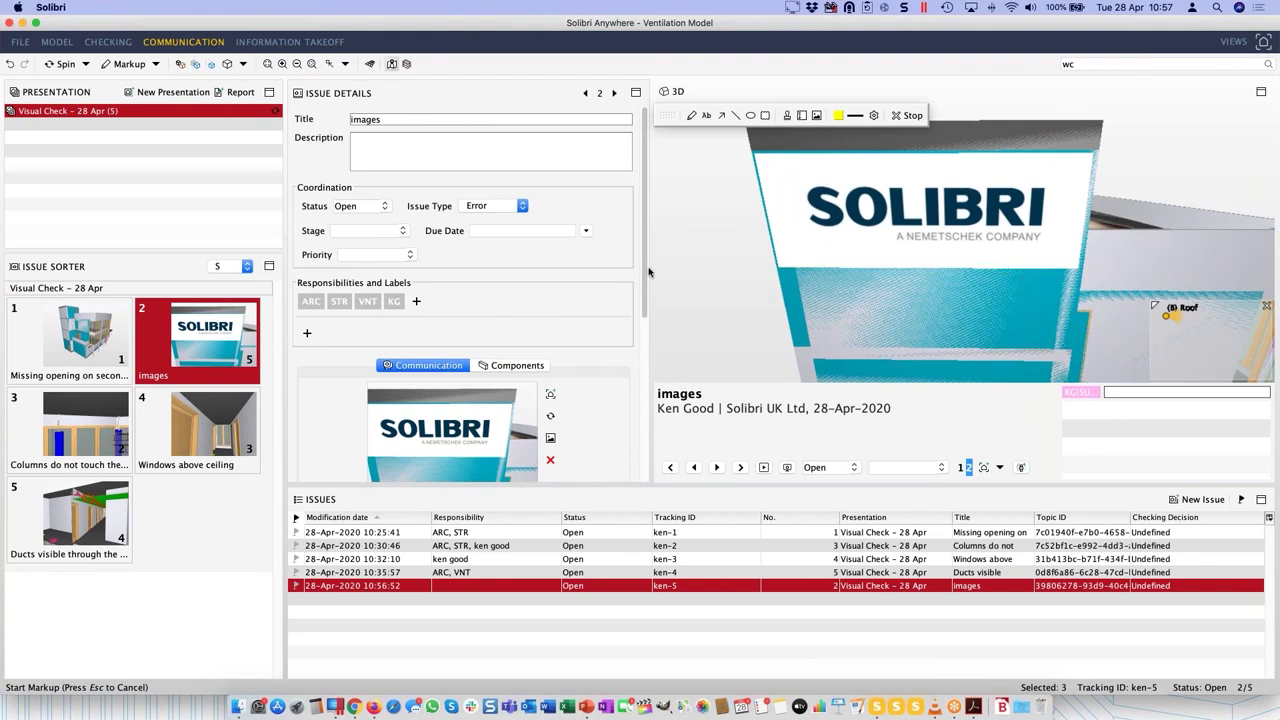
pyautogui.moveTo(646, 270); pyautogui.dragTo(642, 344)
pyautogui.scroll(2, 642, 344)
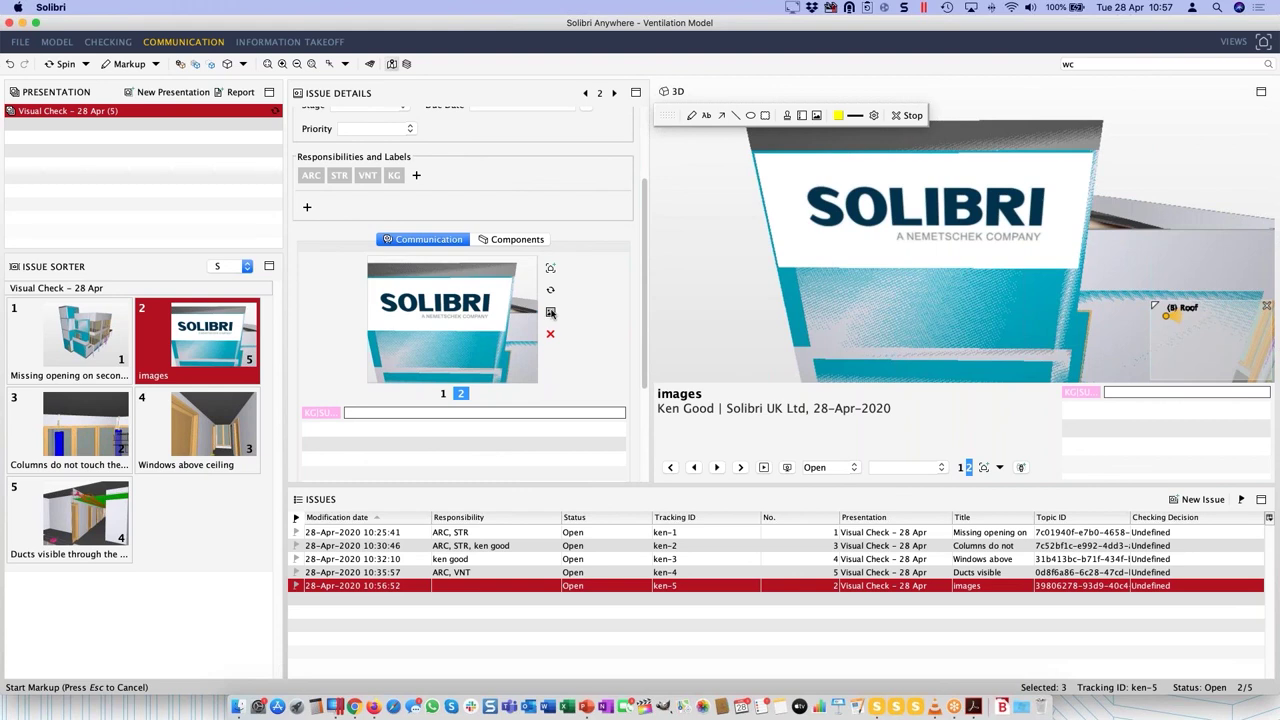
# - Replace the second snapshot with Solibri_Logo_RGB.jpg, then return to the first building viewpoint
pyautogui.click(550, 312)
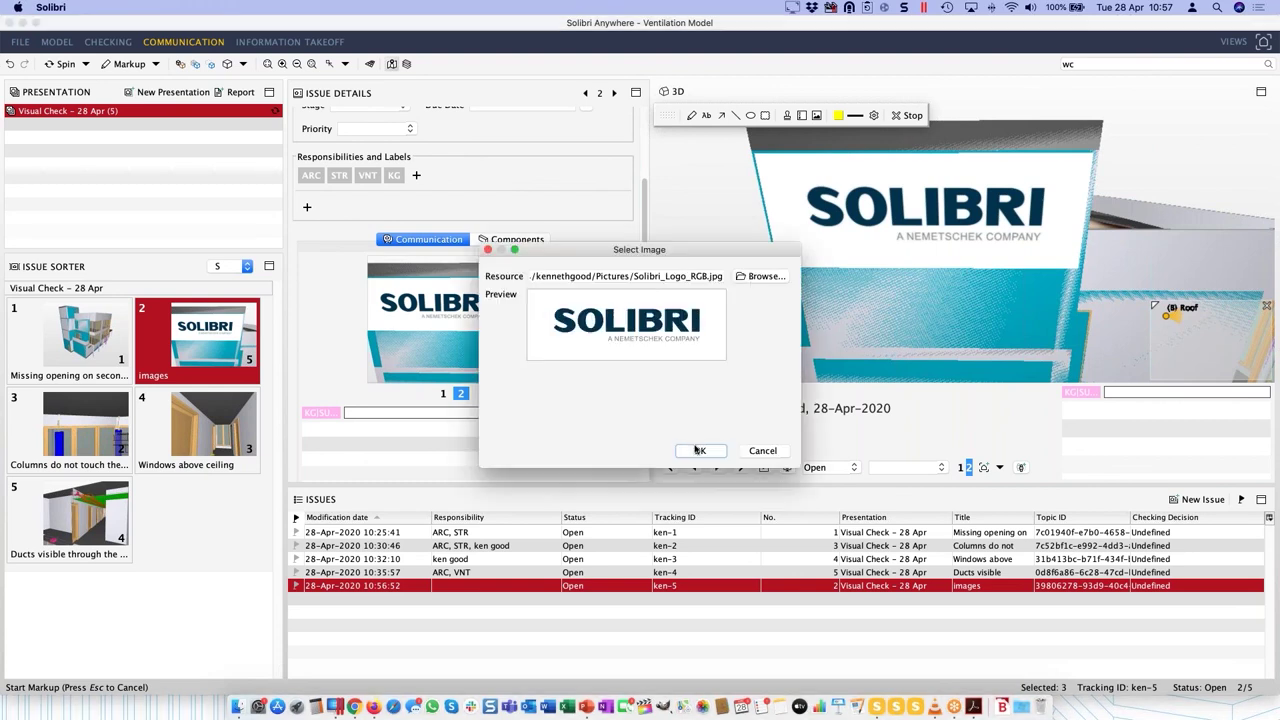
pyautogui.click(699, 450)
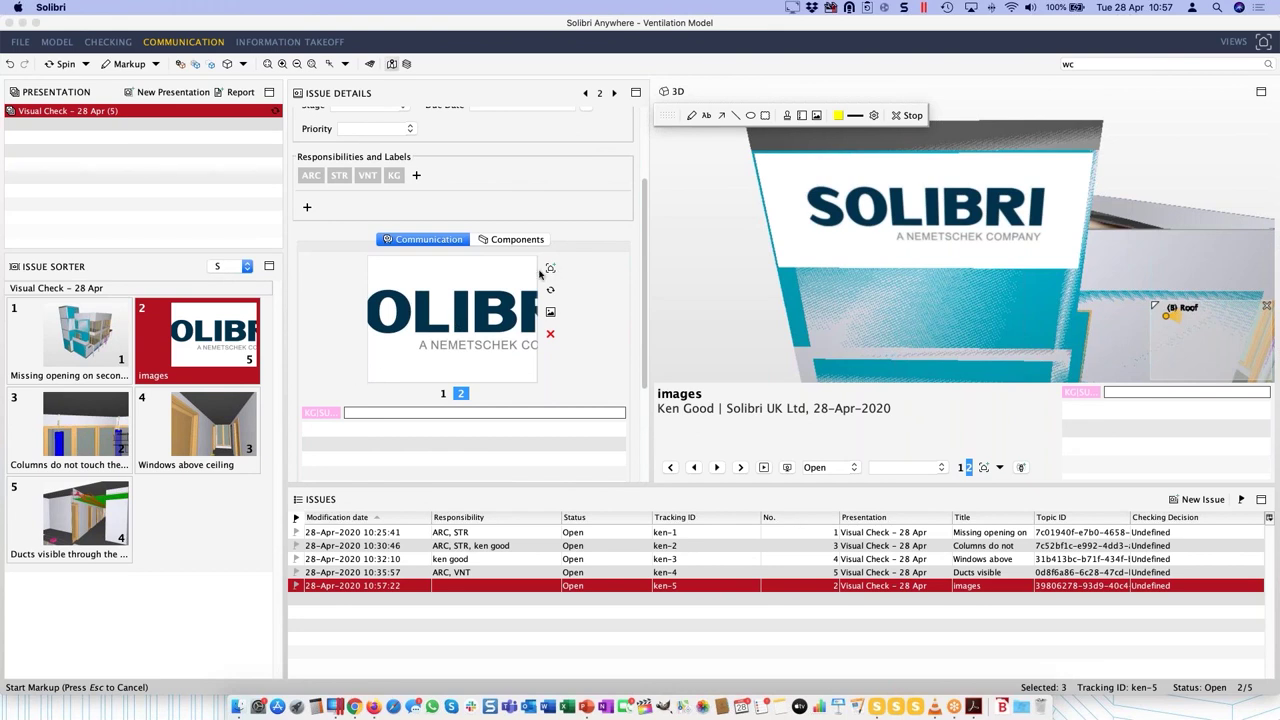
pyautogui.click(444, 394)
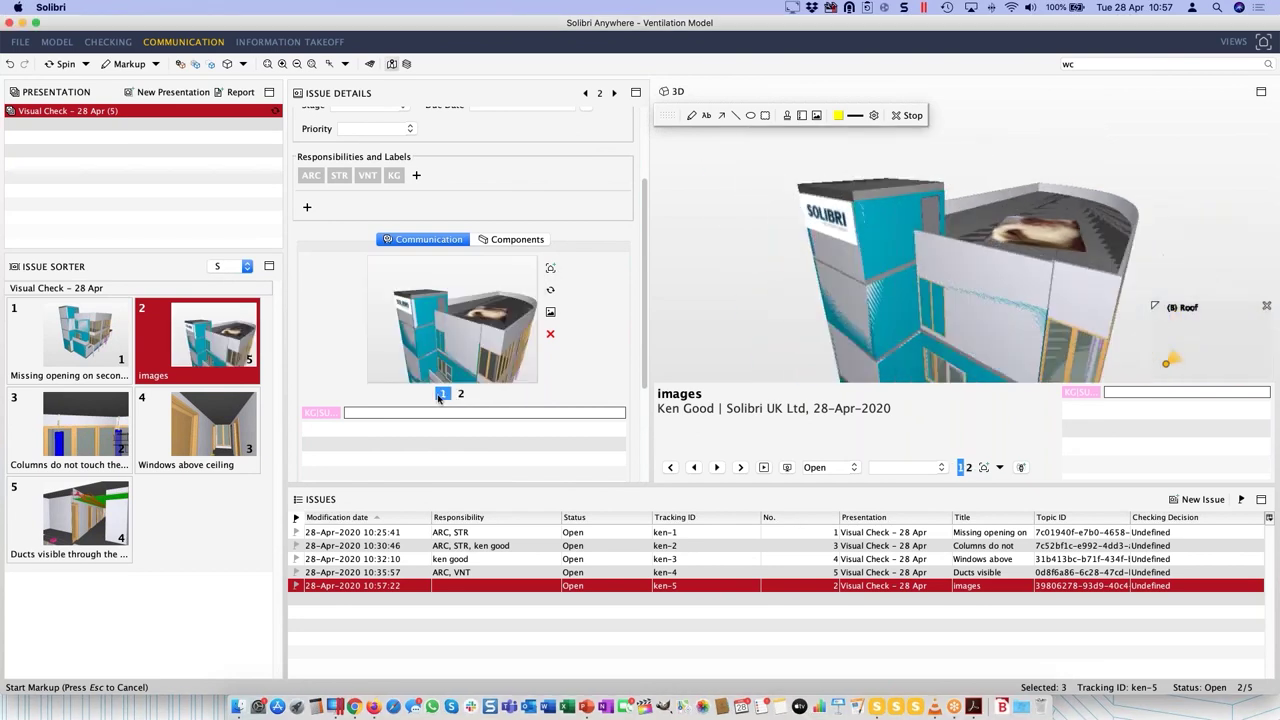
pyautogui.click(461, 394)
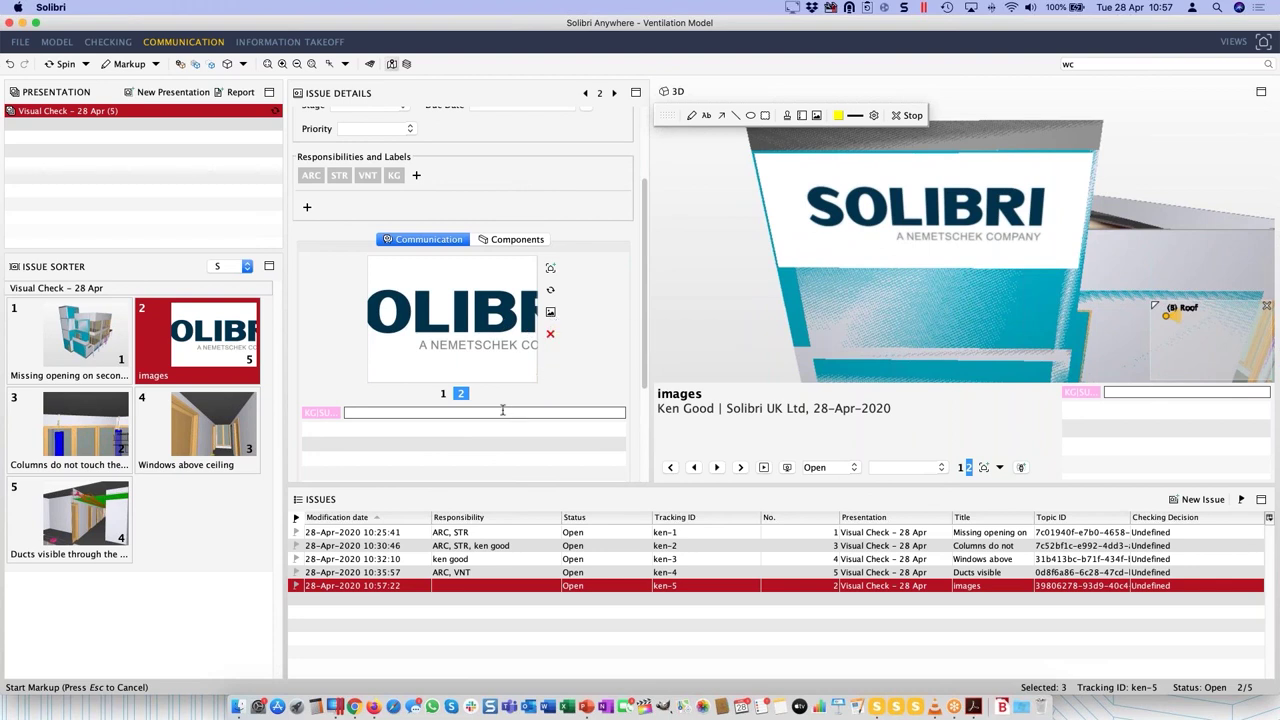
pyautogui.click(442, 394)
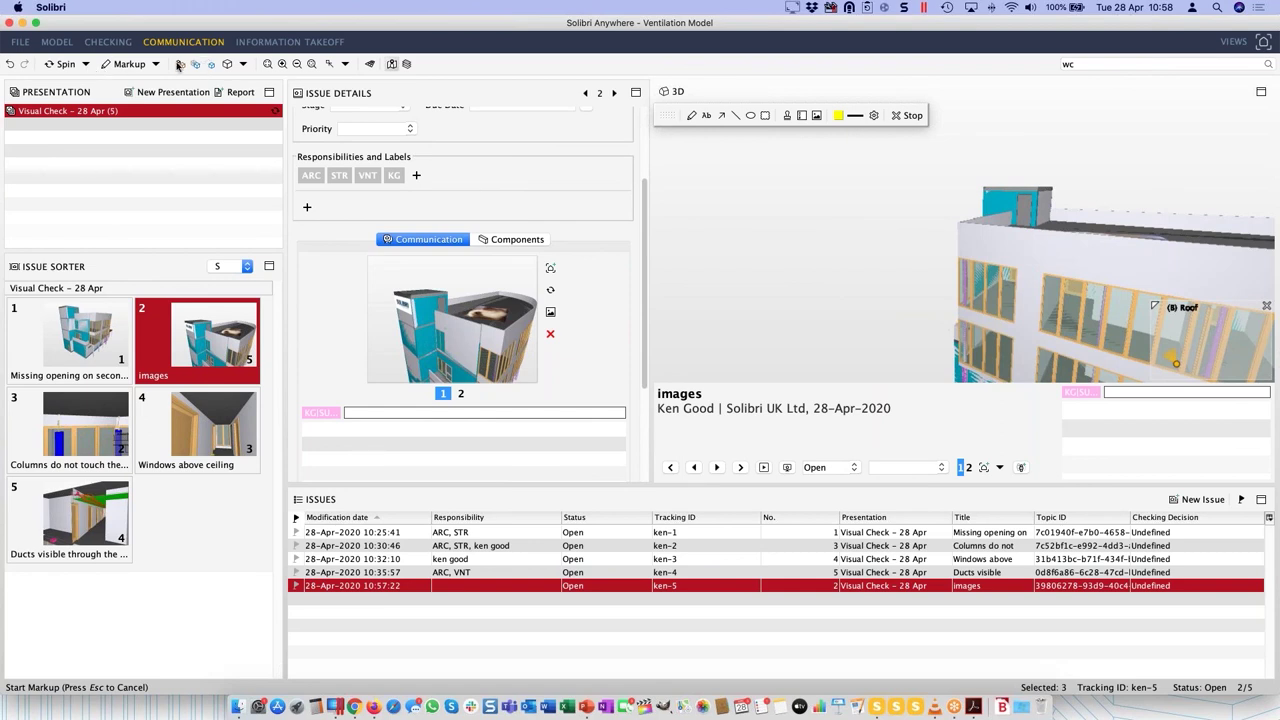
# - Zoom out to the whole curved building and create a new issue from that view
pyautogui.click(266, 64)
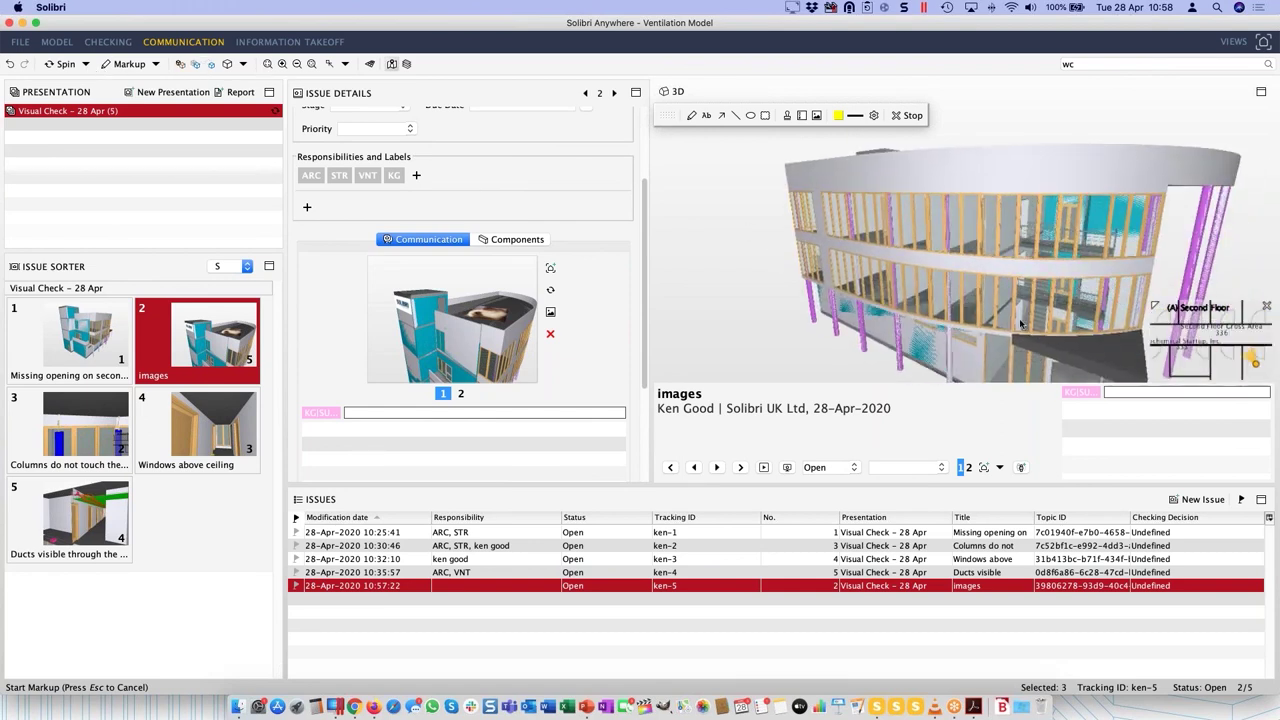
pyautogui.click(1190, 499)
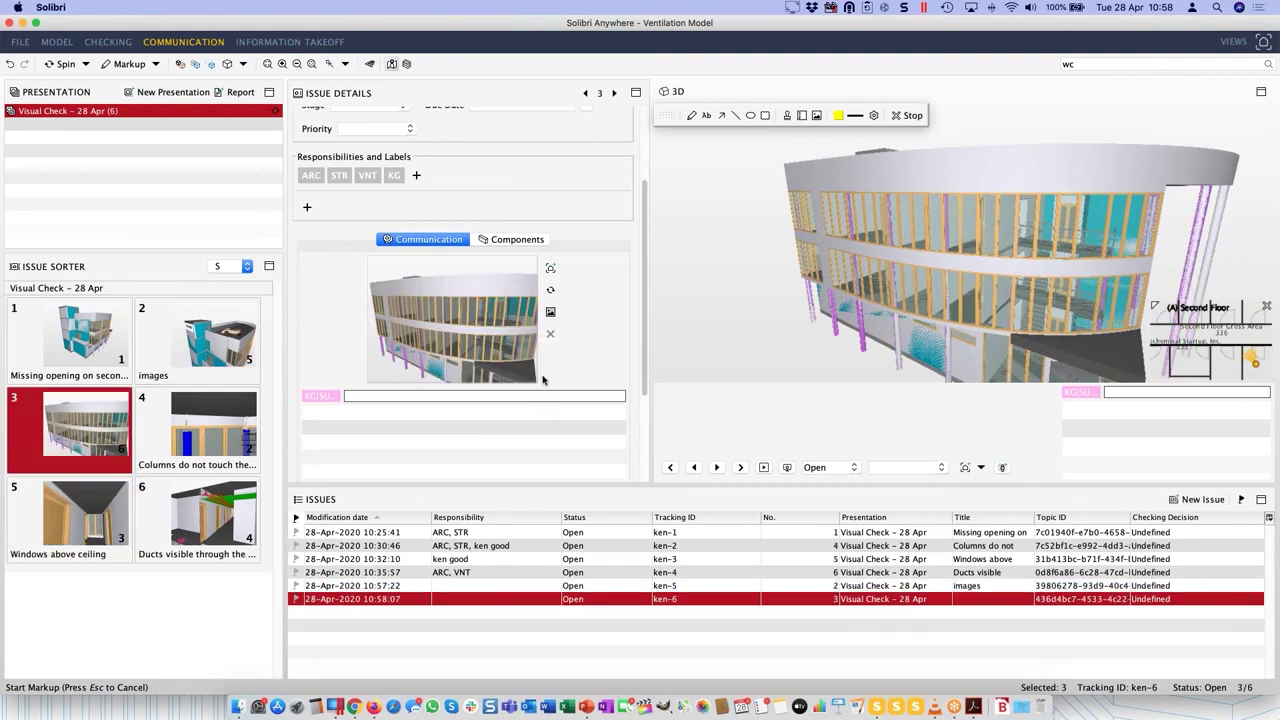
pyautogui.click(550, 312)
# - Attach tilly.jpg from Pictures as the new issue's image, then end the annotation session
pyautogui.click(768, 280)
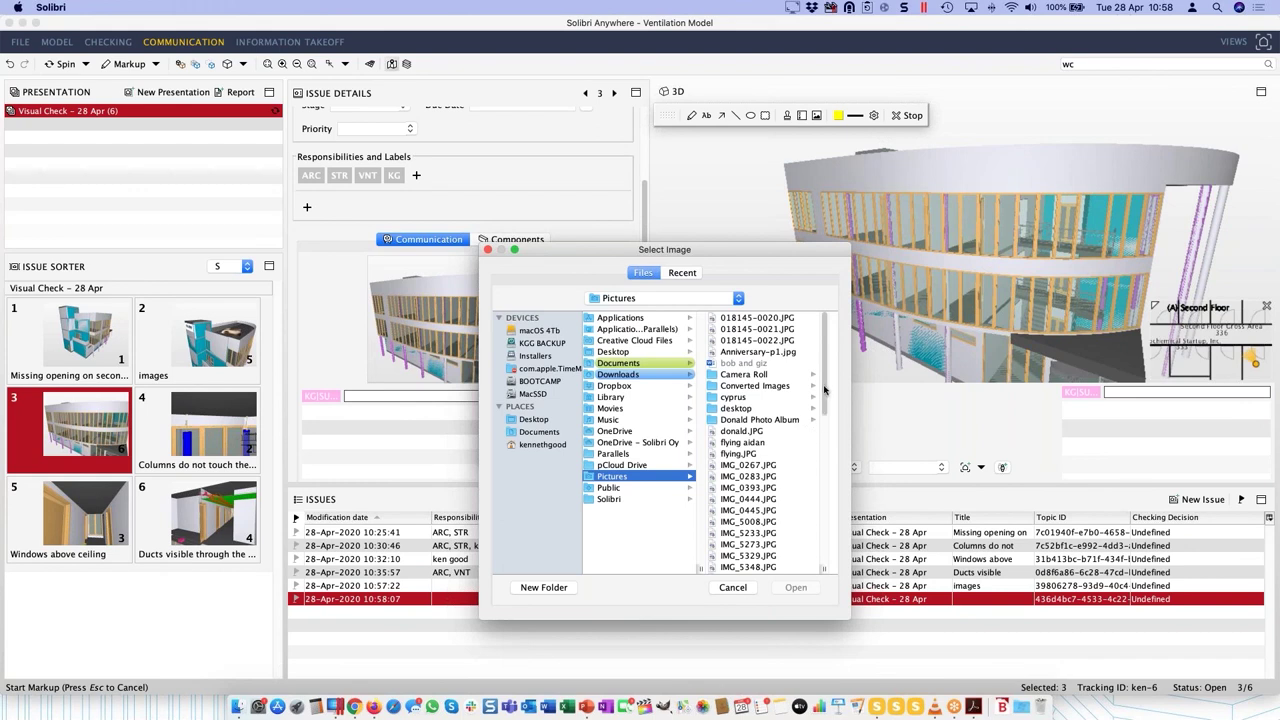
pyautogui.scroll(-3, 826, 395)
pyautogui.scroll(-10, 835, 518)
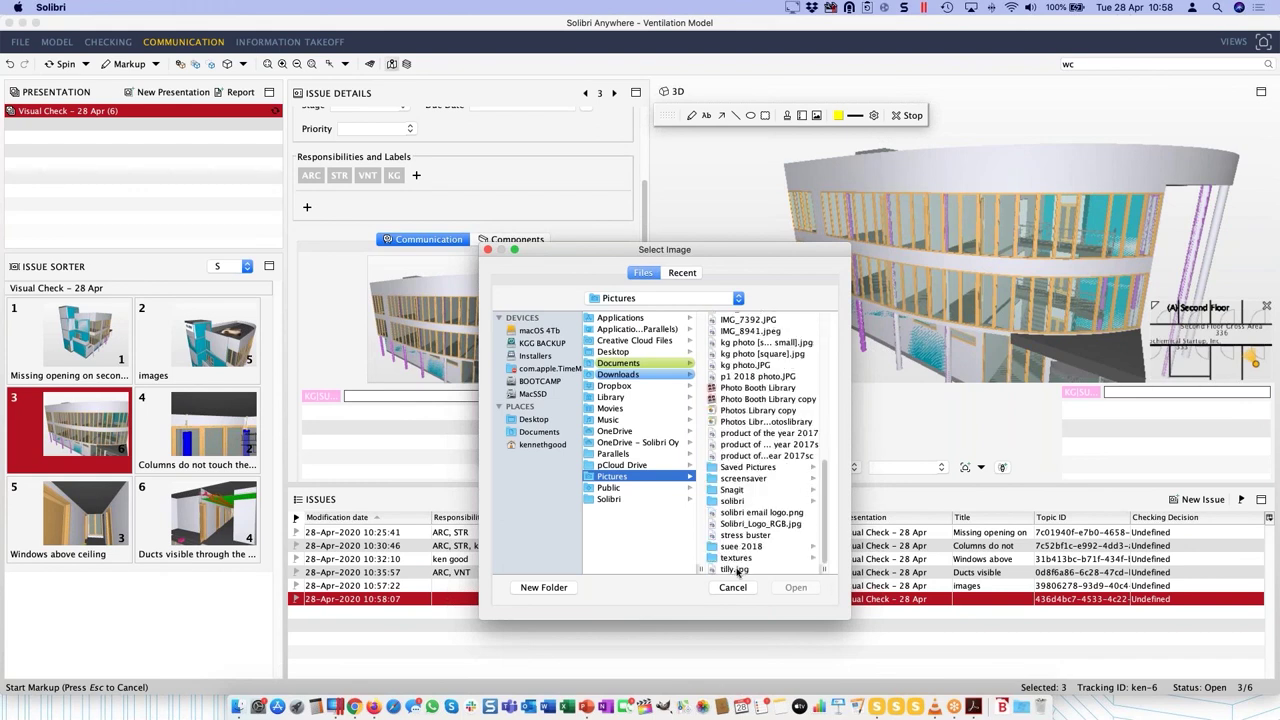
pyautogui.click(736, 570)
pyautogui.click(797, 588)
pyautogui.click(721, 452)
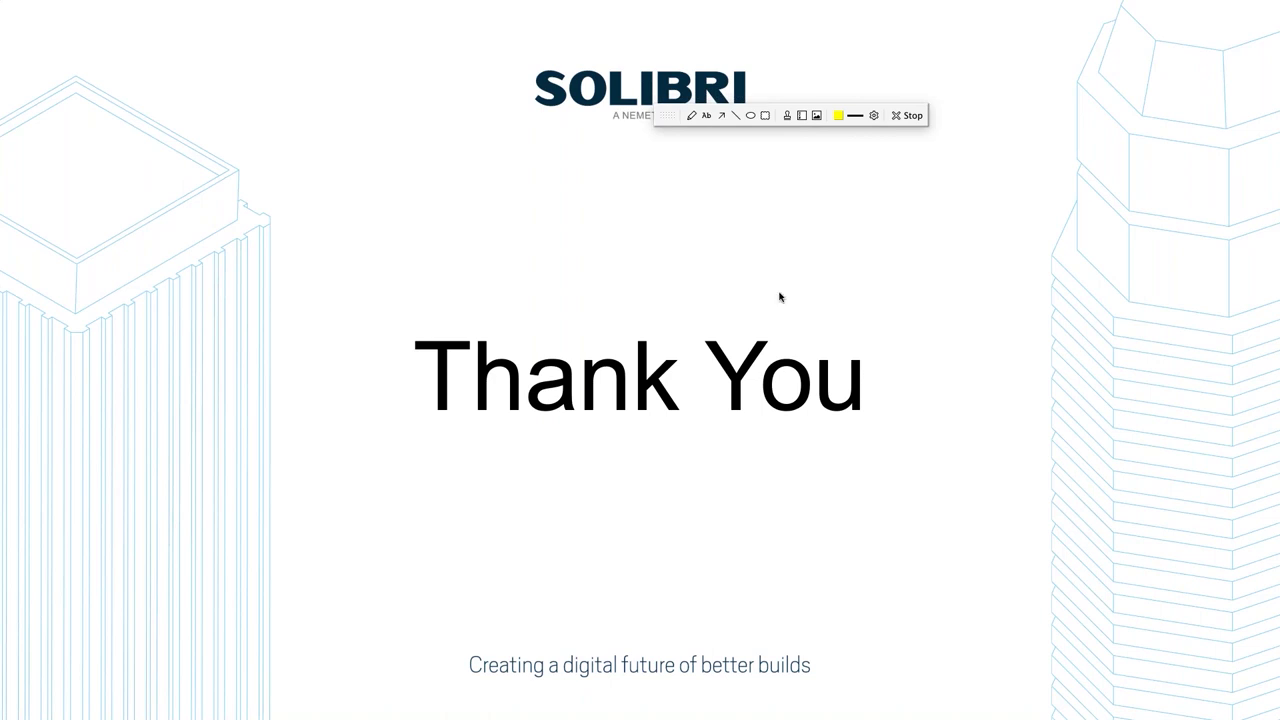
pyautogui.click(900, 116)
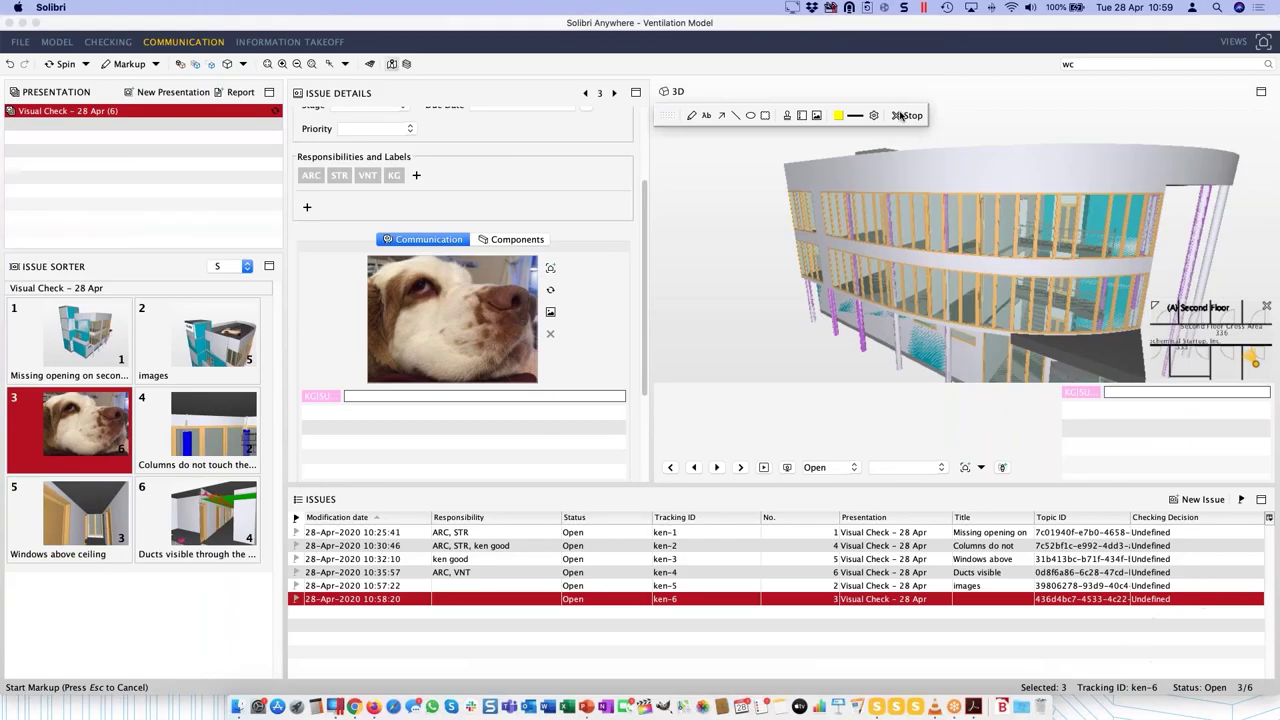